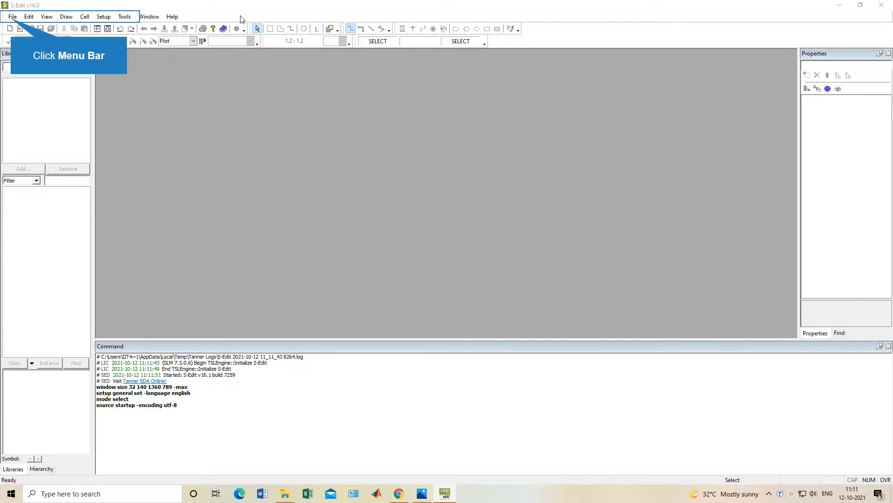
# Open the existing Nand_Gate.tanner design with exclusive access.
pyautogui.click(12, 17)
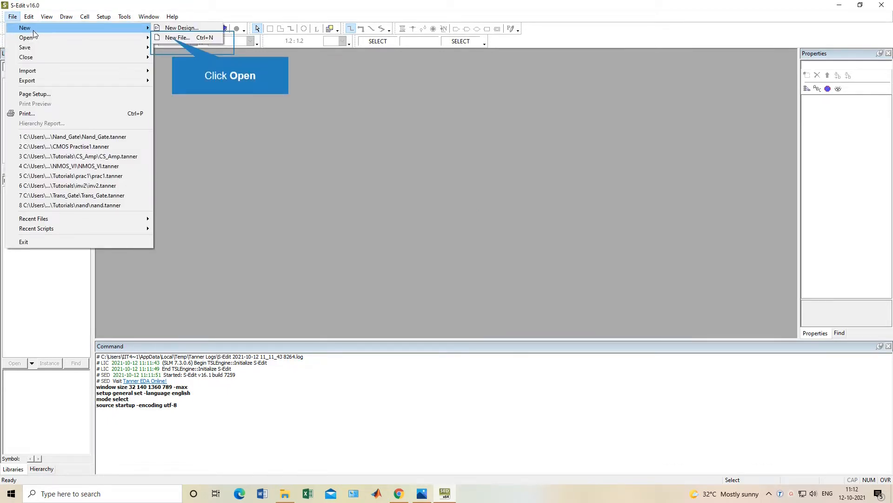
pyautogui.click(174, 40)
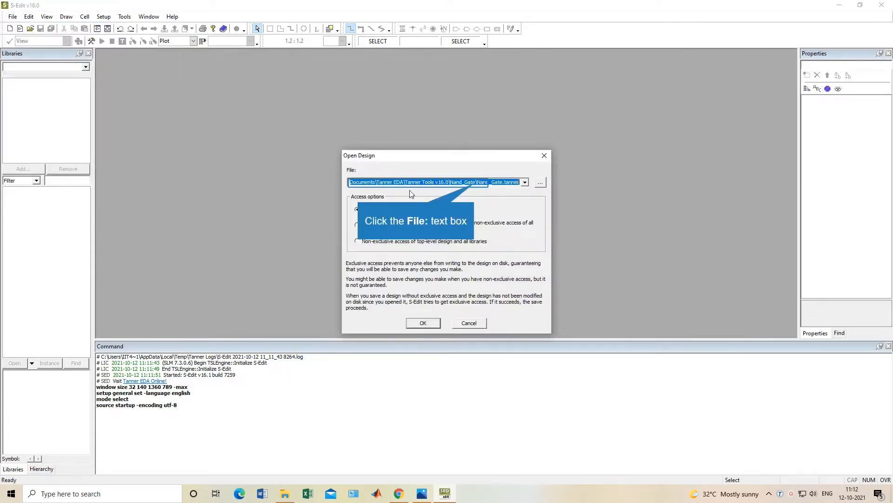
pyautogui.click(476, 184)
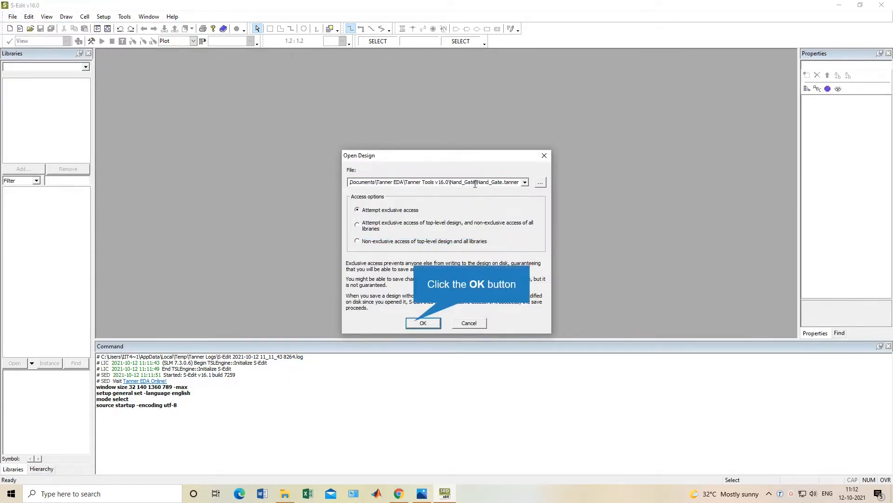
pyautogui.click(410, 323)
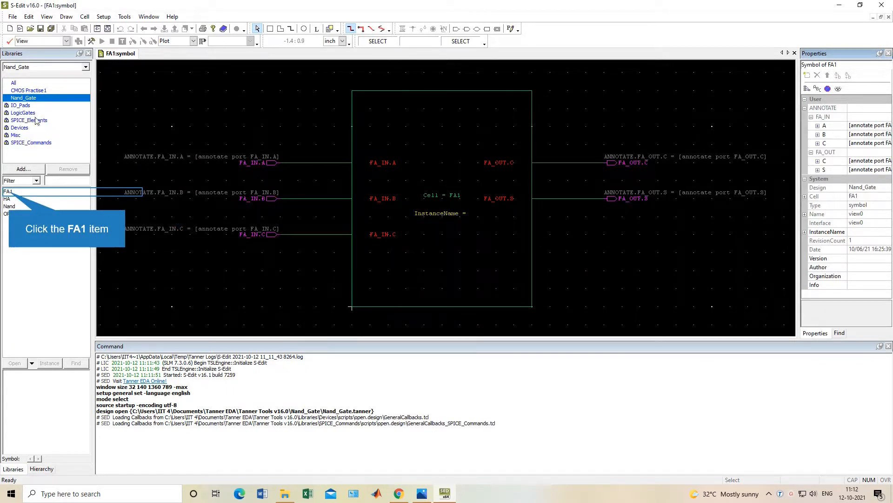
# Open the symbol view of the Nand cell from the Nand_Gate library.
pyautogui.click(8, 191)
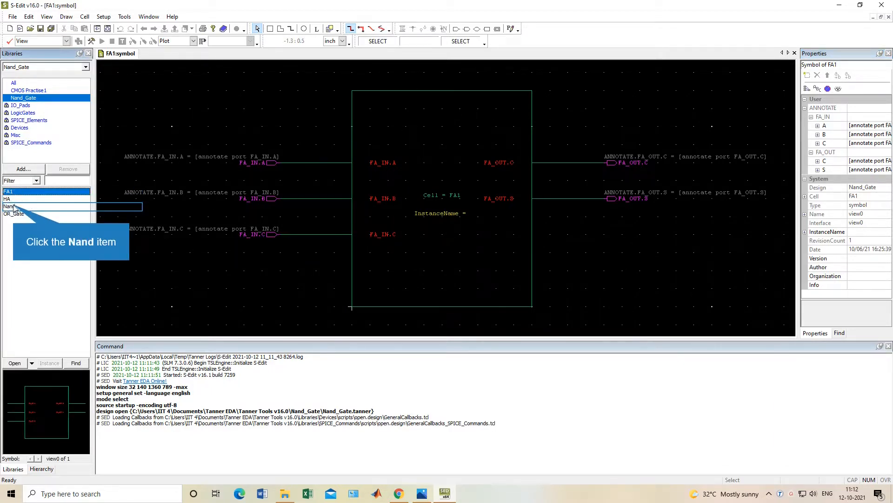
pyautogui.click(14, 206)
pyautogui.click(17, 215)
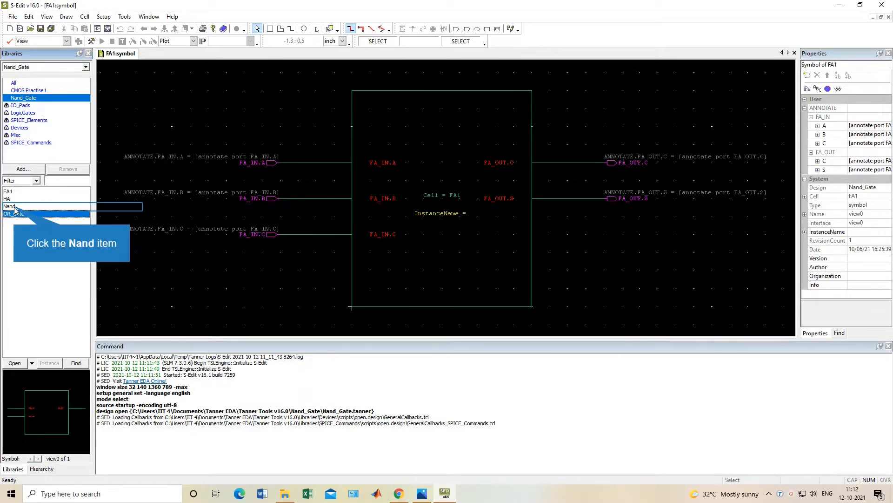
pyautogui.click(14, 207)
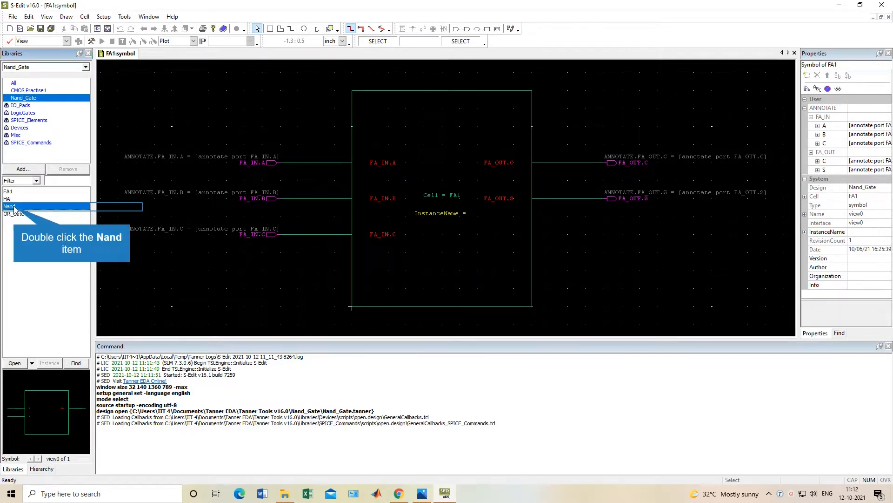
pyautogui.doubleClick(14, 207)
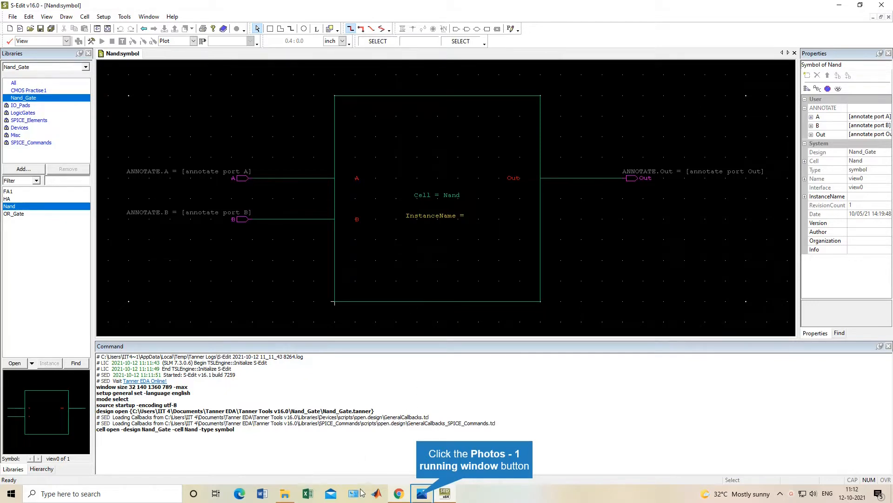
# Examine the 4x1 multiplexer diagram in Photos and the NAND equations in Capture.JPG, close that image and return to S-Edit.
pyautogui.click(415, 497)
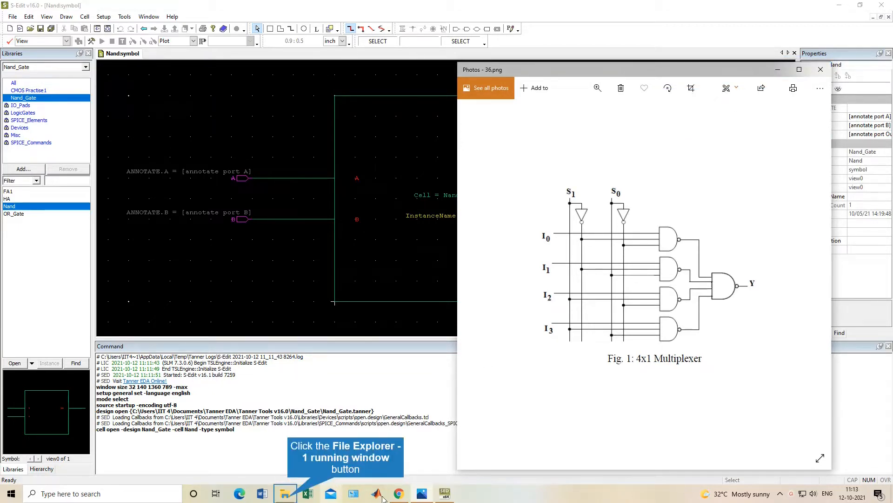
pyautogui.click(285, 493)
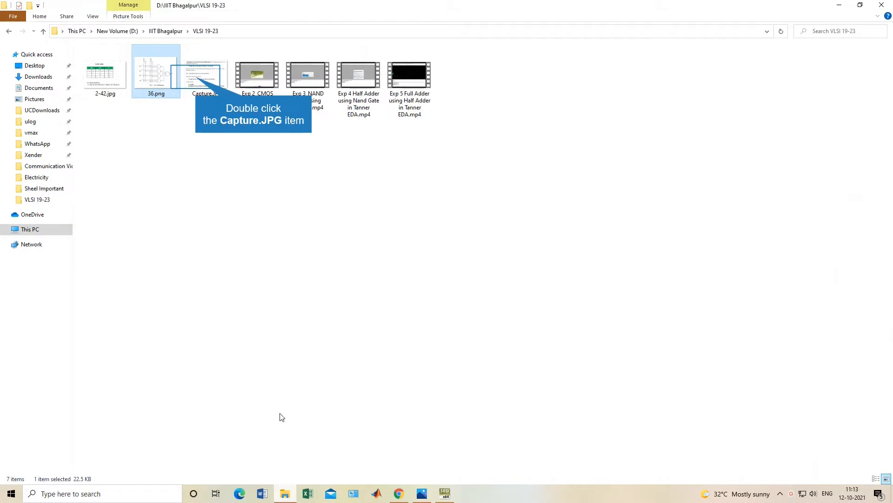
pyautogui.doubleClick(196, 82)
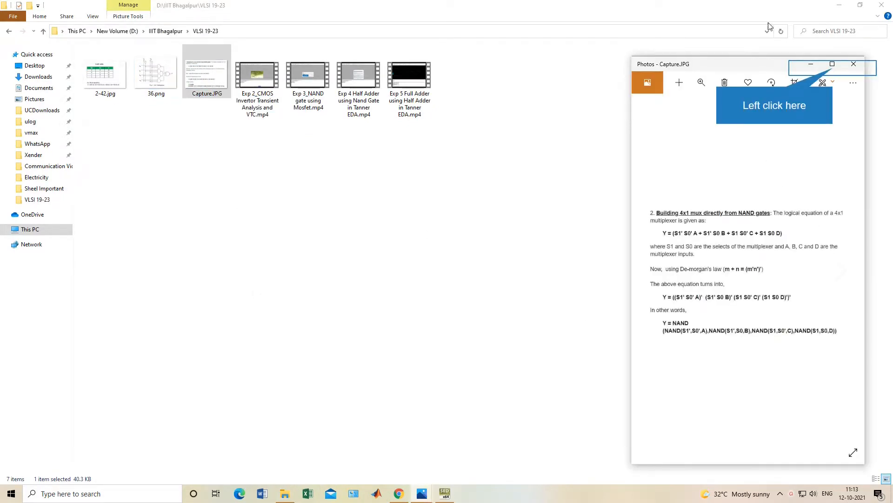
pyautogui.click(833, 65)
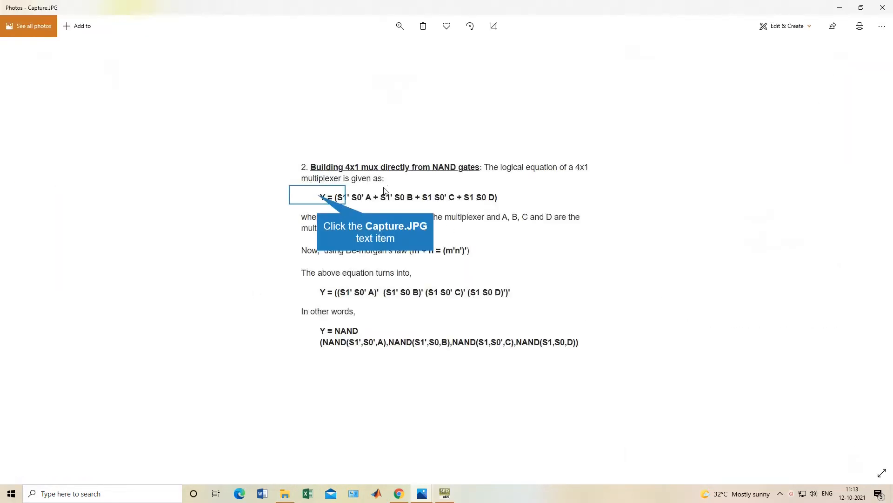
pyautogui.click(327, 198)
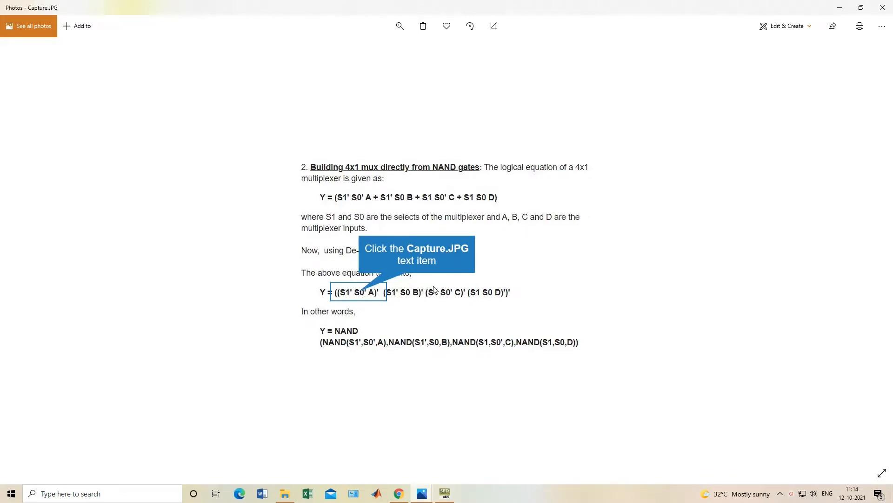
pyautogui.click(360, 295)
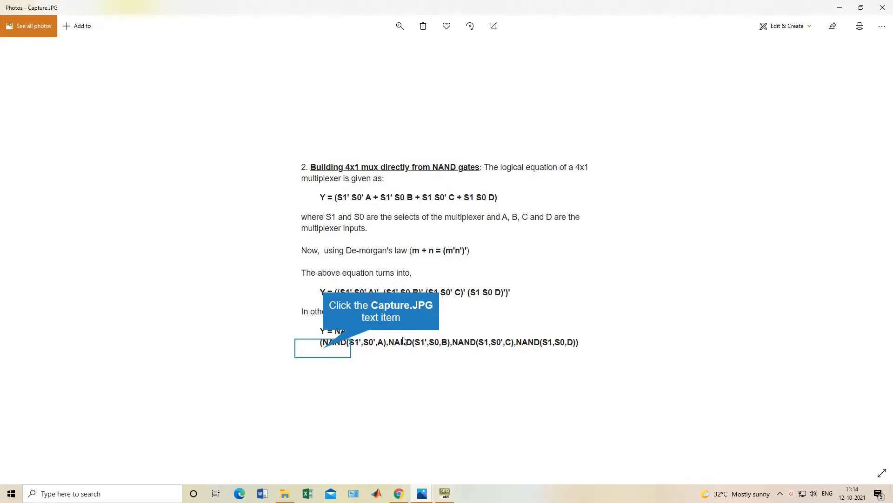
pyautogui.click(324, 352)
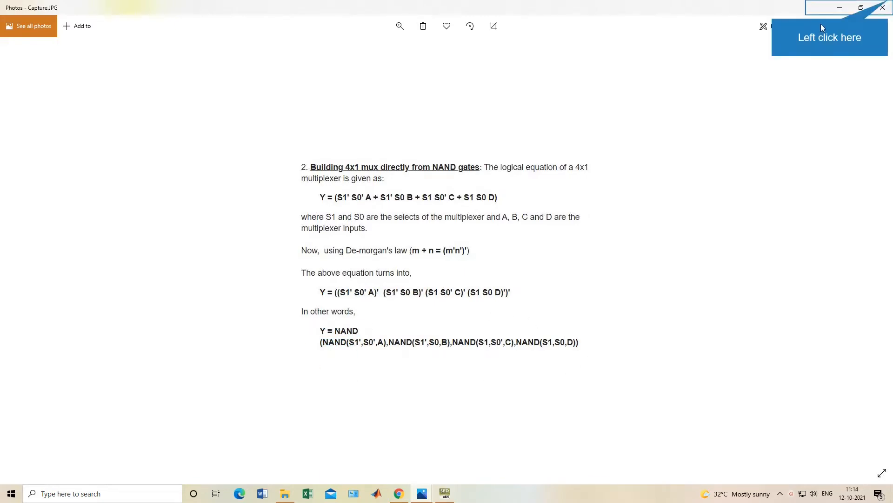
pyautogui.click(883, 7)
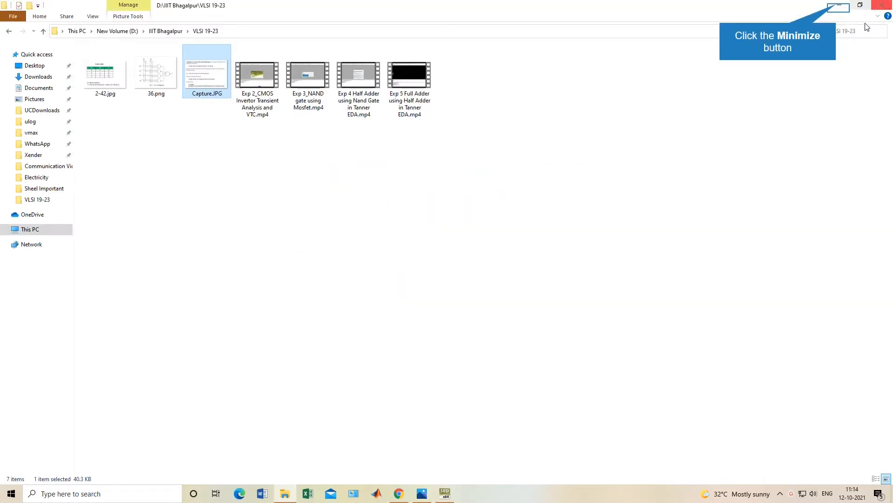
pyautogui.click(839, 8)
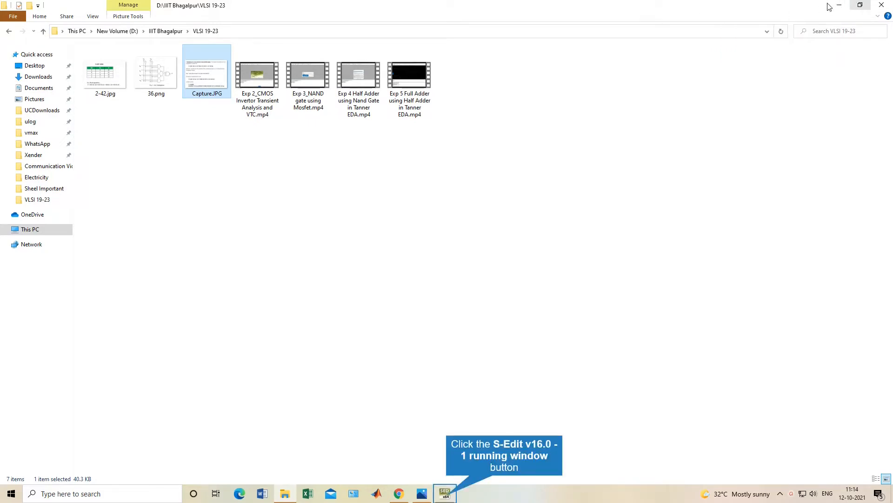
pyautogui.click(444, 493)
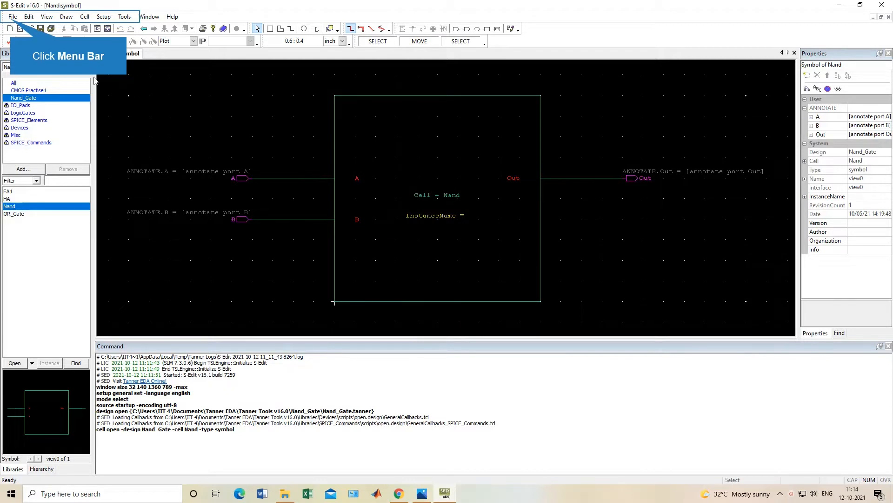
# Create a schematic view for a new cell named MUX in the Nand_Gate design and select that cell in the library.
pyautogui.click(85, 16)
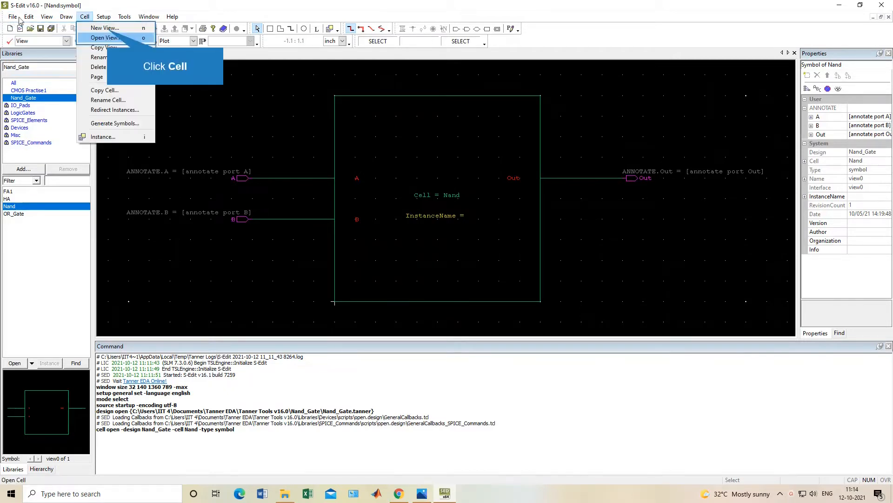
pyautogui.click(108, 29)
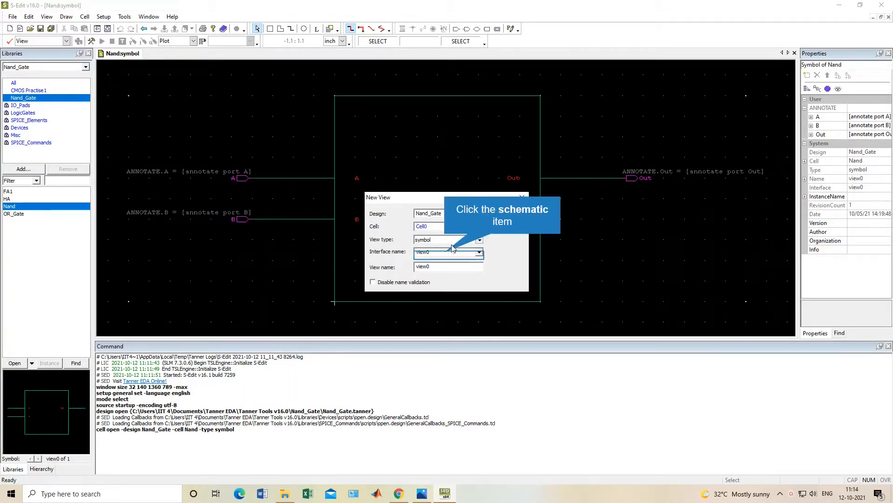
pyautogui.click(448, 254)
pyautogui.click(453, 226)
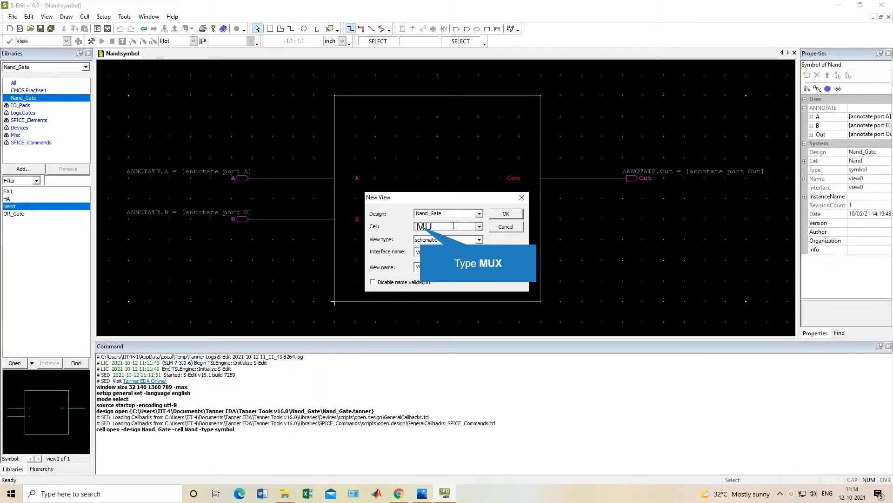
pyautogui.write('MUX')
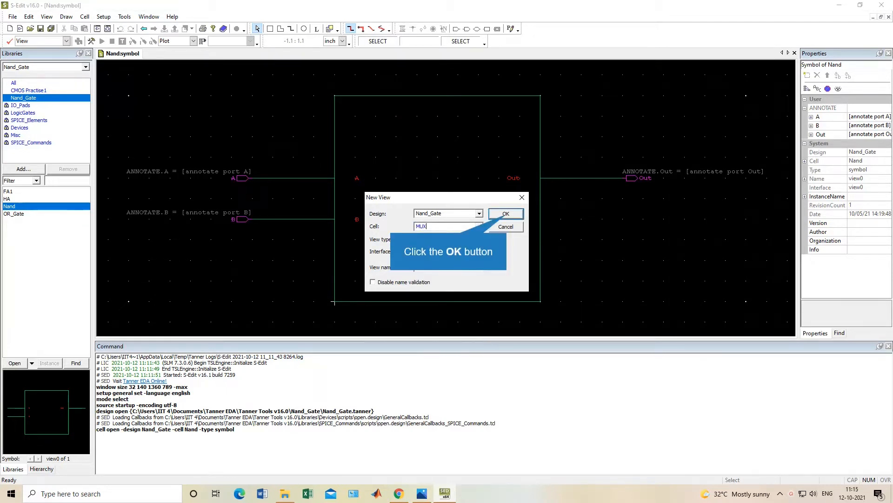
pyautogui.click(506, 215)
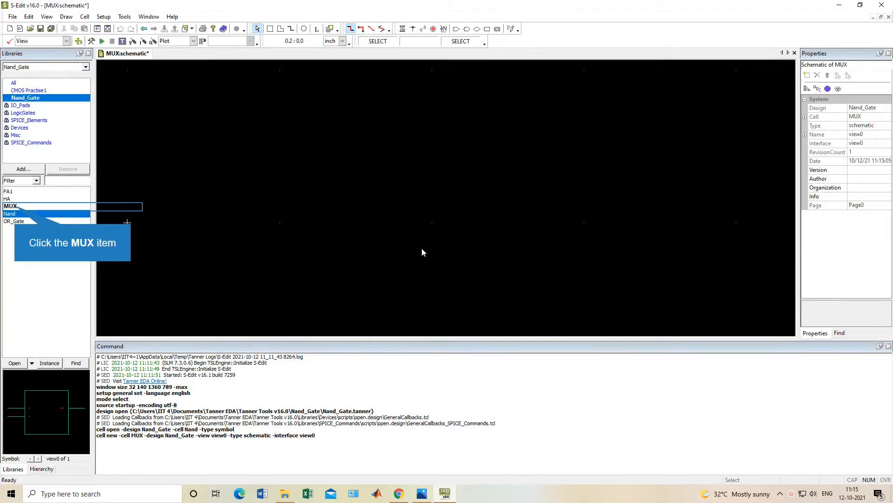
pyautogui.click(27, 207)
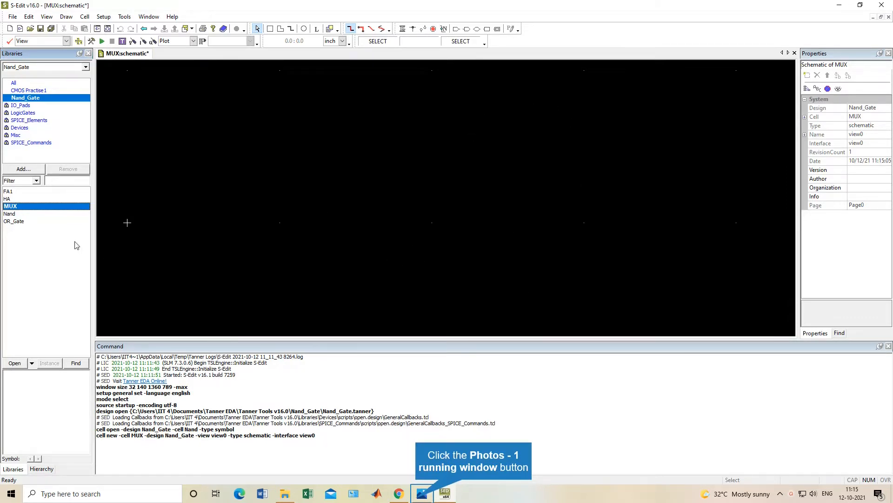
# Consult the 4x1 multiplexer diagram in Photos and place four Nand instances in a vertical column in the MUX schematic.
pyautogui.click(422, 494)
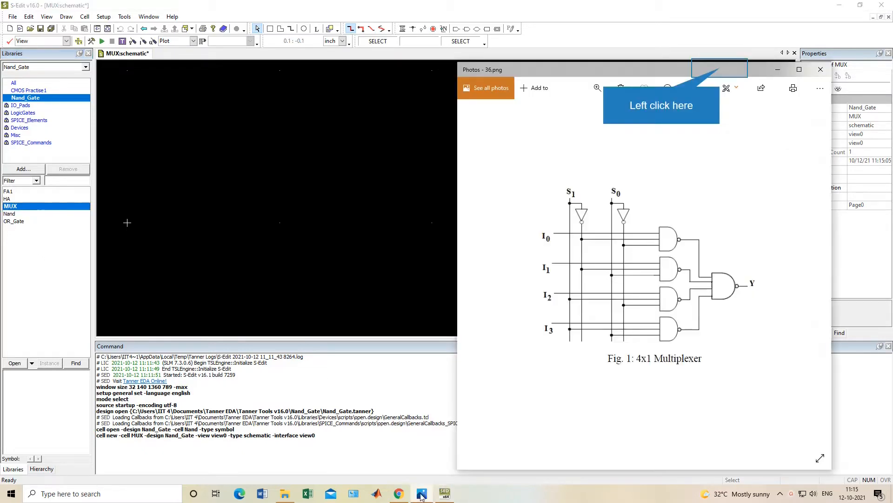
pyautogui.moveTo(721, 69); pyautogui.dragTo(794, 54)
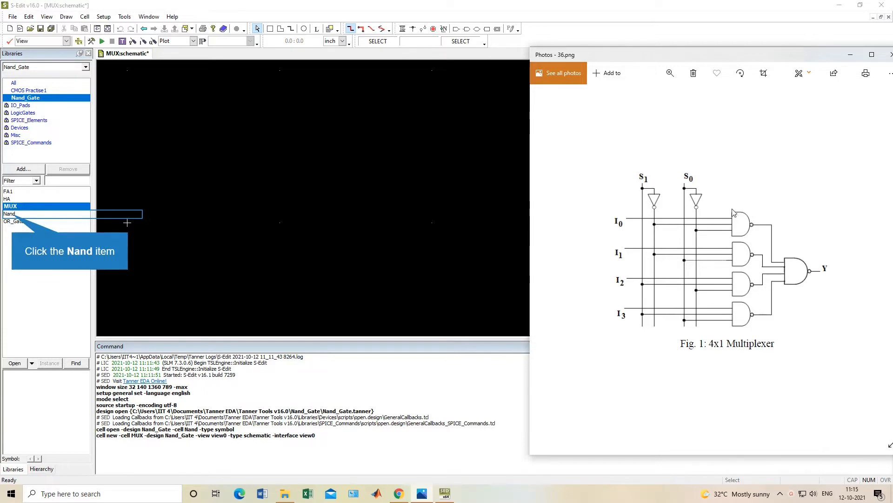
pyautogui.click(10, 214)
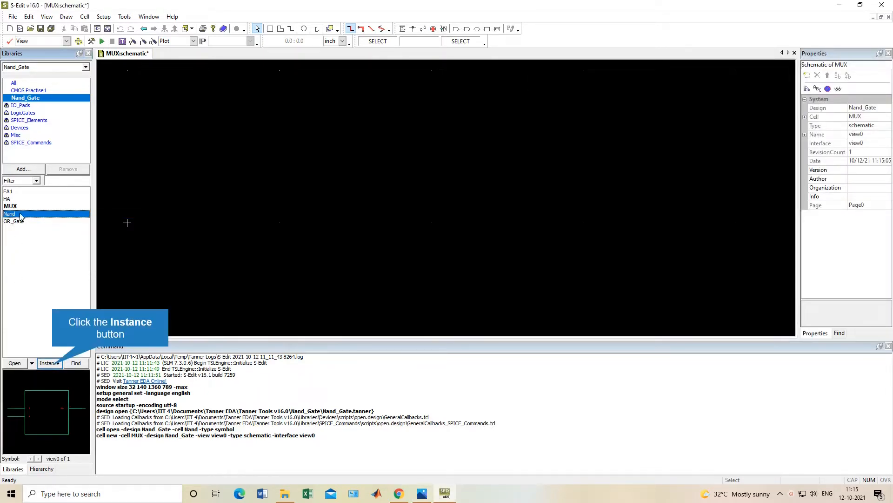
pyautogui.click(53, 364)
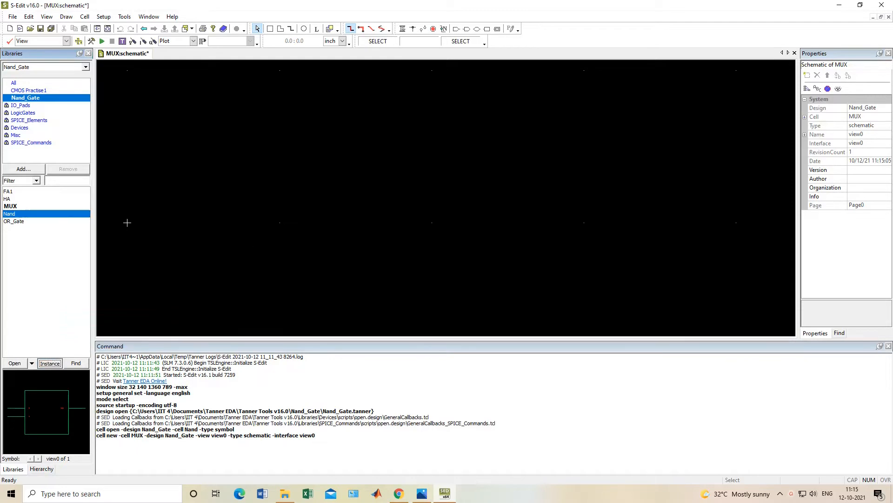
pyautogui.scroll(-6, 461, 166)
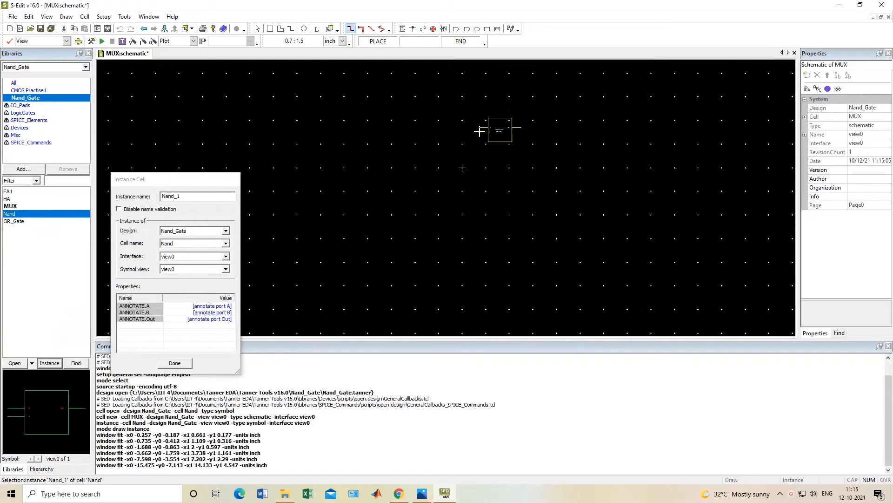
pyautogui.click(479, 132)
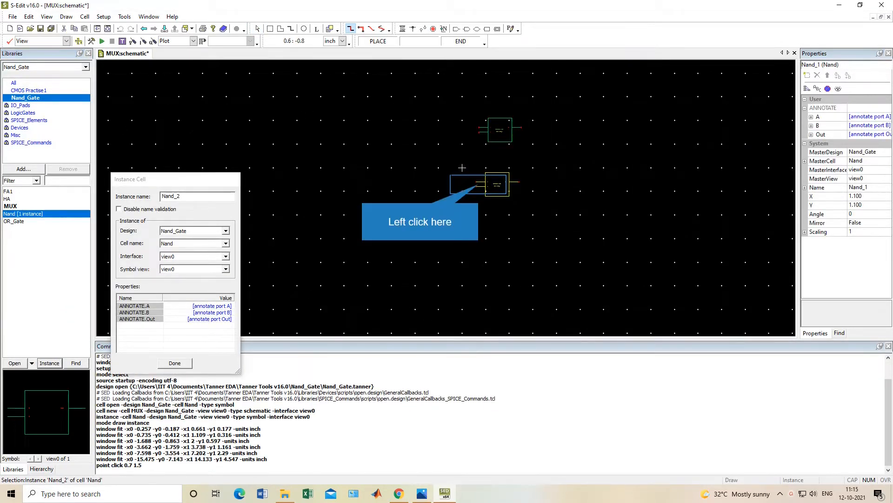
pyautogui.click(462, 168)
pyautogui.click(475, 233)
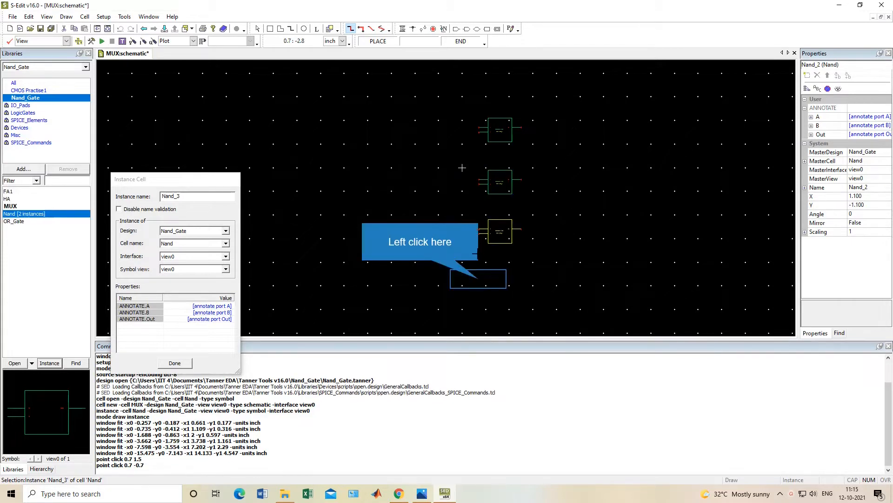
pyautogui.click(500, 231)
pyautogui.click(500, 276)
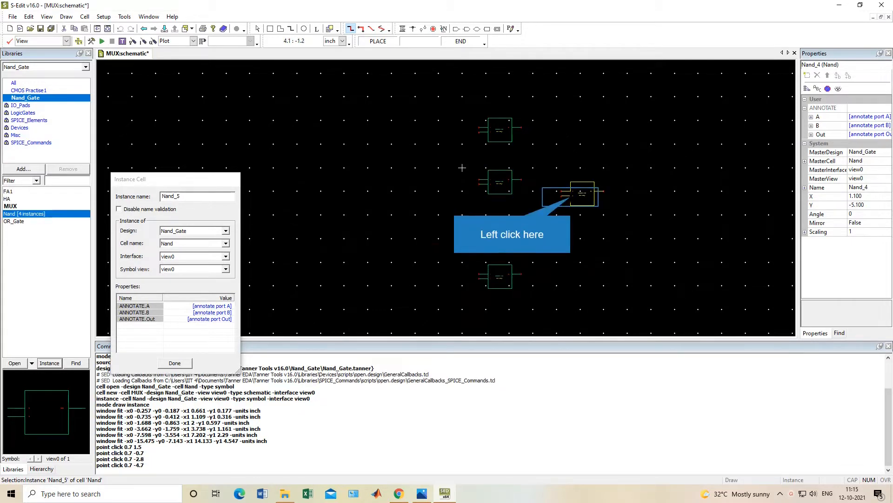
# Place one Nand instance to the right of the four-gate column and two side by side at its upper left, then finish placing.
pyautogui.click(592, 193)
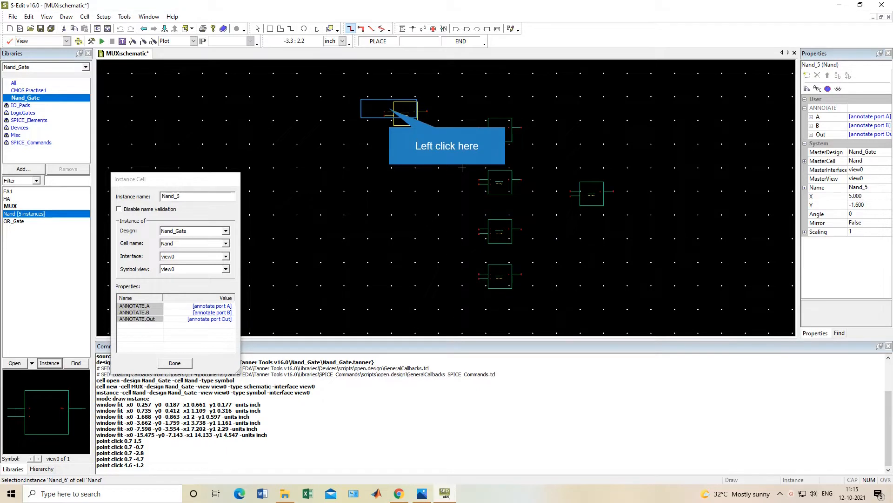
pyautogui.click(410, 106)
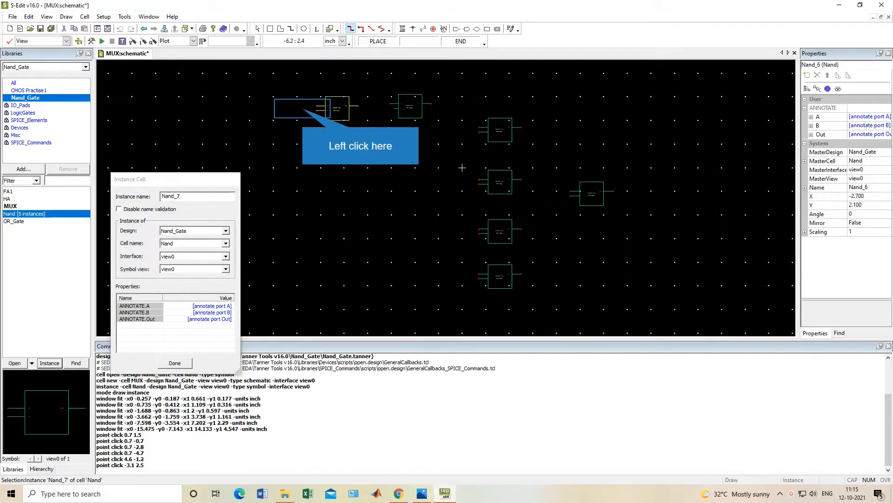
pyautogui.click(304, 112)
pyautogui.click(179, 362)
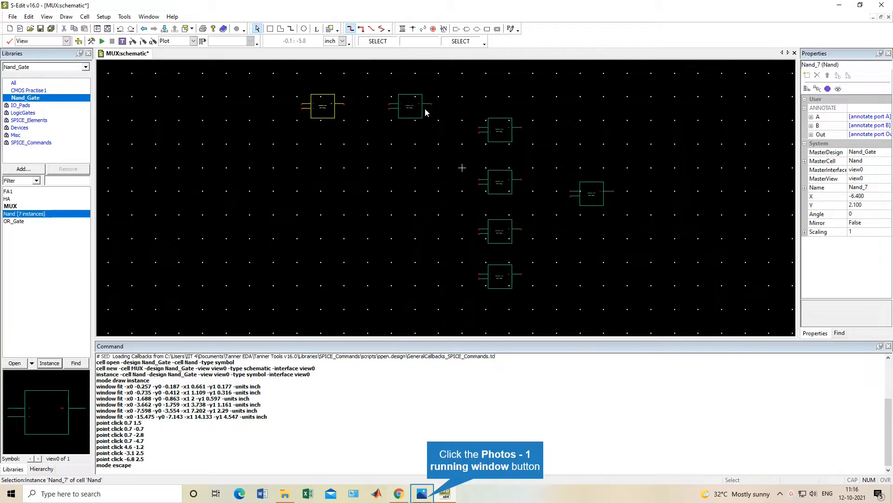
# Consult the 4x1 multiplexer diagram in Photos, return to S-Edit and select the VoltageSource cell in the SPICE_Elements library.
pyautogui.click(432, 497)
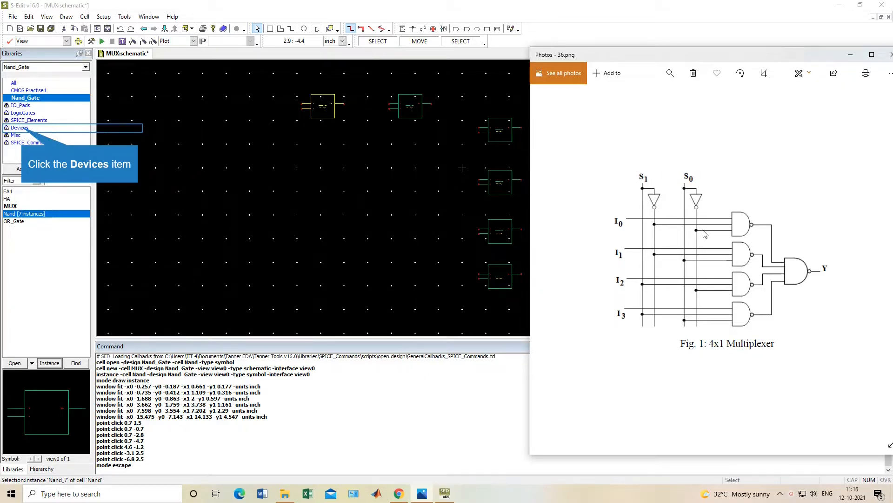
pyautogui.click(20, 127)
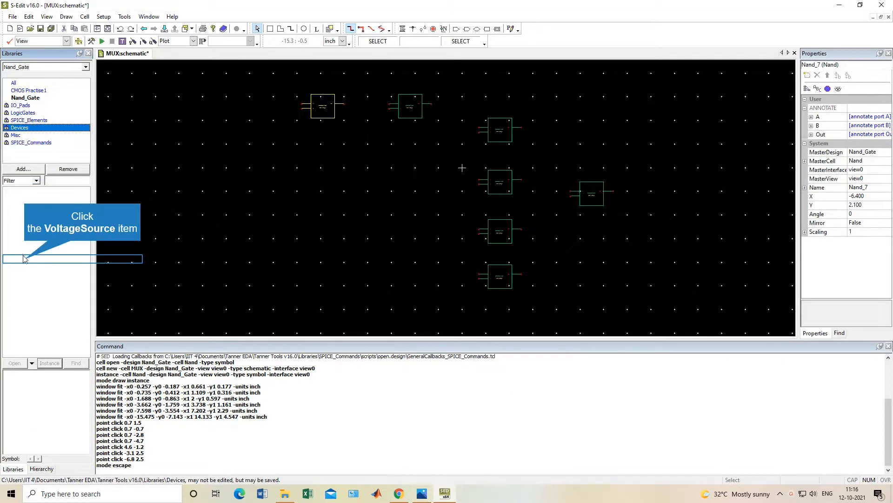
pyautogui.click(24, 259)
pyautogui.click(49, 363)
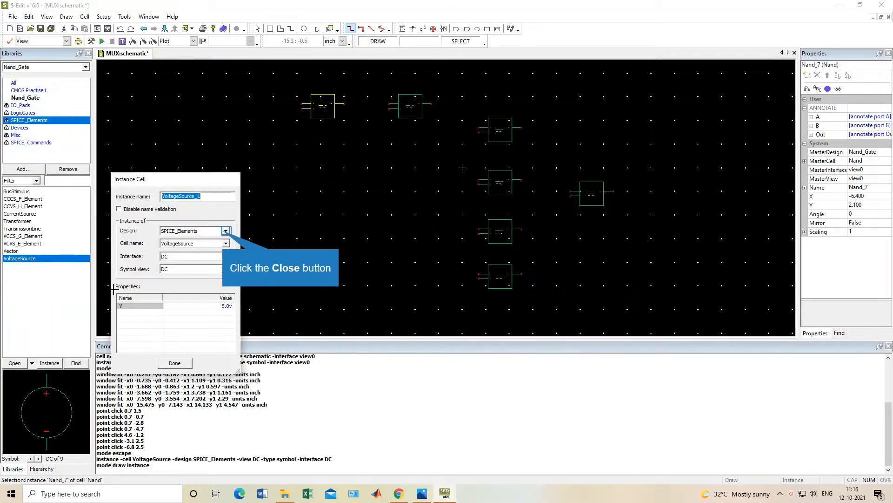
pyautogui.click(225, 231)
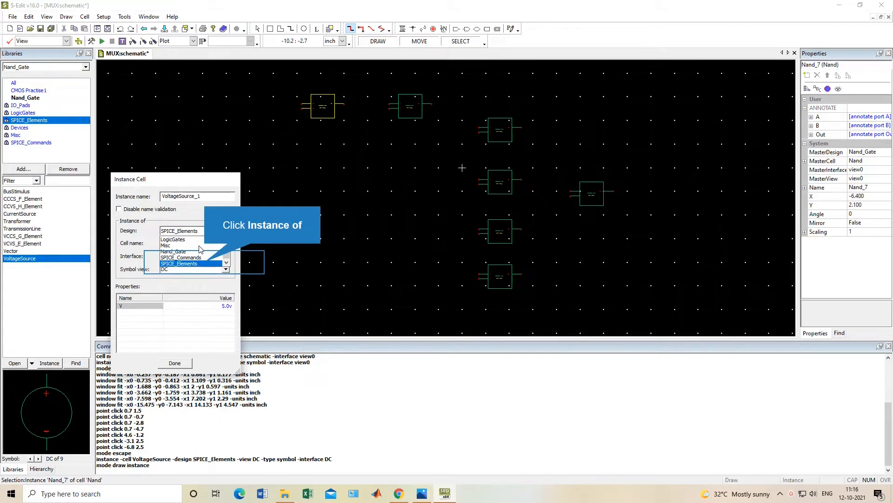
pyautogui.click(207, 263)
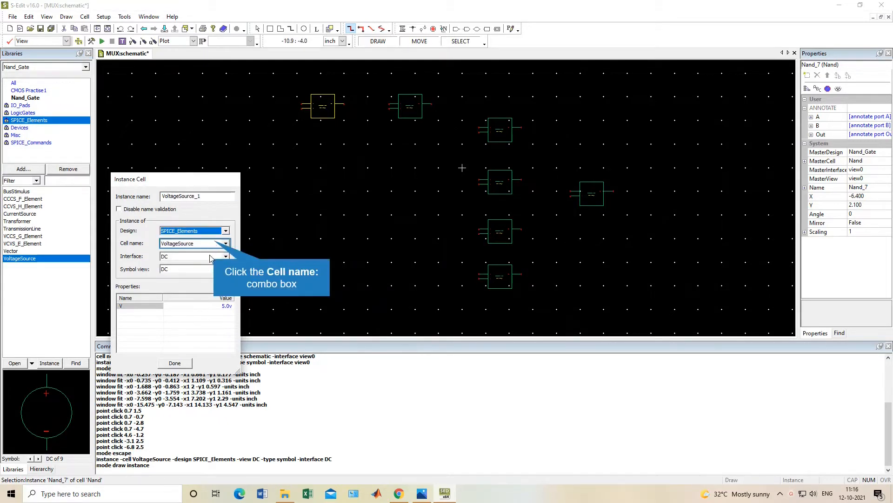
pyautogui.click(215, 243)
pyautogui.click(210, 257)
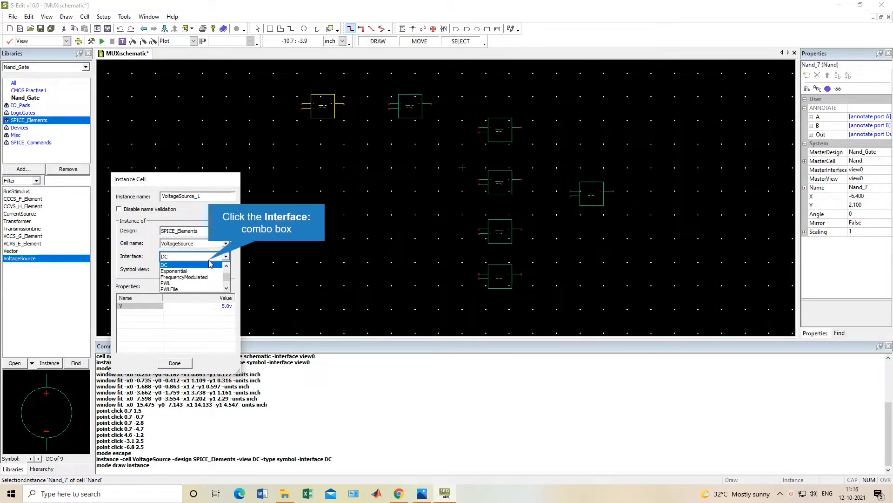
pyautogui.scroll(-1, 210, 278)
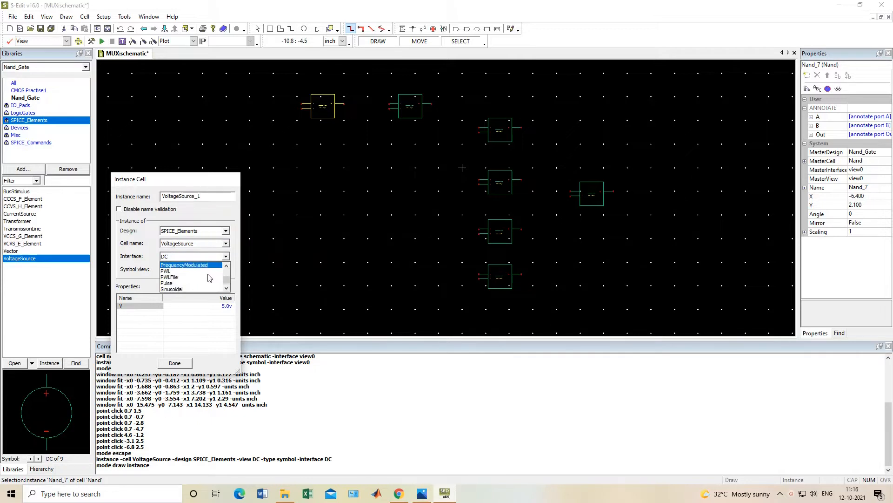
pyautogui.scroll(2, 210, 277)
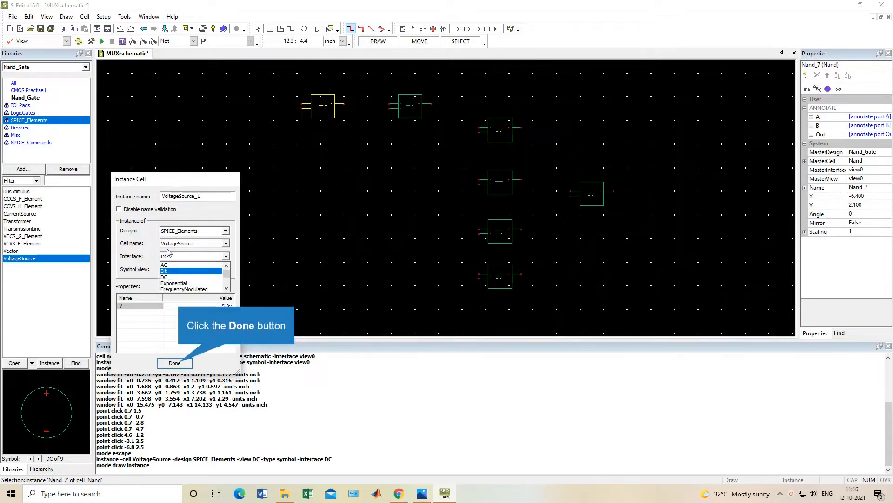
pyautogui.click(177, 271)
pyautogui.click(175, 363)
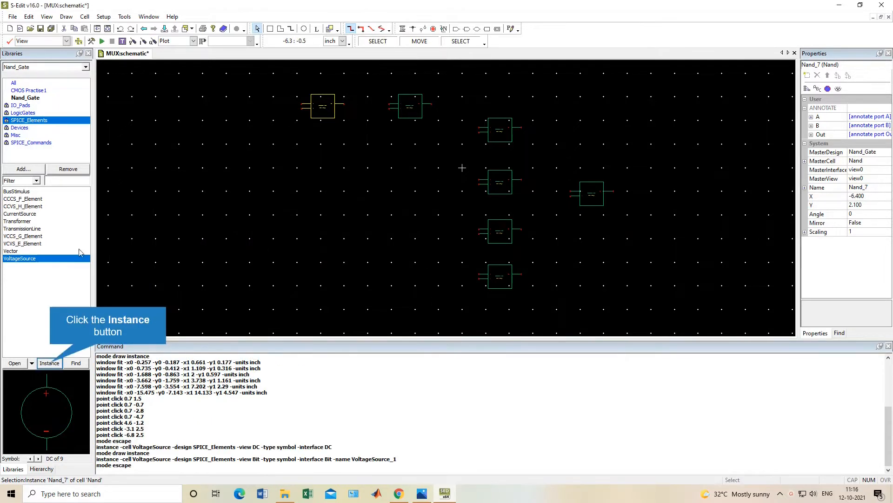
# Instance the VoltageSource cell with its interface set to Bit and place one source above each of the two upper-left Nand gates.
pyautogui.click(49, 363)
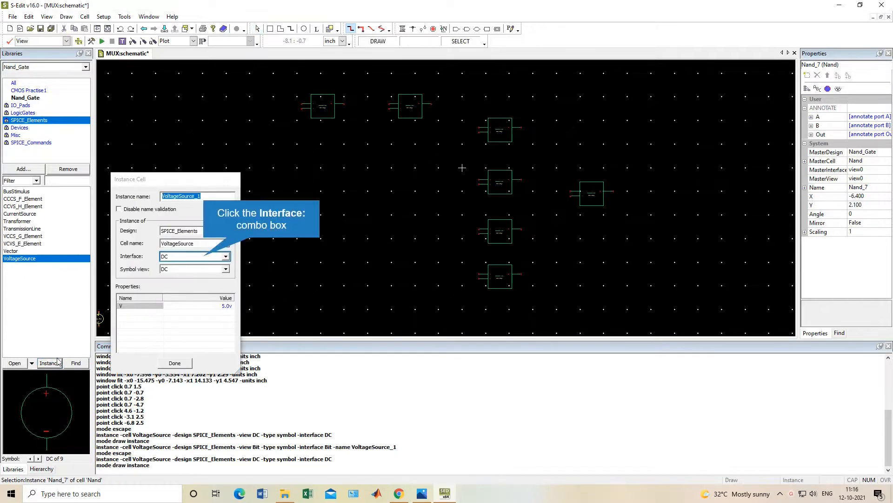
pyautogui.click(201, 257)
pyautogui.click(183, 278)
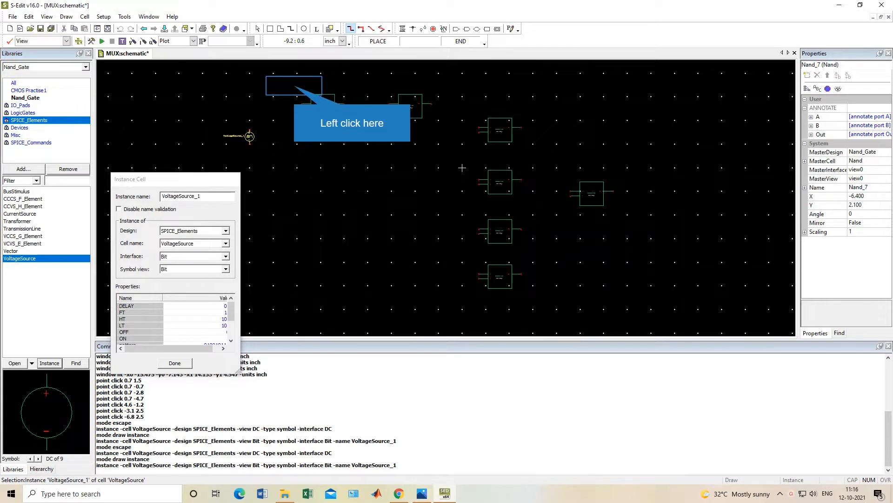
pyautogui.click(294, 78)
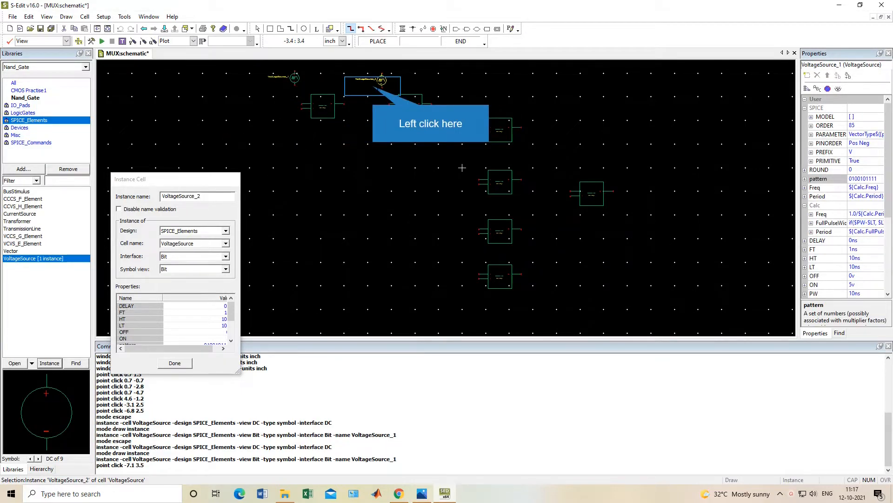
pyautogui.click(372, 80)
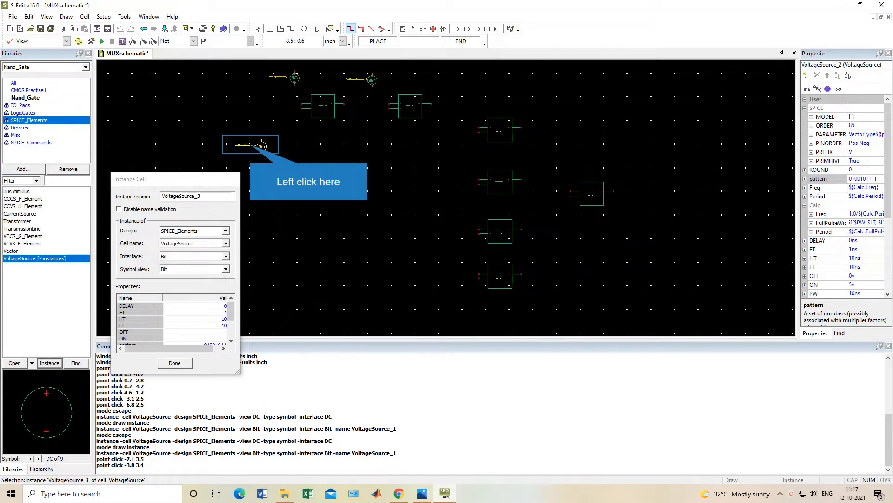
# Place four more Bit voltage sources in a vertical column at the far left of the schematic, then finish placing.
pyautogui.click(246, 184)
pyautogui.click(250, 226)
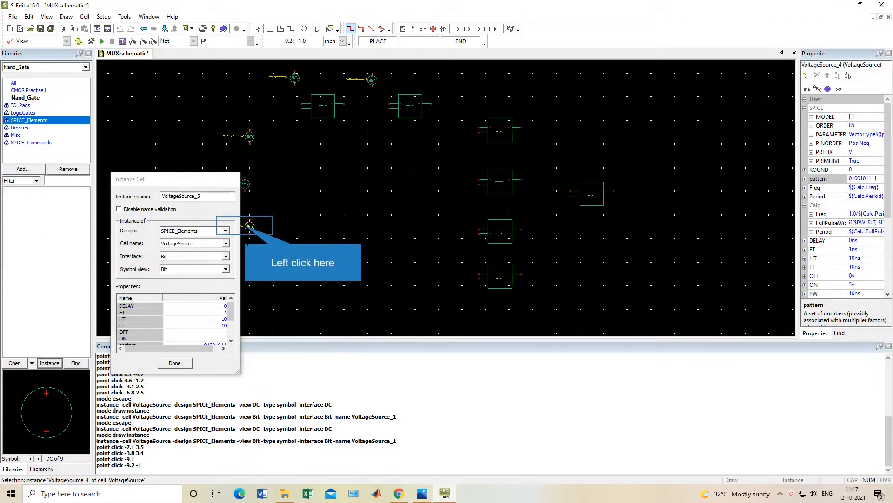
pyautogui.click(250, 260)
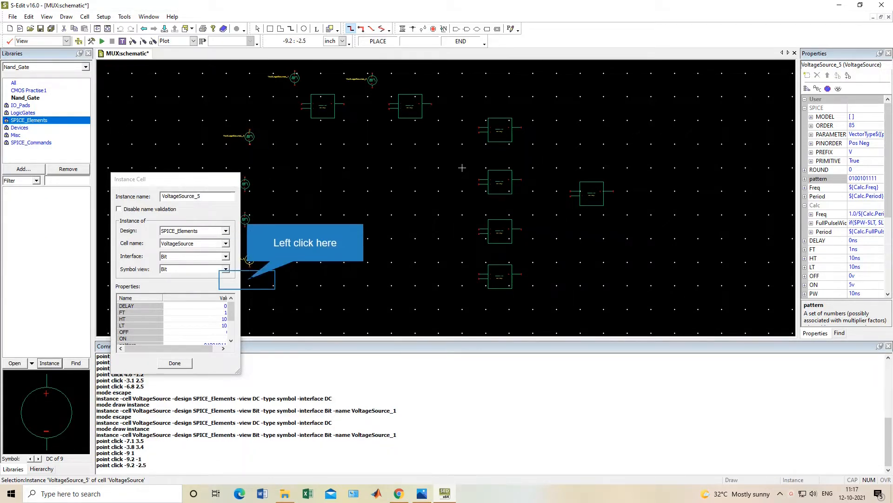
pyautogui.click(240, 284)
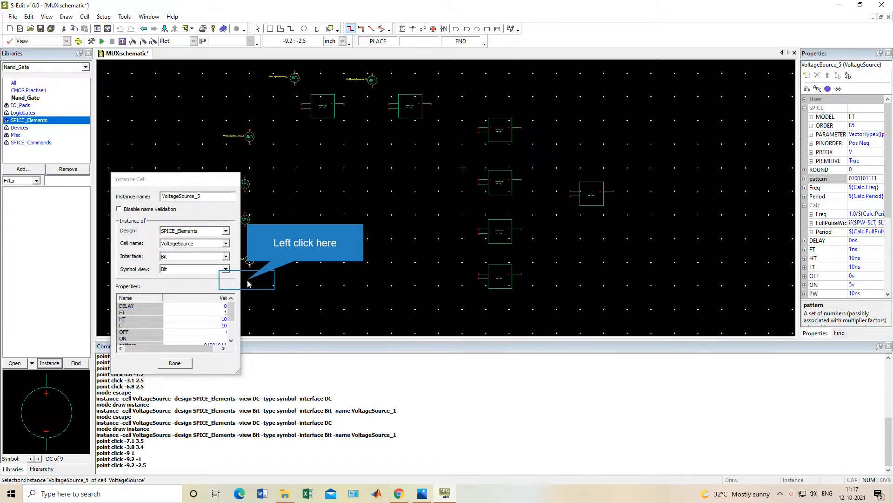
pyautogui.click(175, 363)
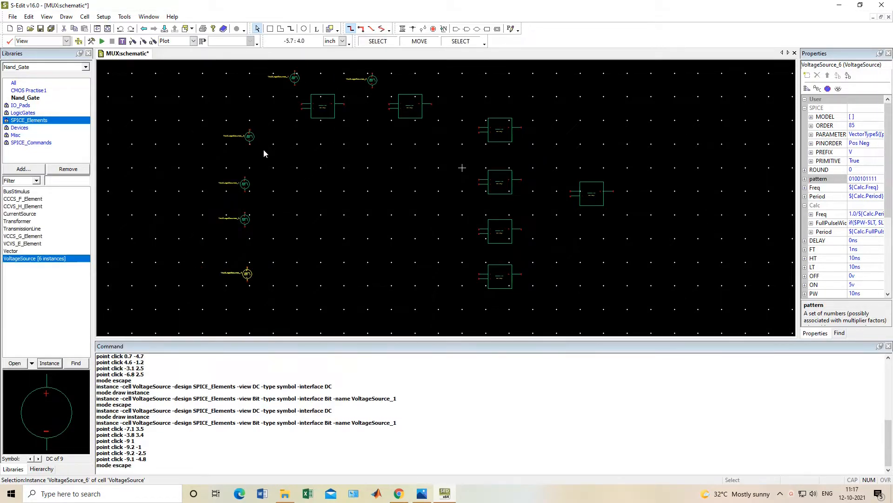
# Examine the placed voltage sources up close, from the left column up to VoltageSource_1 and VoltageSource_2.
pyautogui.scroll(2, 405, 164)
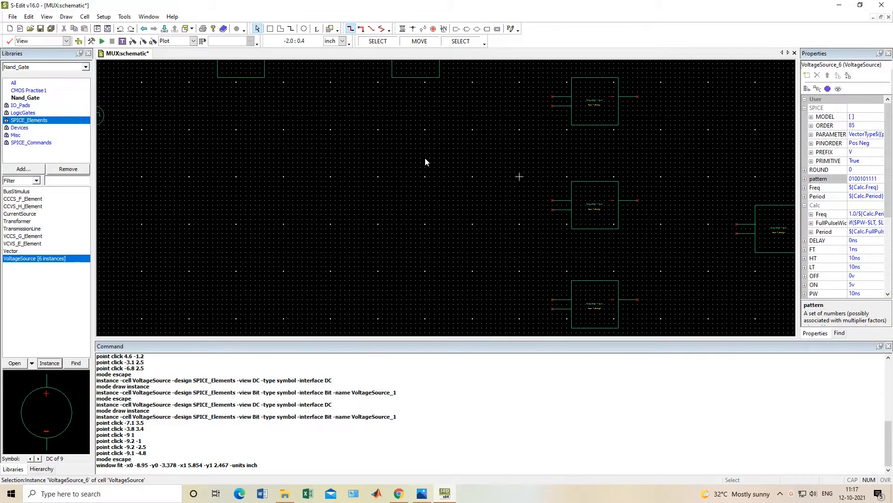
pyautogui.press('Left')
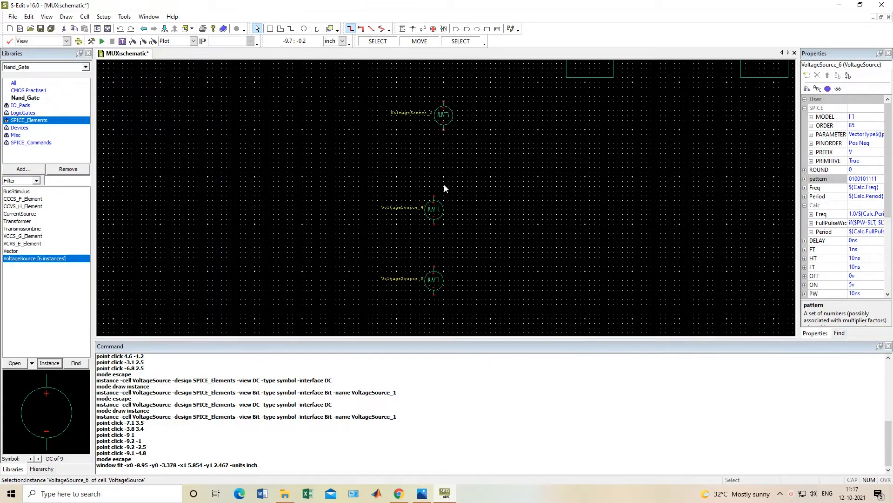
pyautogui.scroll(2, 444, 188)
pyautogui.press('Up')
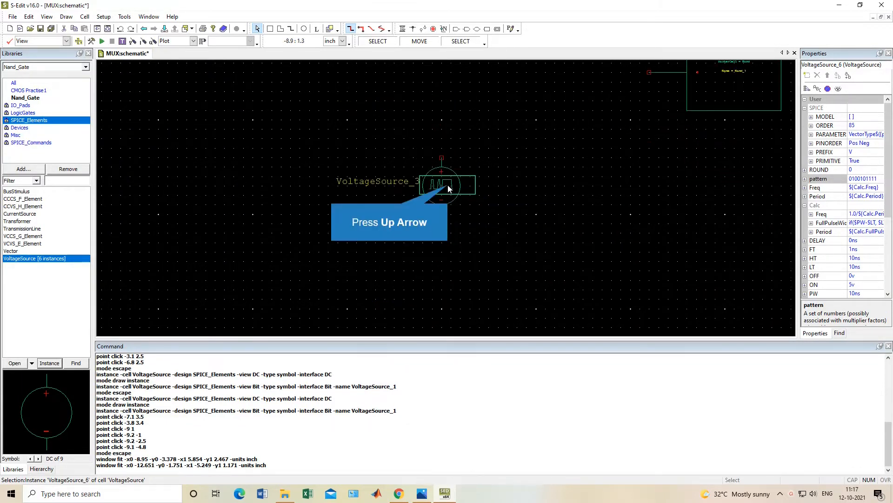
pyautogui.press('Up')
pyautogui.press('Up')
pyautogui.press('Right')
pyautogui.press('Left')
pyautogui.press('Up')
pyautogui.press('Right')
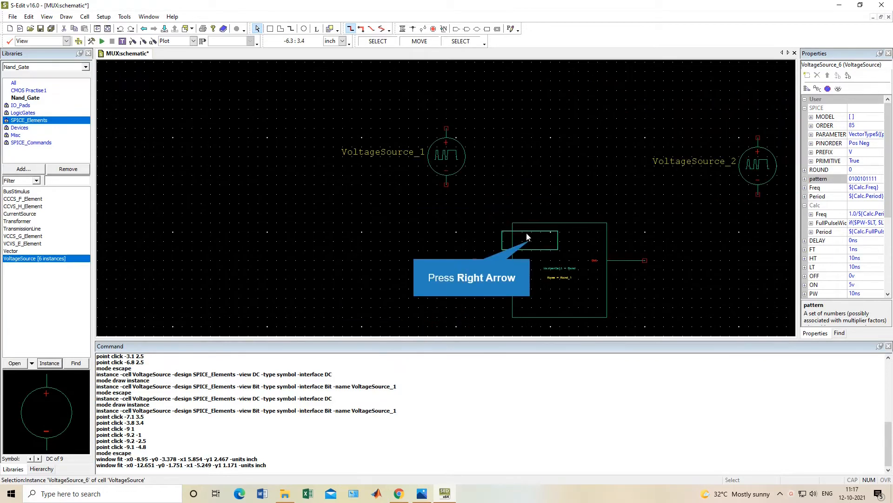
pyautogui.press('Right')
# Select the upper-left Nand instance, Nand_7, and examine its A, B and Out ports up close.
pyautogui.click(422, 266)
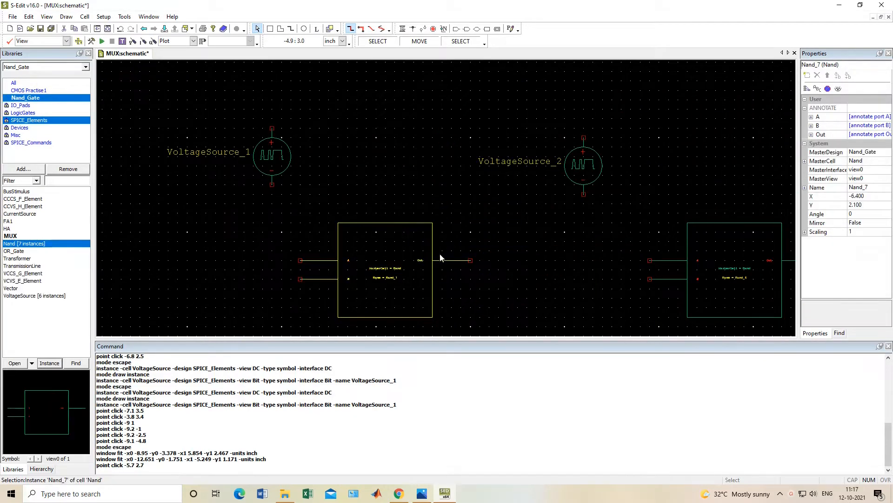
pyautogui.scroll(2, 485, 233)
pyautogui.press('Left')
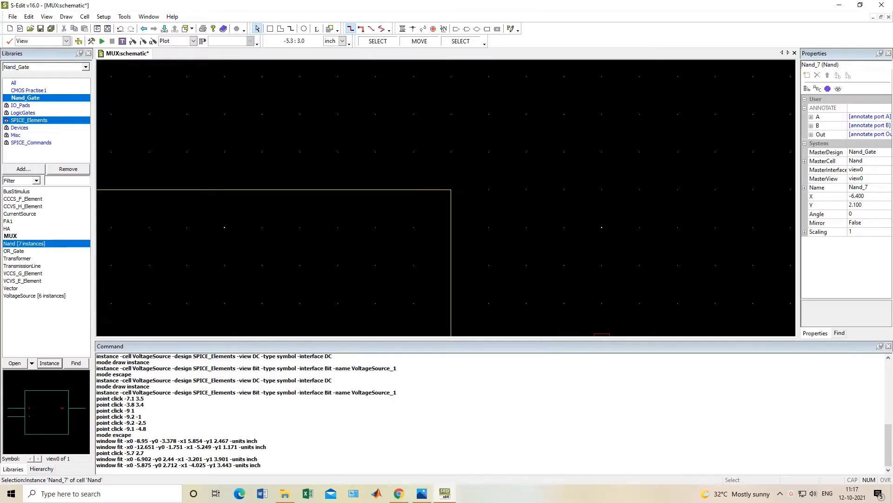
pyautogui.scroll(-2, 485, 233)
pyautogui.scroll(-1, 488, 241)
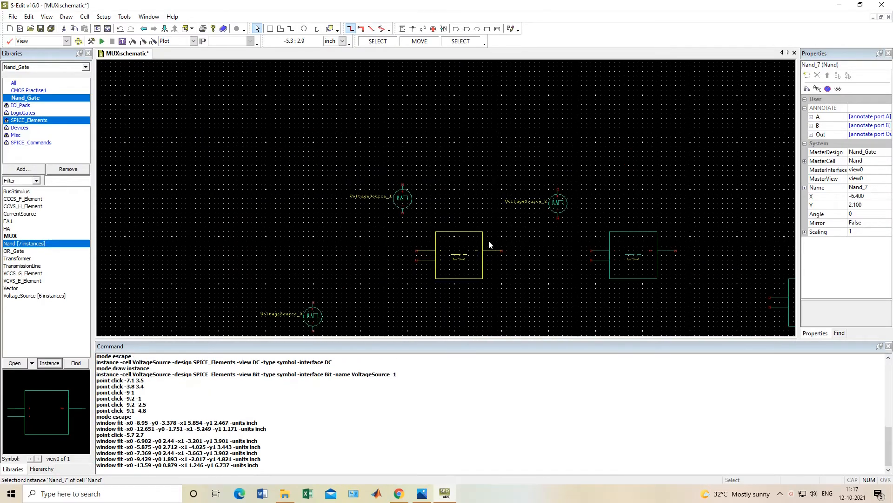
pyautogui.press('Down')
pyautogui.scroll(3, 493, 225)
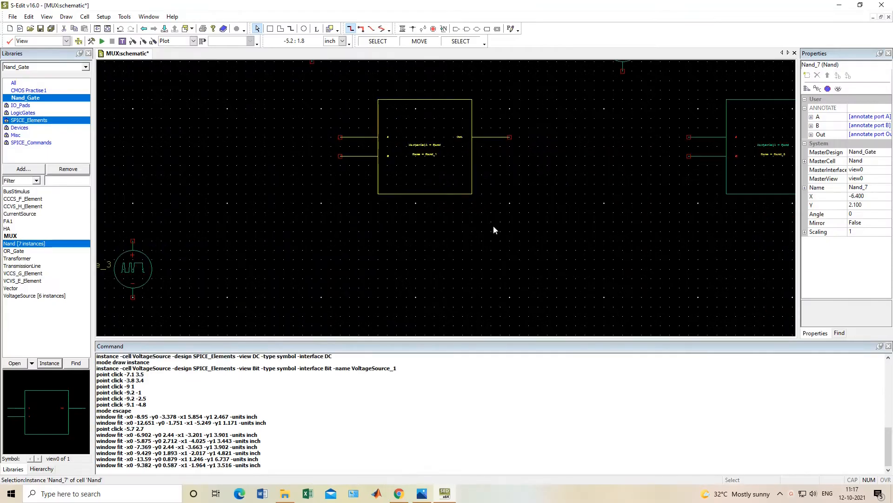
pyautogui.press('Up')
pyautogui.press('Left')
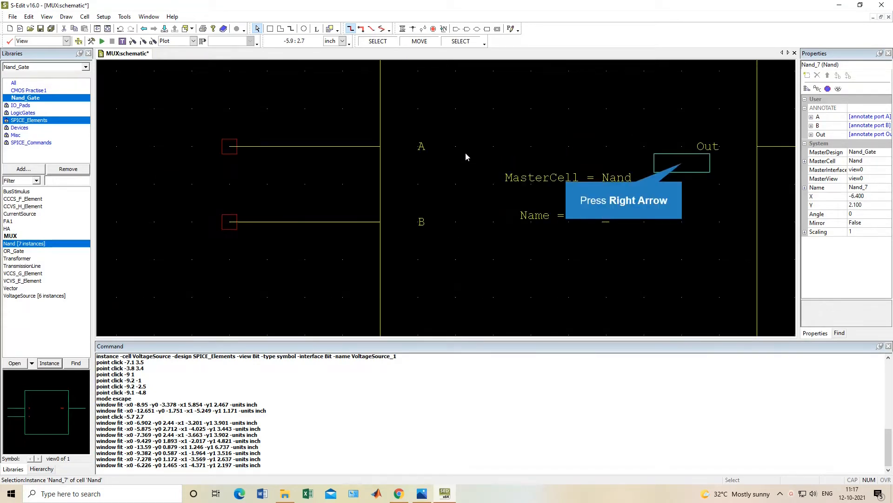
pyautogui.press('Right')
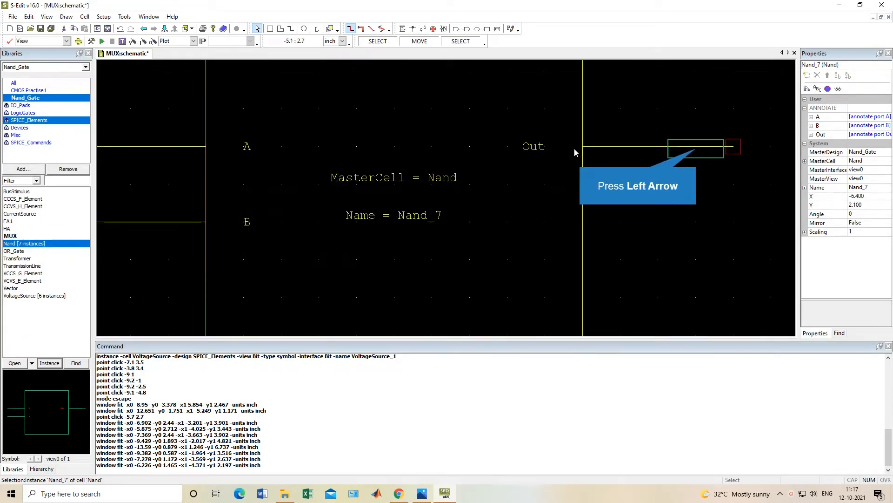
pyautogui.press('Left')
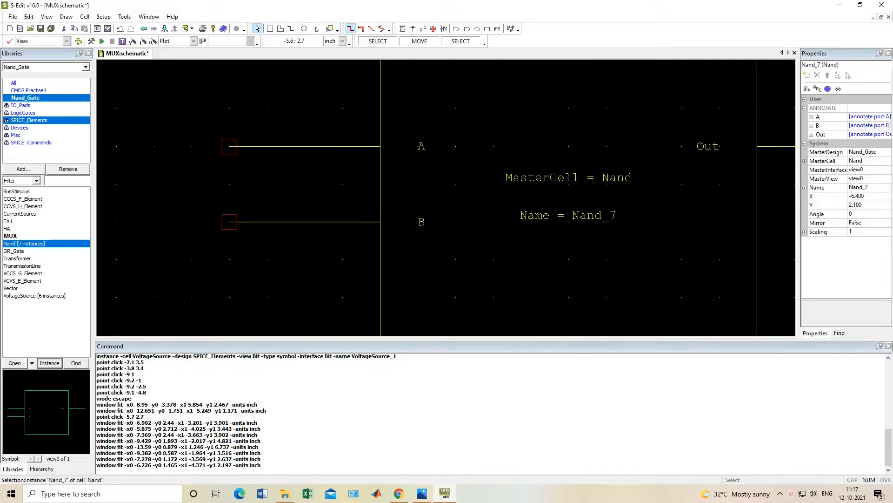
pyautogui.scroll(-2, 698, 152)
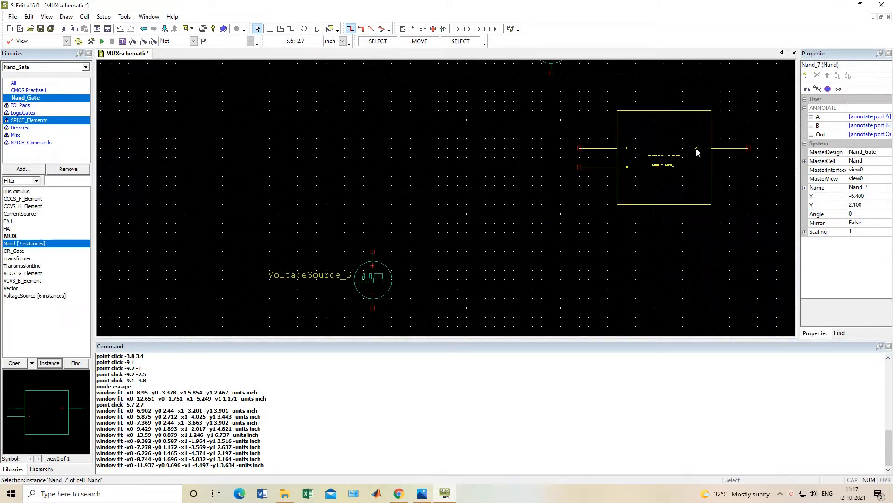
# Move VoltageSource_1 about 0.5 inch to the left, away from the Nand_7 input side.
pyautogui.press('Right')
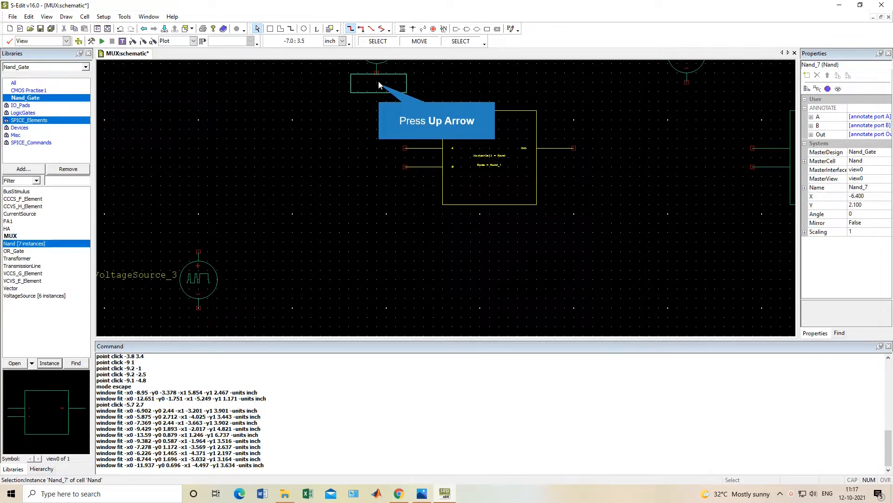
pyautogui.press('Up')
pyautogui.moveTo(379, 85); pyautogui.dragTo(418, 143)
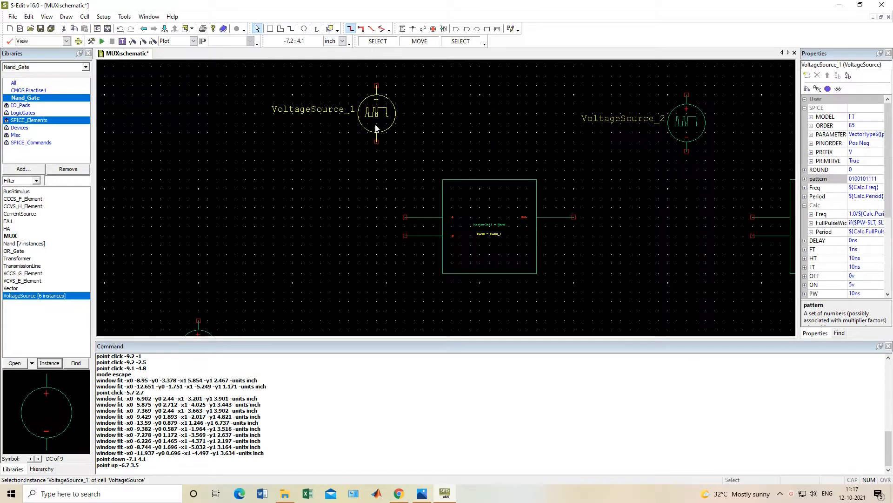
pyautogui.moveTo(376, 128); pyautogui.dragTo(330, 129, button='middle')
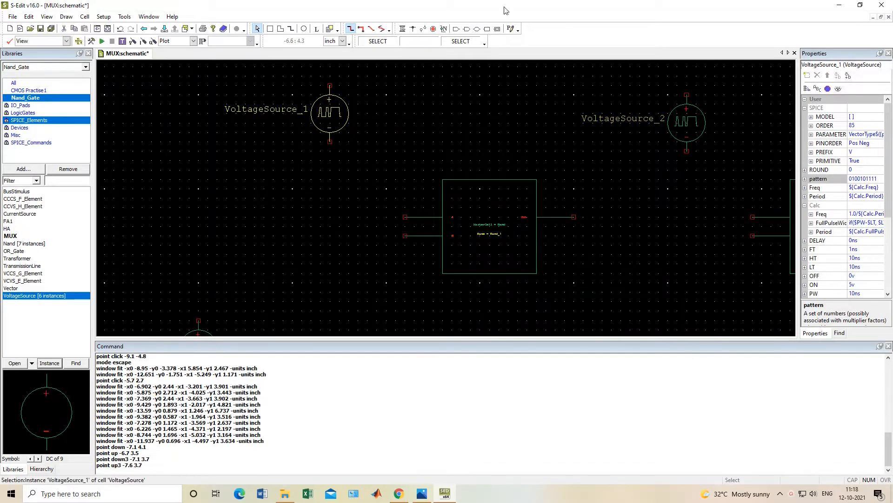
# Wire the positive terminal of VoltageSource_1 to both the A and B inputs of Nand_7.
pyautogui.click(402, 28)
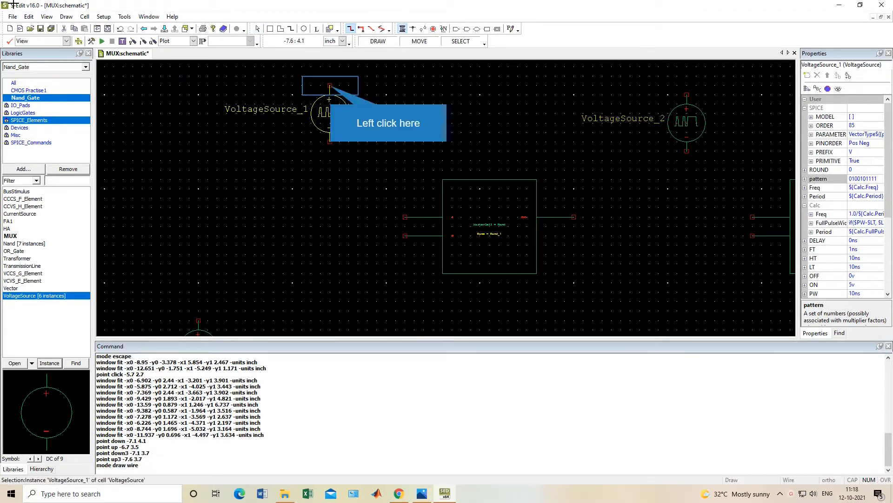
pyautogui.click(330, 86)
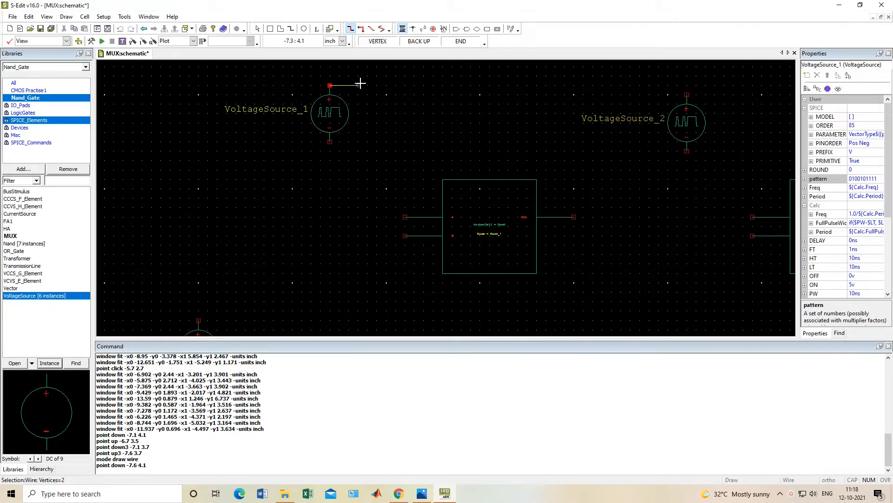
pyautogui.moveTo(376, 112); pyautogui.dragTo(386, 216)
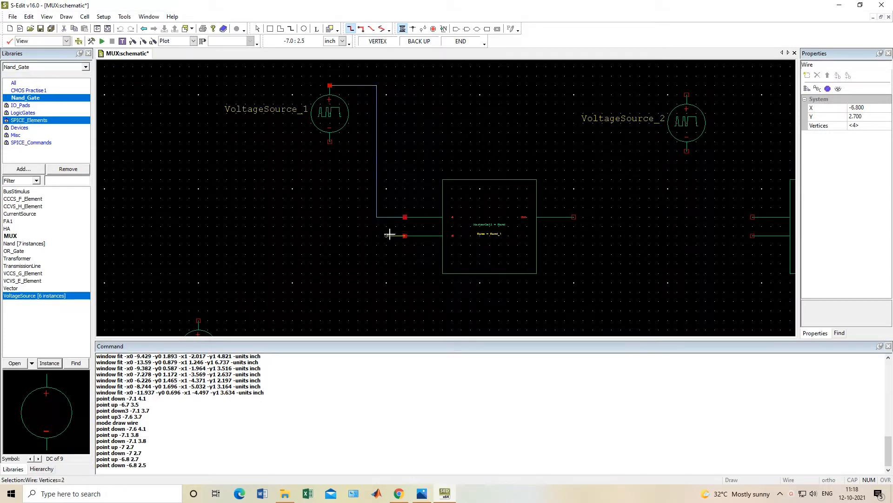
pyautogui.moveTo(377, 223)
pyautogui.mouseDown()
pyautogui.moveTo(405, 217)
pyautogui.moveTo(377, 226)
pyautogui.mouseUp()
pyautogui.moveTo(376, 226); pyautogui.dragTo(377, 216)
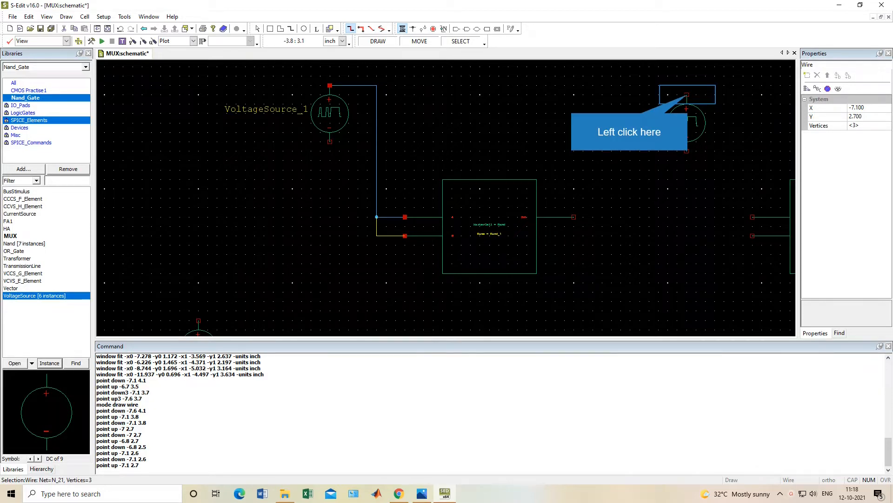
# Wire the positive terminal of VoltageSource_2 to both inputs of the Nand gate just below it.
pyautogui.moveTo(687, 95); pyautogui.dragTo(743, 95)
pyautogui.moveTo(743, 95)
pyautogui.mouseDown()
pyautogui.moveTo(743, 217)
pyautogui.moveTo(752, 216)
pyautogui.mouseUp()
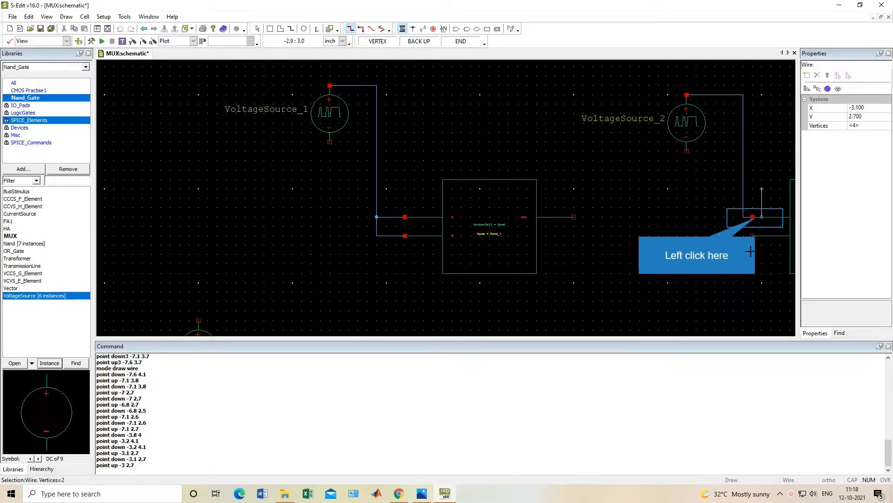
pyautogui.click(753, 217)
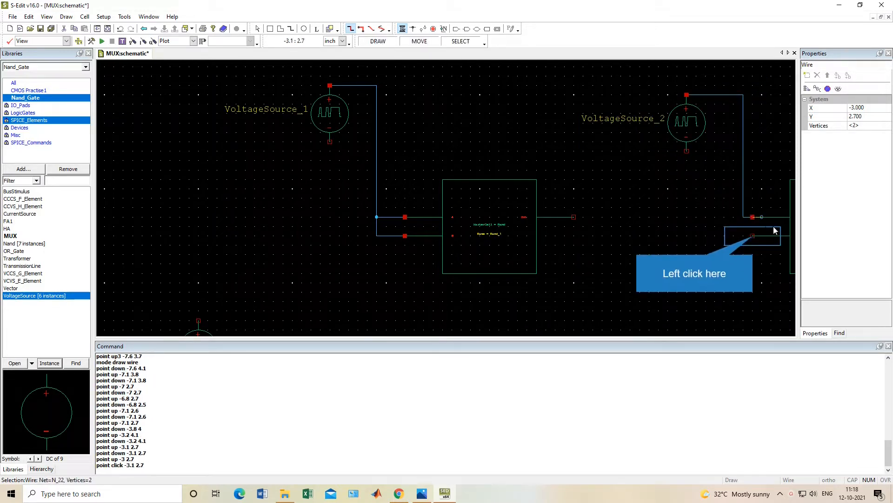
pyautogui.moveTo(752, 236)
pyautogui.mouseDown()
pyautogui.moveTo(743, 235)
pyautogui.moveTo(743, 217)
pyautogui.mouseUp()
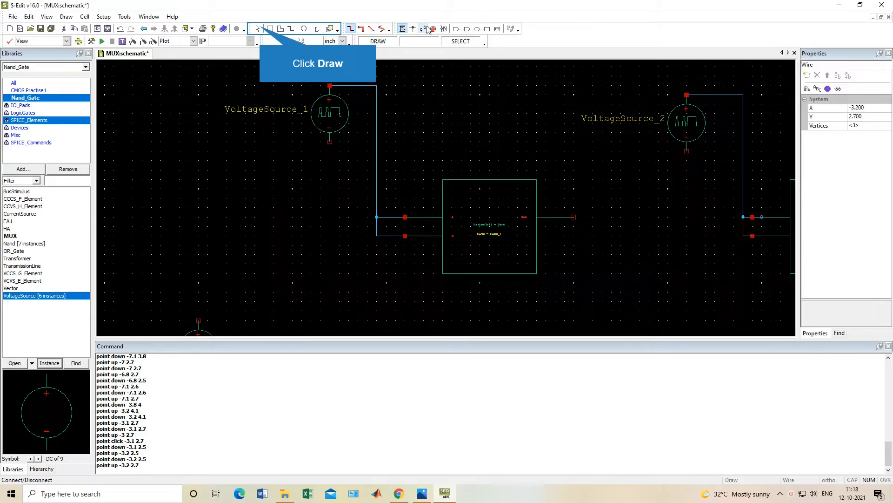
# Delete the stray wire stub lying over the upper input lead of the Nand gate driven by VoltageSource_2.
pyautogui.click(257, 28)
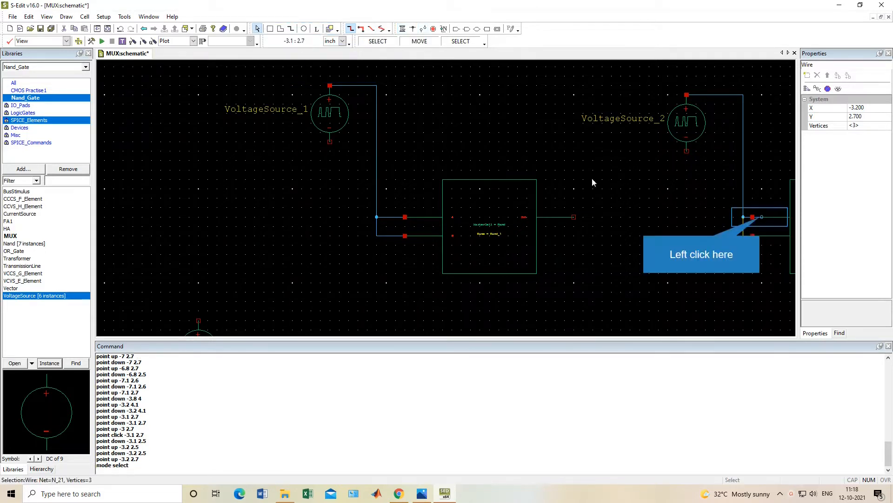
pyautogui.click(761, 217)
pyautogui.press('Delete')
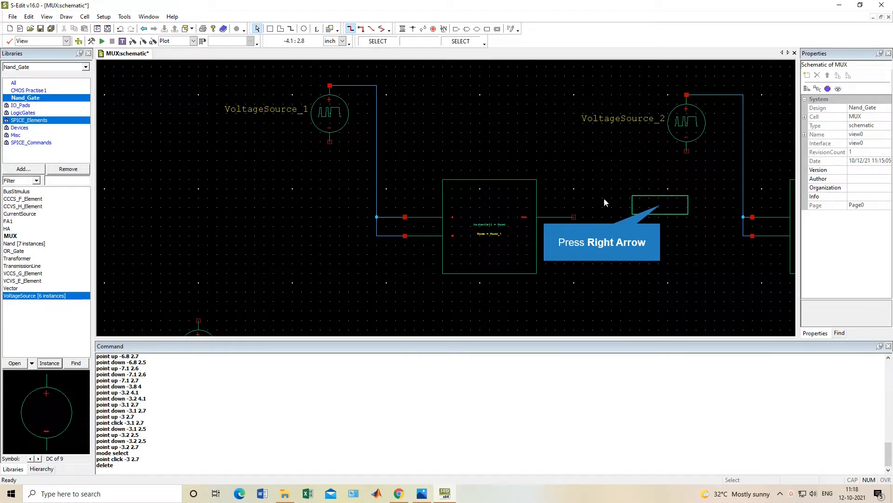
# Examine the schematic around the two wired Nand gates, including their outputs and VoltageSource_3.
pyautogui.press('Right')
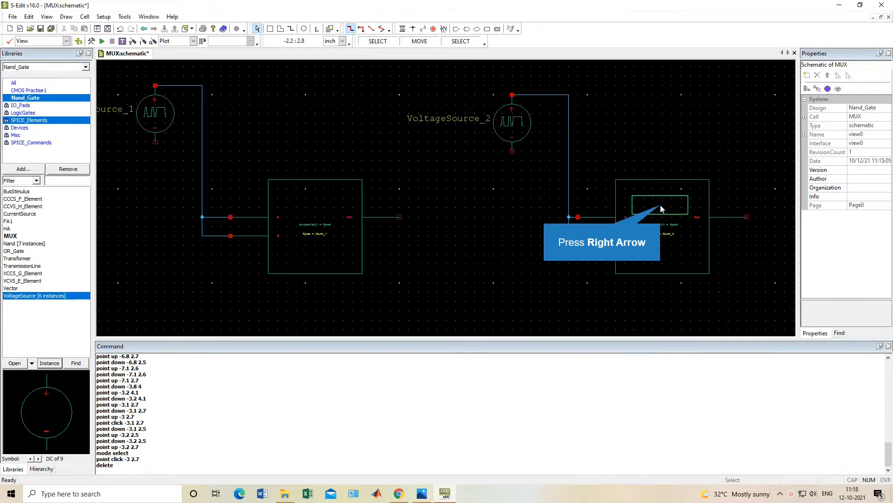
pyautogui.press('Right')
pyautogui.press('Down')
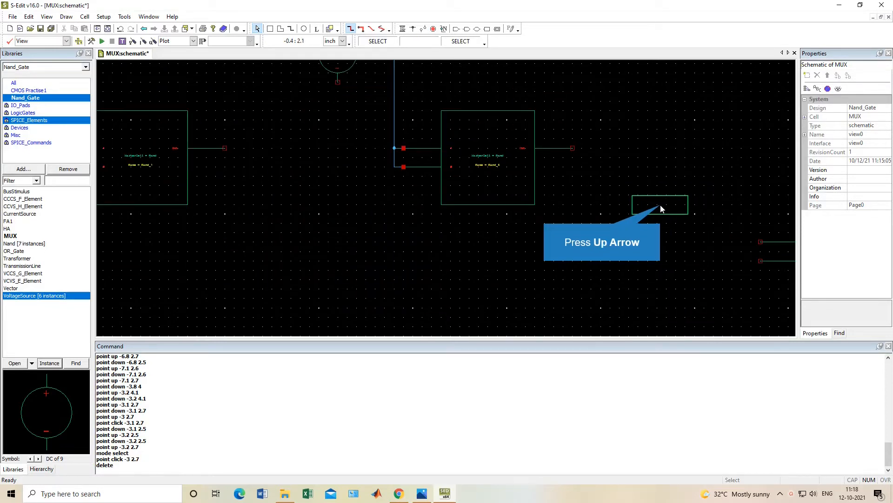
pyautogui.press('Left')
pyautogui.press('Down')
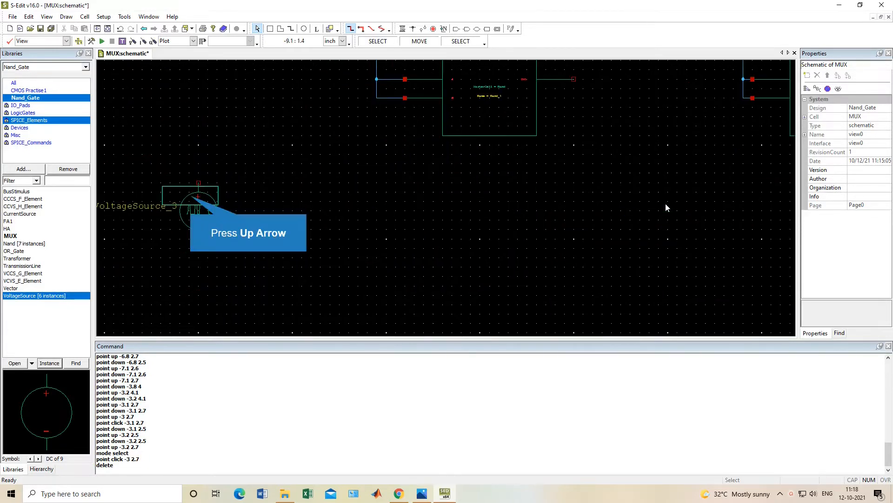
pyautogui.press('Up')
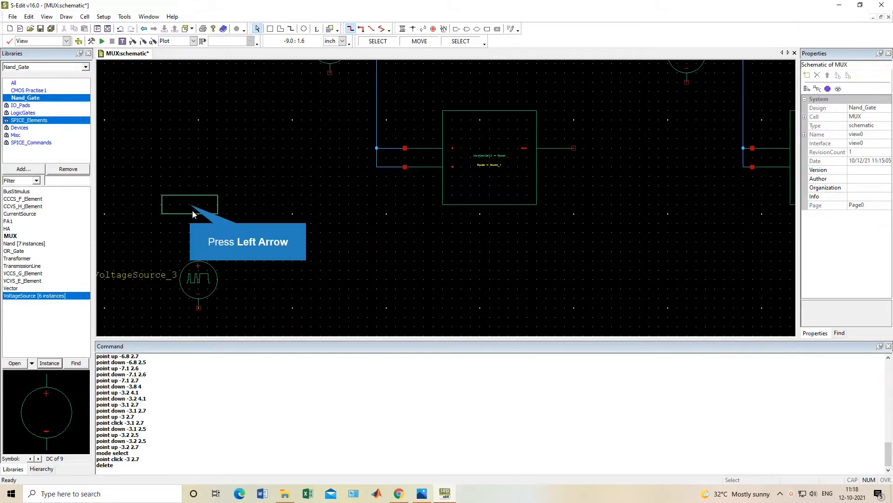
pyautogui.press('Down')
pyautogui.press('Left')
pyautogui.press('Left')
pyautogui.press('Up')
pyautogui.press('Up')
pyautogui.press('Up')
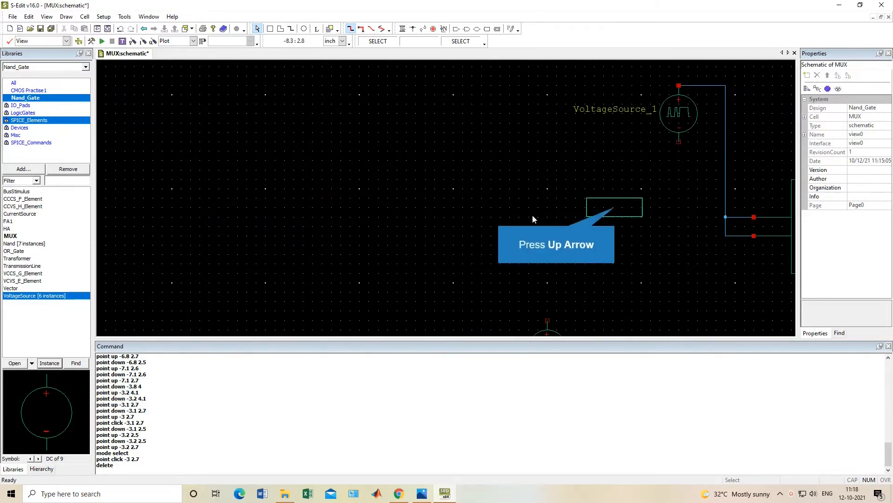
pyautogui.press('Right')
# Show only the displayed properties of VoltageSource_1 and rename the instance as S1.
pyautogui.click(316, 187)
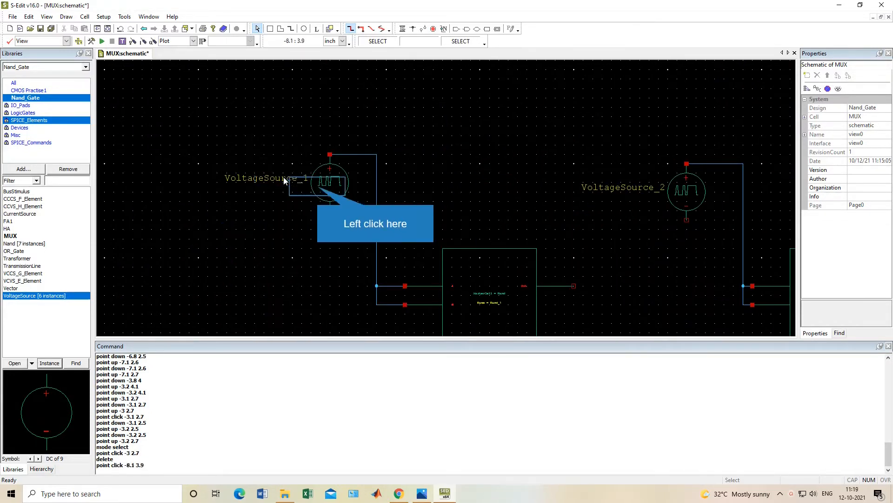
pyautogui.click(335, 192)
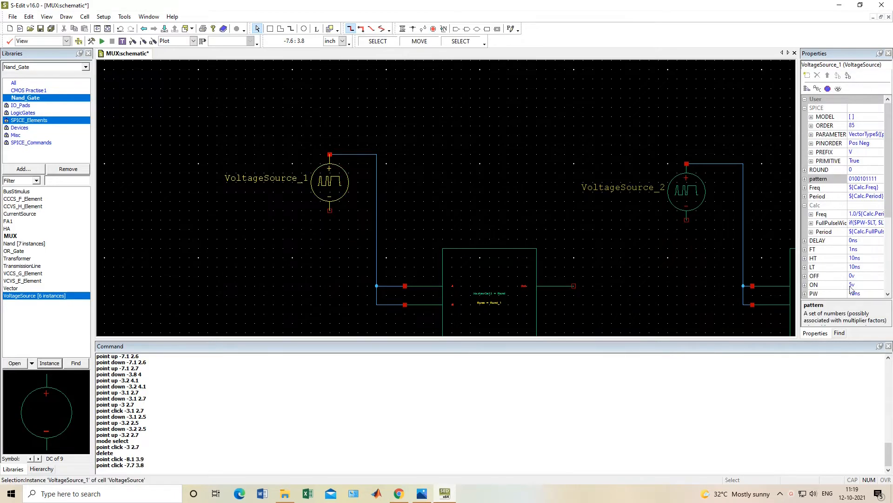
pyautogui.scroll(-5, 888, 206)
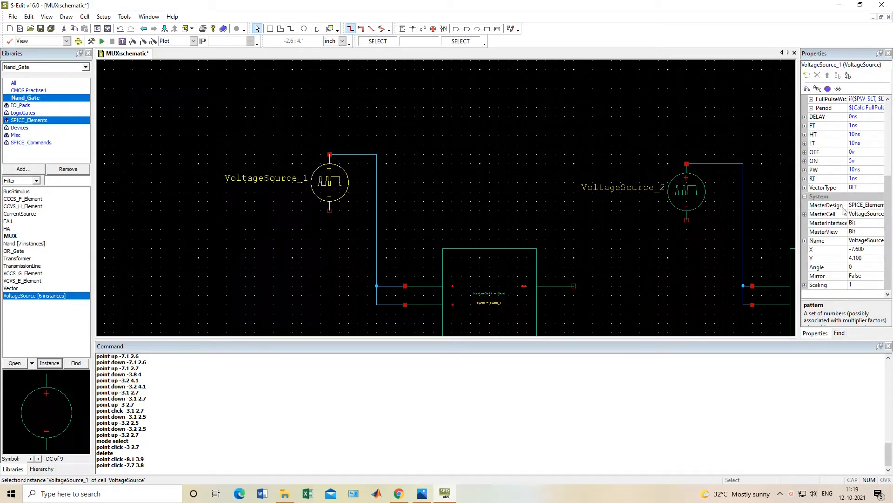
pyautogui.click(838, 89)
pyautogui.doubleClick(876, 113)
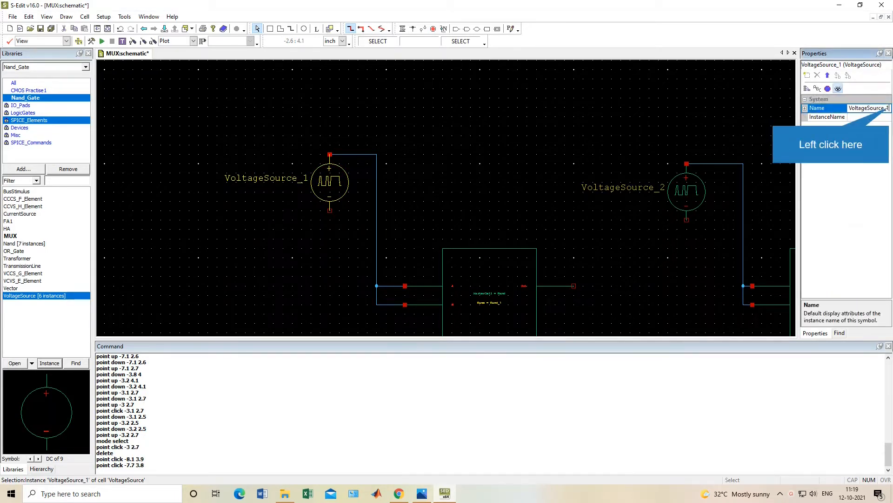
pyautogui.click(890, 111)
pyautogui.write('S')
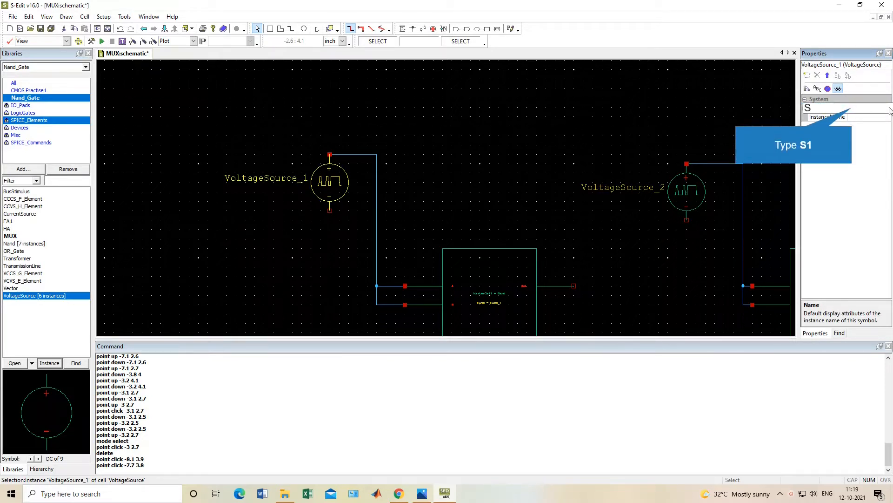
pyautogui.write('1')
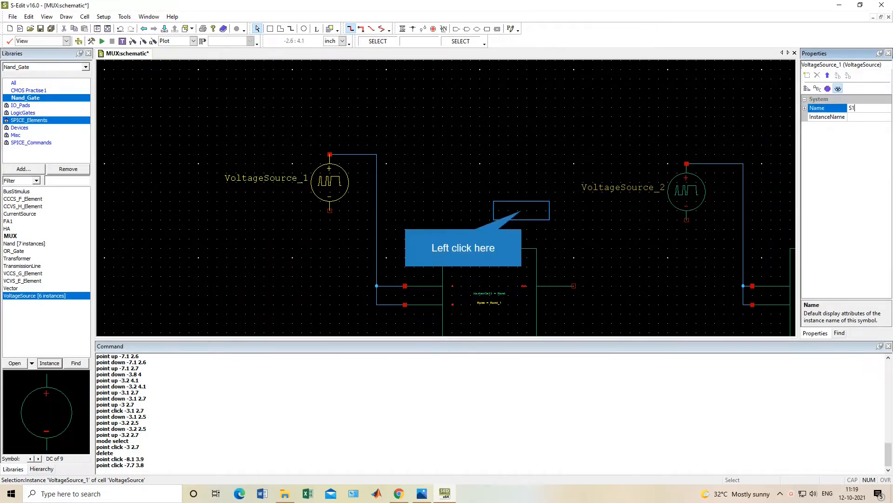
pyautogui.click(522, 210)
# Rename VoltageSource_2 as S0.
pyautogui.click(687, 193)
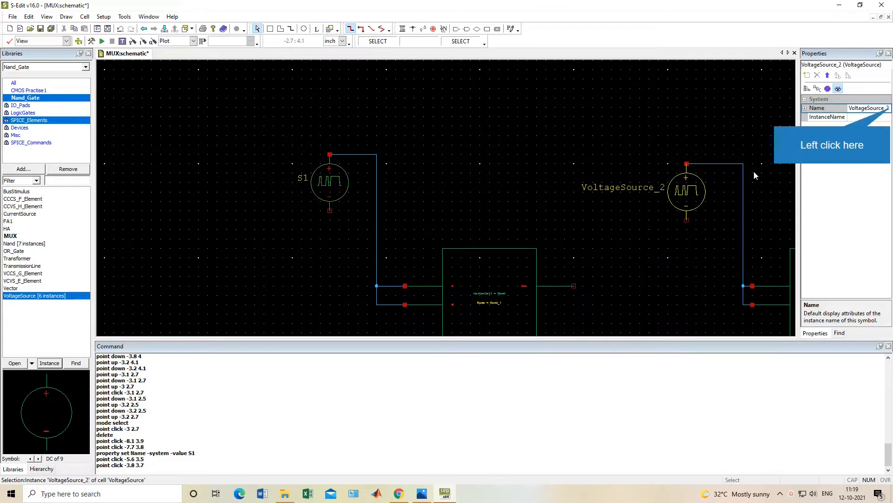
pyautogui.doubleClick(890, 110)
pyautogui.write('S0')
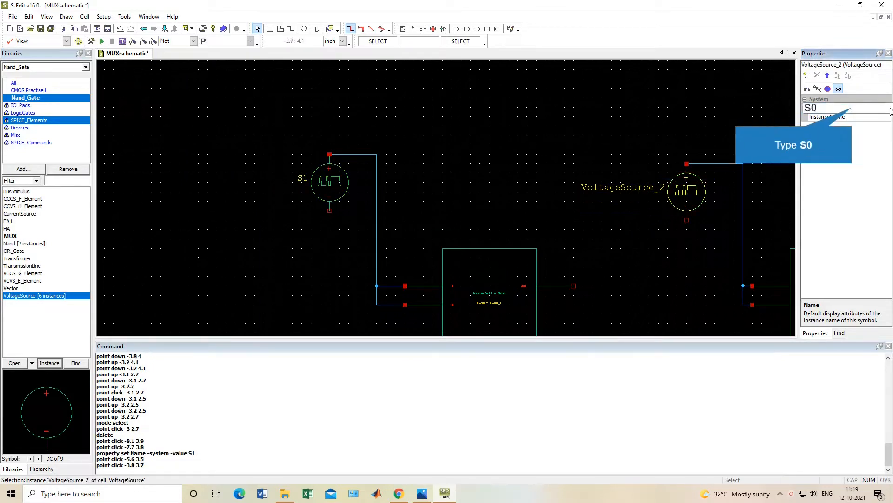
pyautogui.click(642, 246)
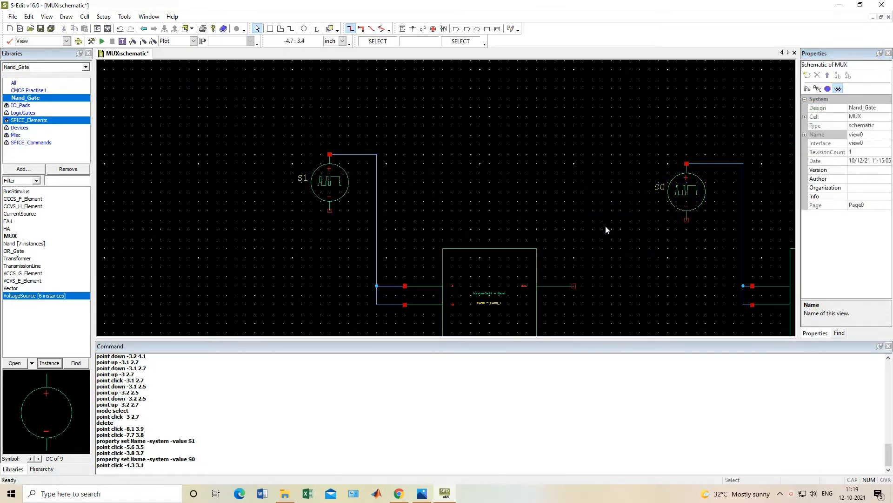
# Rename VoltageSource_3, the uppermost source in the input column, as I0.
pyautogui.scroll(-4, 549, 198)
pyautogui.scroll(2, 507, 189)
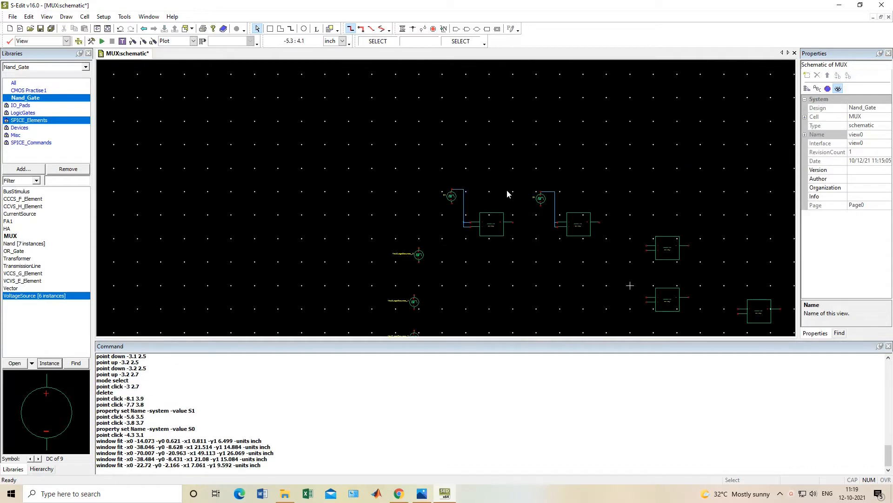
pyautogui.scroll(-2, 516, 181)
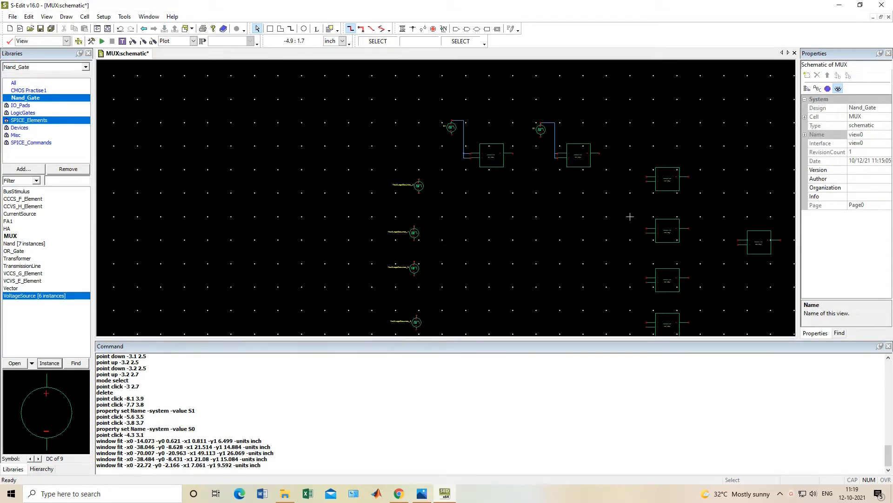
pyautogui.scroll(1, 515, 176)
pyautogui.scroll(1, 515, 177)
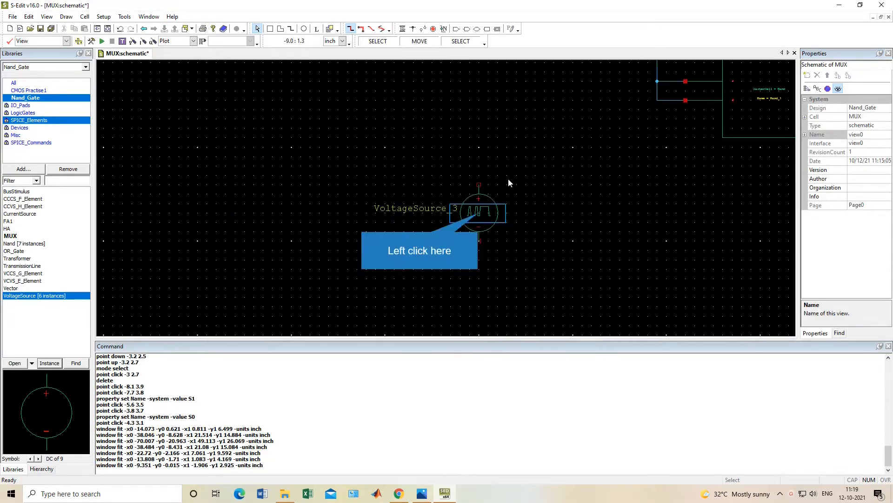
pyautogui.click(892, 108)
pyautogui.write('I0')
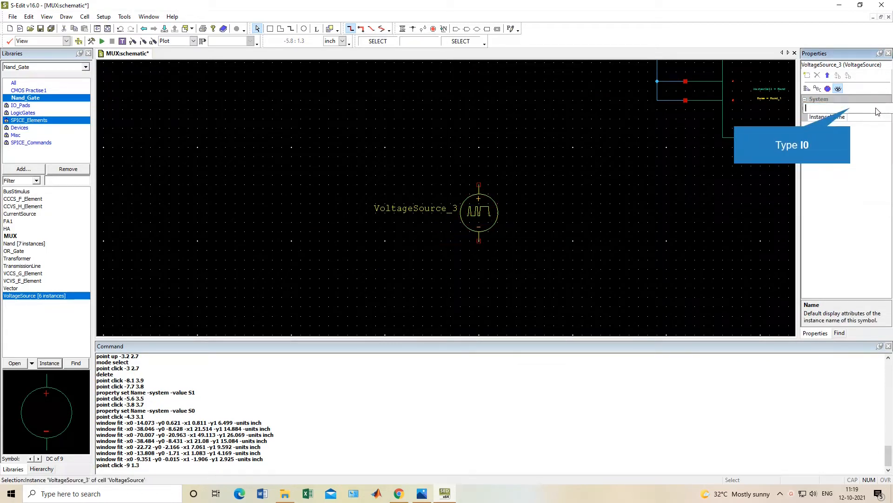
pyautogui.press('Return')
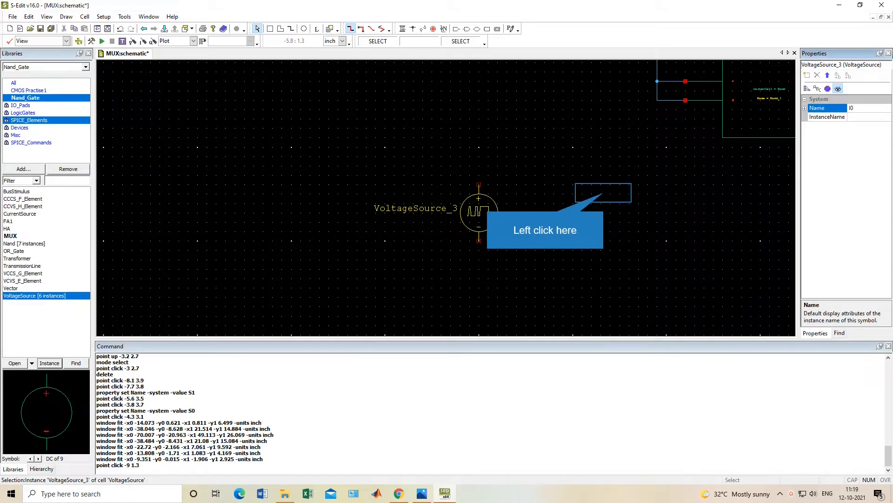
pyautogui.click(604, 196)
# Move VoltageSource_4 into line directly below I0 and rename it as I1.
pyautogui.press('Down')
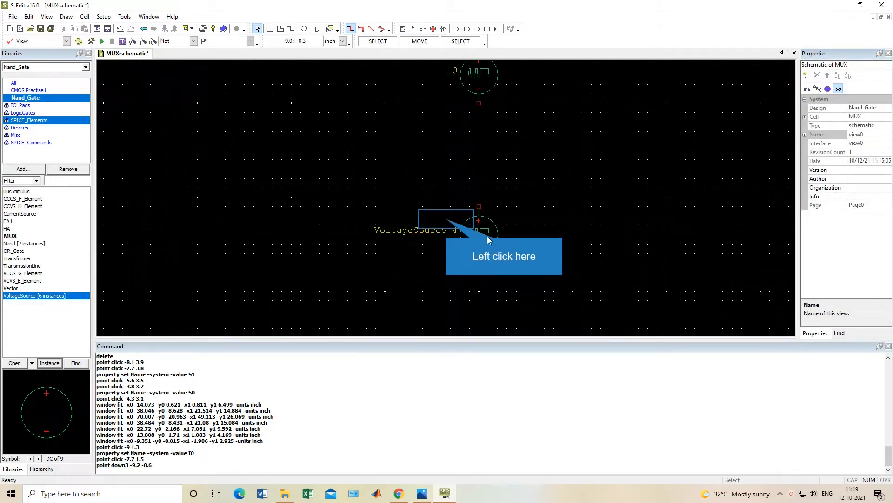
pyautogui.click(439, 225)
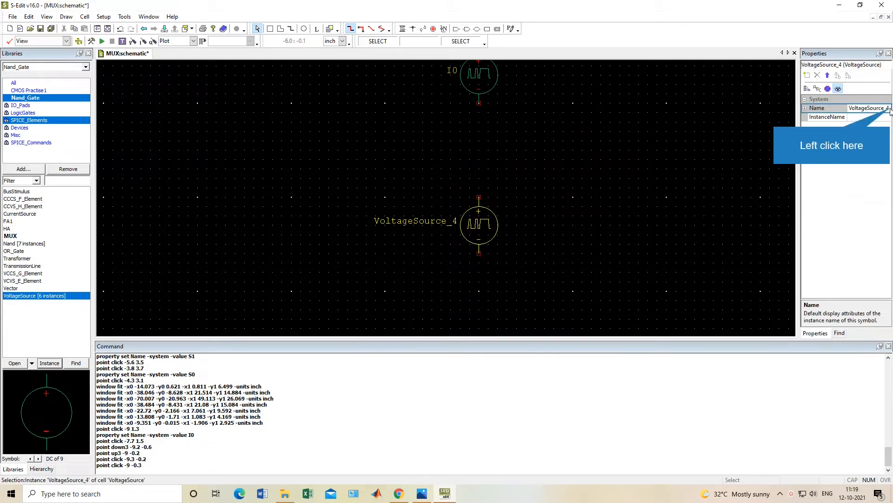
pyautogui.click(890, 109)
pyautogui.write('I1')
pyautogui.press('Return')
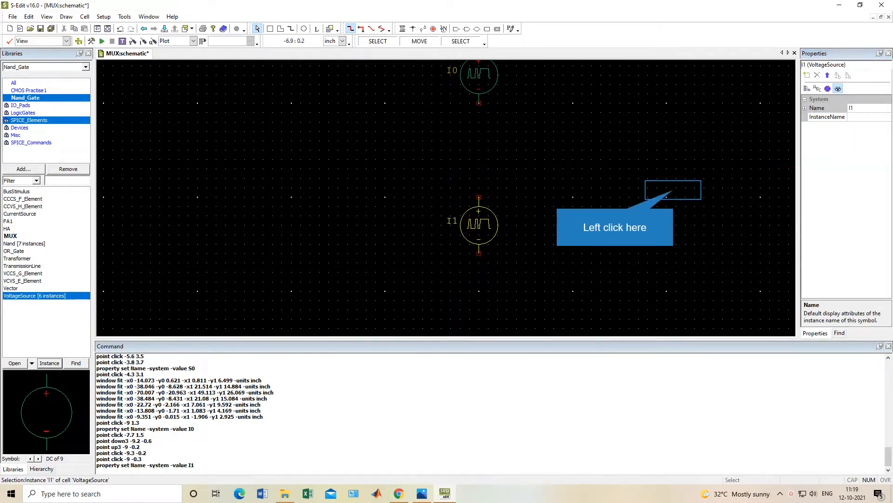
pyautogui.click(673, 194)
# Move VoltageSource_5 into line directly below I1 and rename it as I2.
pyautogui.scroll(-1, 575, 167)
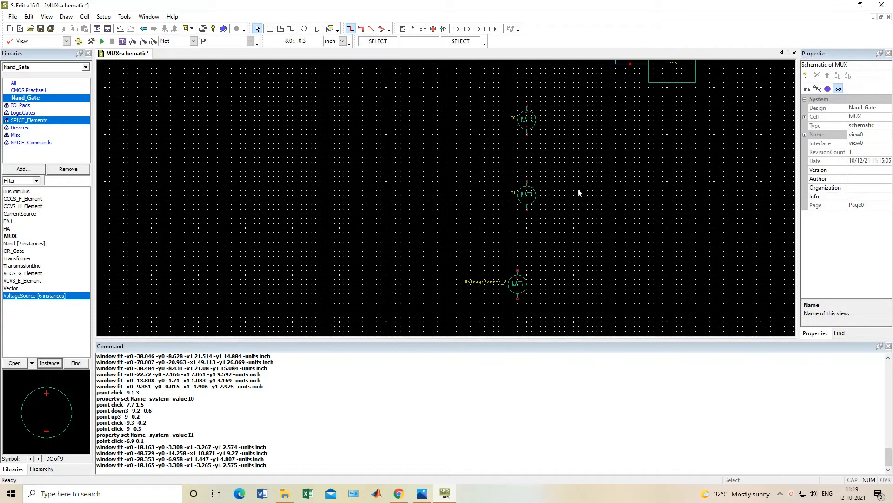
pyautogui.scroll(-2, 576, 169)
pyautogui.scroll(2, 575, 165)
pyautogui.click(517, 275)
pyautogui.scroll(1, 517, 276)
pyautogui.moveTo(518, 276); pyautogui.dragTo(535, 239, button='middle')
pyautogui.moveTo(536, 234); pyautogui.dragTo(535, 234, button='middle')
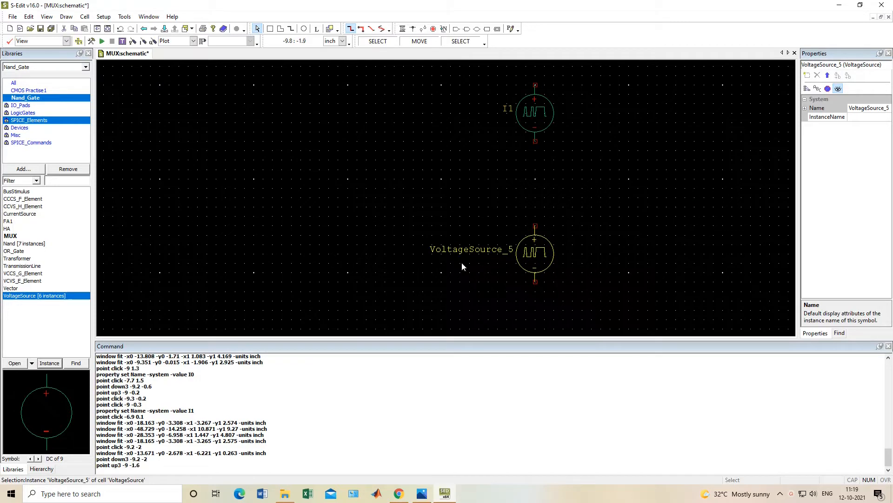
pyautogui.click(875, 108)
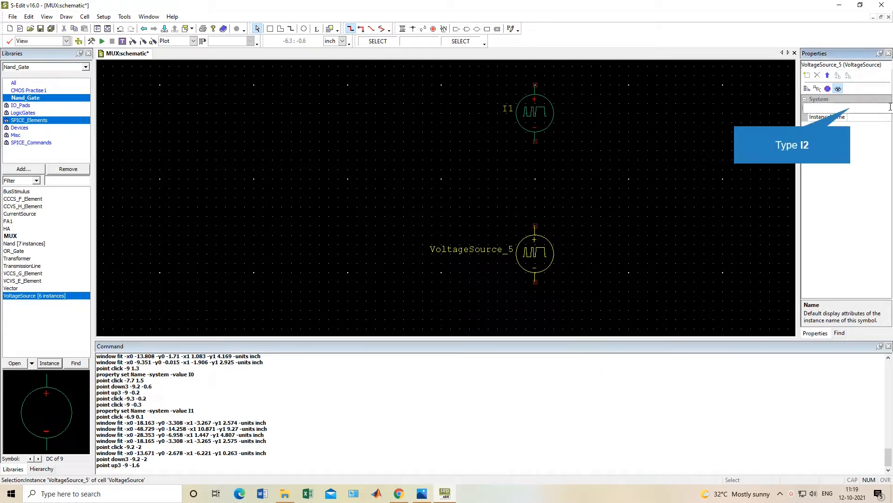
pyautogui.write('I2')
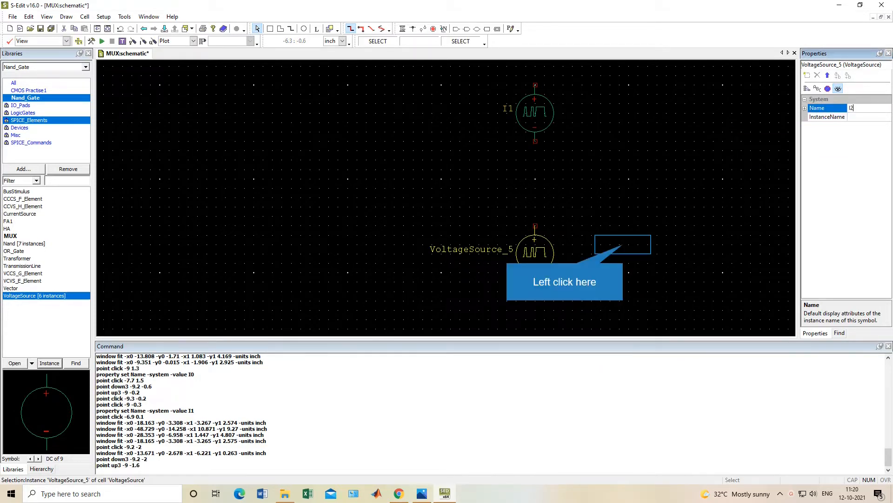
pyautogui.click(625, 248)
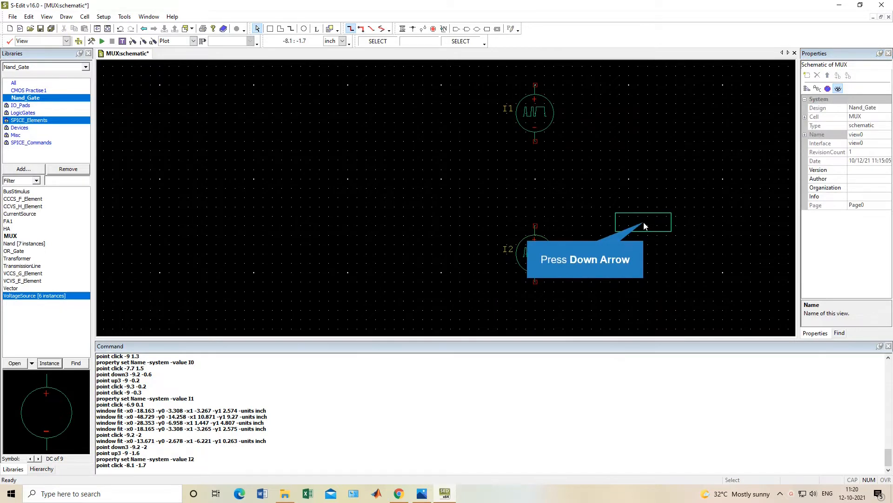
# Move VoltageSource_6 into line directly below I2 and rename it as I3.
pyautogui.press('Down')
pyautogui.press('Up')
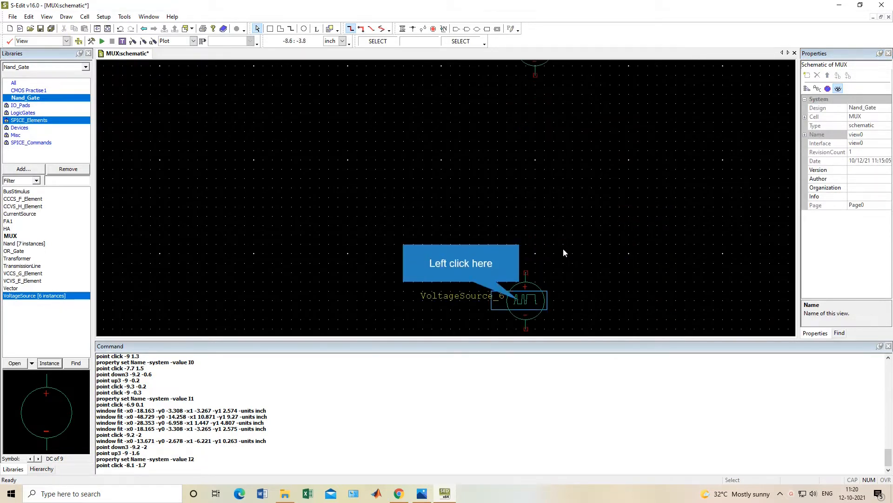
pyautogui.click(520, 299)
pyautogui.moveTo(520, 300); pyautogui.dragTo(528, 226, button='middle')
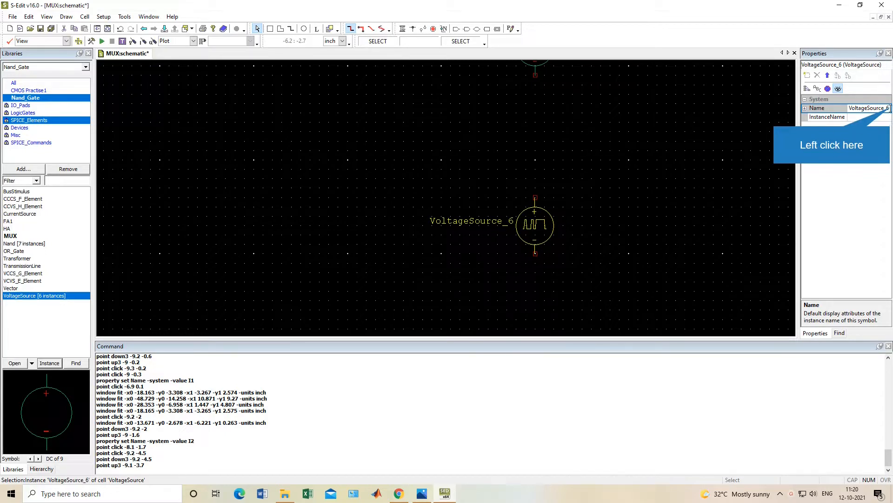
pyautogui.click(889, 108)
pyautogui.write('I3')
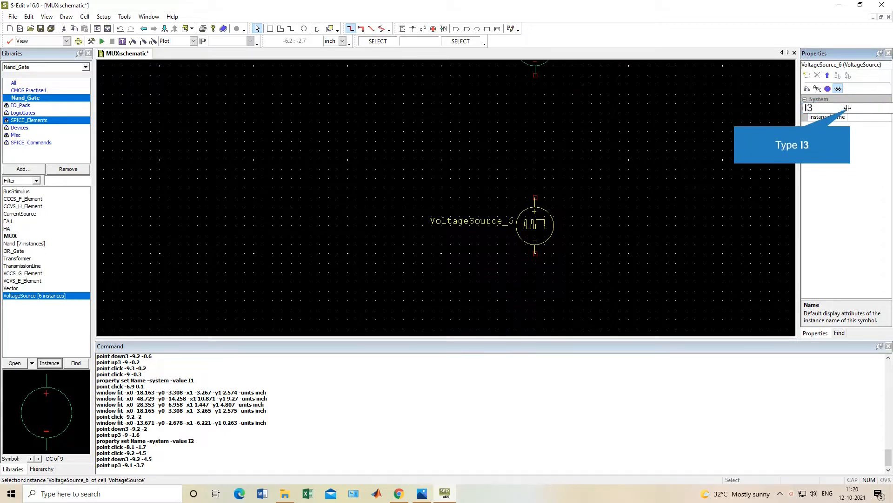
pyautogui.press('Return')
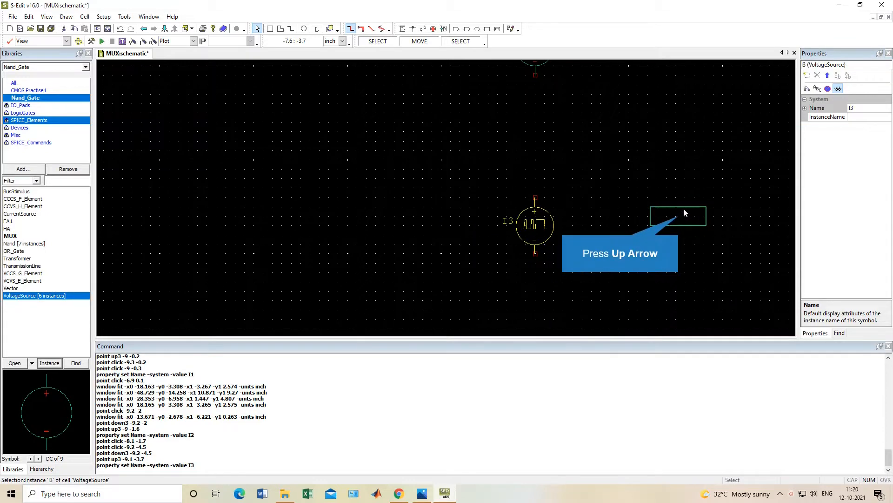
pyautogui.click(684, 212)
# Move the NAND gates Nand_1 and Nand_2 closer to the select-line inverters, with Nand_2 roughly below Nand_1.
pyautogui.press('Up')
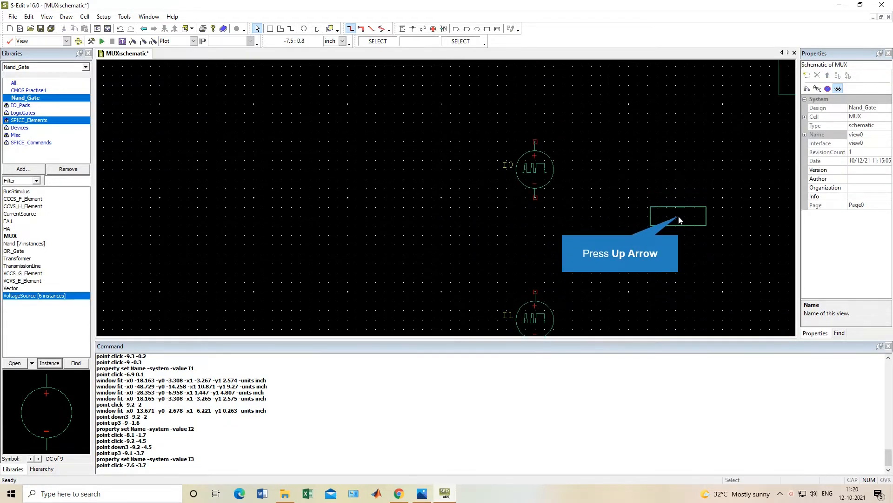
pyautogui.press('Right')
pyautogui.press('Up')
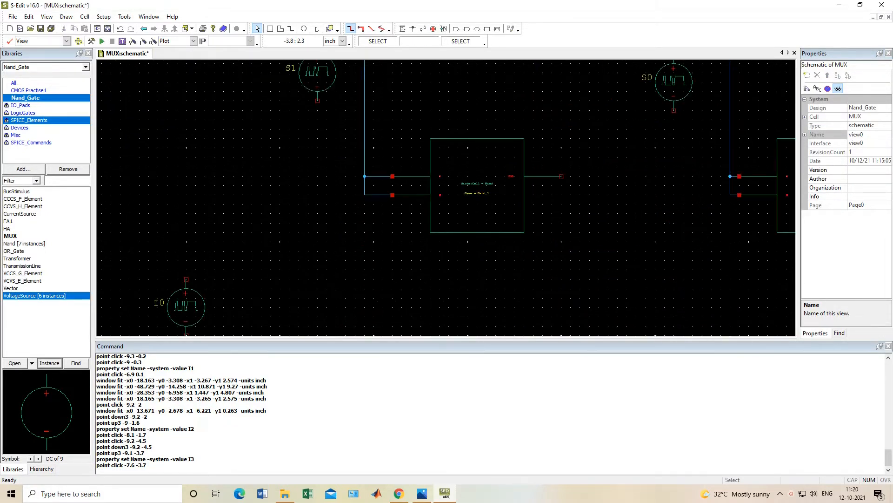
pyautogui.press('Left')
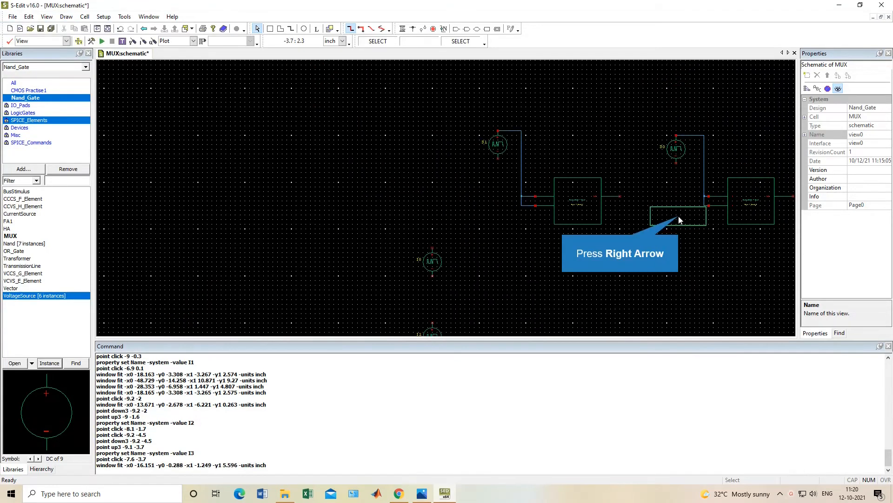
pyautogui.press('Right')
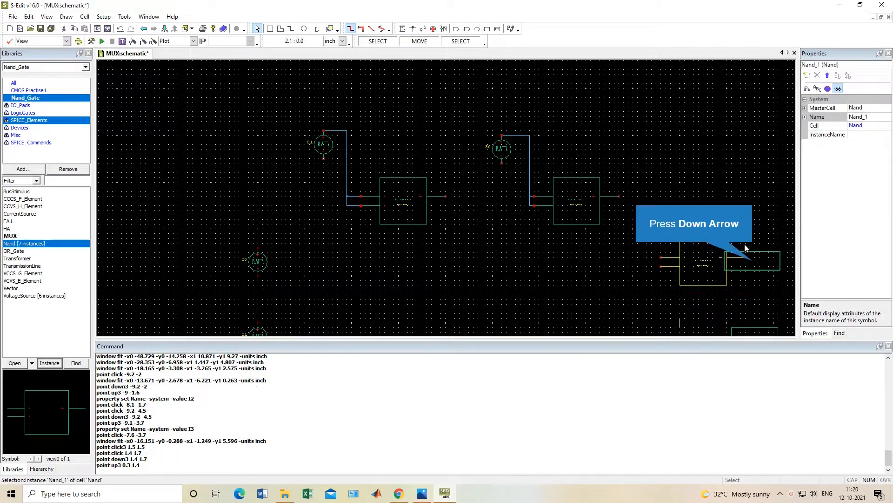
pyautogui.click(747, 254)
pyautogui.press('Down')
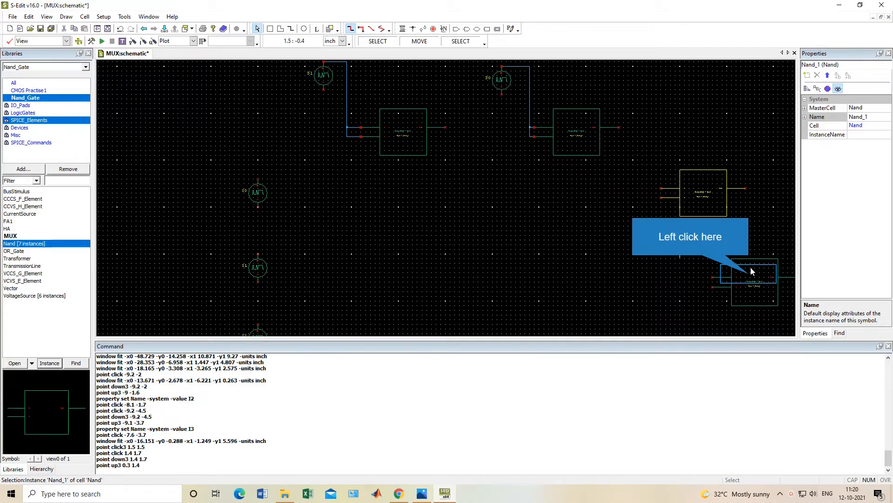
pyautogui.click(749, 277)
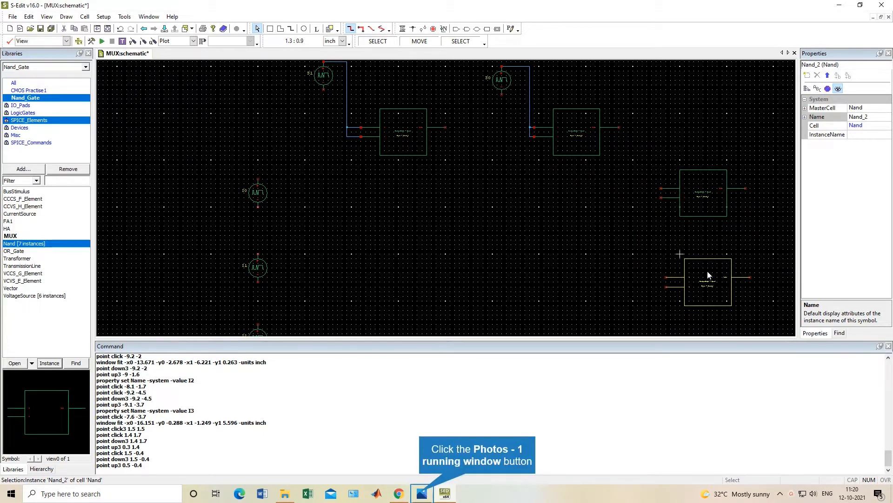
# Consult the 4x1 multiplexer figure in Photos and rearrange the gates so Nand_2 sits to the lower right of Nand_1.
pyautogui.click(421, 494)
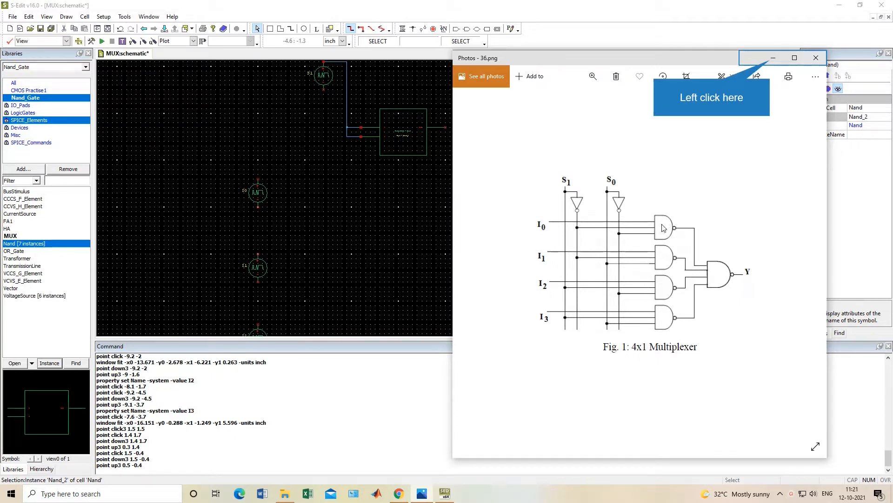
pyautogui.click(772, 58)
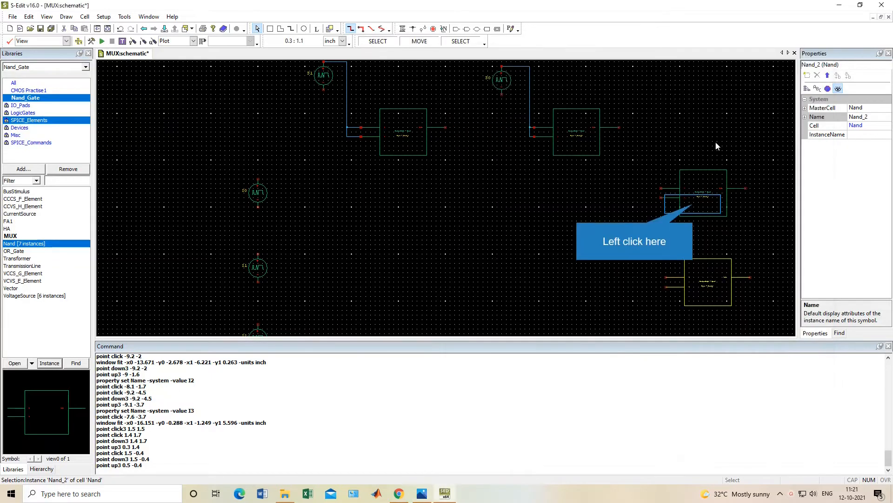
pyautogui.click(693, 203)
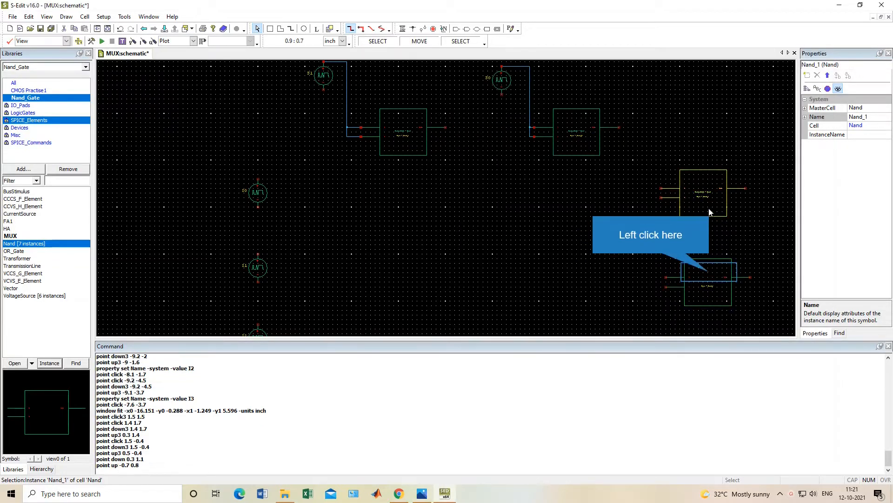
pyautogui.click(708, 264)
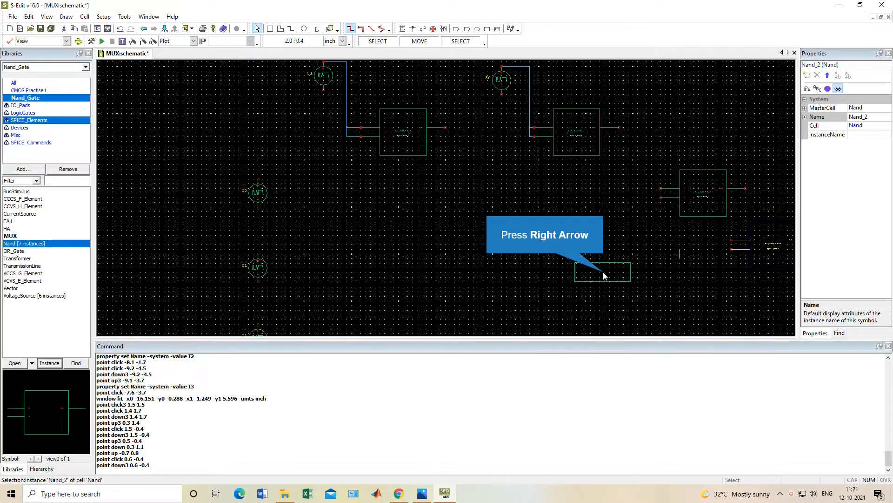
pyautogui.press('Right')
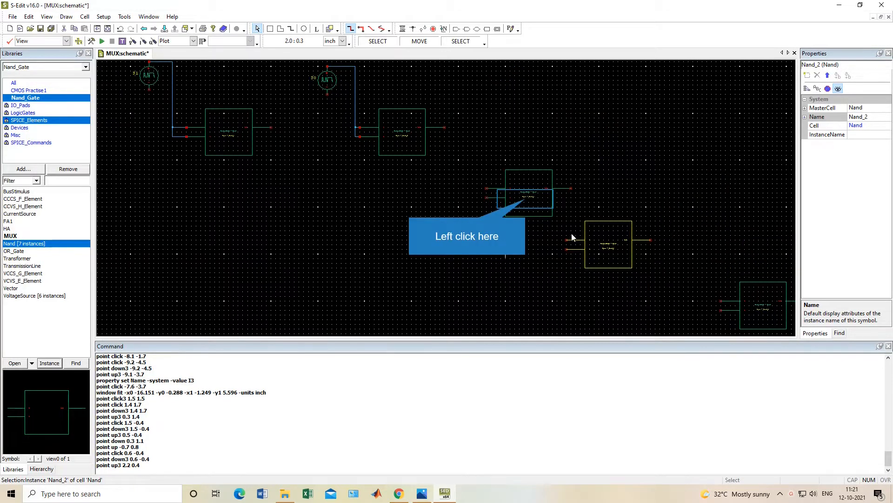
pyautogui.click(525, 203)
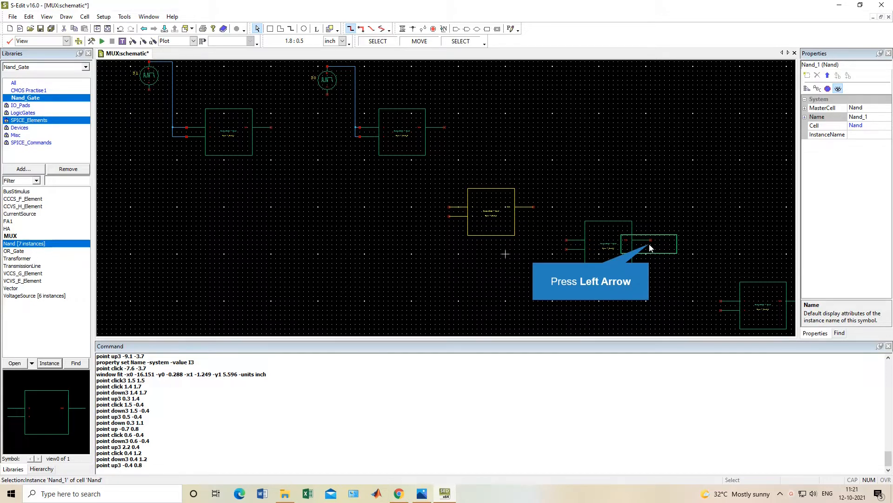
# Move source I0 nearer to the gates and wire its positive terminal to the lower input of Nand_1.
pyautogui.press('Left')
pyautogui.click(258, 193)
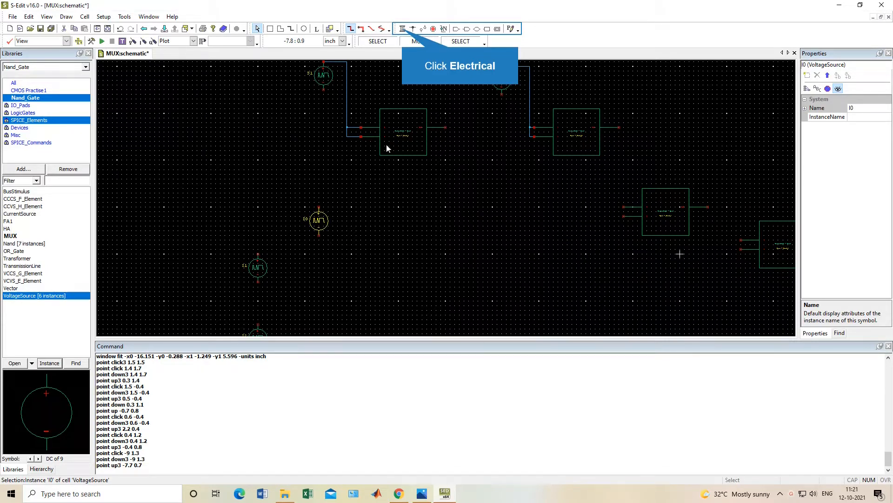
pyautogui.click(402, 28)
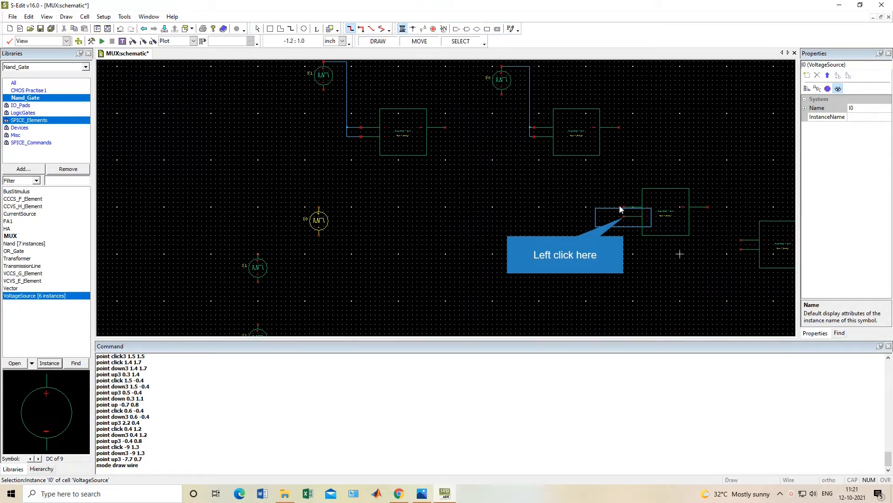
pyautogui.moveTo(624, 217)
pyautogui.mouseDown()
pyautogui.moveTo(325, 202)
pyautogui.moveTo(344, 212)
pyautogui.mouseUp()
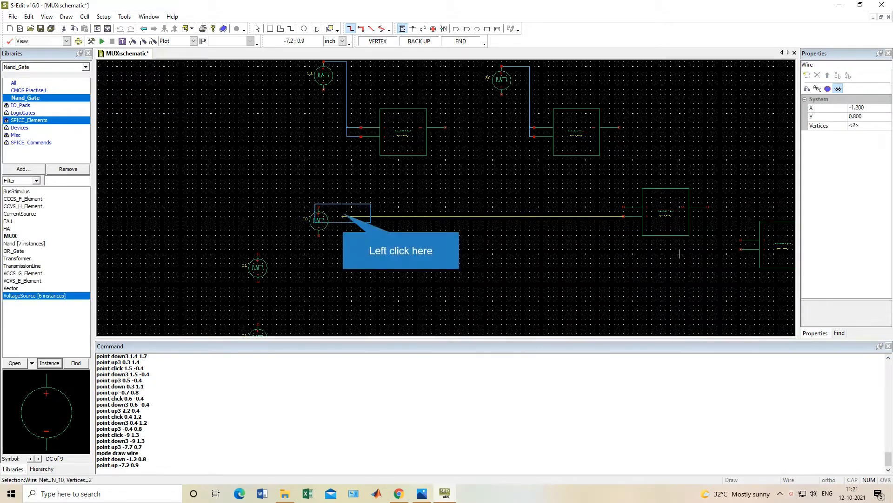
pyautogui.click(336, 200)
pyautogui.click(319, 203)
pyautogui.moveTo(318, 203); pyautogui.dragTo(318, 209)
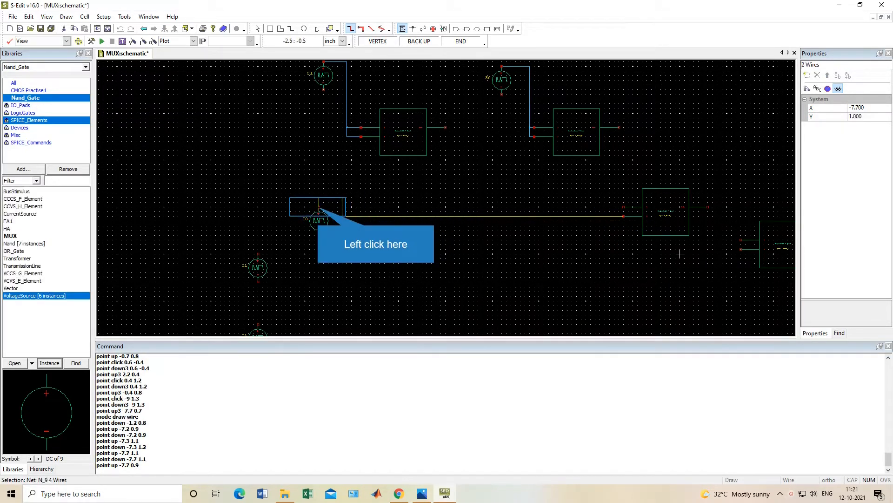
pyautogui.click(318, 212)
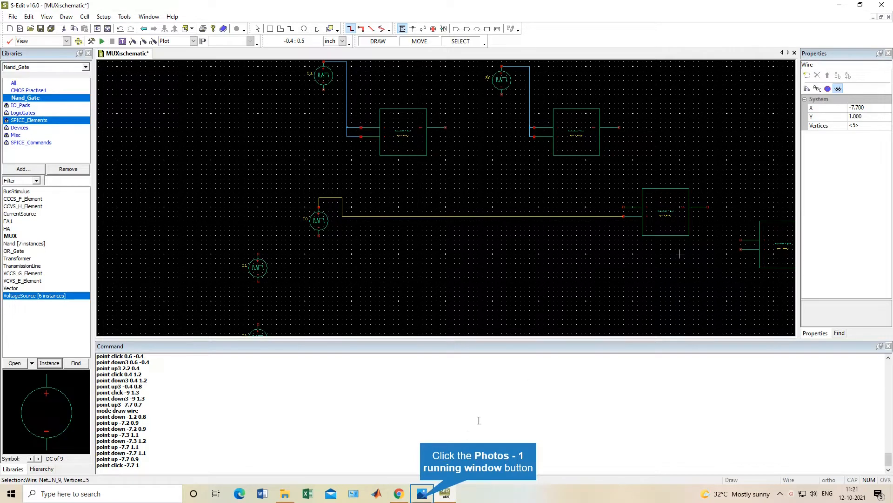
# Check the multiplexer figure in Photos and wire the output of the S1 inverter gate to the upper input of Nand_1.
pyautogui.click(429, 493)
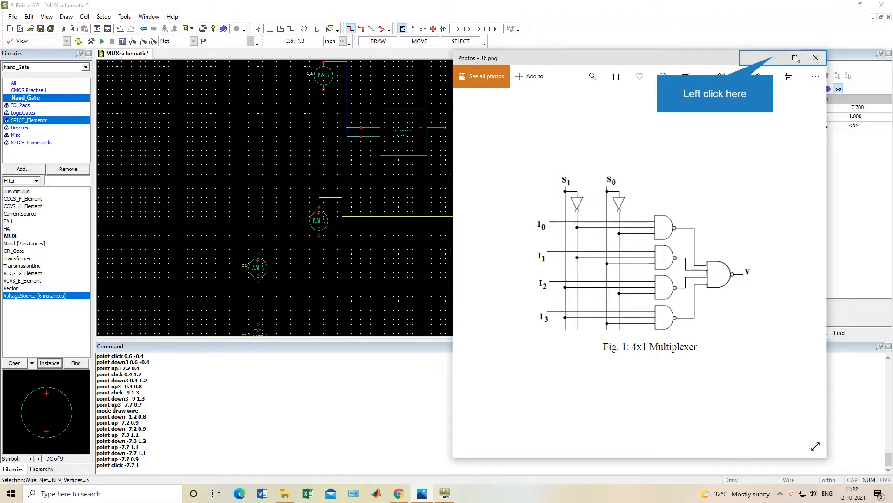
pyautogui.click(774, 58)
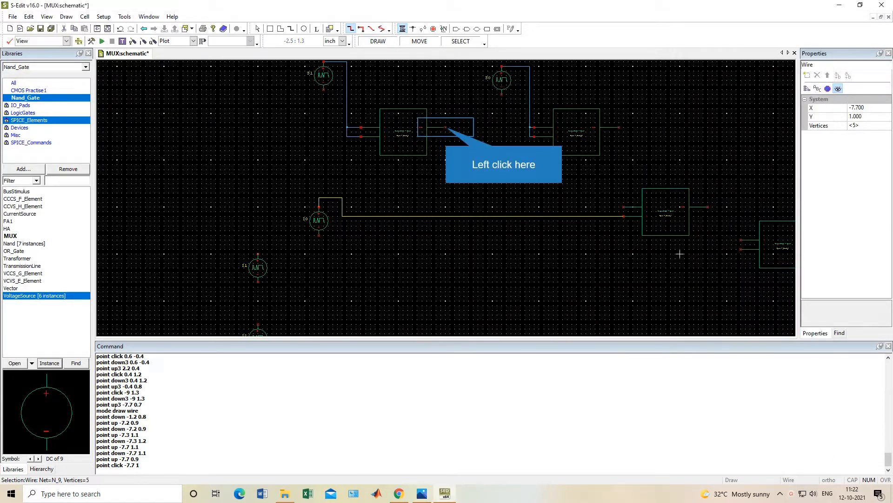
pyautogui.click(445, 127)
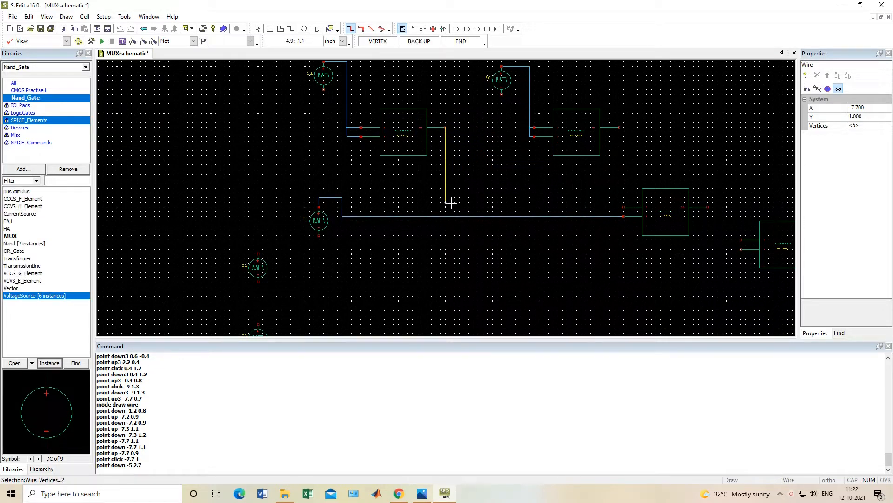
pyautogui.moveTo(451, 205); pyautogui.dragTo(623, 209)
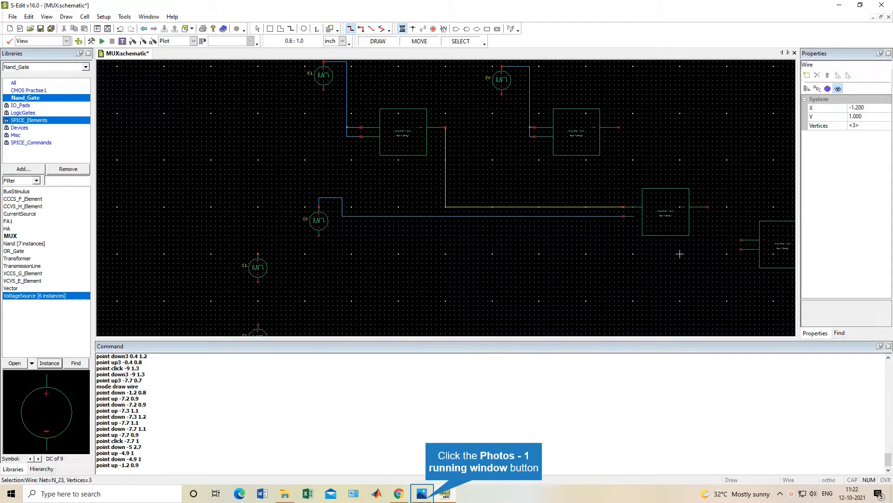
# Following the figure in Photos, wire the S0 inverter's output to Nand_2's lower input and Nand_1's output to its upper input.
pyautogui.click(431, 499)
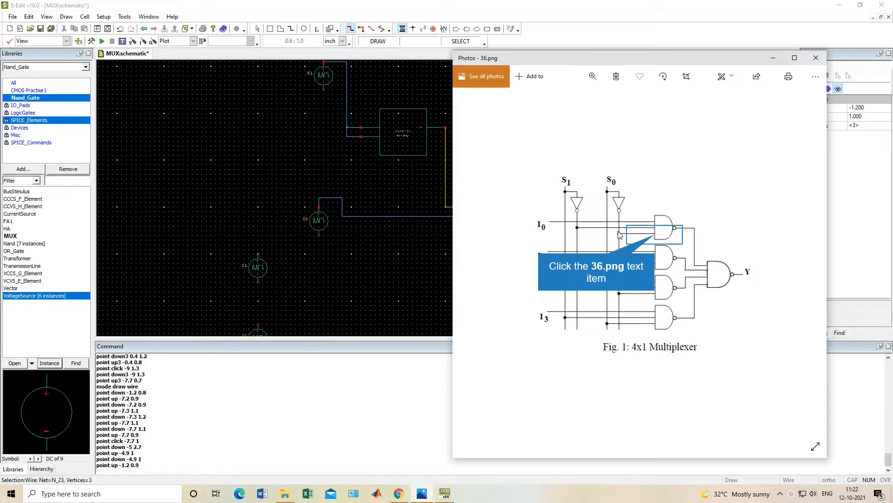
pyautogui.click(657, 238)
pyautogui.click(772, 61)
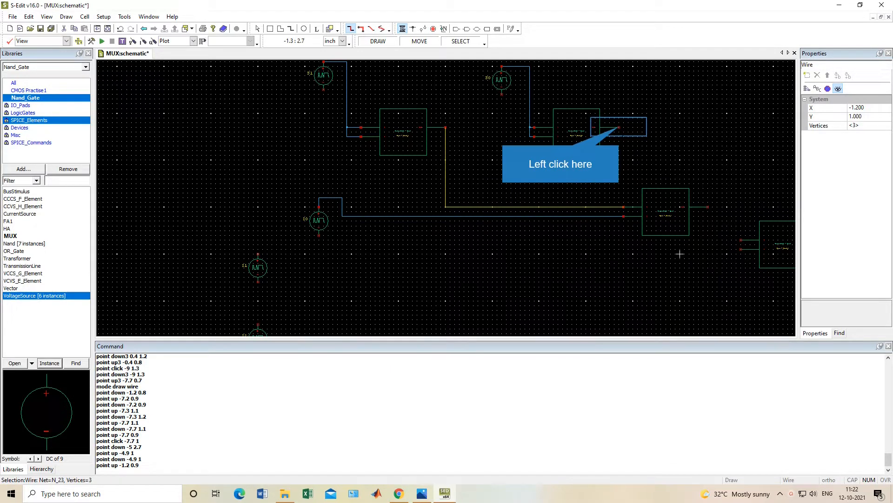
pyautogui.moveTo(619, 127); pyautogui.dragTo(697, 188)
pyautogui.click(700, 171)
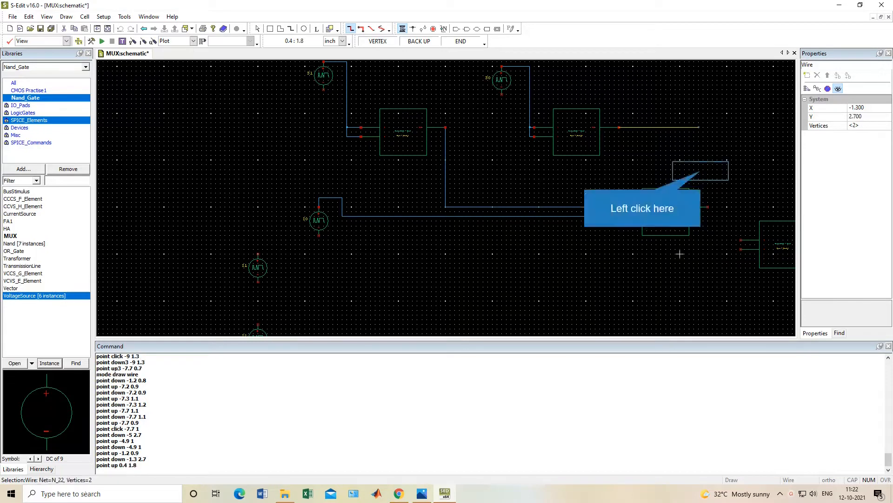
pyautogui.click(706, 250)
pyautogui.moveTo(680, 254); pyautogui.dragTo(705, 250)
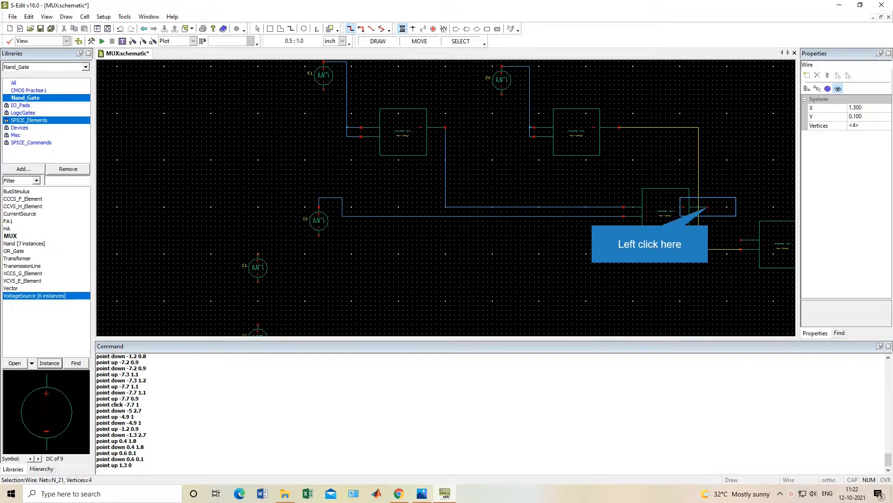
pyautogui.moveTo(707, 207); pyautogui.dragTo(743, 244)
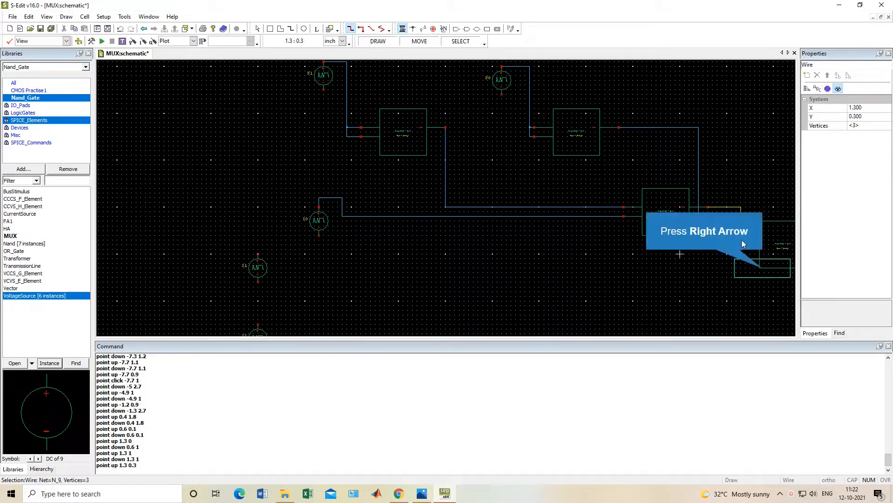
# Select Nand_1 and Nand_2 in turn to review the gates of the first input row.
pyautogui.press('Right')
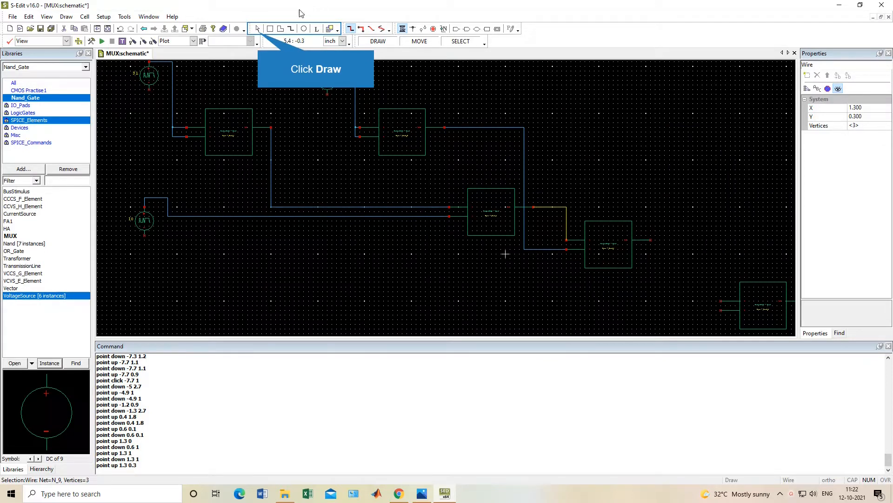
pyautogui.click(257, 28)
pyautogui.click(485, 206)
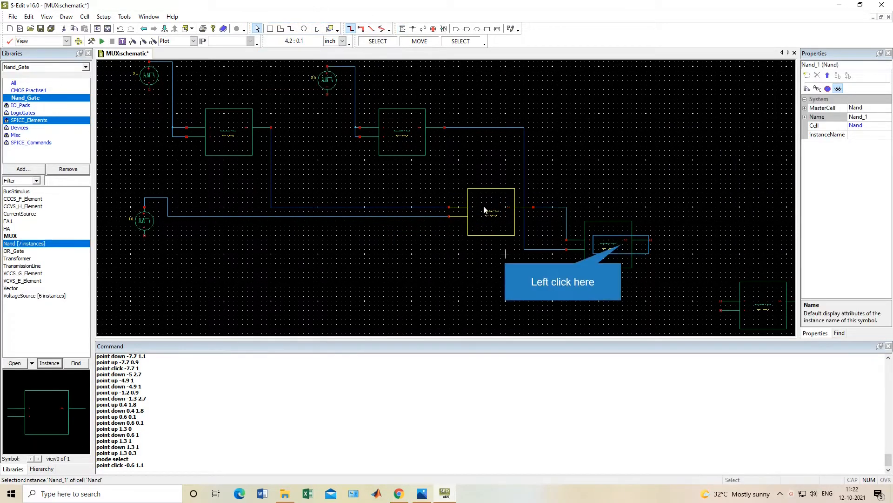
pyautogui.click(629, 247)
pyautogui.click(456, 204)
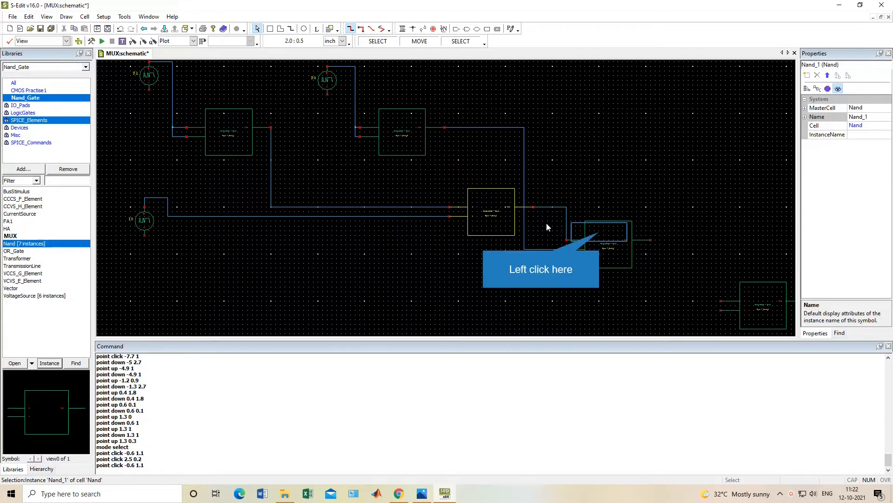
pyautogui.click(597, 234)
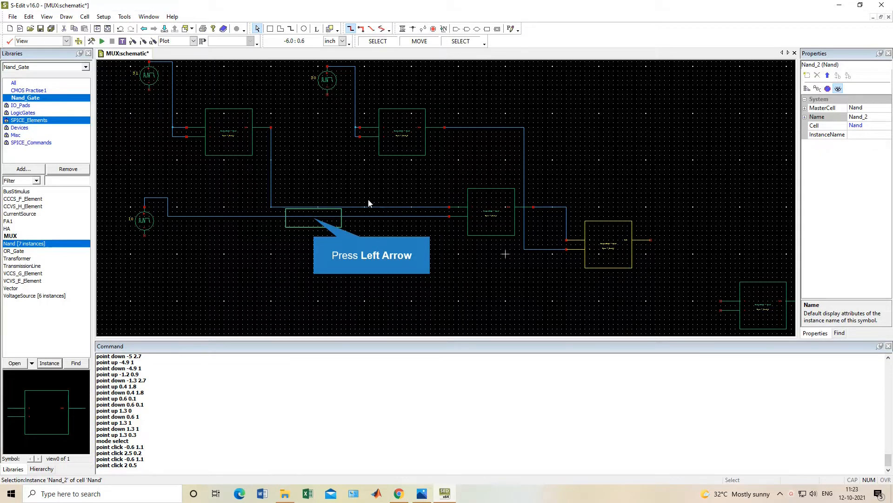
# Move gate Nand_3 up so it sits directly below Nand_1.
pyautogui.press('Left')
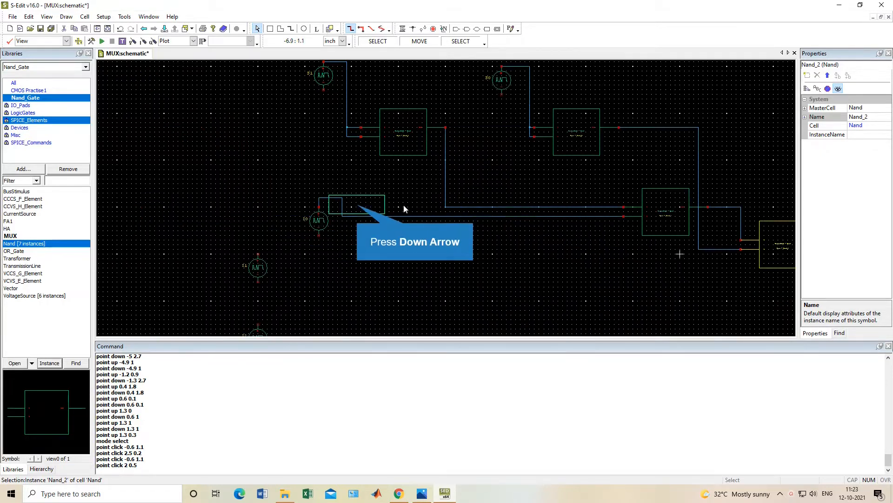
pyautogui.press('Down')
pyautogui.press('Right')
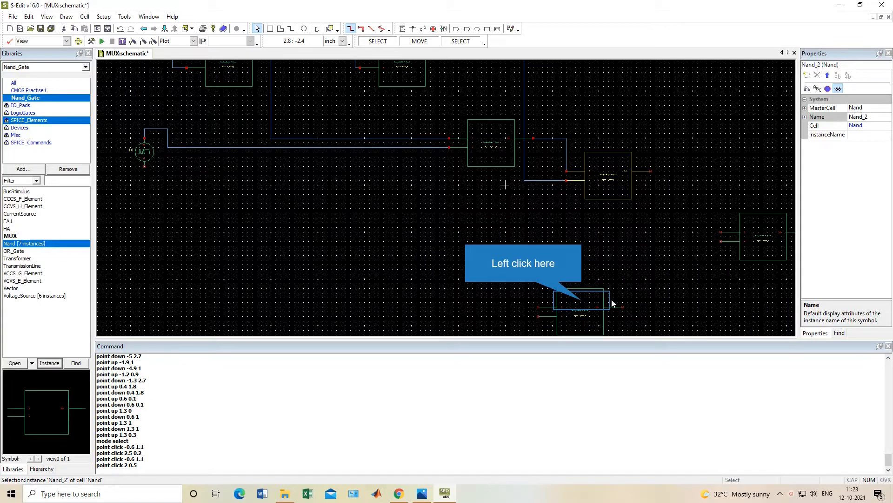
pyautogui.click(583, 304)
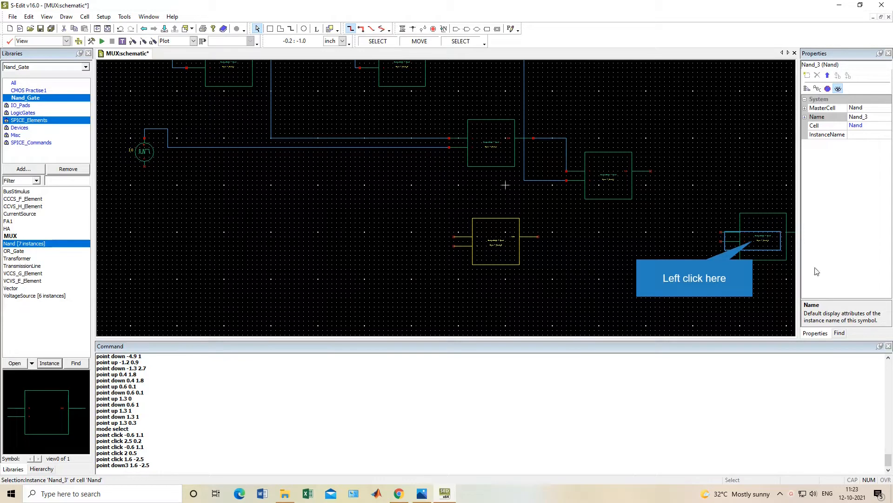
# Move gate Nand_5 to the right of Nand_3, directly below Nand_2 and slightly lower than Nand_3.
pyautogui.click(763, 237)
pyautogui.scroll(2, 752, 239)
pyautogui.middleClick(752, 239)
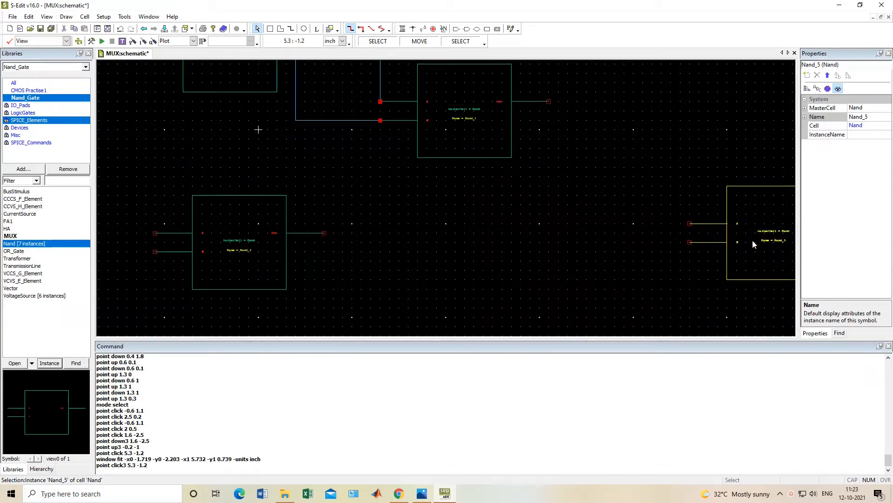
pyautogui.moveTo(753, 239); pyautogui.dragTo(449, 278, button='middle')
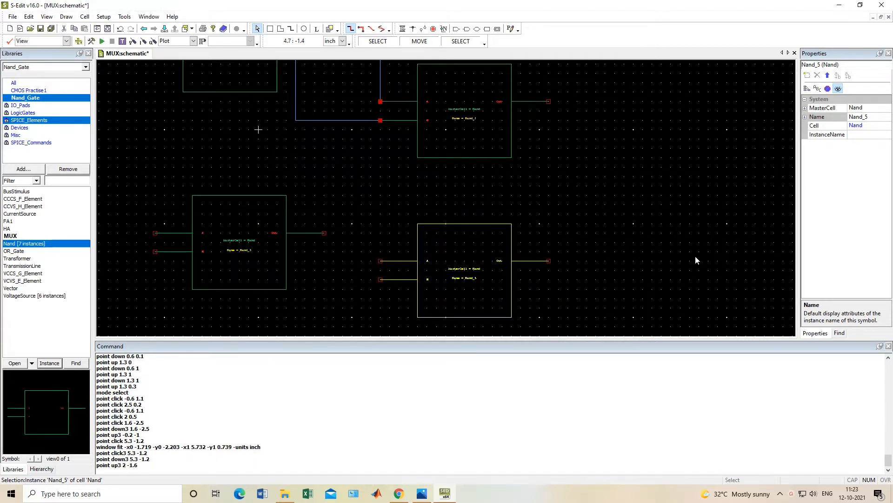
# Move voltage source I1 so it lines up vertically below source I0.
pyautogui.scroll(-2, 708, 231)
pyautogui.scroll(1, 708, 231)
pyautogui.press('Left')
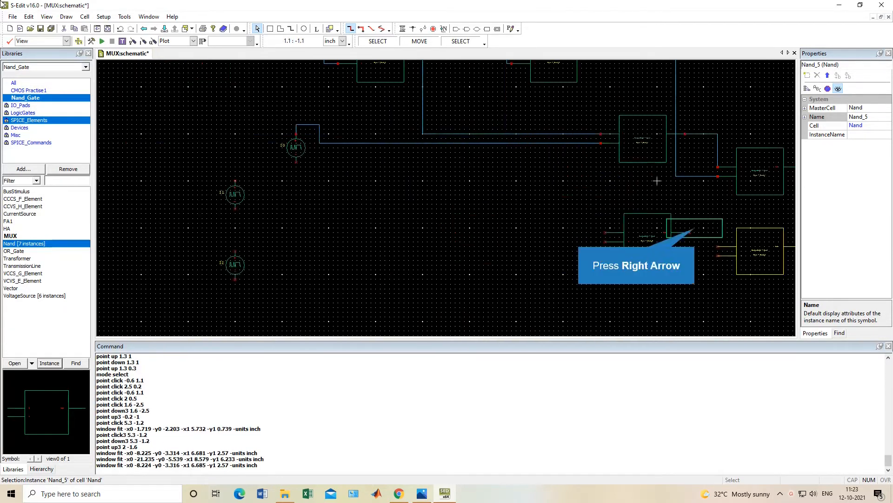
pyautogui.press('Right')
pyautogui.press('Left')
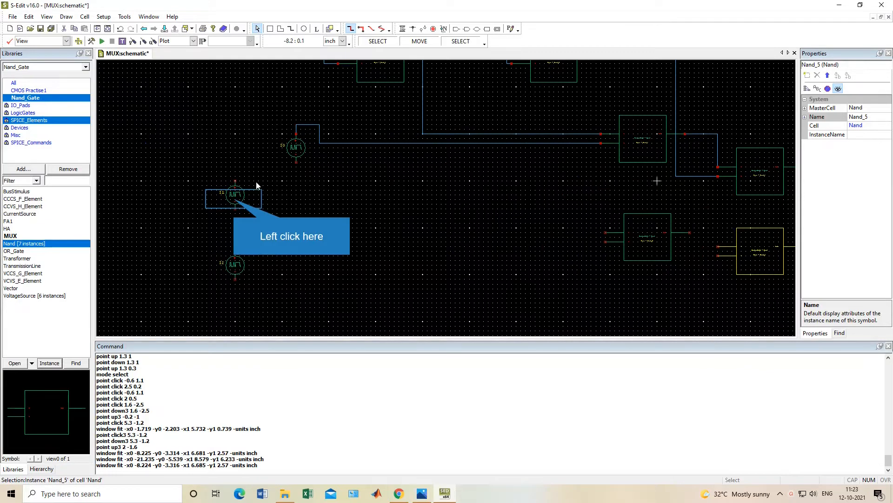
pyautogui.click(236, 198)
pyautogui.moveTo(236, 197); pyautogui.dragTo(296, 235, button='middle')
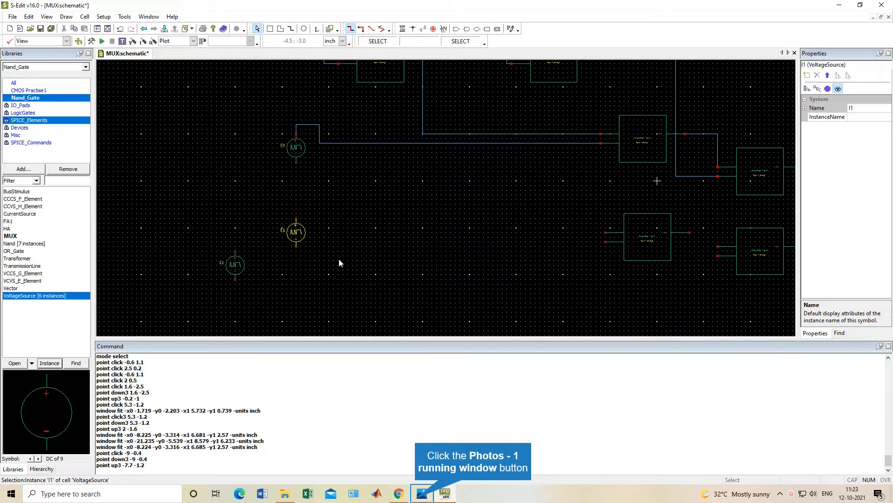
# Consult the 4x1 multiplexer figure in Photos and wire source I1's positive terminal to the lower input of Nand_3.
pyautogui.click(422, 496)
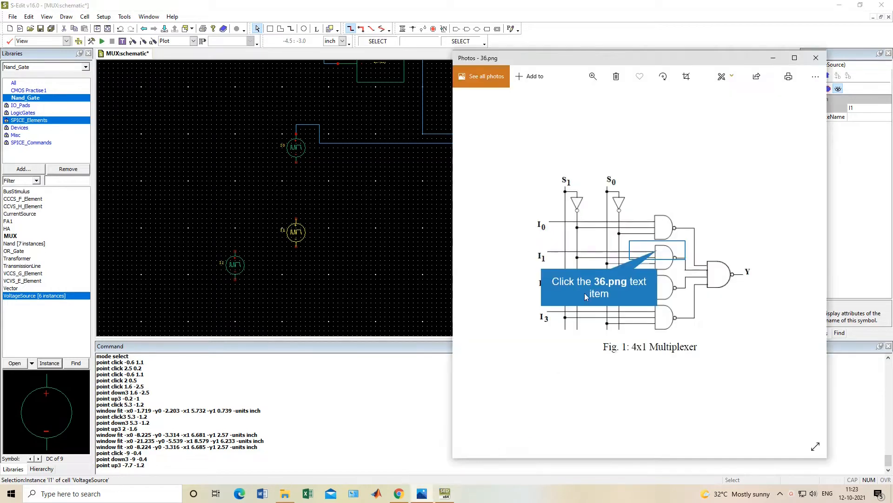
pyautogui.click(657, 254)
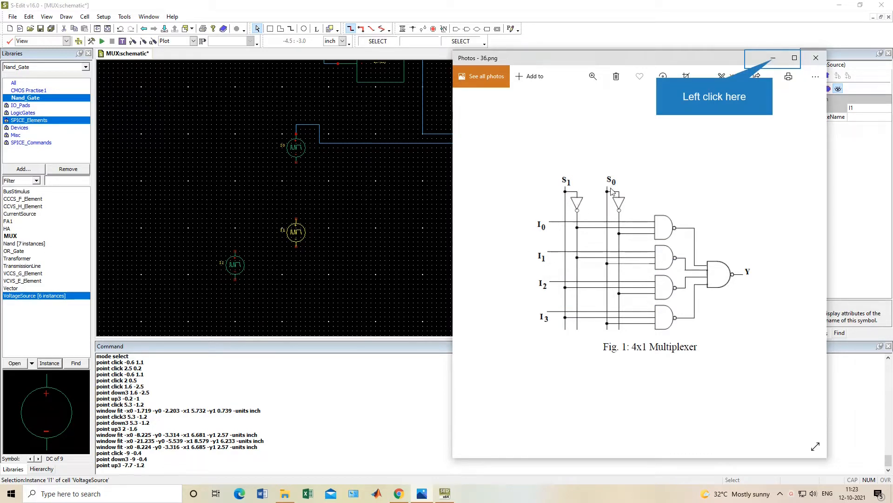
pyautogui.click(773, 60)
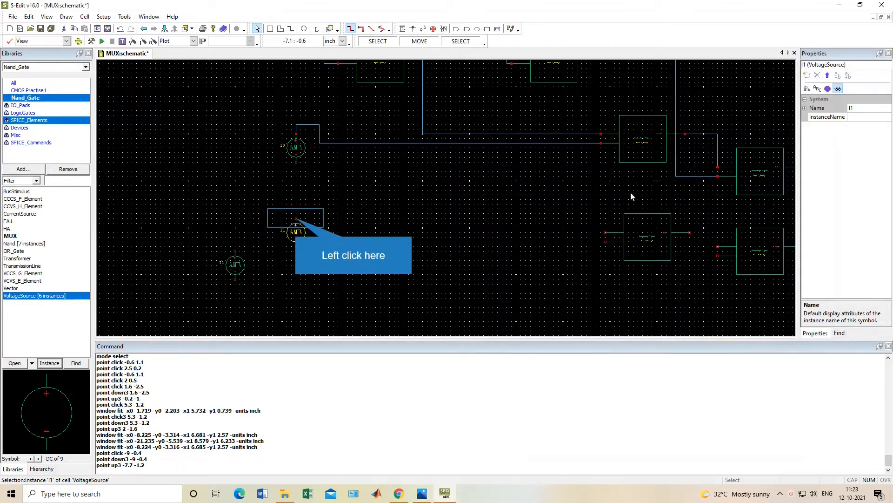
pyautogui.moveTo(294, 222); pyautogui.dragTo(372, 222)
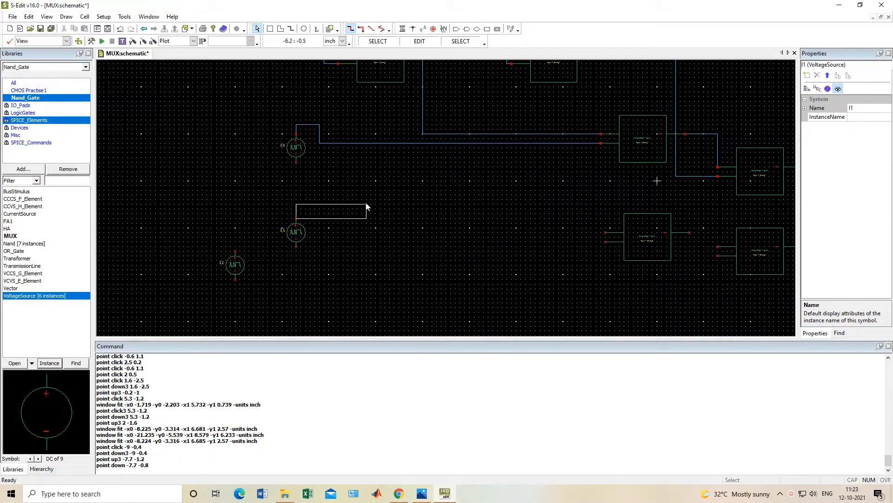
pyautogui.click(402, 29)
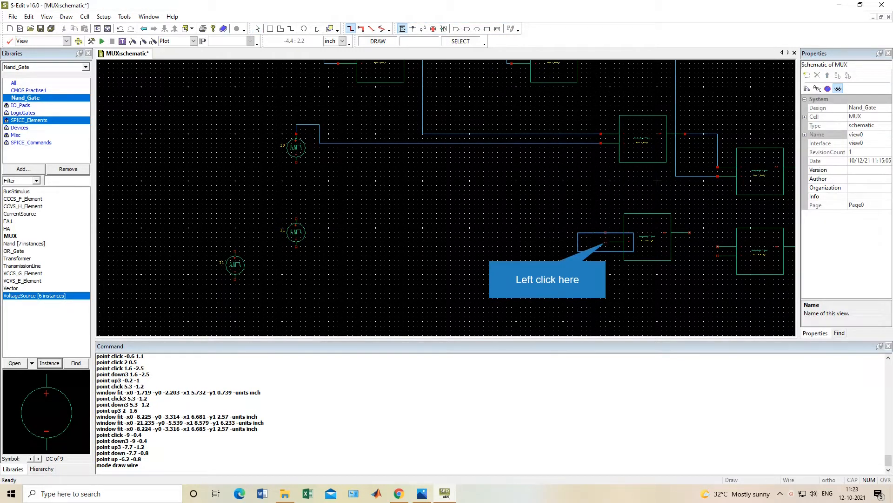
pyautogui.click(606, 242)
pyautogui.click(313, 225)
pyautogui.doubleClick(314, 215)
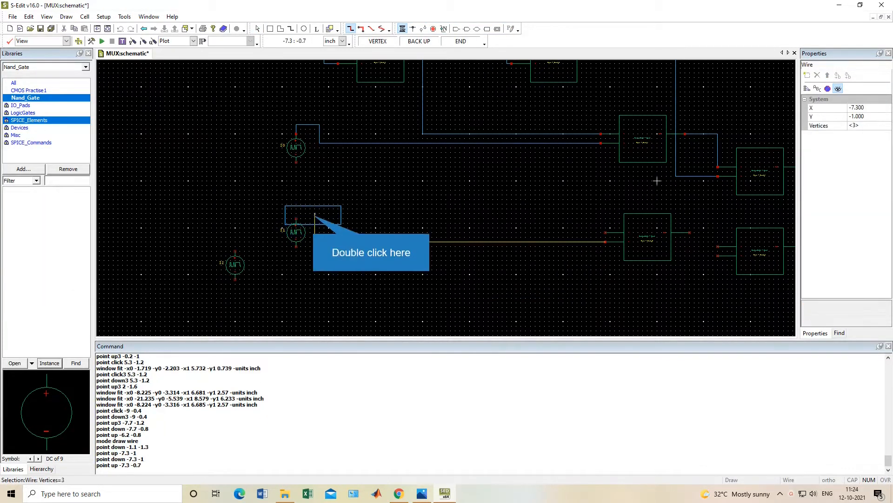
pyautogui.doubleClick(315, 215)
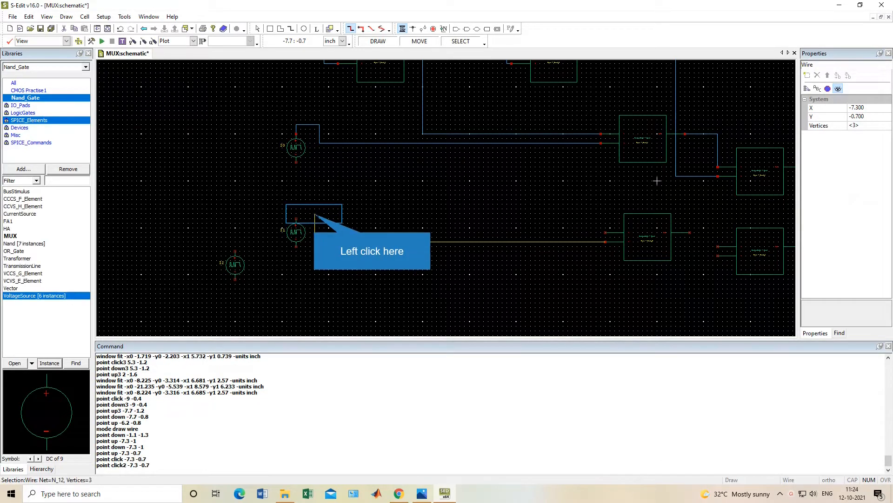
pyautogui.click(314, 214)
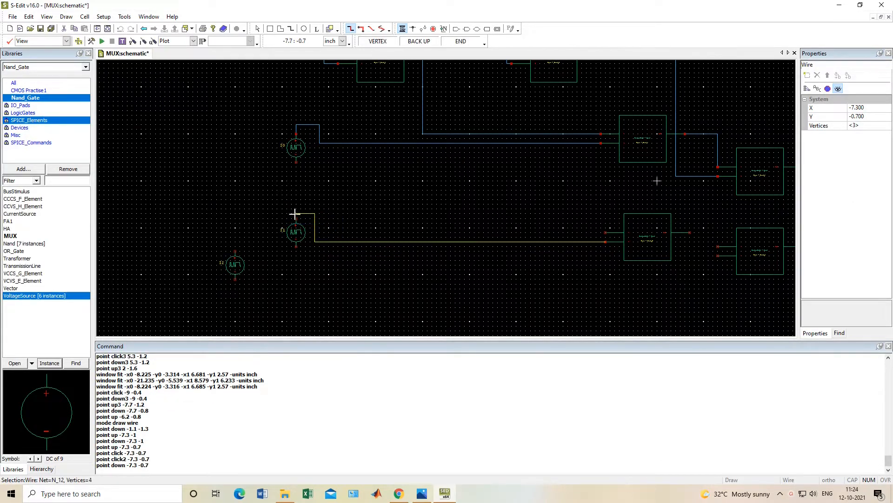
pyautogui.click(296, 214)
pyautogui.click(296, 218)
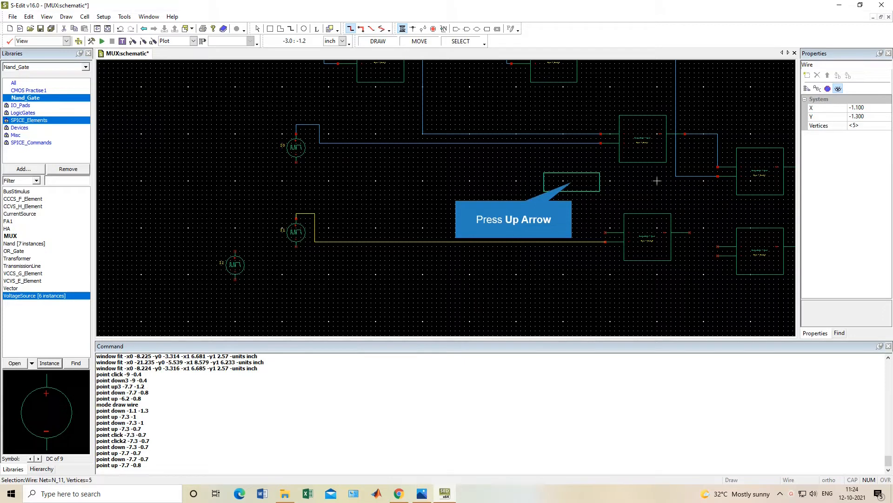
# Check the figure in Photos and branch a wire from the S1 inverter's output to the upper input of Nand_3.
pyautogui.press('Up')
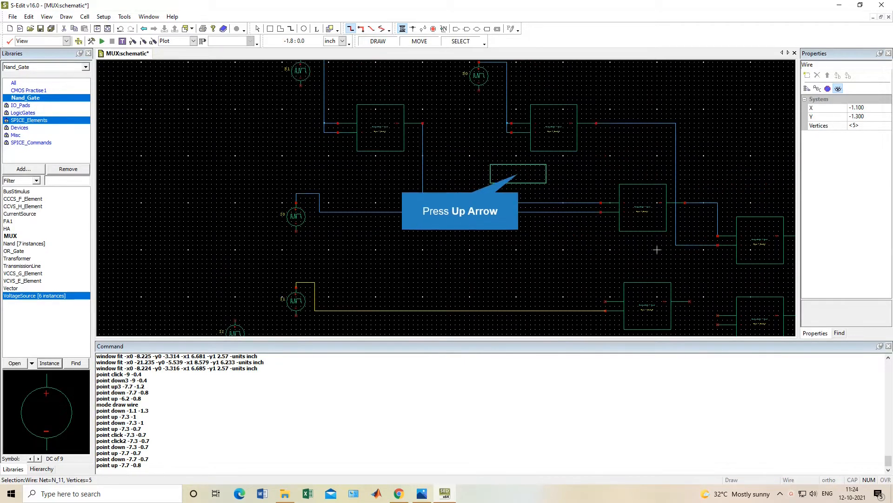
pyautogui.press('Up')
pyautogui.press('Left')
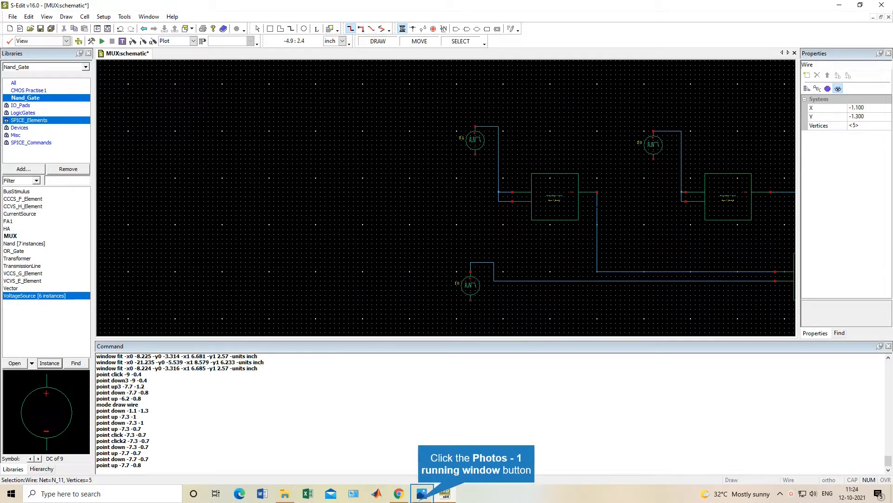
pyautogui.click(419, 493)
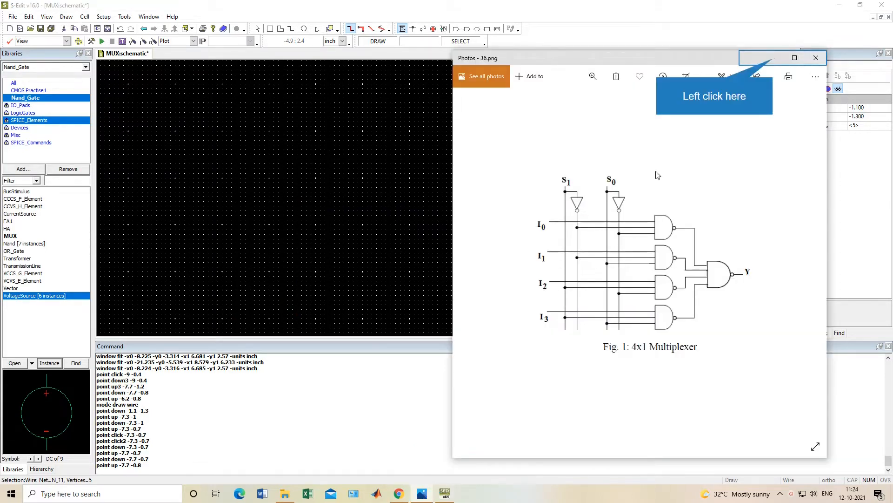
pyautogui.click(774, 57)
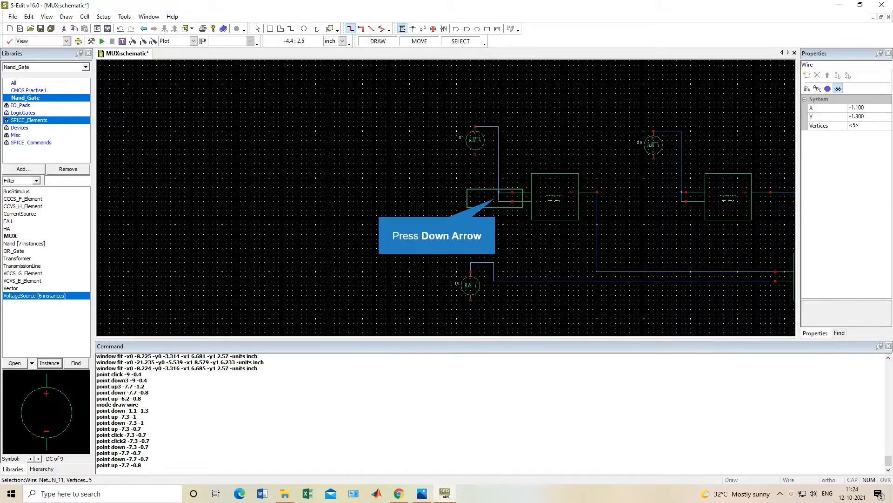
pyautogui.press('Down')
pyautogui.press('Right')
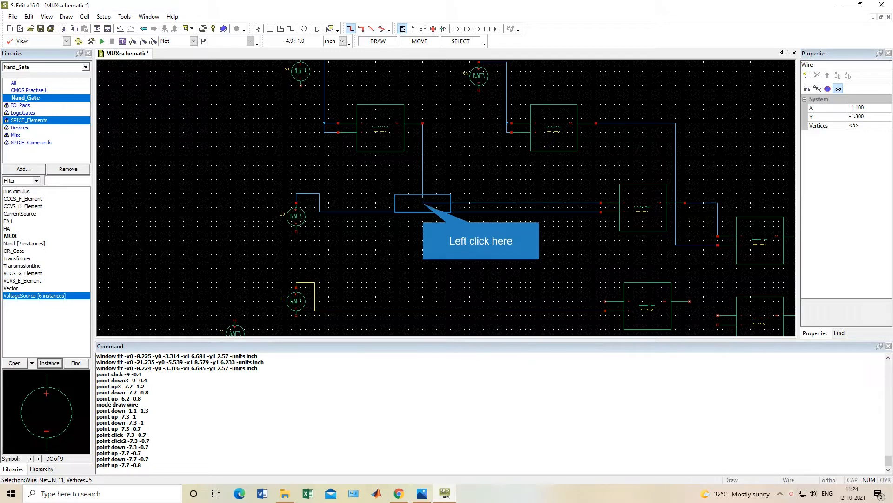
pyautogui.moveTo(423, 203); pyautogui.dragTo(423, 302)
pyautogui.moveTo(422, 301); pyautogui.dragTo(605, 302)
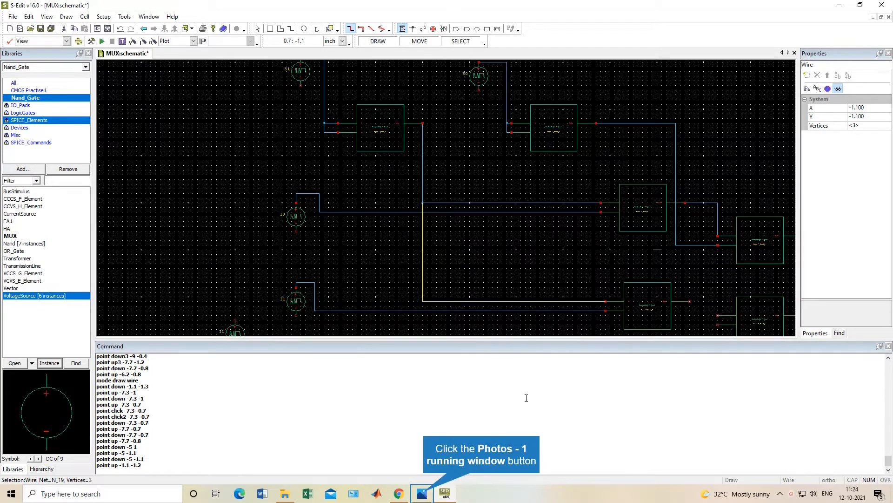
# Following the figure in Photos, wire the uninverted S0 signal to Nand_5's upper input and Nand_3's output to its lower input.
pyautogui.click(424, 494)
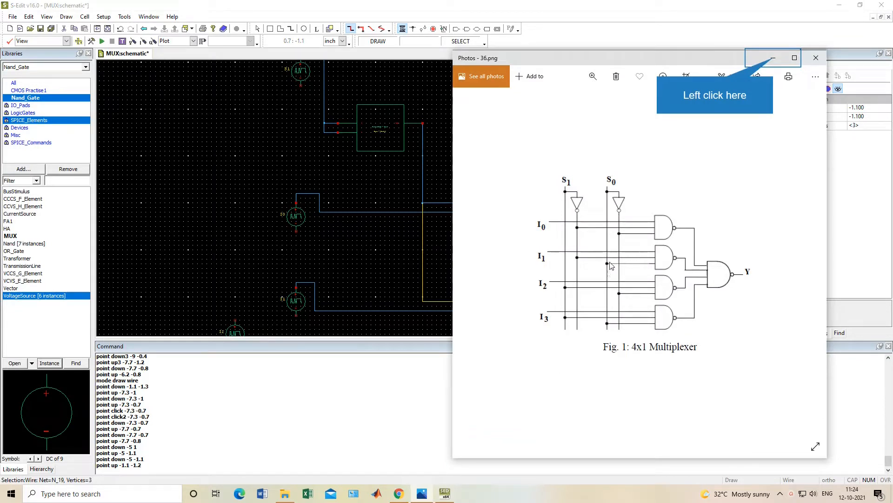
pyautogui.click(773, 58)
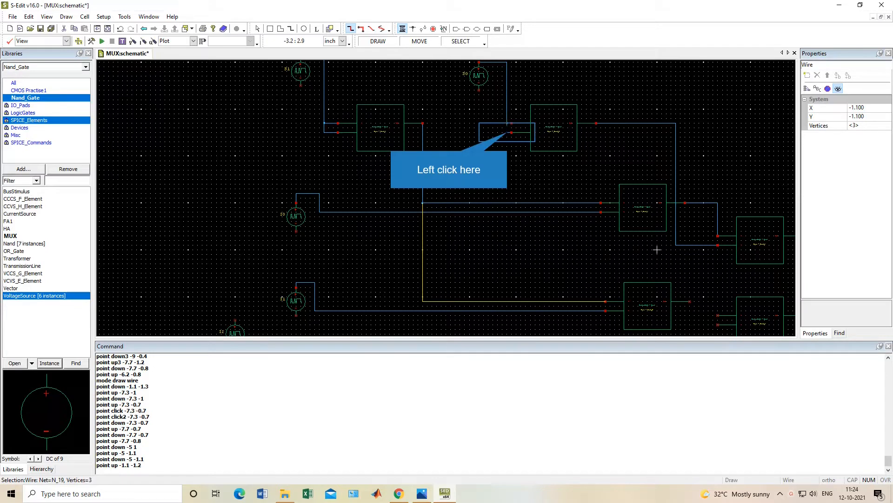
pyautogui.moveTo(508, 132); pyautogui.dragTo(712, 279)
pyautogui.click(713, 279)
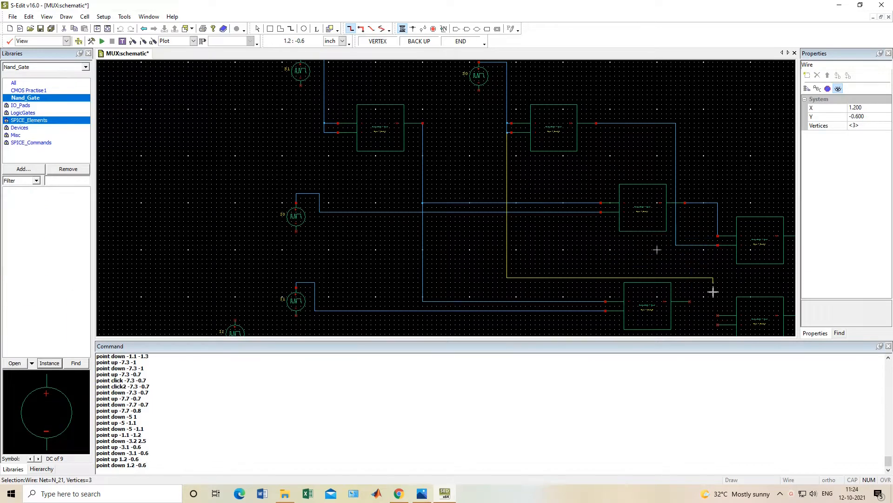
pyautogui.click(718, 315)
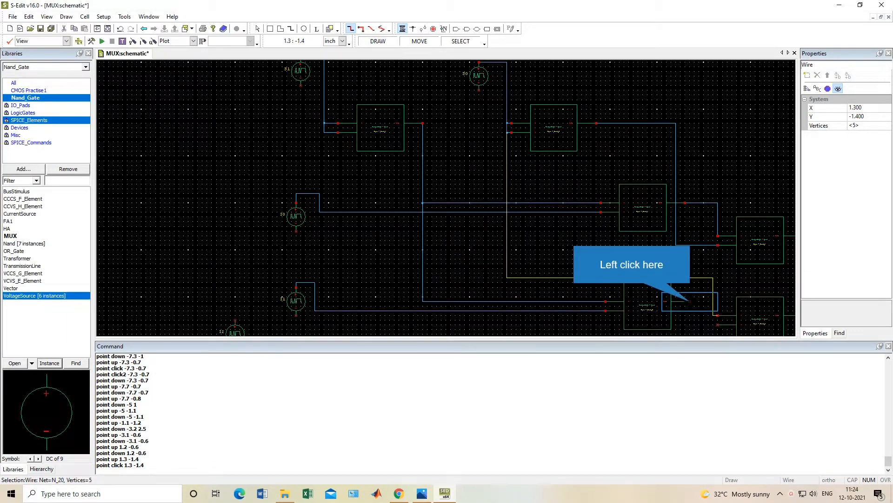
pyautogui.click(701, 303)
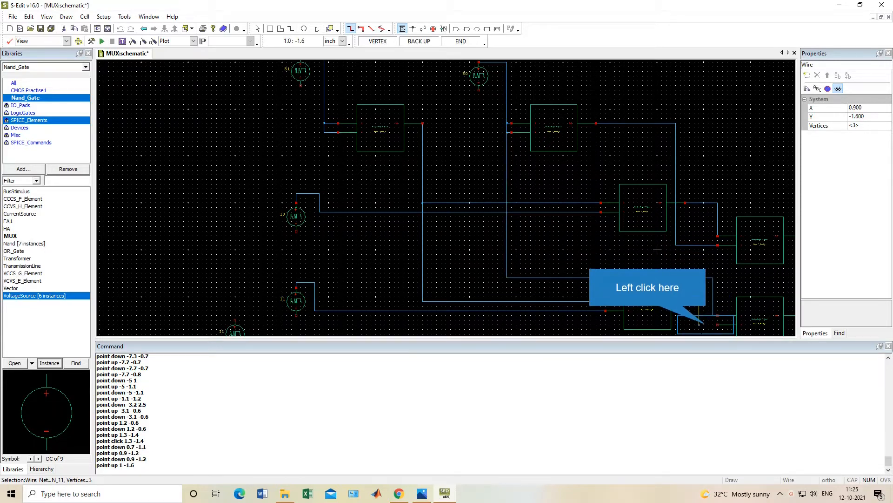
pyautogui.click(706, 324)
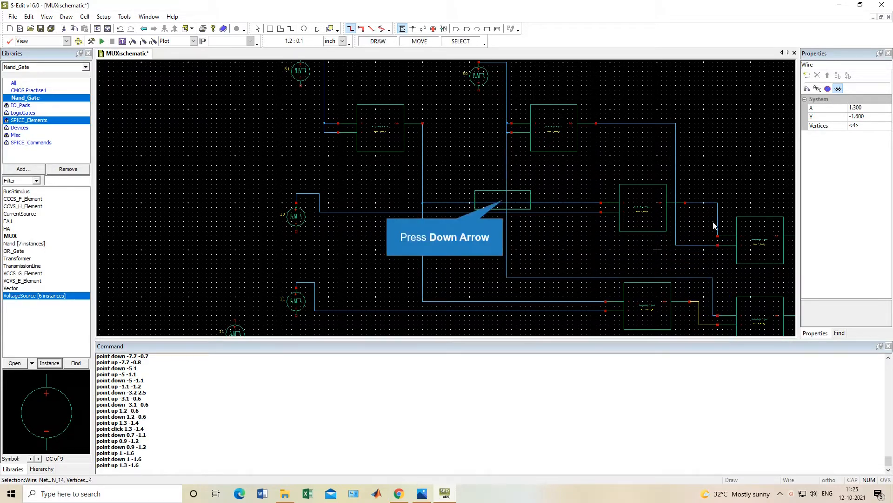
# Move voltage source I2 so it lines up vertically below source I1.
pyautogui.press('Down')
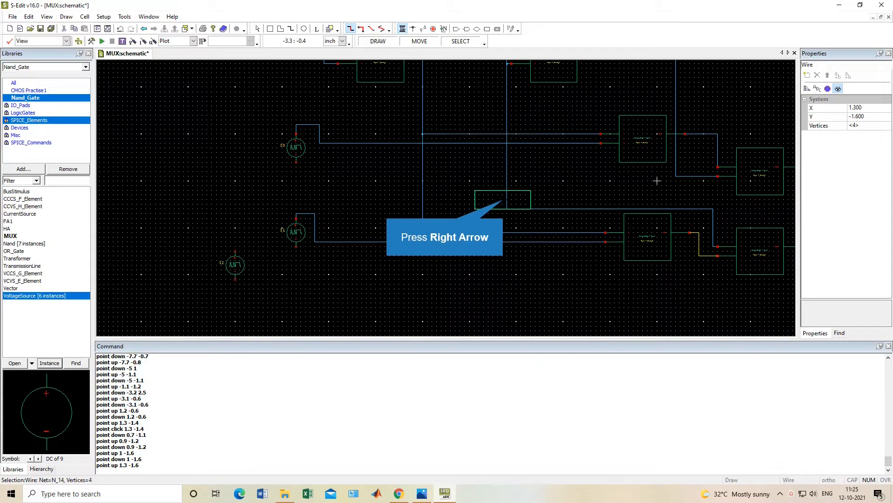
pyautogui.press('Right')
pyautogui.press('Left')
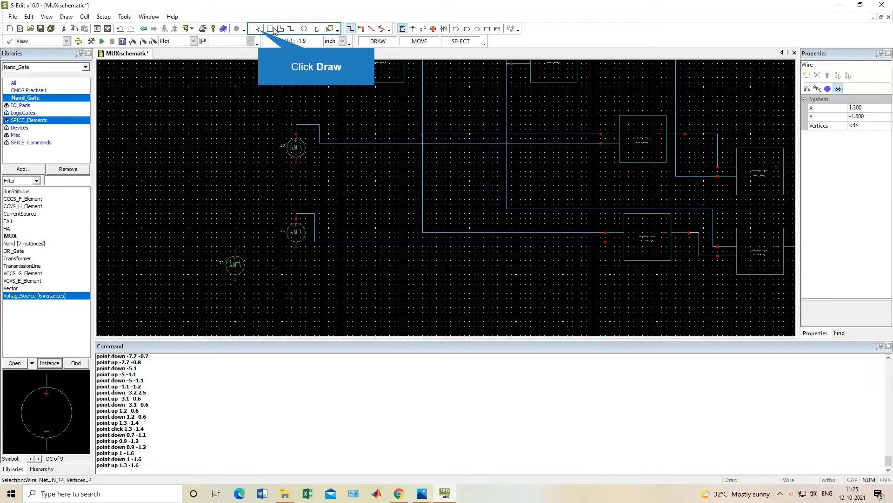
pyautogui.click(257, 29)
pyautogui.click(238, 275)
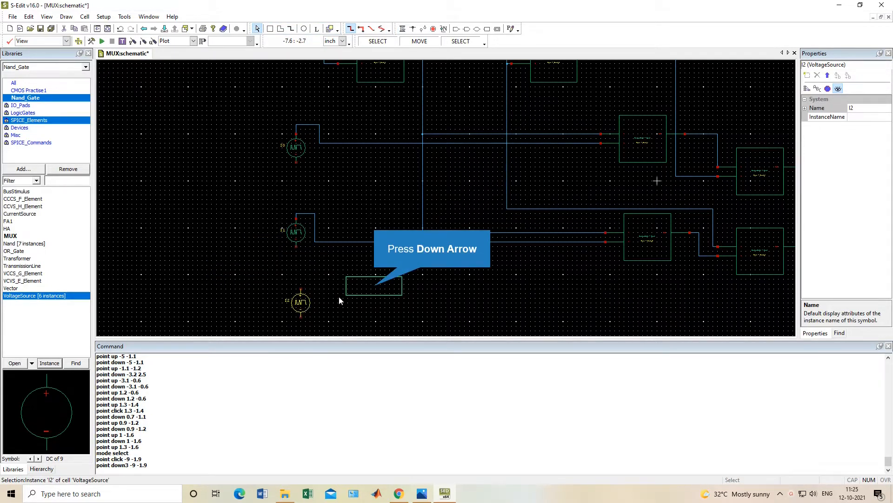
# Move gate Nand_4 into the first gate column, directly below Nand_3.
pyautogui.press('Down')
pyautogui.press('Right')
pyautogui.press('Left')
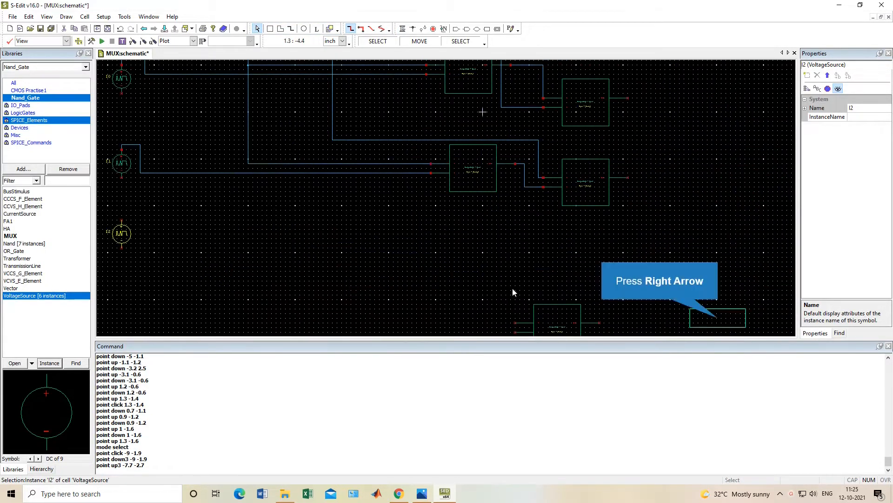
pyautogui.press('Right')
pyautogui.press('Left')
pyautogui.click(761, 303)
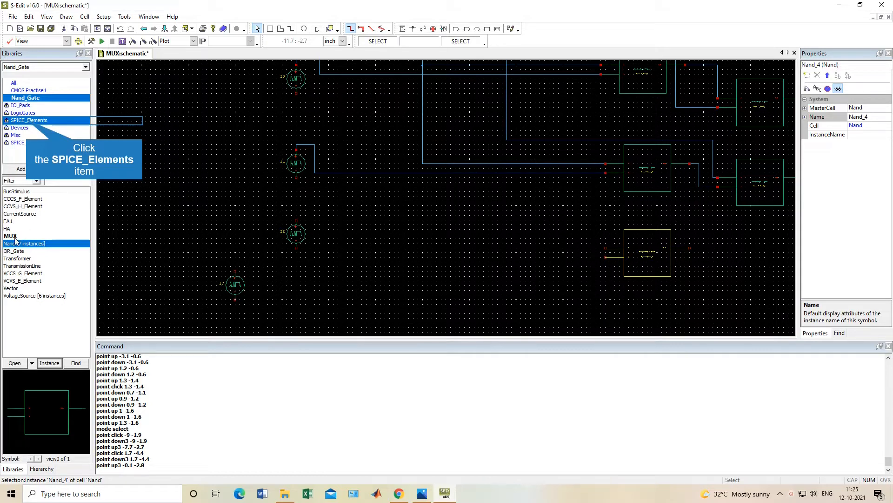
# Place three more Nand instances from the Nand_Gate library: one beside Nand_4, one below Nand_4, and one beside that lower gate.
pyautogui.click(25, 120)
pyautogui.click(29, 98)
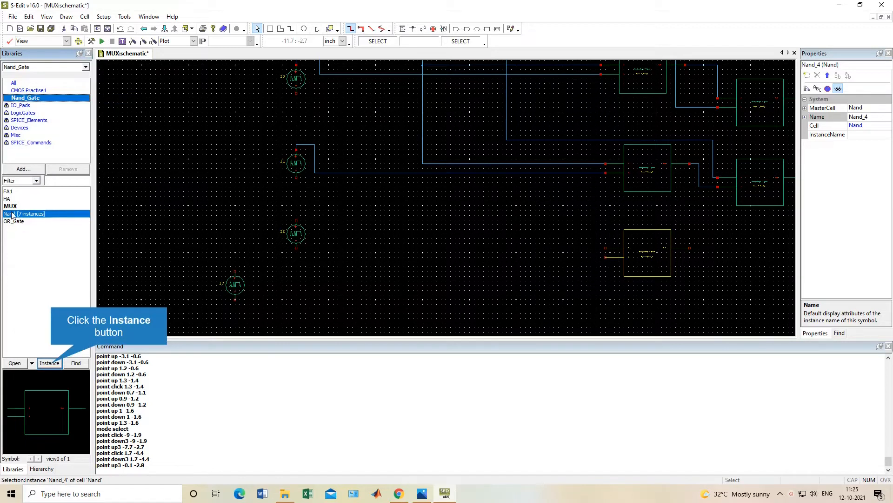
pyautogui.click(49, 363)
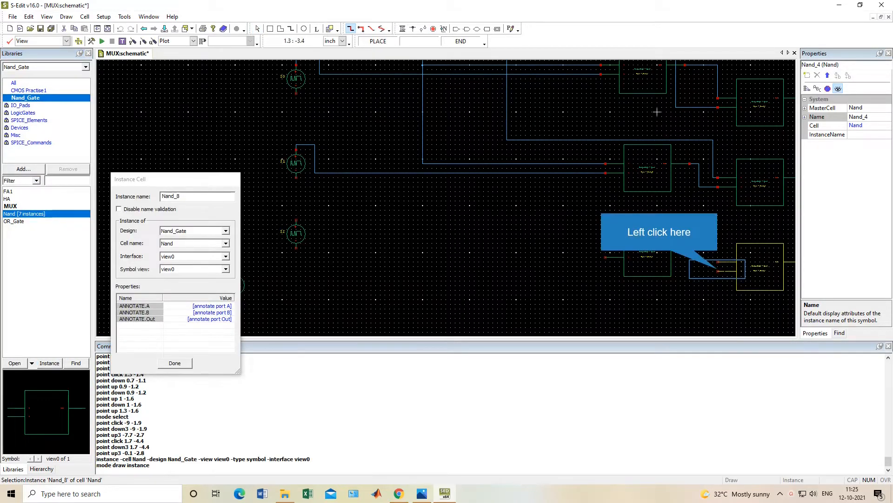
pyautogui.click(718, 271)
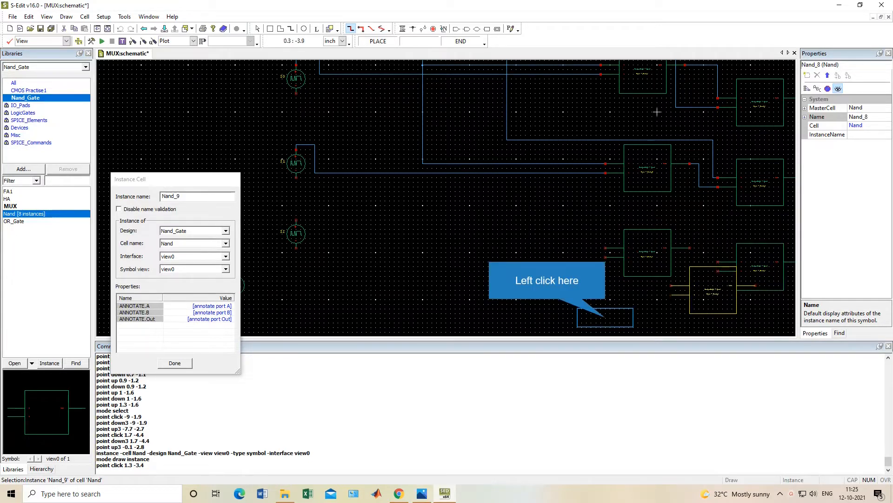
pyautogui.click(606, 318)
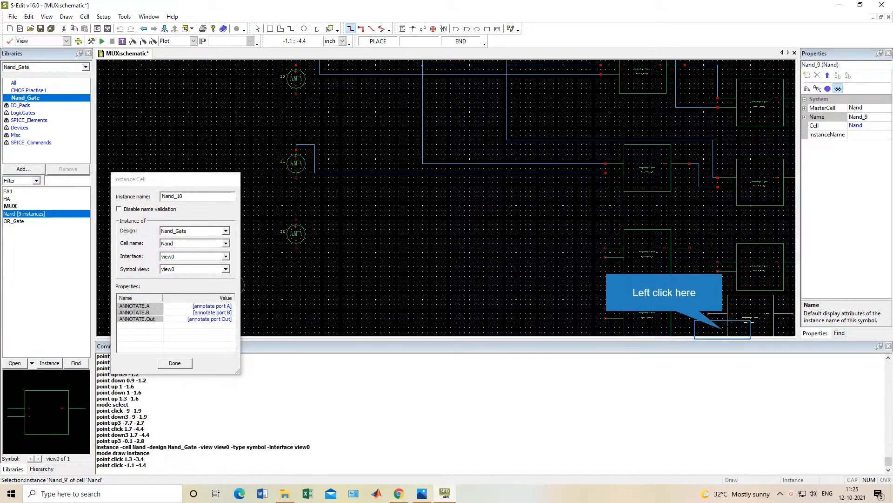
pyautogui.click(722, 328)
pyautogui.click(175, 363)
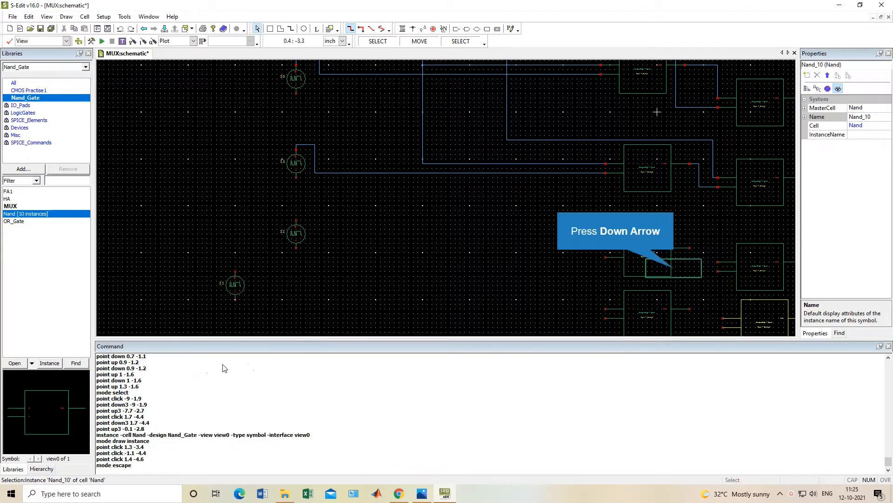
# Move Nand_9 and Nand_10 further down to leave more space below Nand_4 and Nand_8.
pyautogui.press('Down')
pyautogui.press('Right')
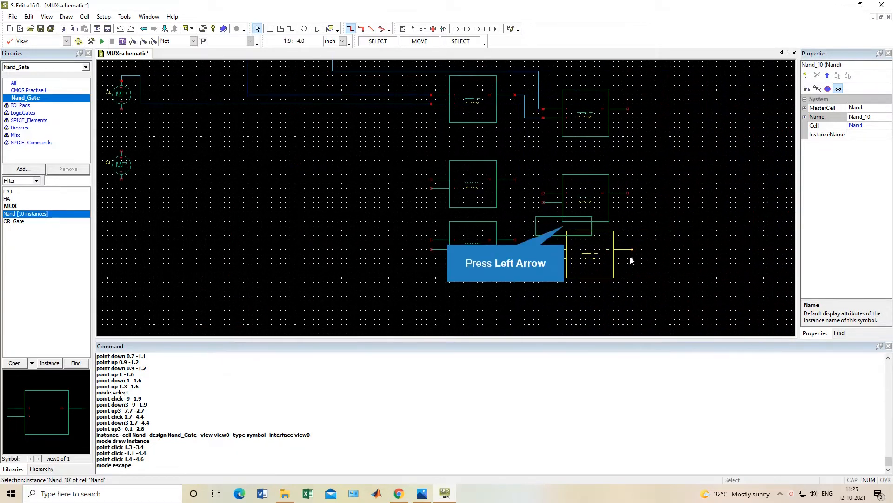
pyautogui.press('Left')
pyautogui.press('Right')
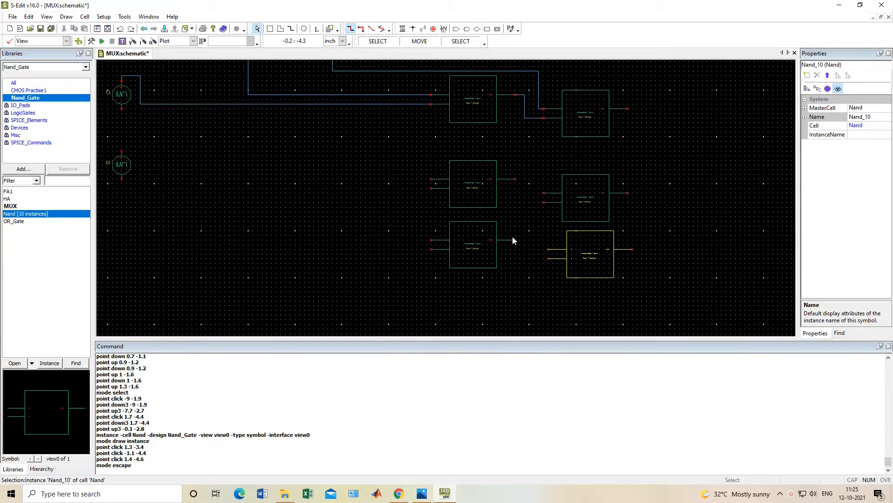
pyautogui.middleClick(512, 237)
pyautogui.scroll(1, 513, 237)
pyautogui.click(513, 237)
pyautogui.moveTo(512, 237); pyautogui.dragTo(512, 302, button='middle')
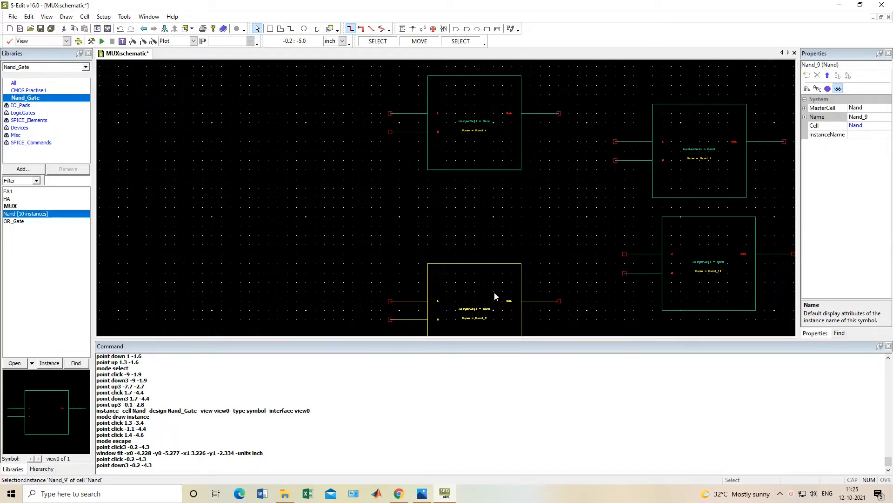
pyautogui.scroll(-2, 519, 262)
pyautogui.click(564, 262)
pyautogui.moveTo(564, 262); pyautogui.dragTo(568, 272, button='middle')
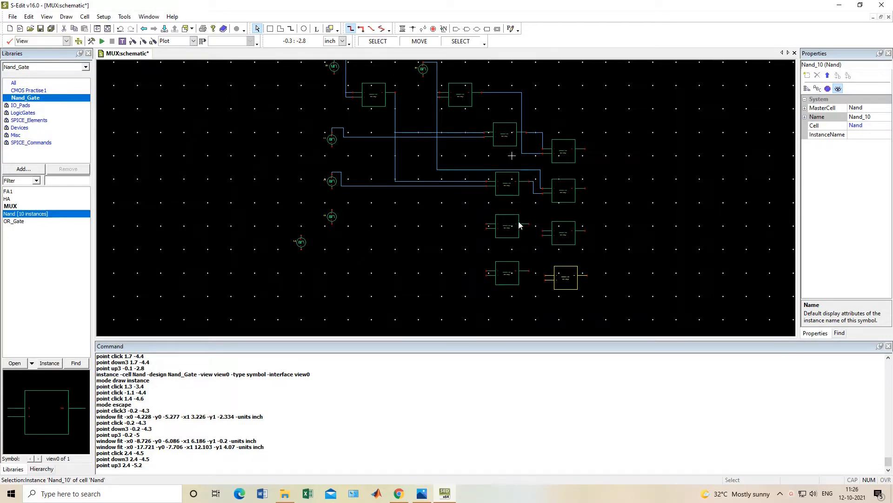
# Wire the lower input of Nand_4 to the positive terminal of voltage source I2.
pyautogui.scroll(1, 552, 226)
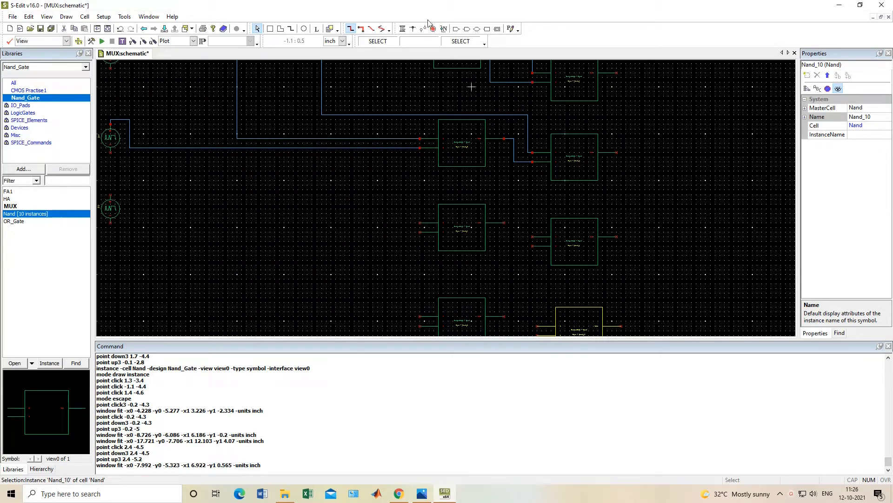
pyautogui.click(403, 28)
pyautogui.moveTo(420, 231)
pyautogui.mouseDown()
pyautogui.moveTo(211, 240)
pyautogui.moveTo(131, 229)
pyautogui.mouseUp()
pyautogui.click(125, 232)
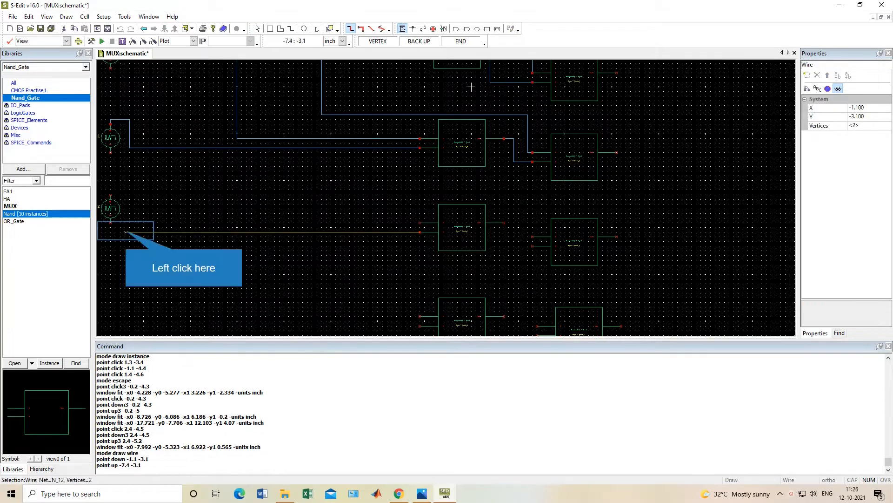
pyautogui.click(125, 194)
pyautogui.click(111, 194)
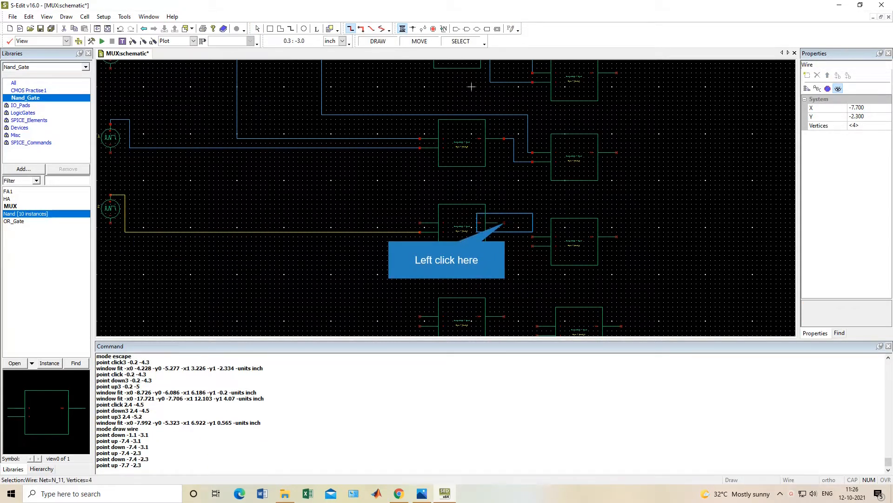
# Wire Nand_4's output to Nand_8's upper input and remove the leftover wire end being drawn.
pyautogui.moveTo(504, 223)
pyautogui.mouseDown()
pyautogui.moveTo(521, 221)
pyautogui.moveTo(521, 239)
pyautogui.mouseUp()
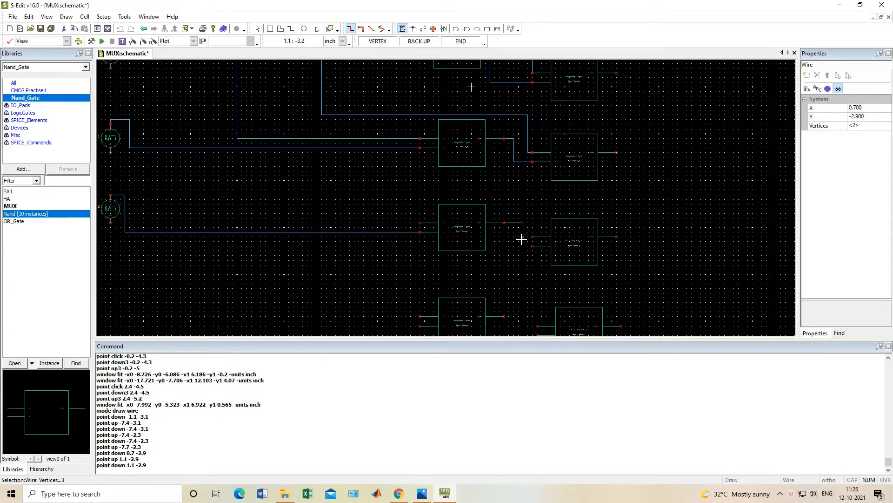
pyautogui.click(522, 232)
pyautogui.click(532, 238)
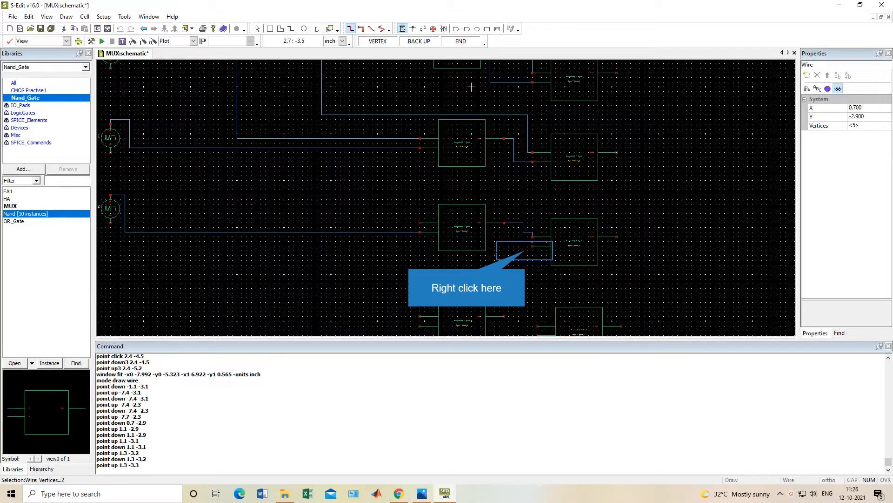
pyautogui.rightClick(524, 251)
pyautogui.press('Delete')
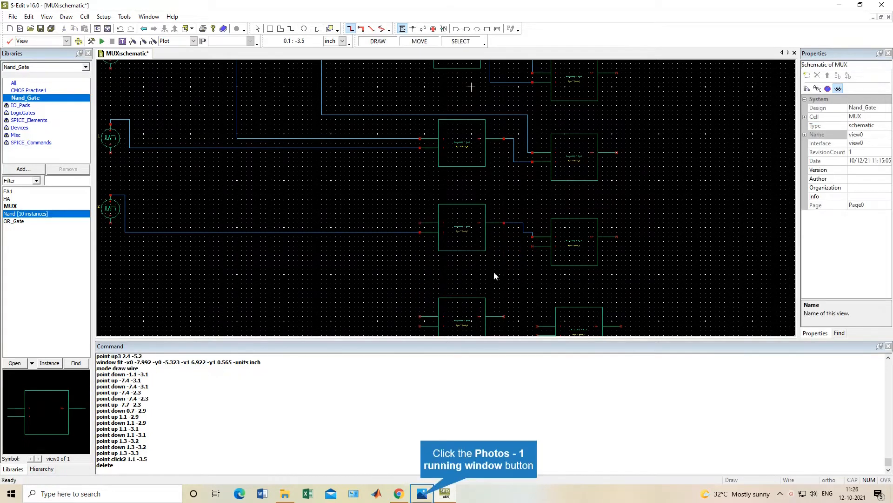
# Check the 4x1 multiplexer figure in Photos and branch a wire from the uninverted S1 signal to Nand_4's upper input.
pyautogui.click(422, 493)
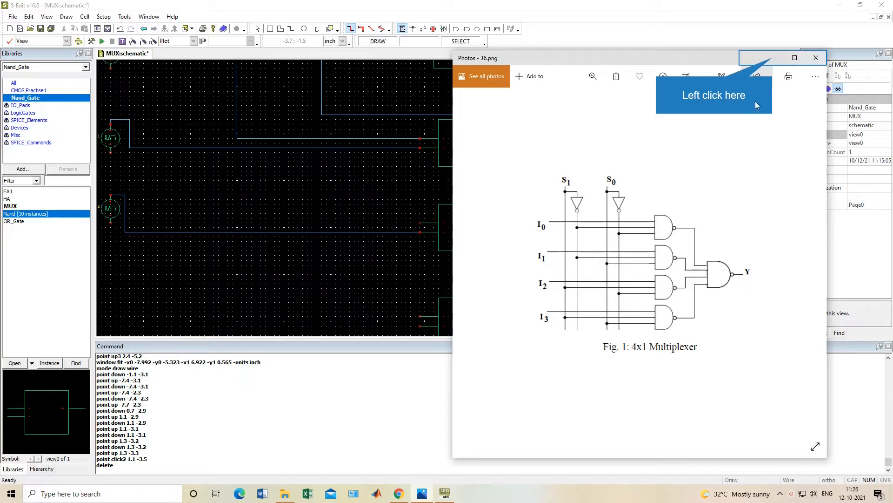
pyautogui.click(773, 58)
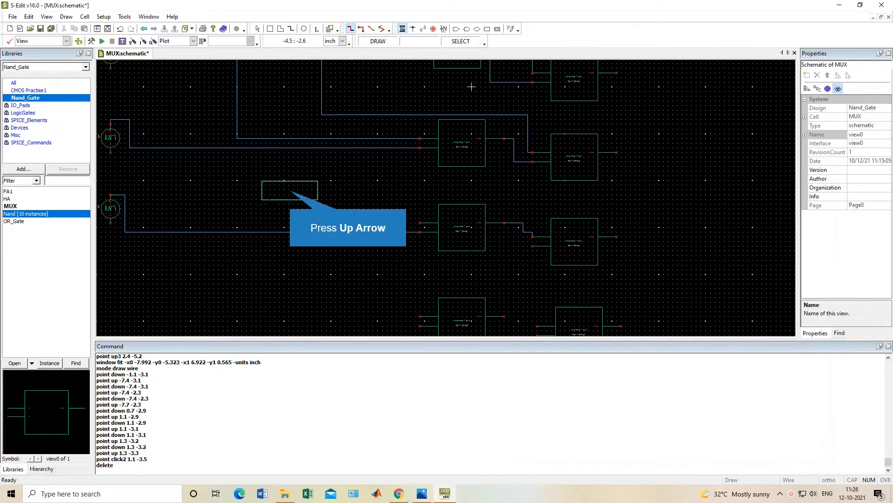
pyautogui.press('Up')
pyautogui.press('Left')
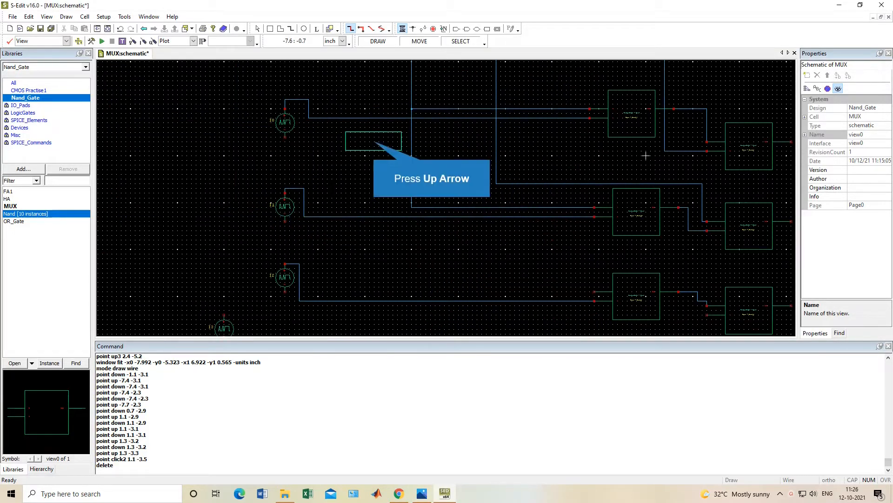
pyautogui.press('Up')
pyautogui.press('Up')
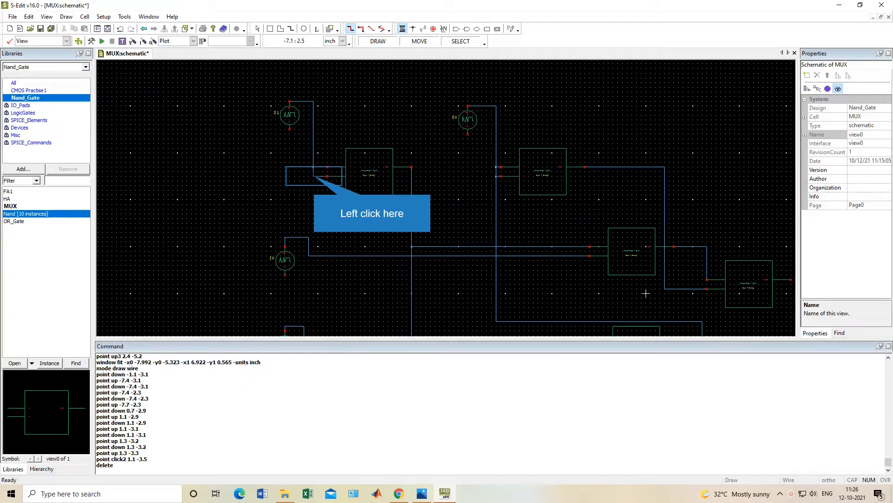
pyautogui.moveTo(313, 176); pyautogui.dragTo(331, 349)
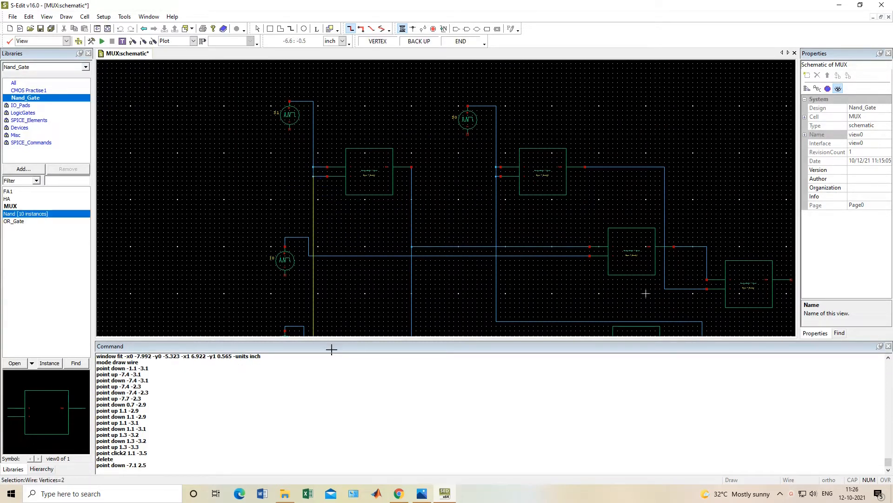
pyautogui.press('Down')
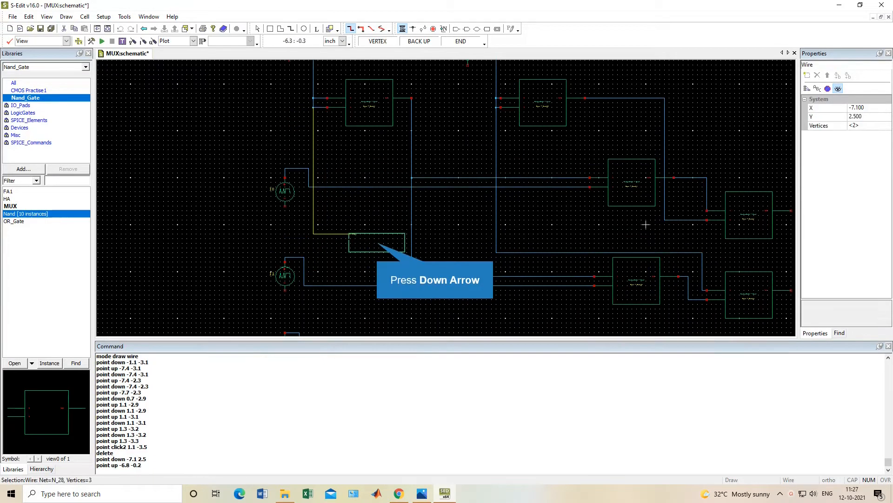
pyautogui.press('Down')
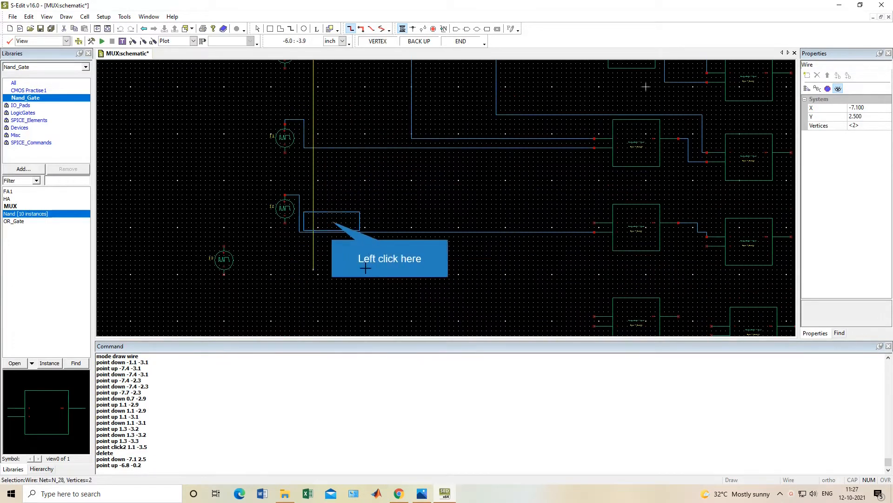
pyautogui.moveTo(331, 222); pyautogui.dragTo(592, 222)
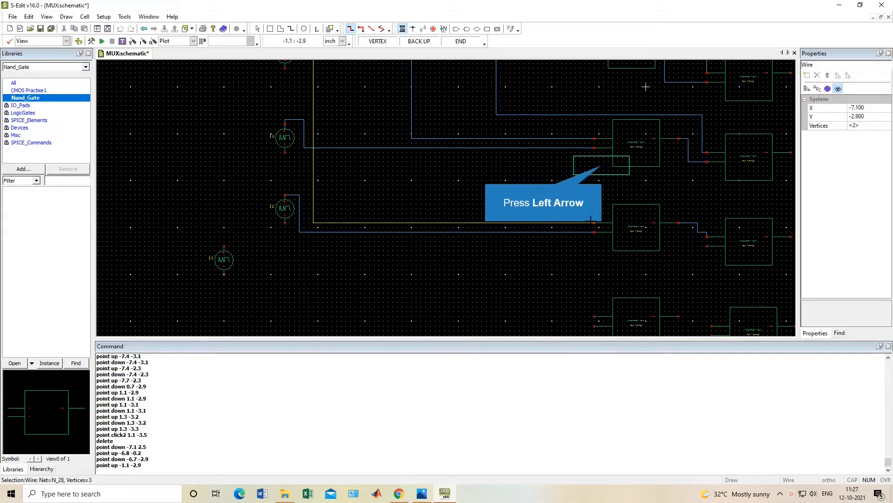
pyautogui.press('Left')
pyautogui.press('Right')
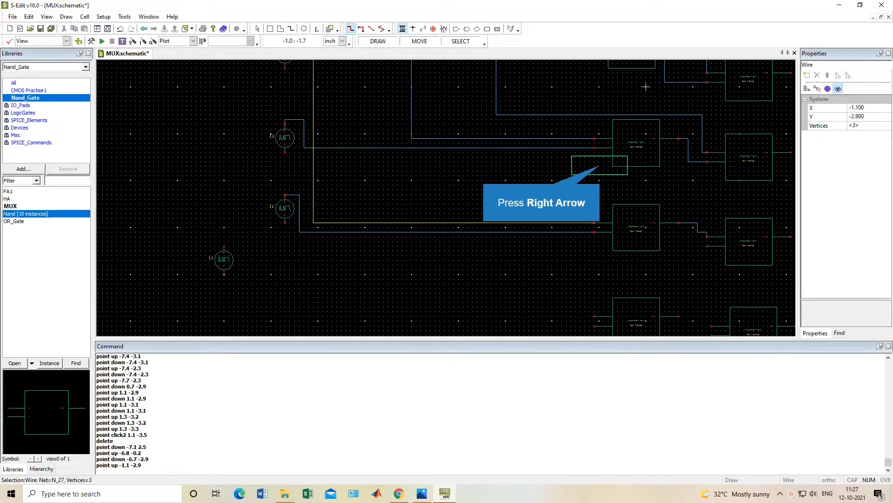
# Branch a wire from the S0 inverter's output line down to the lower input of Nand_8, and leave wire drawing.
pyautogui.press('Right')
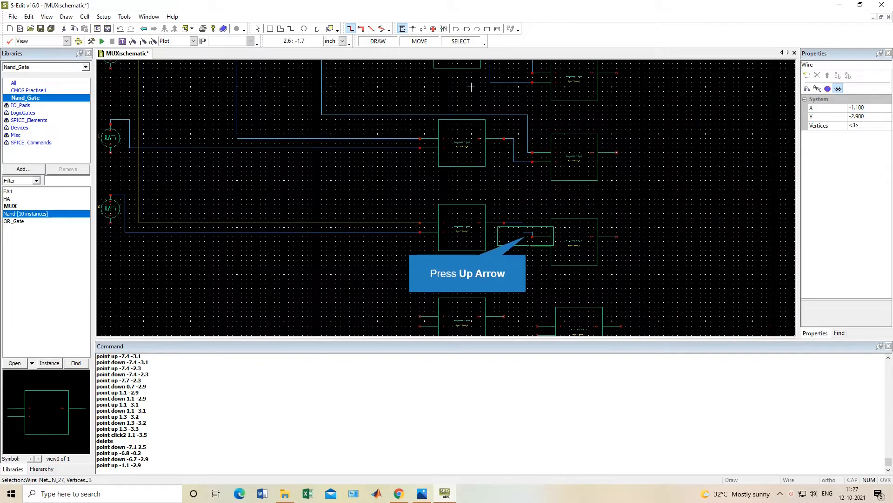
pyautogui.press('Up')
pyautogui.press('Up')
pyautogui.press('Up')
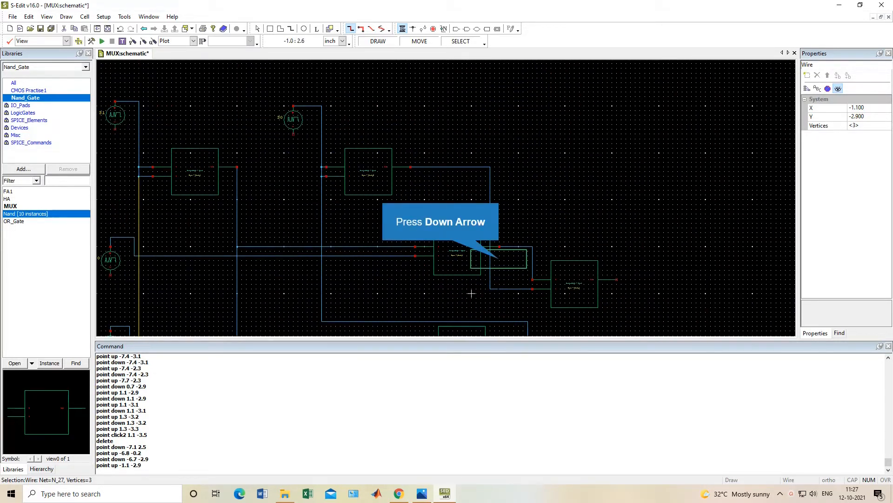
pyautogui.press('Down')
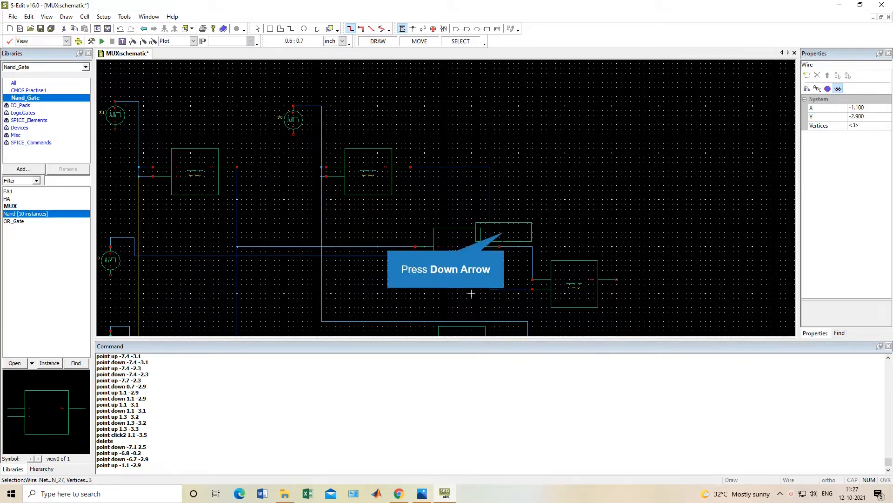
pyautogui.press('Down')
pyautogui.press('Down')
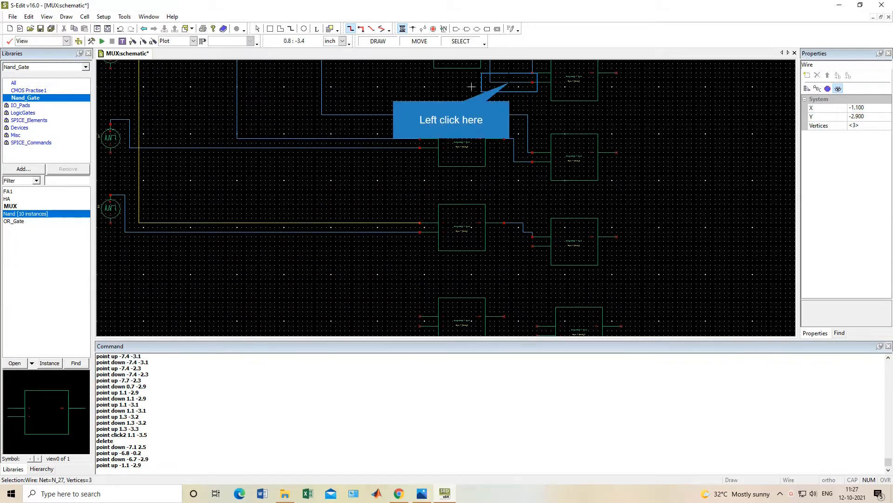
pyautogui.moveTo(508, 82)
pyautogui.mouseDown()
pyautogui.moveTo(526, 273)
pyautogui.moveTo(533, 246)
pyautogui.mouseUp()
pyautogui.click(523, 246)
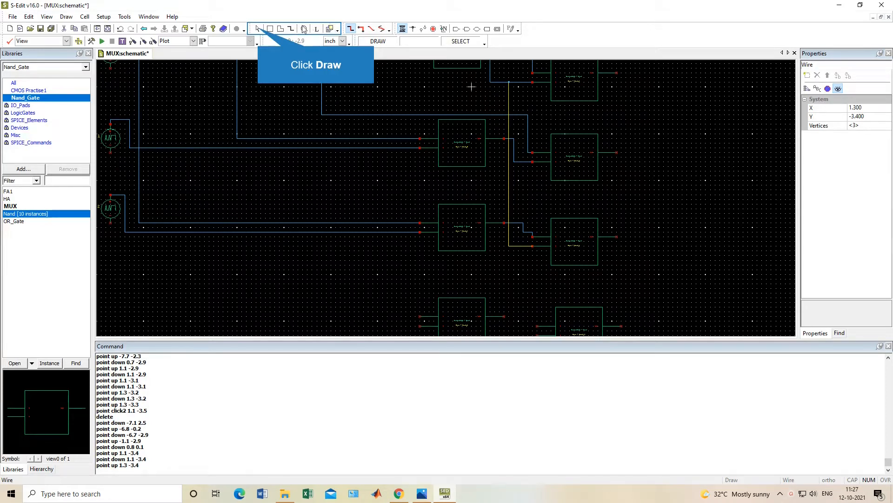
pyautogui.click(258, 30)
pyautogui.click(504, 269)
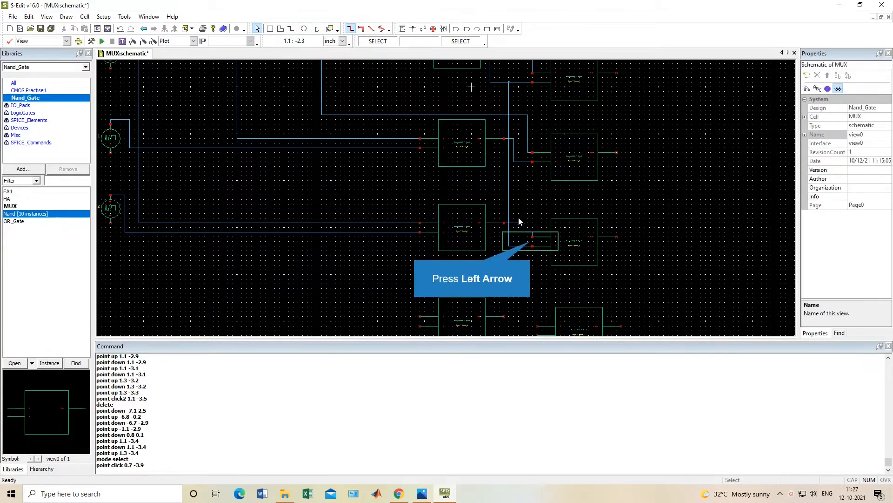
# Move voltage source I3 directly below I2, level with the lowest row of NAND gates.
pyautogui.press('Left')
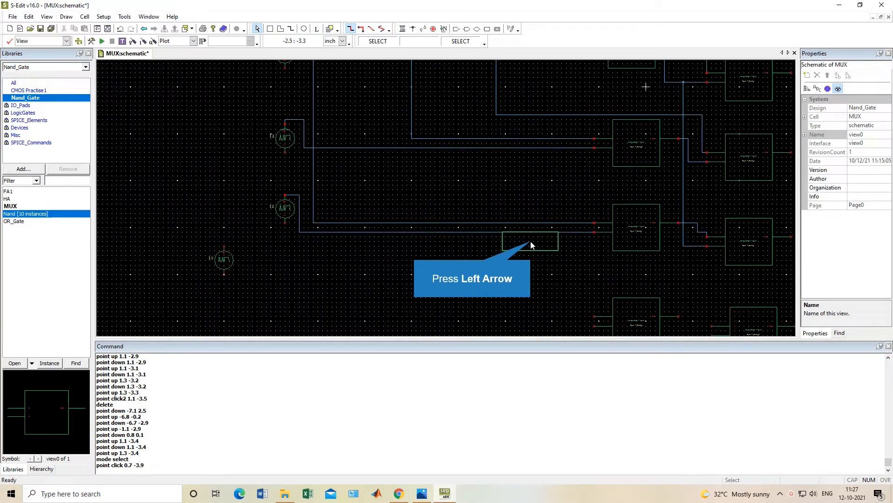
pyautogui.press('Up')
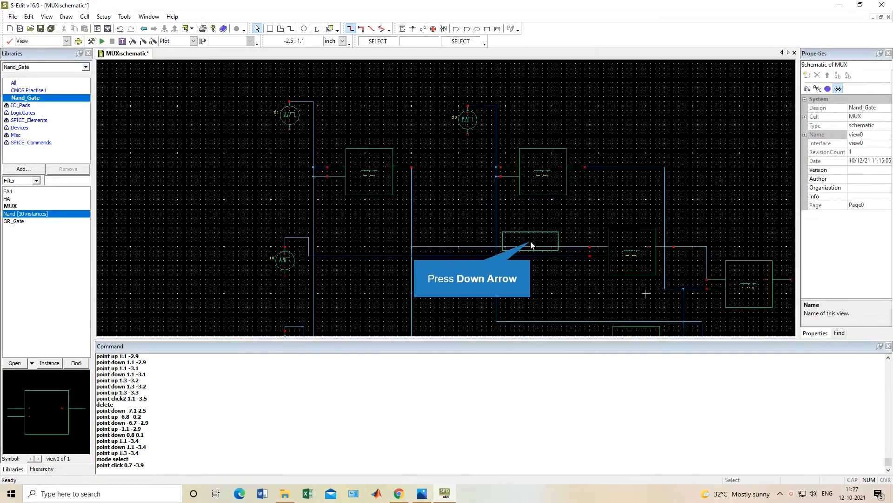
pyautogui.press('Down')
pyautogui.press('Right')
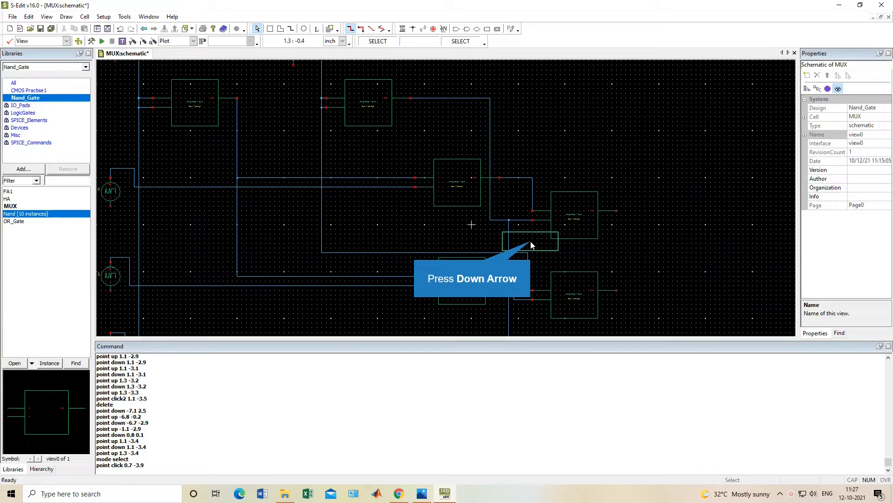
pyautogui.press('Down')
pyautogui.press('Down')
pyautogui.press('Left')
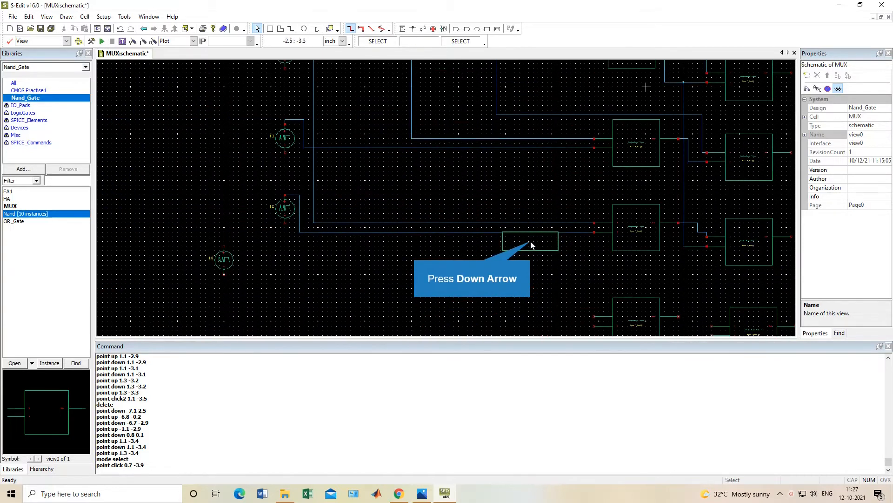
pyautogui.press('Down')
pyautogui.press('Right')
pyautogui.press('Left')
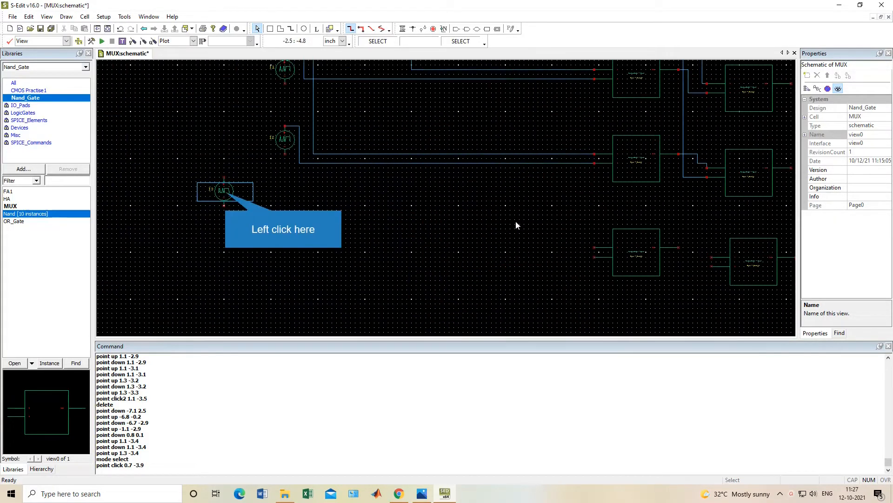
pyautogui.click(226, 195)
pyautogui.moveTo(226, 195); pyautogui.dragTo(287, 254)
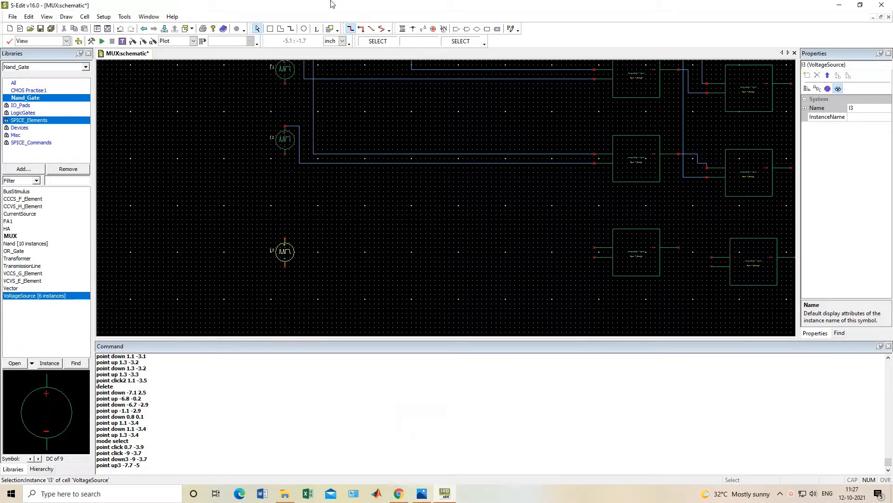
# Wire the lowest row's first NAND gate from I3's positive terminal to its lower input, and its output to the adjacent gate's lower input.
pyautogui.click(403, 28)
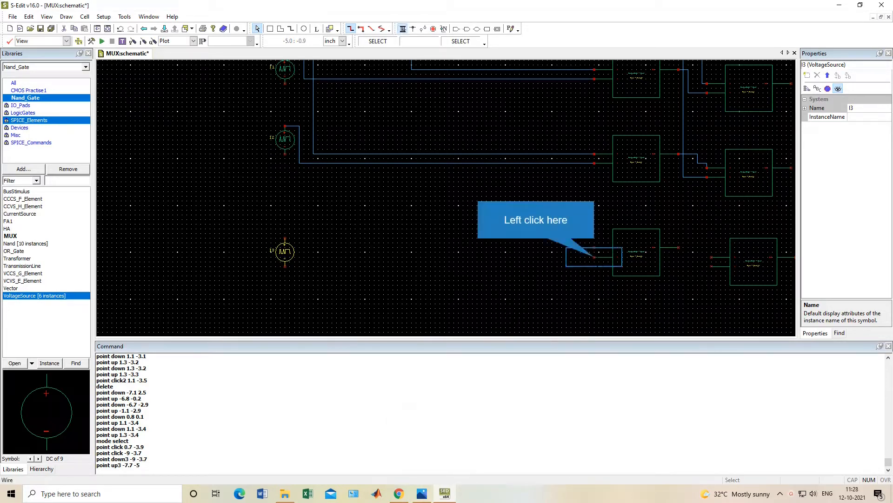
pyautogui.moveTo(353, 244)
pyautogui.mouseDown()
pyautogui.moveTo(304, 253)
pyautogui.moveTo(303, 239)
pyautogui.moveTo(285, 238)
pyautogui.mouseUp()
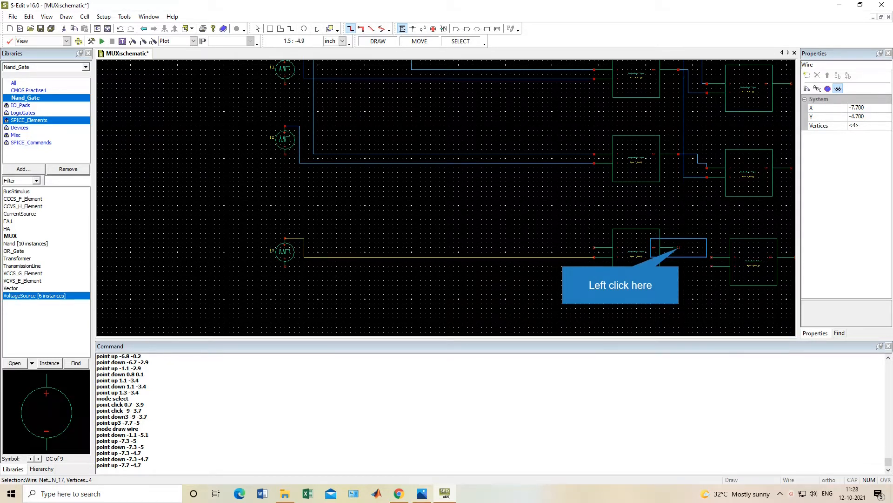
pyautogui.moveTo(679, 247)
pyautogui.mouseDown()
pyautogui.moveTo(679, 266)
pyautogui.moveTo(712, 266)
pyautogui.mouseUp()
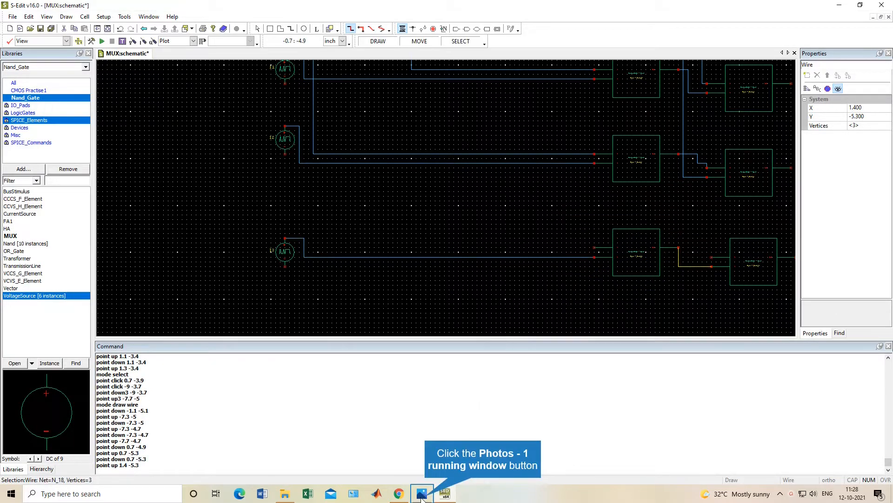
# Check the 4x1 multiplexer figure in Photos and wire the upper input of the lowest row's first NAND gate to the uninverted S1 line.
pyautogui.click(421, 493)
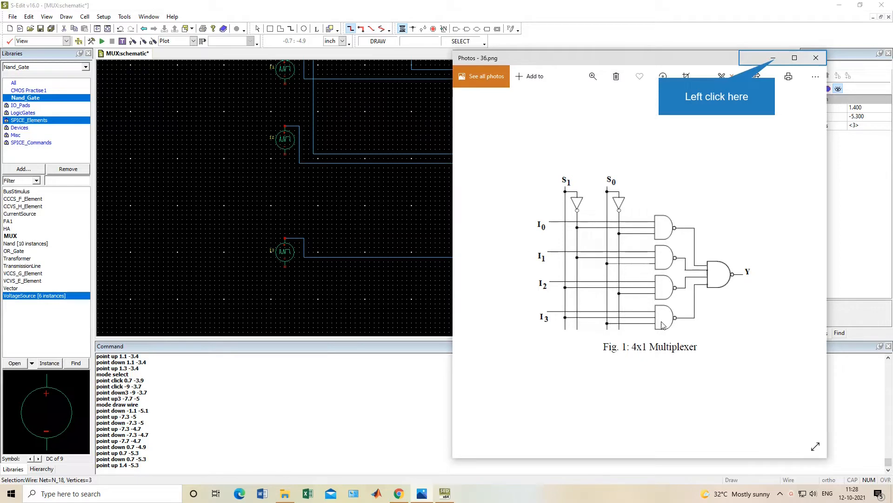
pyautogui.click(773, 58)
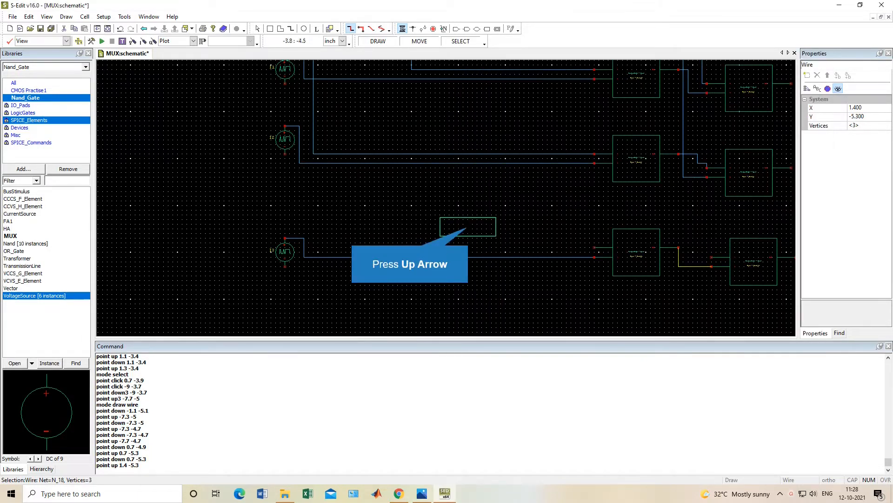
pyautogui.press('Up')
pyautogui.press('Up')
pyautogui.press('Up')
pyautogui.press('Up')
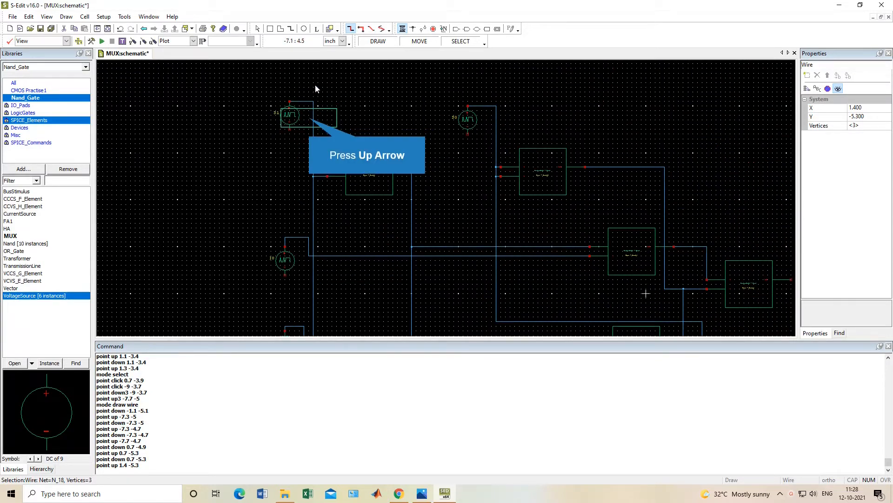
pyautogui.press('Down')
pyautogui.press('Down')
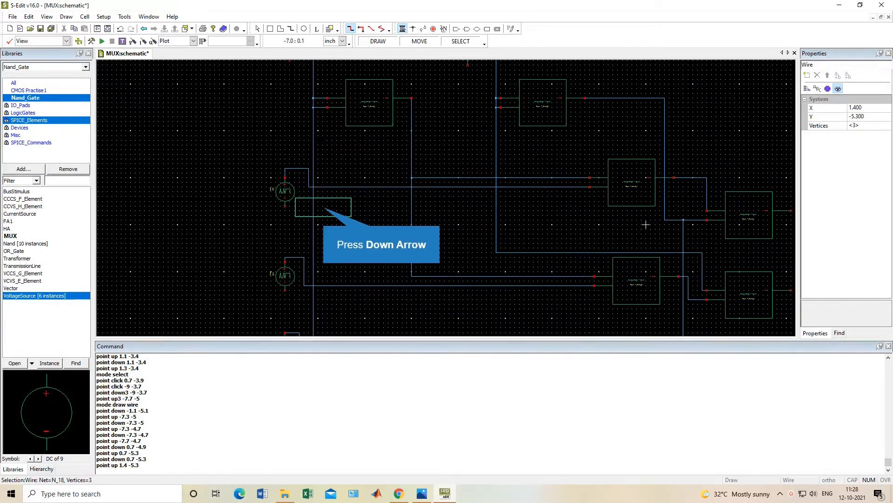
pyautogui.press('Down')
pyautogui.press('Down')
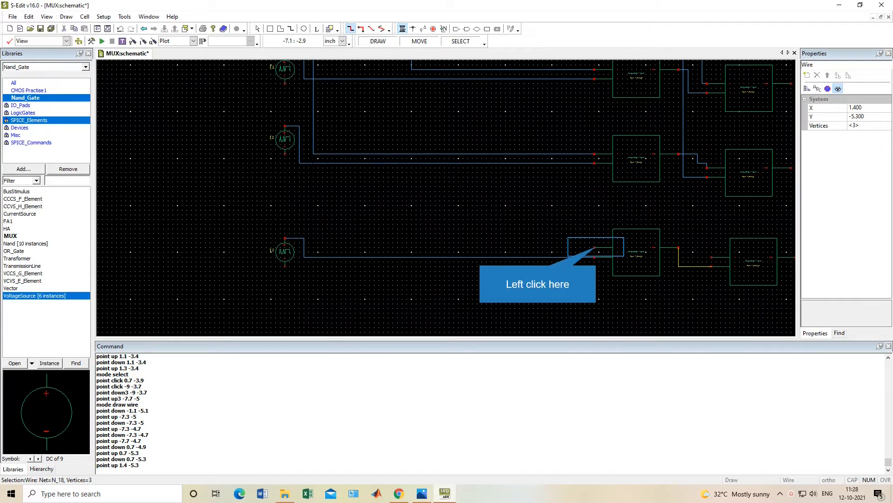
pyautogui.moveTo(595, 247)
pyautogui.mouseDown()
pyautogui.moveTo(329, 225)
pyautogui.moveTo(313, 241)
pyautogui.moveTo(327, 153)
pyautogui.mouseUp()
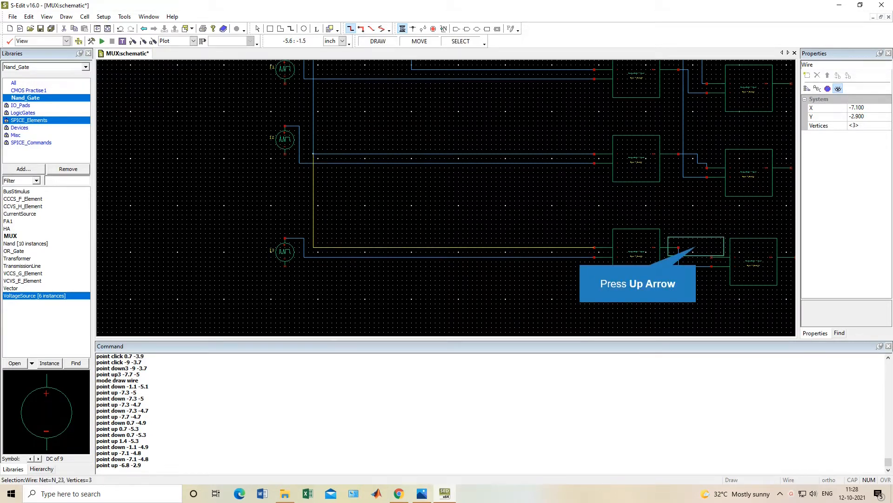
# Branch a wire from the uninverted S0 signal straight down to just above the lowest NAND gate row, deleting the excess end.
pyautogui.press('Up')
pyautogui.press('Up')
pyautogui.press('Up')
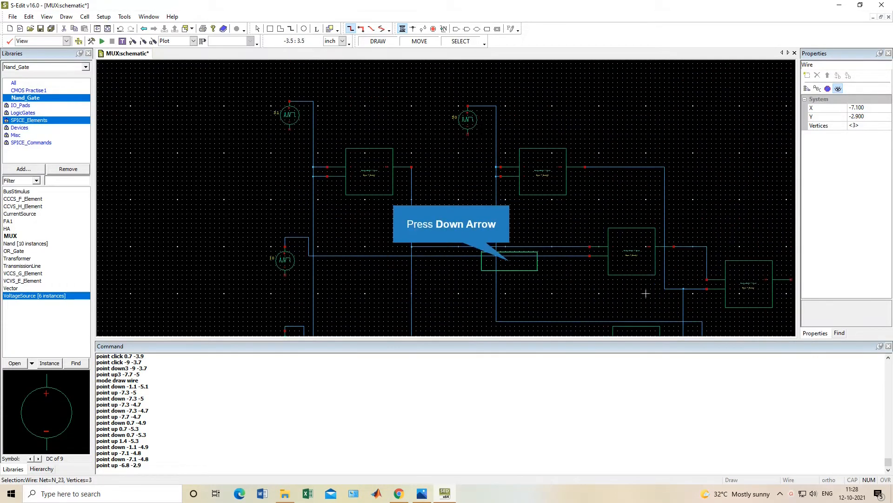
pyautogui.press('Down')
pyautogui.press('Down')
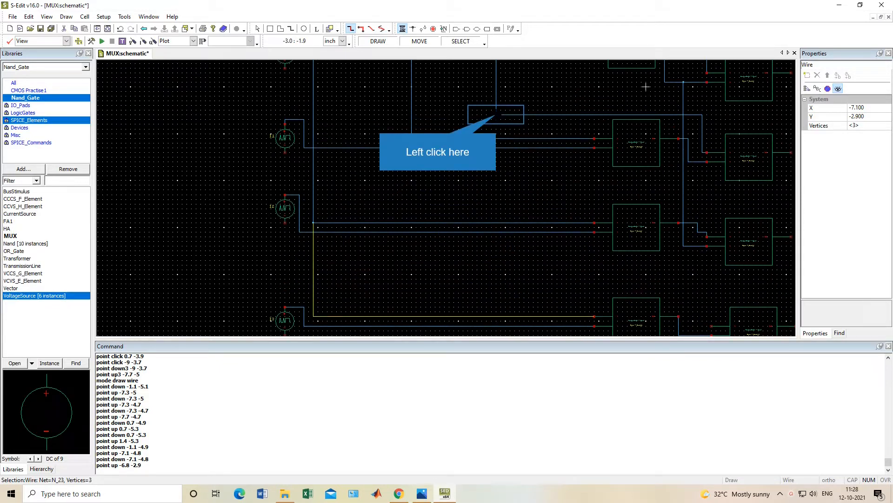
pyautogui.moveTo(496, 114); pyautogui.dragTo(496, 275)
pyautogui.press('Down')
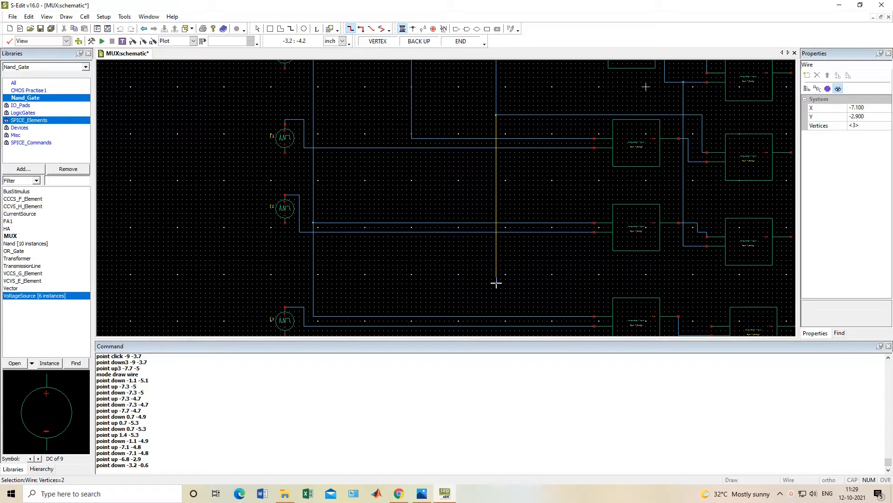
pyautogui.press('Down')
pyautogui.click(496, 257)
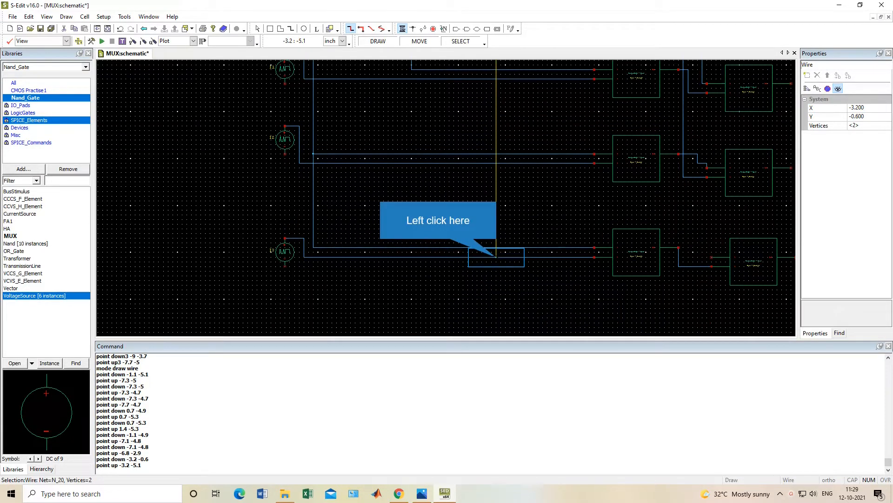
pyautogui.moveTo(496, 257)
pyautogui.mouseDown()
pyautogui.moveTo(495, 277)
pyautogui.moveTo(622, 288)
pyautogui.moveTo(548, 264)
pyautogui.moveTo(518, 289)
pyautogui.moveTo(506, 225)
pyautogui.mouseUp()
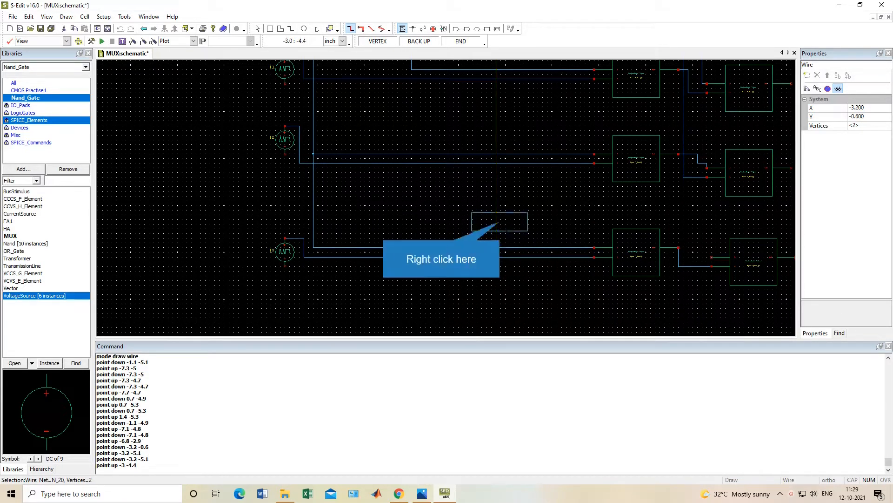
pyautogui.rightClick(497, 224)
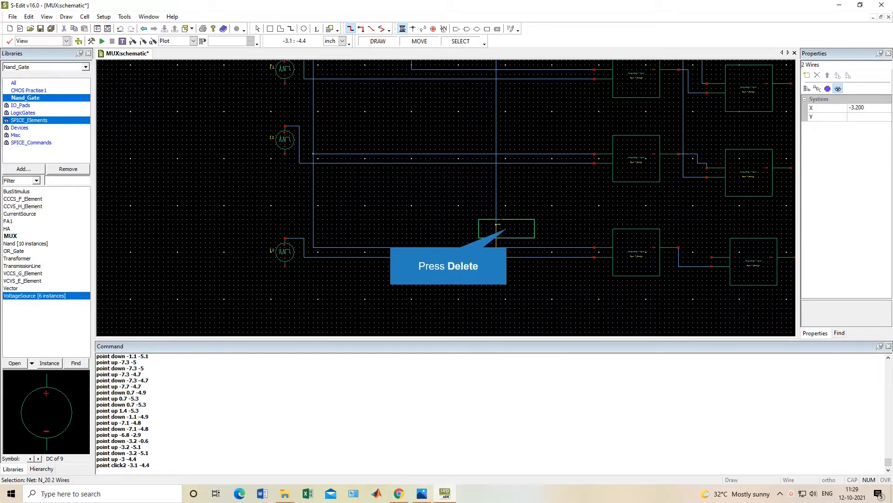
pyautogui.press('Delete')
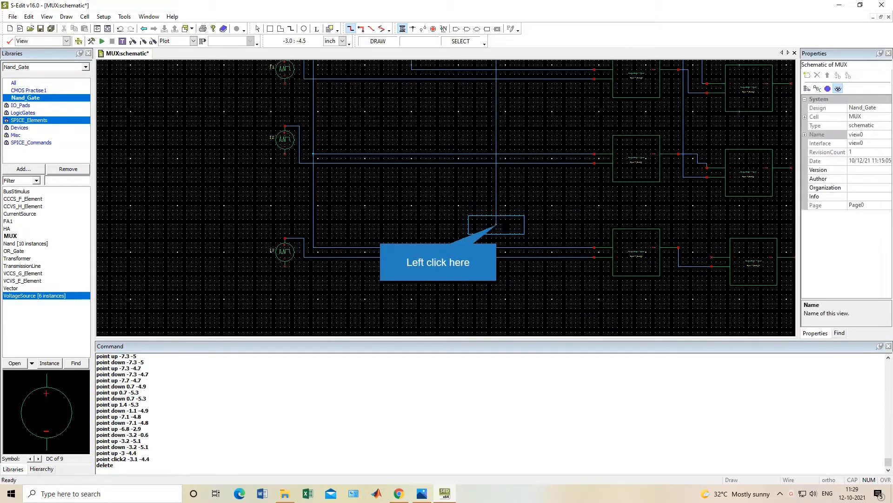
# Continue the S0 wire to the upper input of the lowest row's second NAND gate and leave wire drawing.
pyautogui.moveTo(496, 224); pyautogui.dragTo(705, 222)
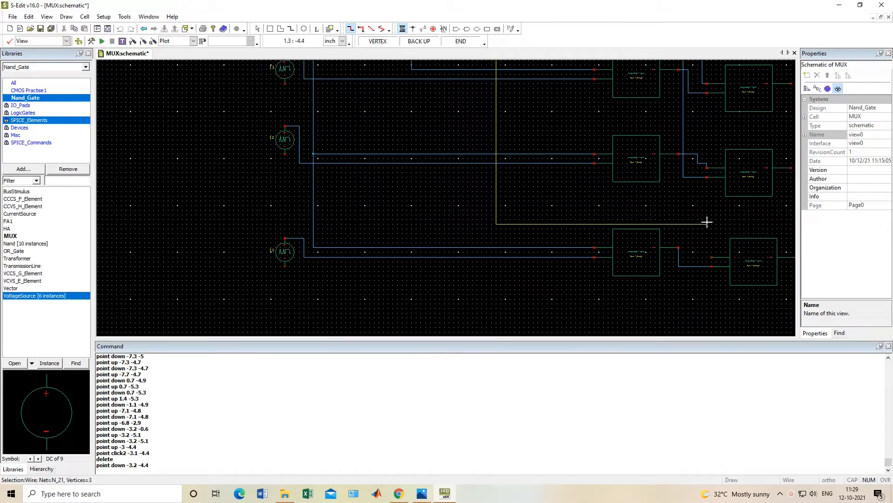
pyautogui.click(708, 223)
pyautogui.click(712, 256)
pyautogui.rightClick(716, 256)
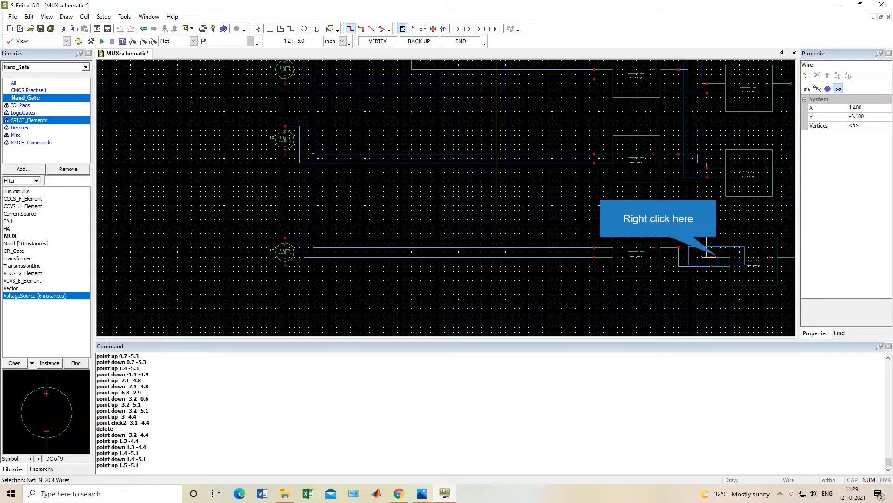
pyautogui.rightClick(708, 256)
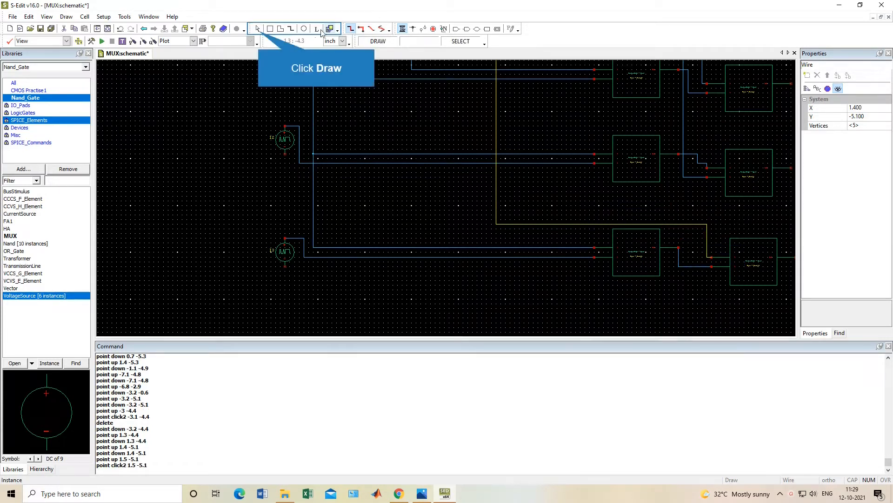
pyautogui.click(258, 29)
pyautogui.click(466, 211)
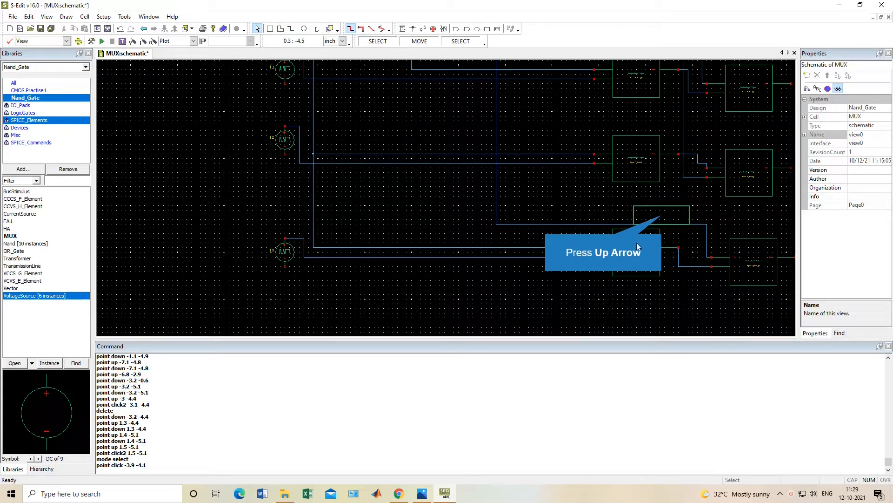
# Review the wiring between the sources and all NAND gate rows across the multiplexer schematic.
pyautogui.press('Up')
pyautogui.press('Up')
pyautogui.press('Up')
pyautogui.press('Up')
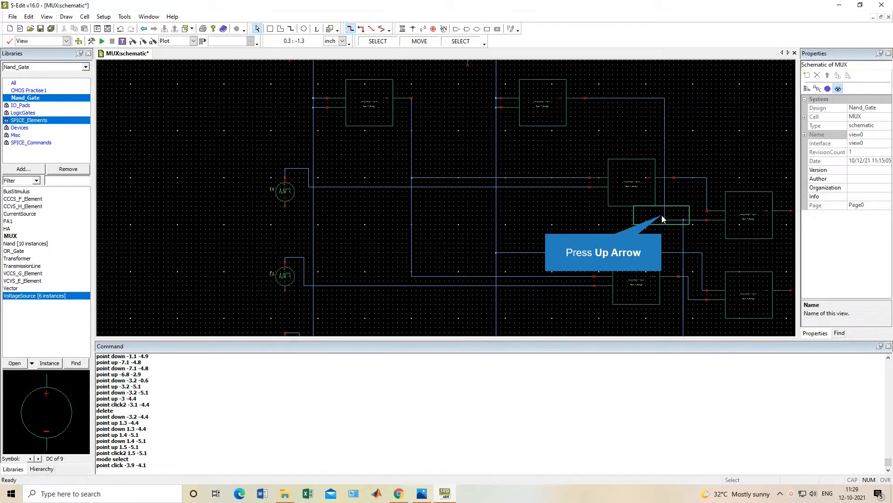
pyautogui.press('Left')
pyautogui.press('Right')
pyautogui.press('Down')
pyautogui.press('Down')
pyautogui.press('Down')
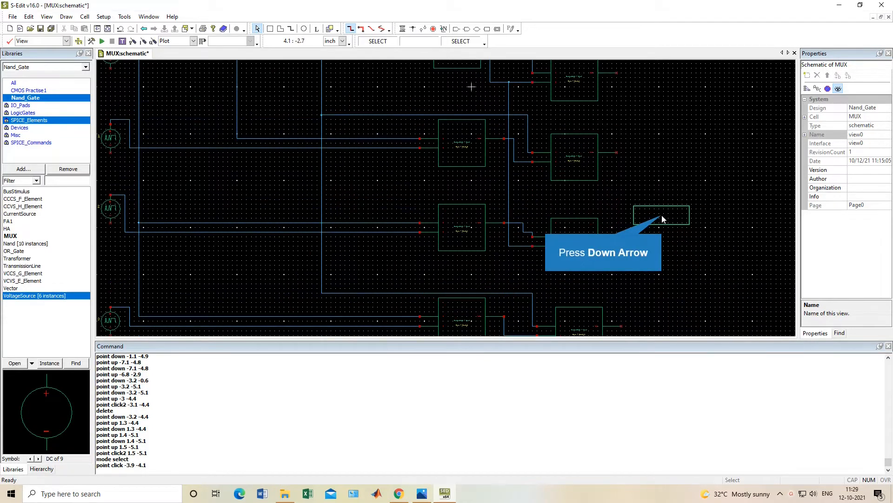
pyautogui.press('Down')
pyautogui.press('Down')
pyautogui.press('Down')
# Place Gnd symbols from the Misc library directly below the I3, I2 and I1 voltage sources.
pyautogui.press('Left')
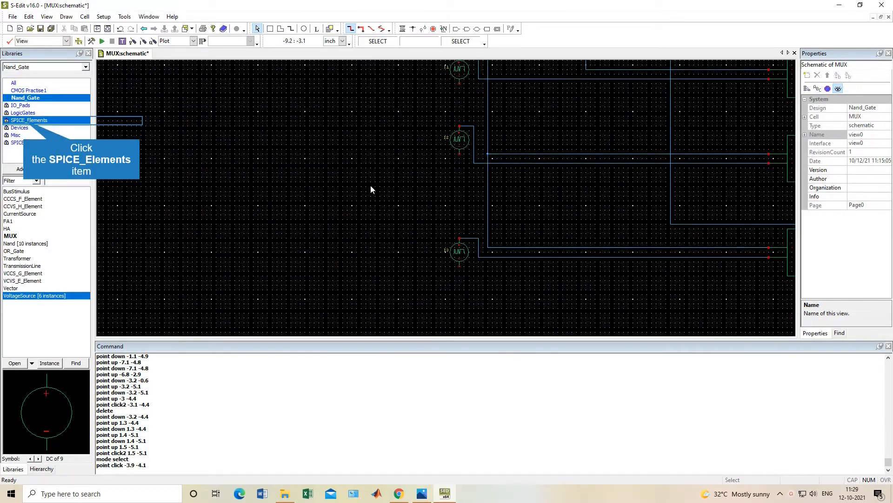
pyautogui.click(28, 120)
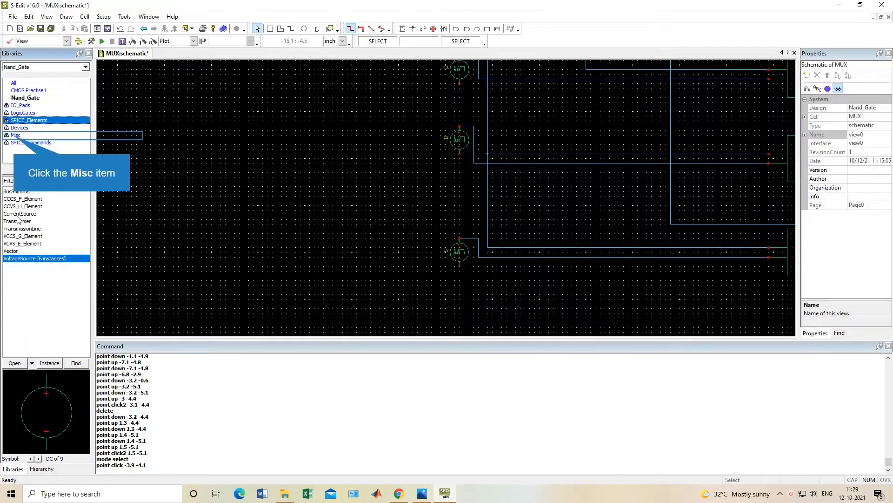
pyautogui.click(17, 135)
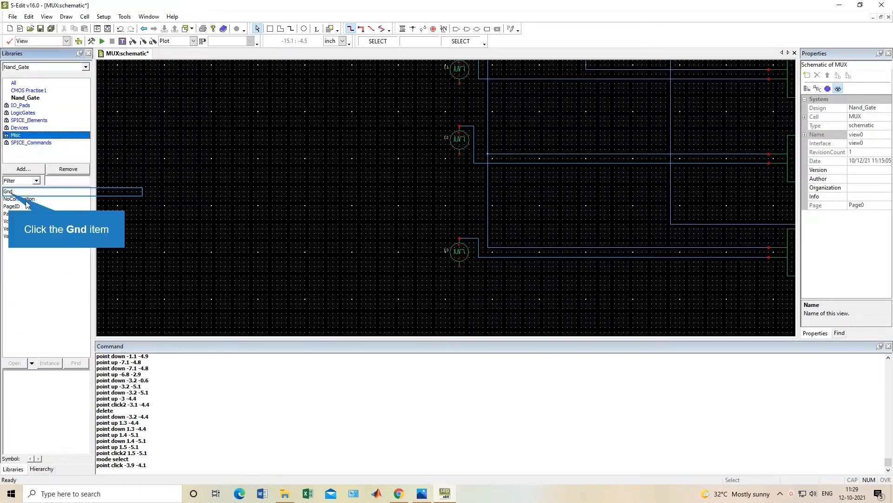
pyautogui.click(9, 191)
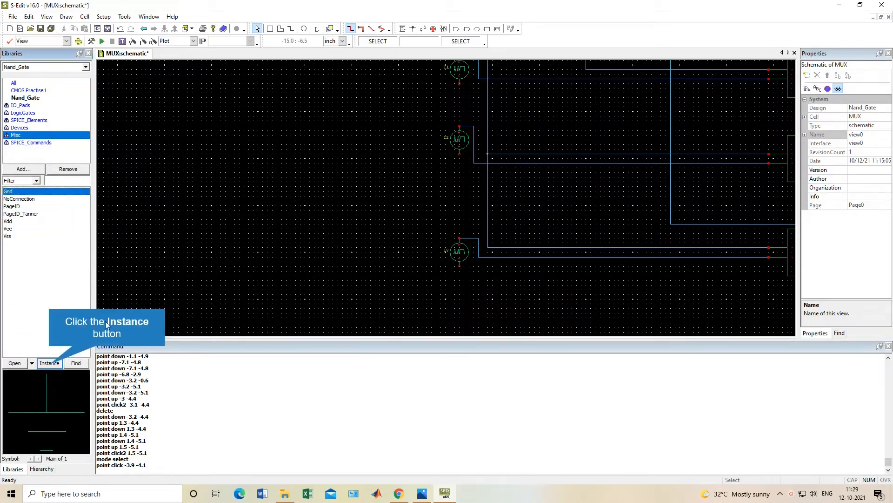
pyautogui.click(49, 363)
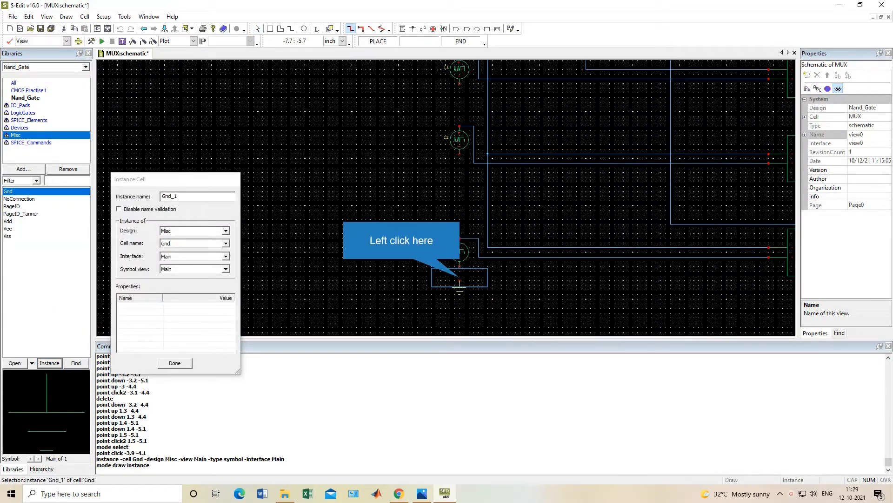
pyautogui.click(459, 279)
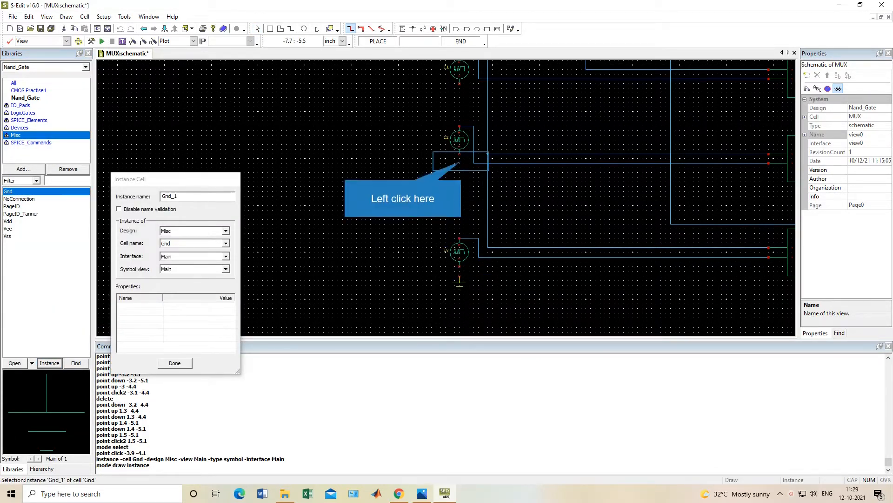
pyautogui.click(459, 169)
pyautogui.click(460, 103)
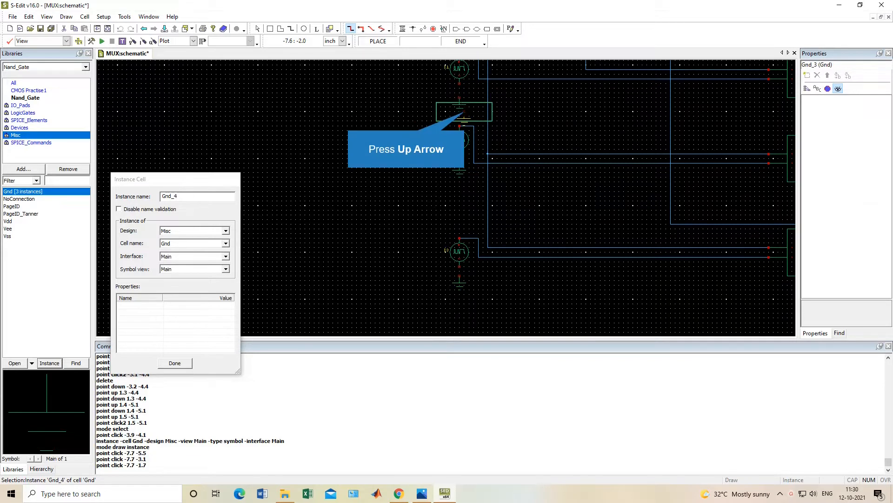
# Place further Gnd symbols directly below the I0, S1 and S0 voltage sources.
pyautogui.press('Up')
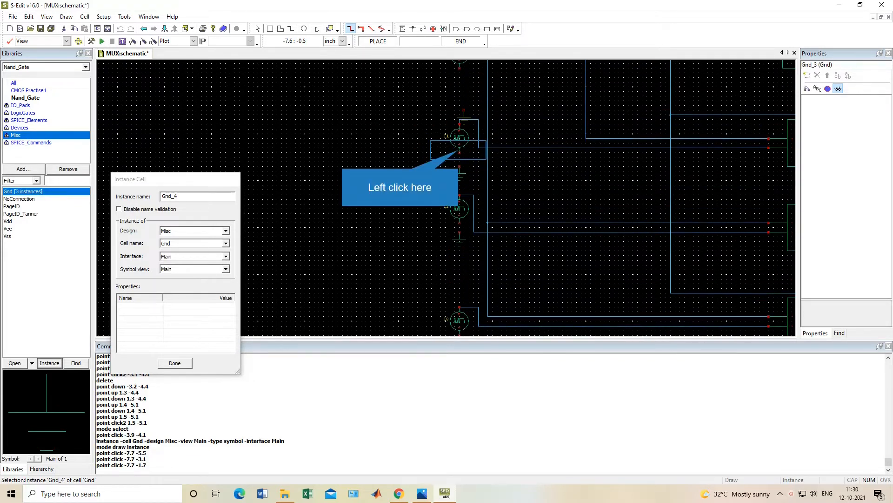
pyautogui.click(459, 150)
pyautogui.press('Up')
pyautogui.press('Up')
pyautogui.press('Up')
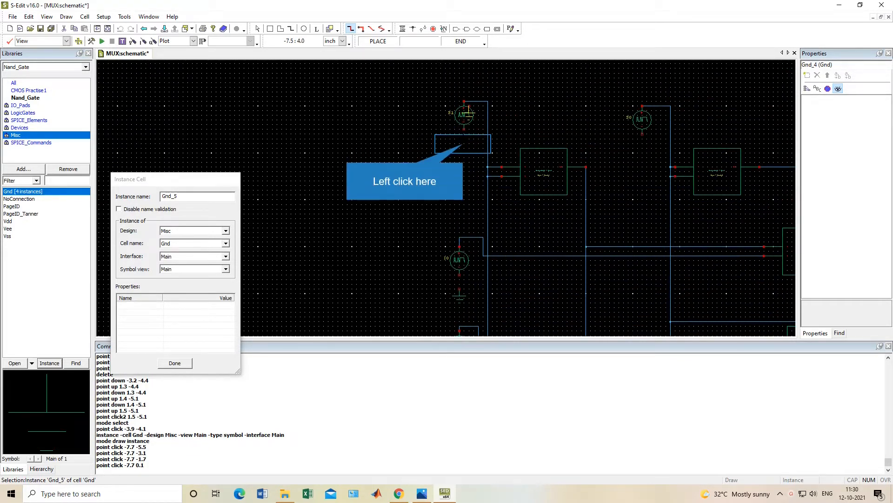
pyautogui.click(464, 145)
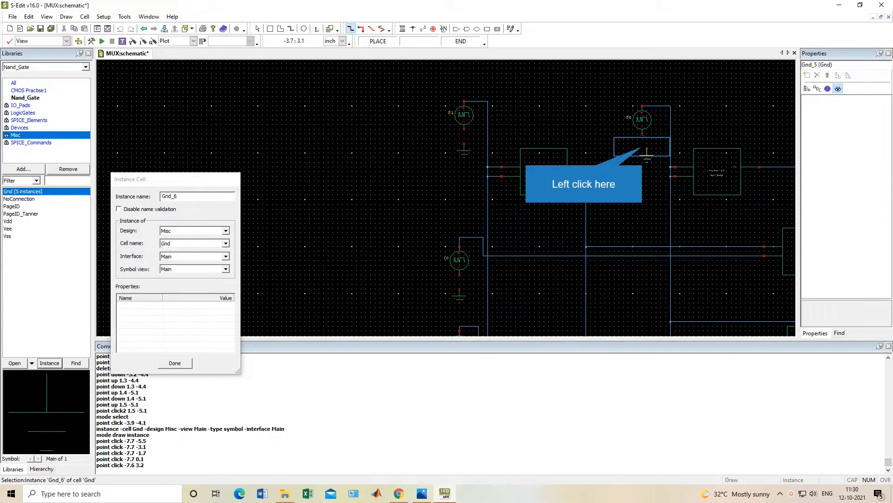
pyautogui.click(646, 150)
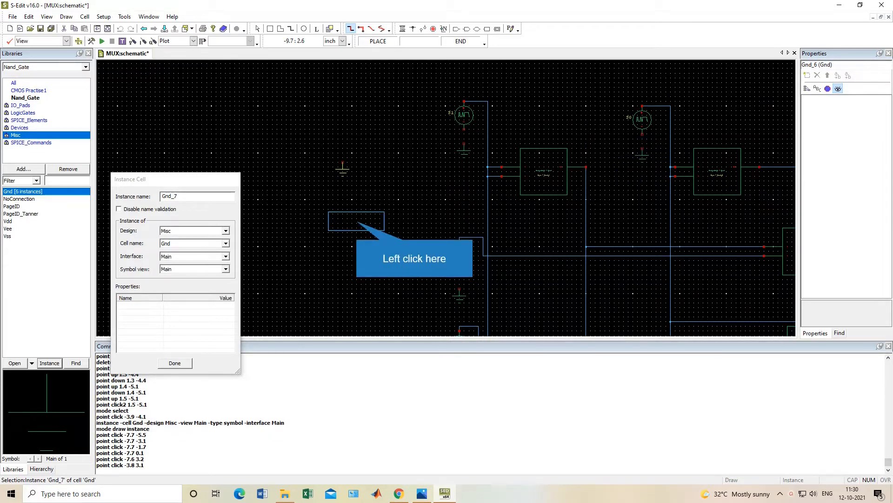
# Place one more Gnd symbol in the empty area beside I0, apart from the circuit, and finish placing instances.
pyautogui.click(356, 224)
pyautogui.press('Right')
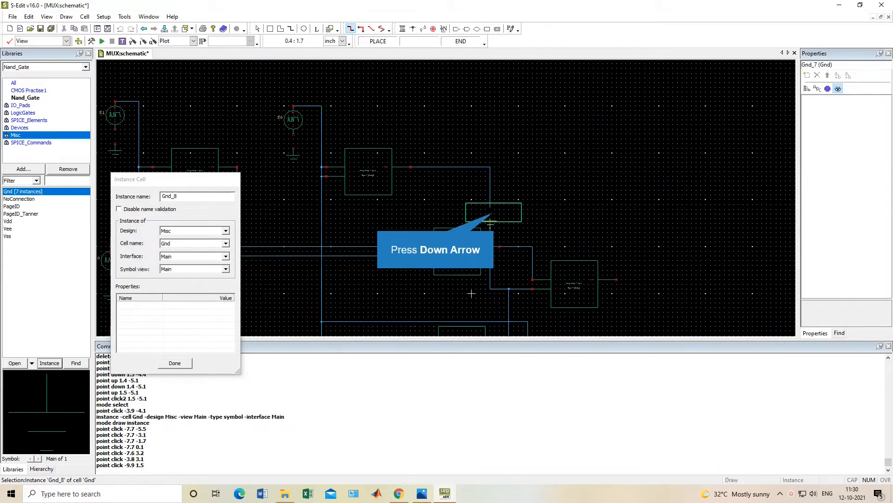
pyautogui.press('Down')
pyautogui.press('Left')
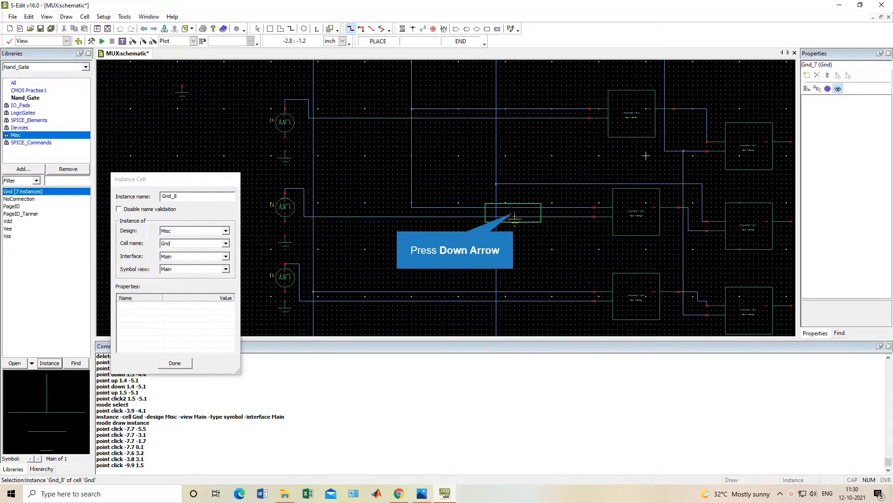
pyautogui.press('Down')
pyautogui.press('Right')
pyautogui.press('Down')
pyautogui.press('Left')
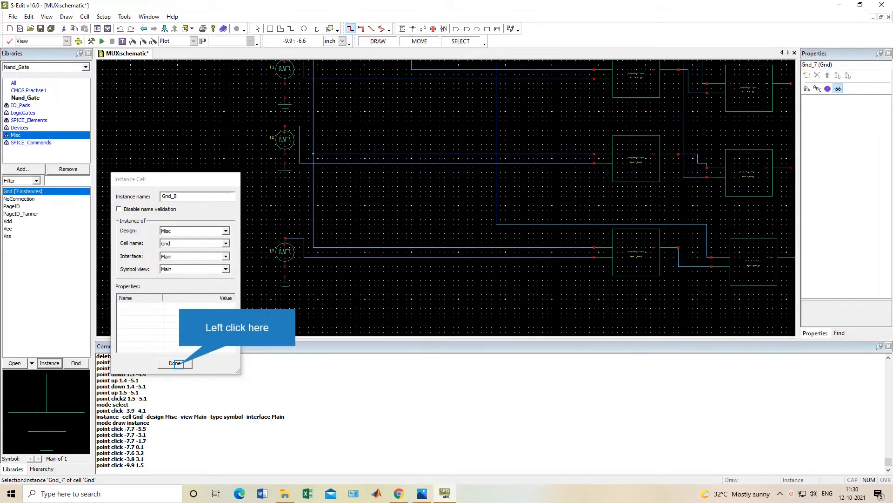
pyautogui.click(175, 363)
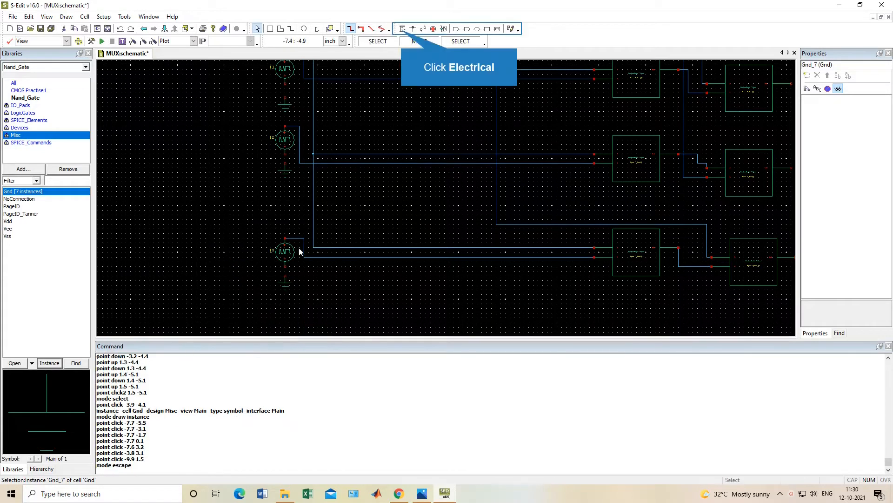
# Wire the lower terminals of the I3 and I2 sources to their ground symbols.
pyautogui.click(403, 29)
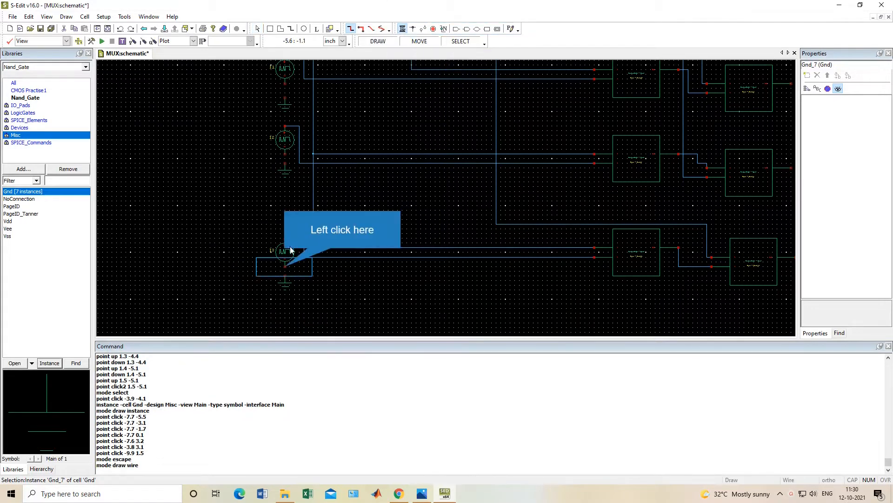
pyautogui.moveTo(285, 263); pyautogui.dragTo(285, 277)
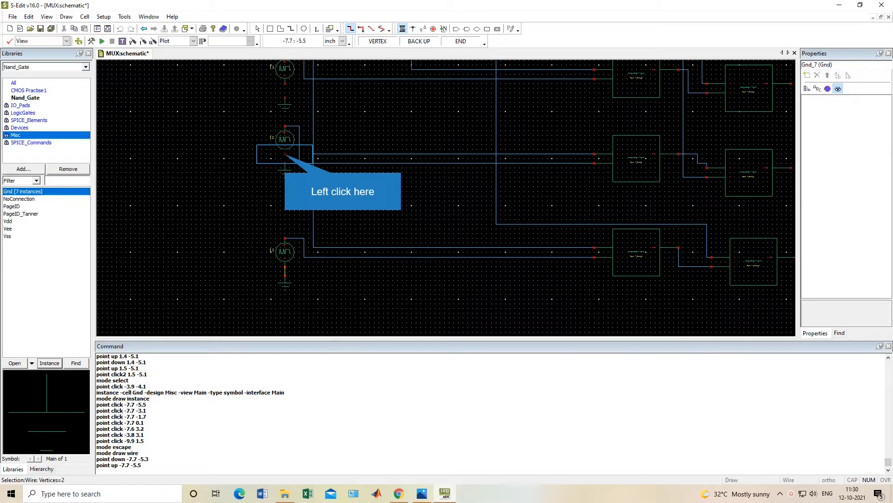
pyautogui.moveTo(285, 153); pyautogui.dragTo(285, 166)
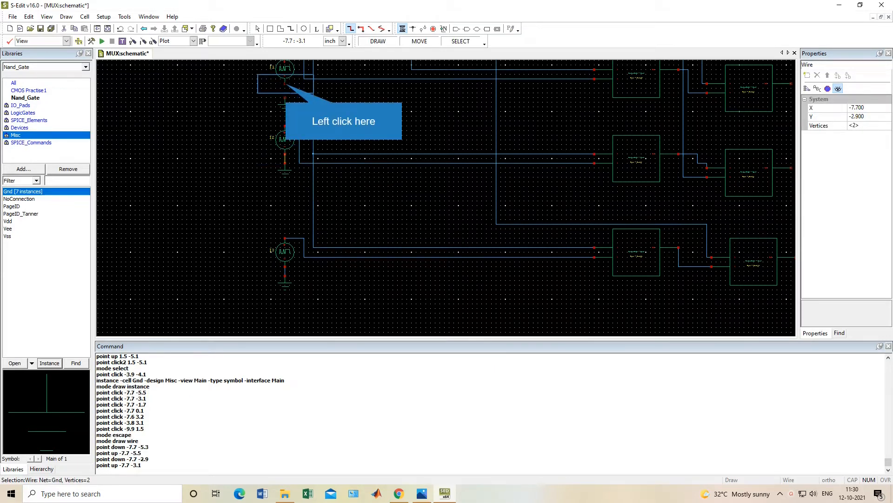
pyautogui.moveTo(285, 83); pyautogui.dragTo(285, 101)
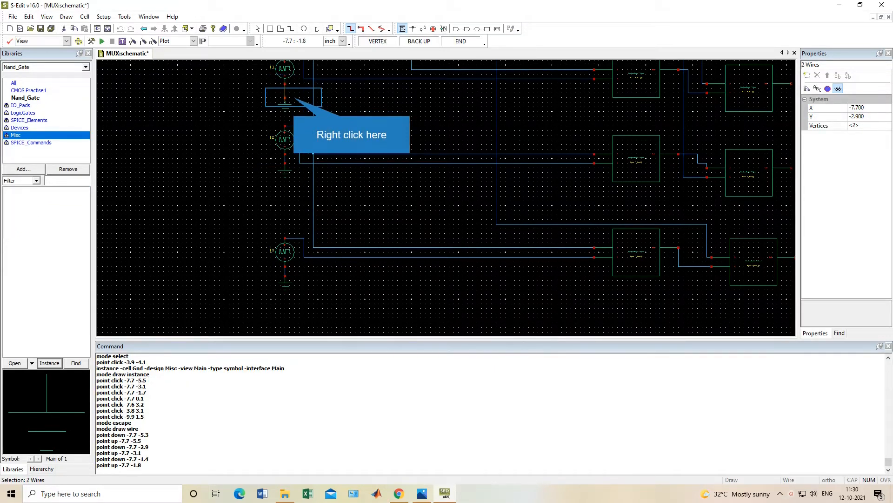
pyautogui.rightClick(296, 96)
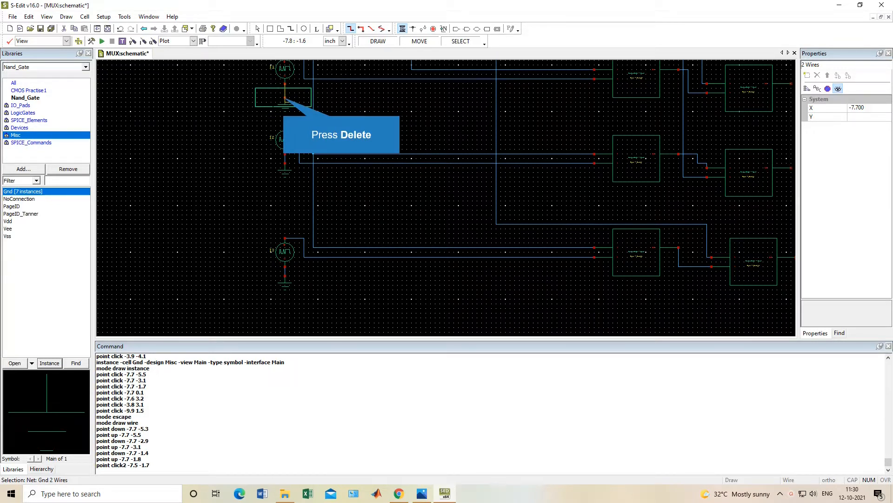
pyautogui.press('Delete')
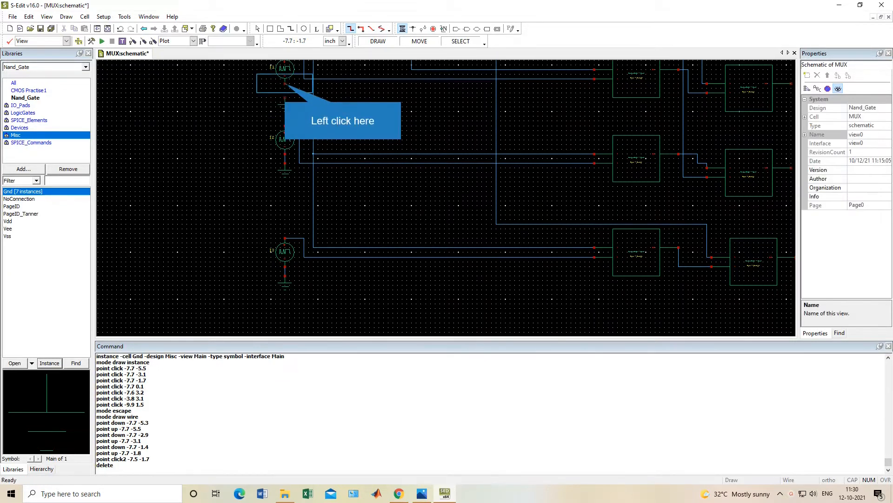
# Wire the lower terminals of the I1, I0, S1 and S0 sources to their ground symbols.
pyautogui.click(284, 86)
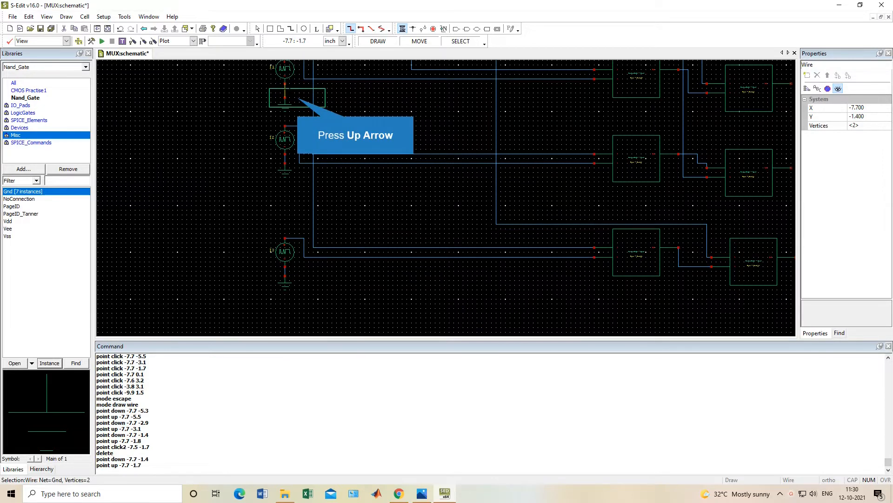
pyautogui.press('Up')
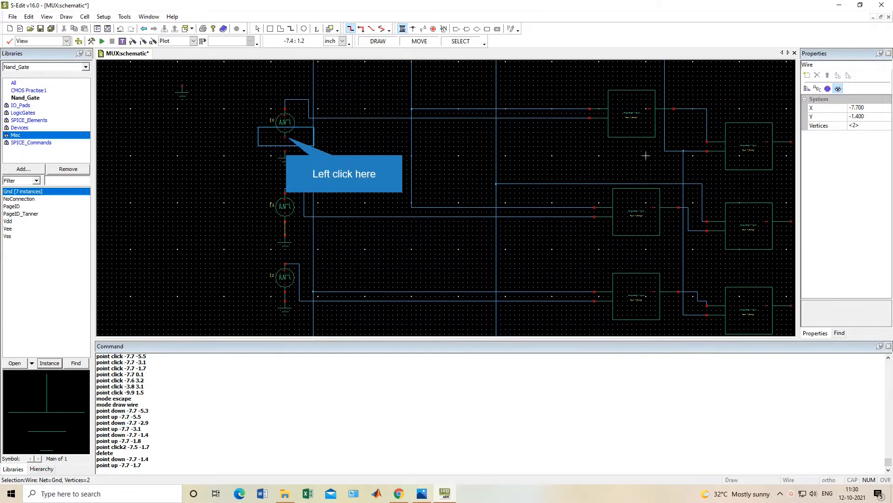
pyautogui.click(285, 139)
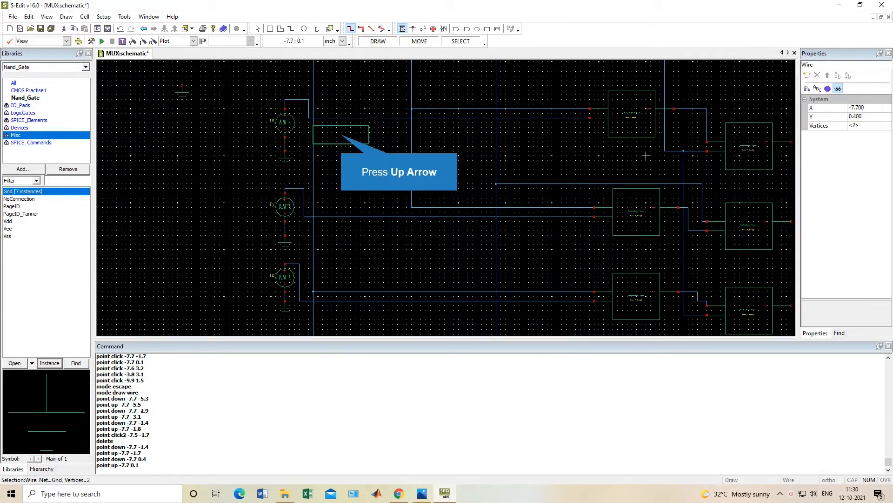
pyautogui.press('Up')
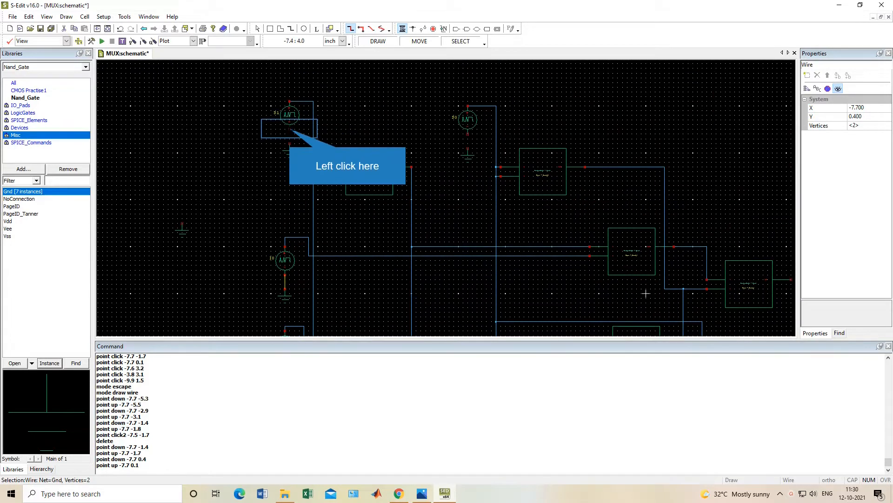
pyautogui.moveTo(289, 130); pyautogui.dragTo(293, 145)
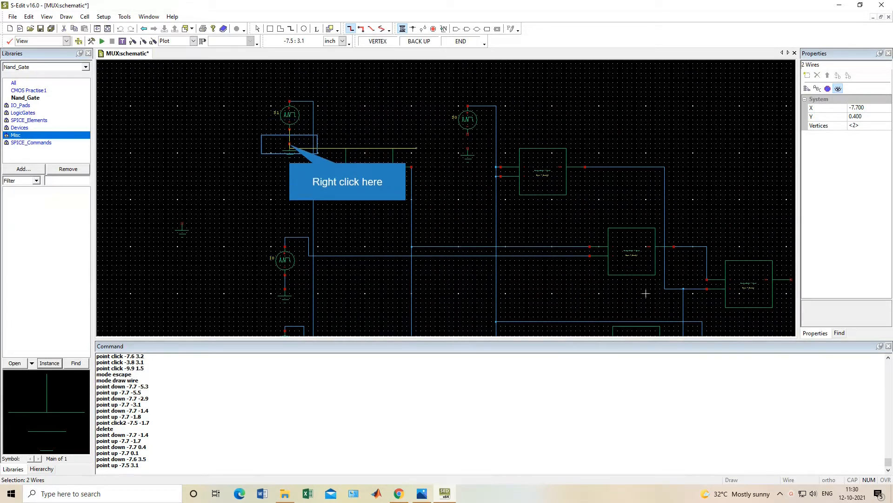
pyautogui.doubleClick(290, 142)
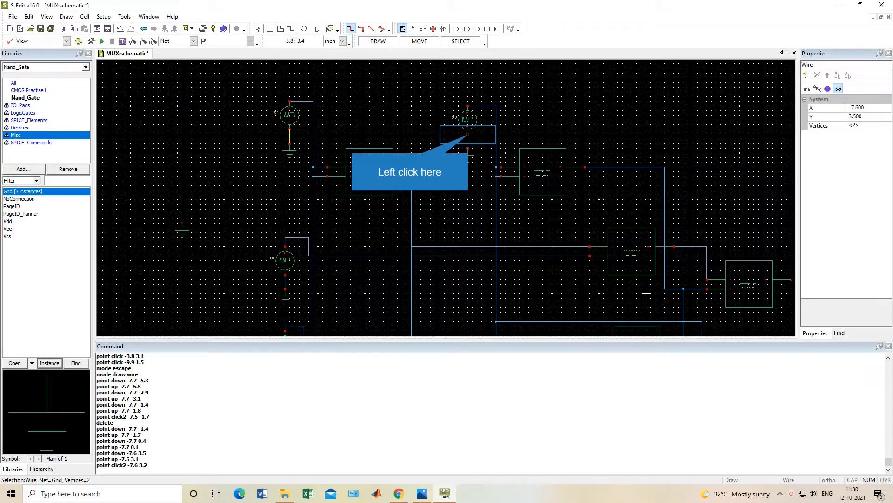
pyautogui.moveTo(467, 135); pyautogui.dragTo(467, 147)
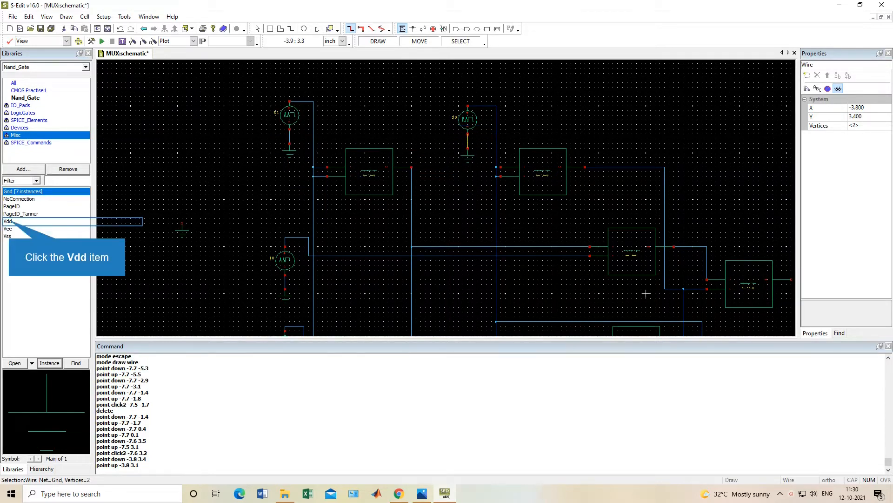
# Place a Vdd symbol from the Misc library above the separate ground symbol, beside the circuit.
pyautogui.click(9, 222)
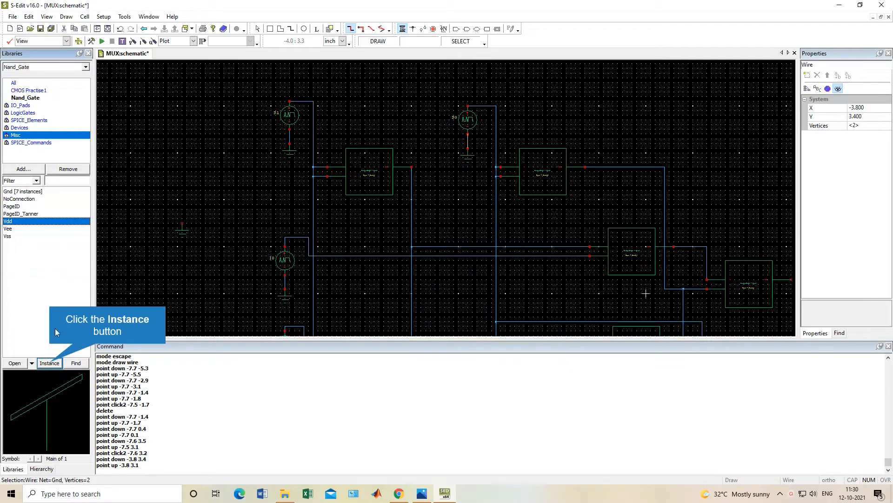
pyautogui.click(49, 363)
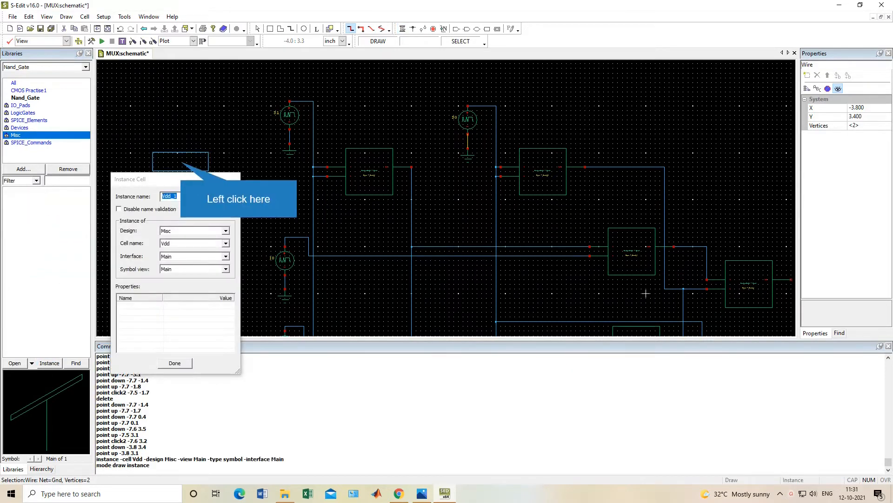
pyautogui.click(181, 161)
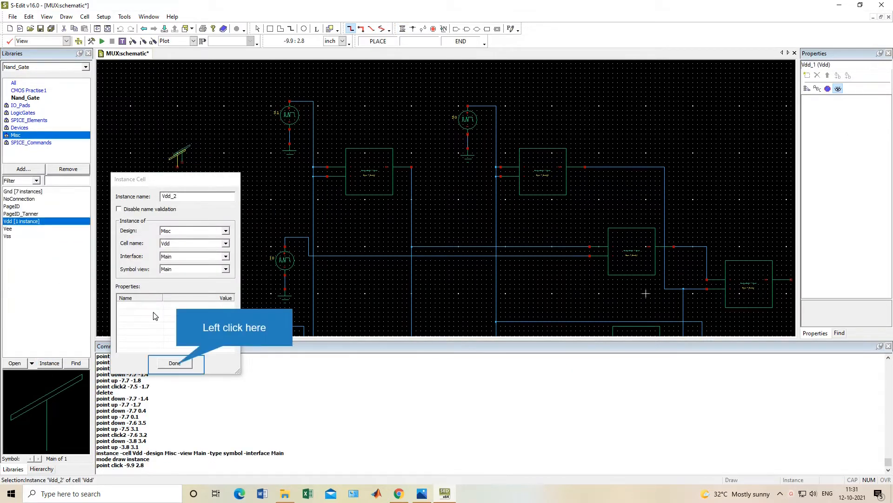
# Finish placing the Vdd symbol and place a DC VoltageSource from SPICE_Elements beside it, left of the S1 source.
pyautogui.click(176, 364)
pyautogui.click(19, 127)
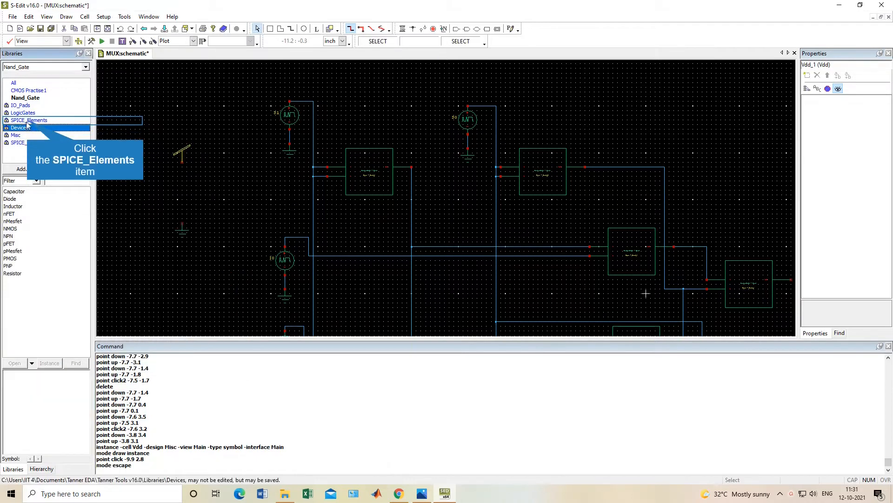
pyautogui.click(28, 121)
pyautogui.click(21, 258)
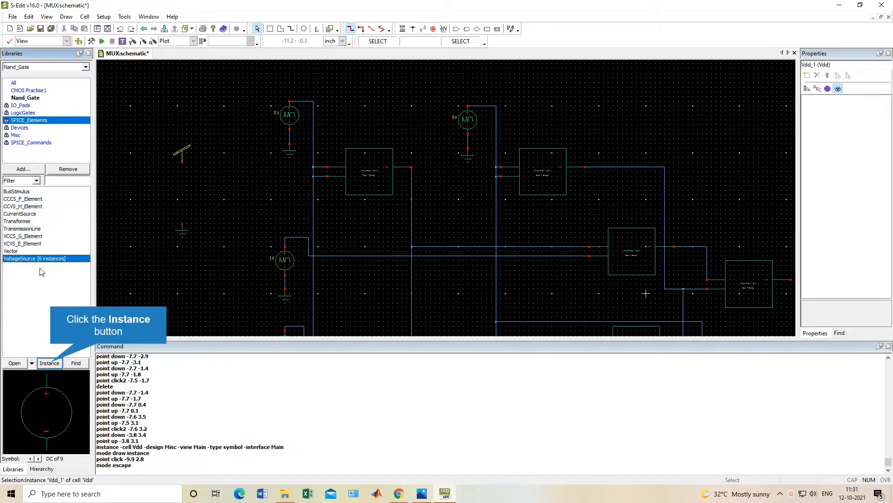
pyautogui.click(50, 364)
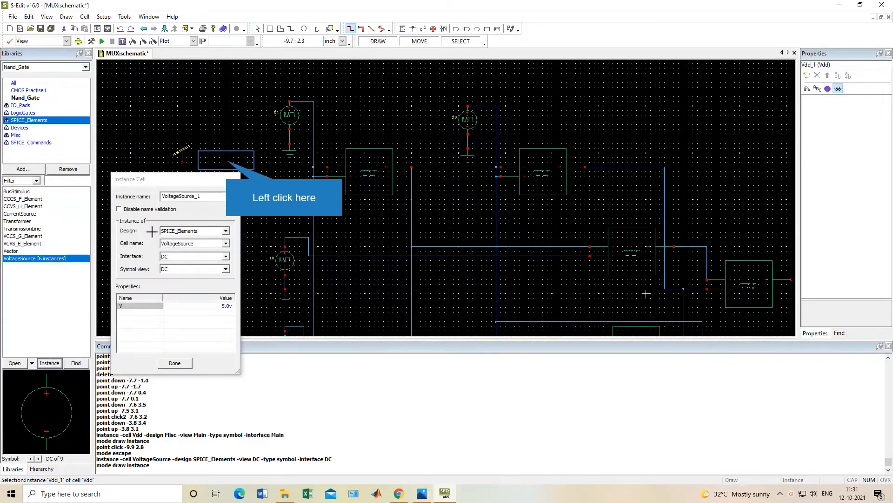
pyautogui.click(225, 162)
pyautogui.click(175, 363)
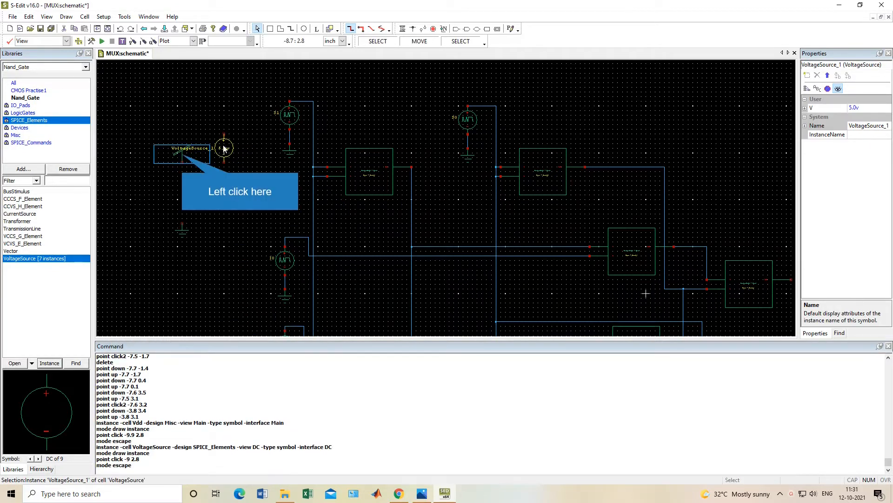
# Move the Vdd symbol directly above the new DC voltage source and the loose ground symbol directly below it.
pyautogui.click(183, 155)
pyautogui.moveTo(182, 154); pyautogui.dragTo(199, 143, button='middle')
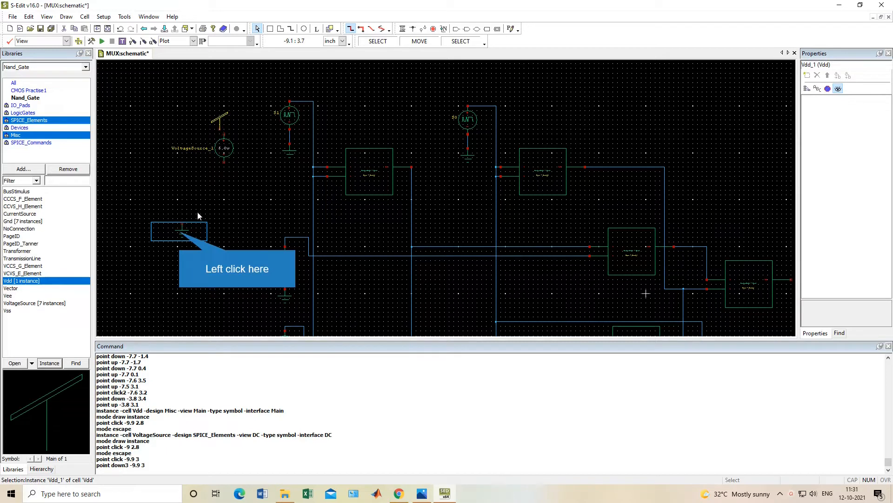
pyautogui.click(180, 232)
pyautogui.moveTo(181, 232); pyautogui.dragTo(221, 180, button='middle')
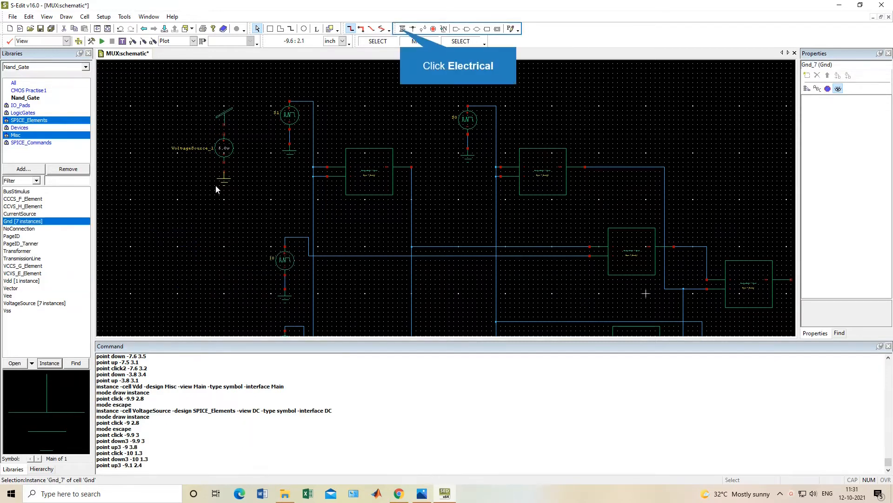
# Wire the Vdd symbol to the DC source's upper terminal and the ground symbol to its lower terminal.
pyautogui.click(403, 30)
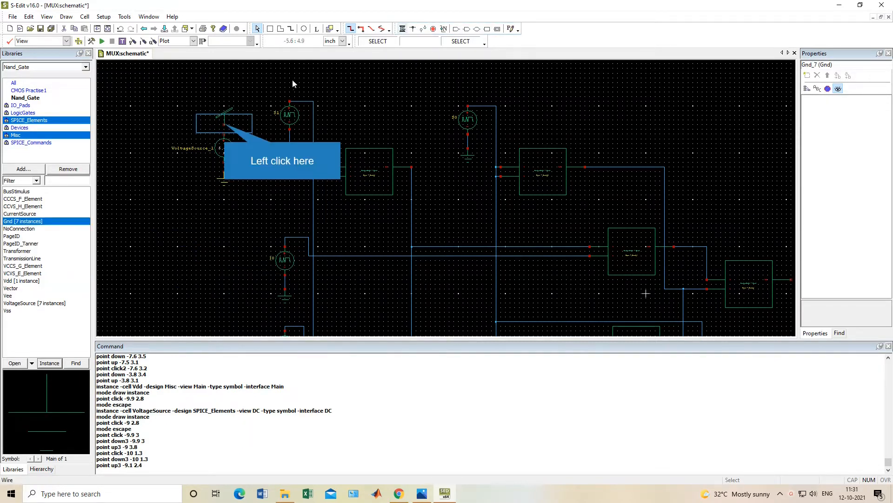
pyautogui.moveTo(224, 125); pyautogui.dragTo(224, 134)
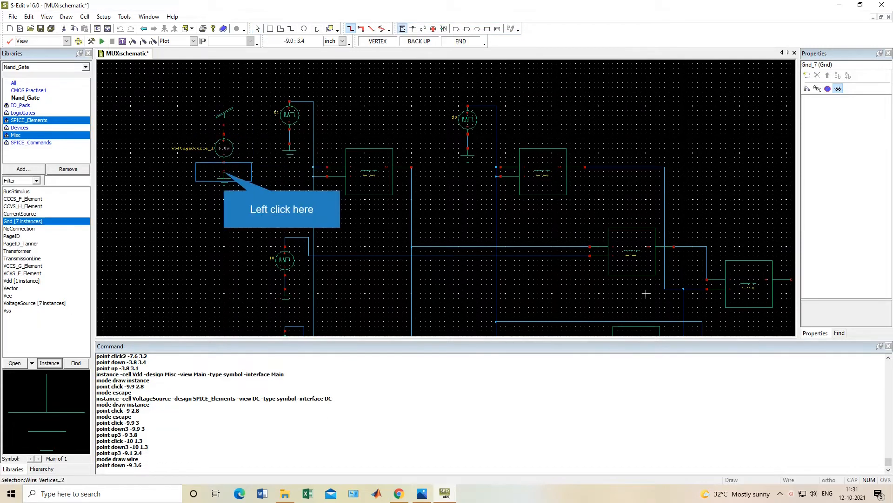
pyautogui.moveTo(224, 171); pyautogui.dragTo(224, 162)
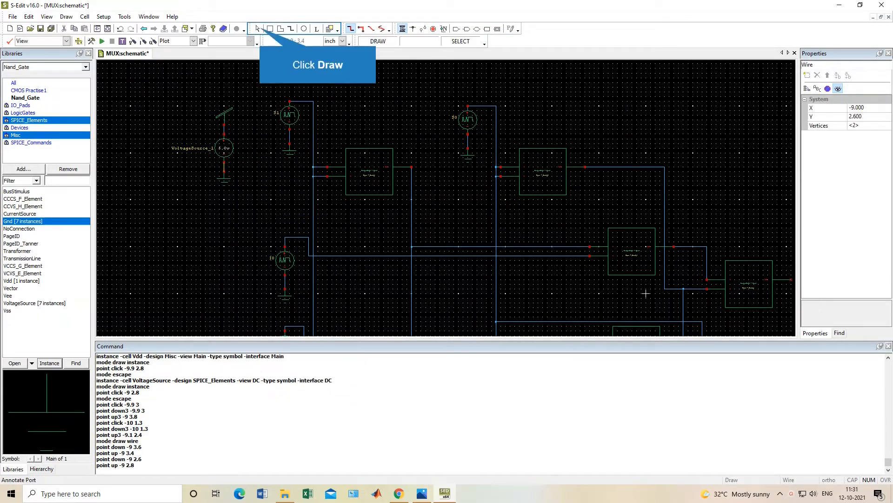
pyautogui.click(257, 29)
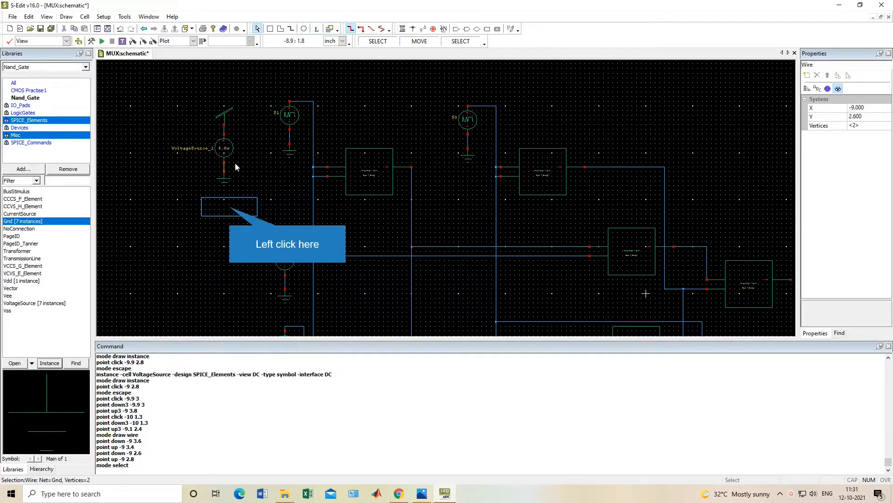
pyautogui.click(236, 168)
# Delete the short wire between Vdd and the DC source, and move the Vdd symbol slightly higher.
pyautogui.click(227, 114)
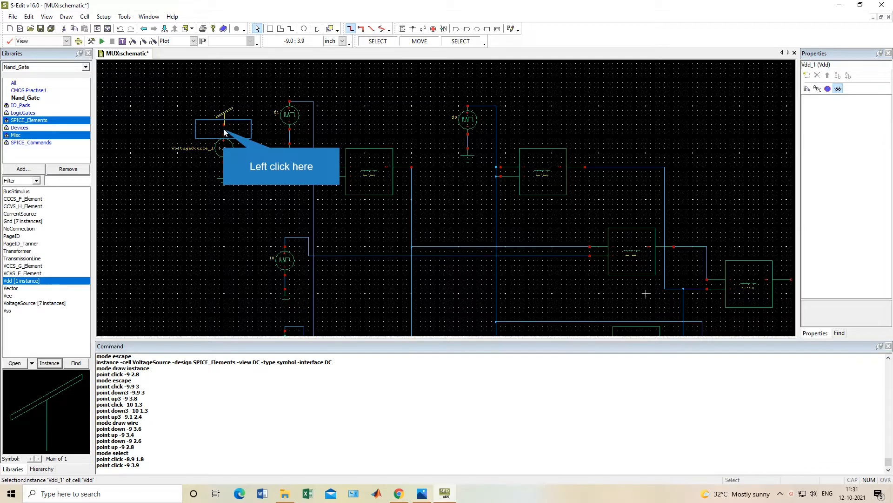
pyautogui.click(224, 130)
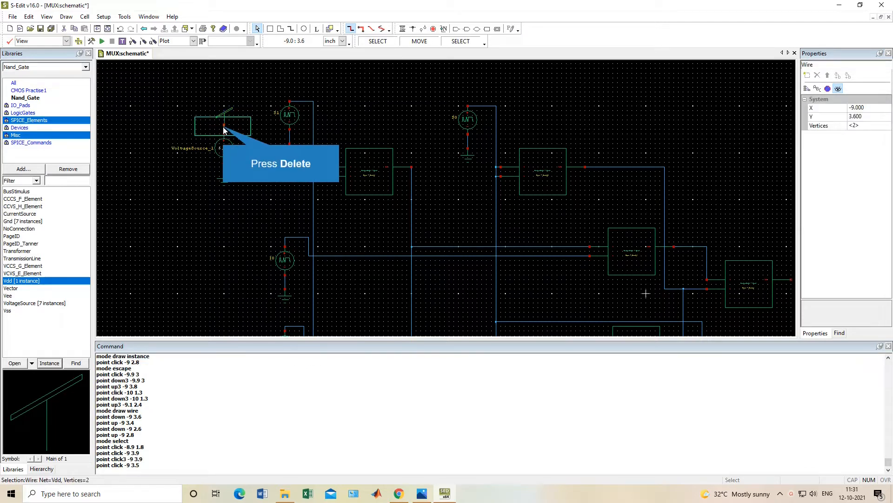
pyautogui.press('Delete')
pyautogui.click(225, 115)
pyautogui.moveTo(225, 115); pyautogui.dragTo(224, 101)
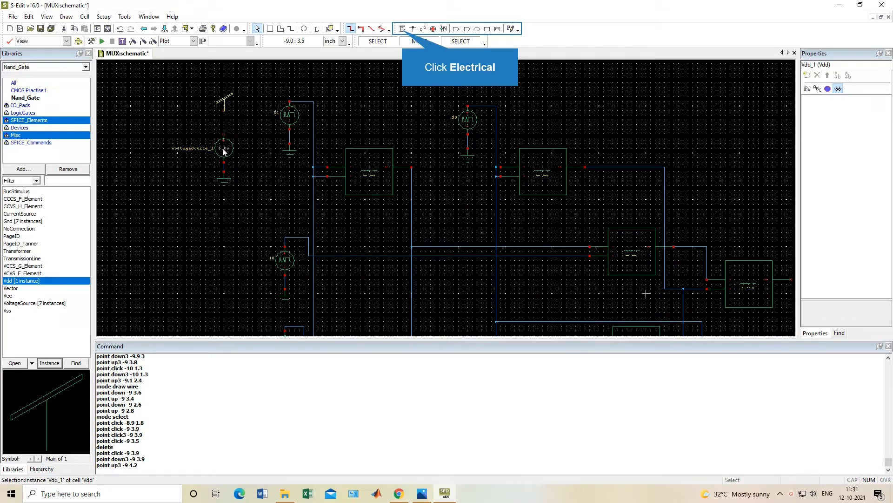
# Draw a new wire from the raised Vdd symbol to the DC voltage source's upper terminal.
pyautogui.click(403, 28)
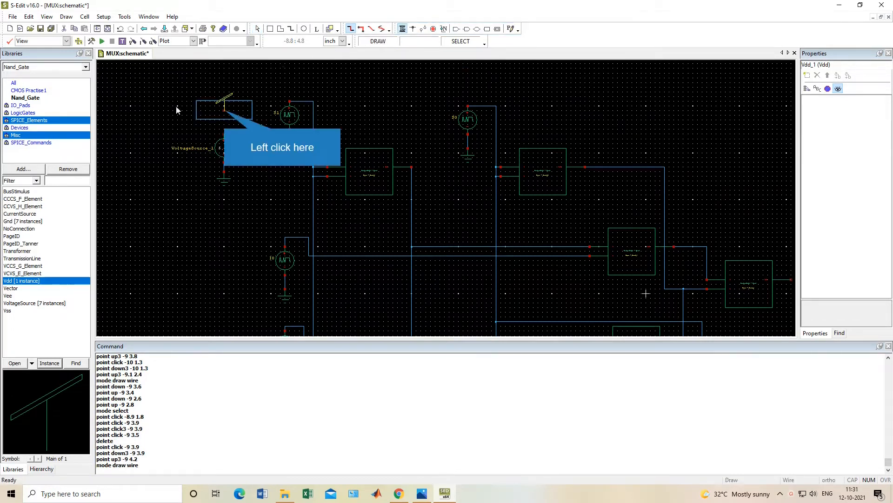
pyautogui.moveTo(224, 110); pyautogui.dragTo(224, 134)
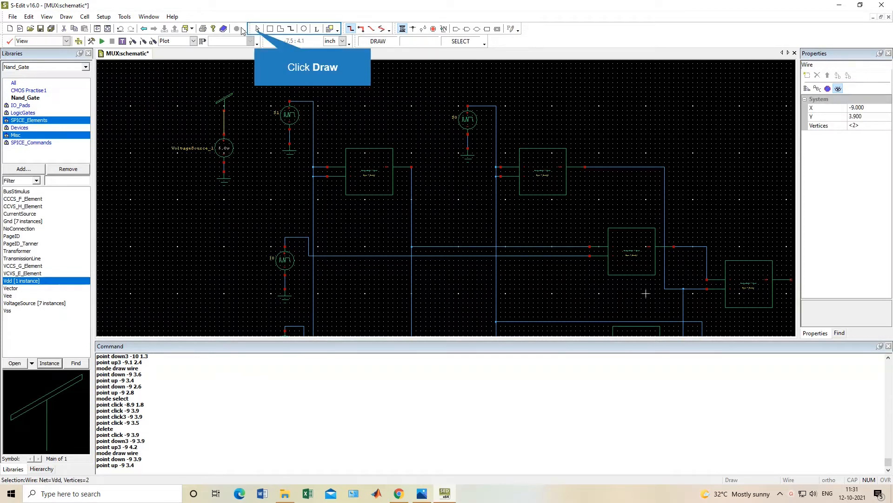
pyautogui.click(258, 28)
pyautogui.click(247, 168)
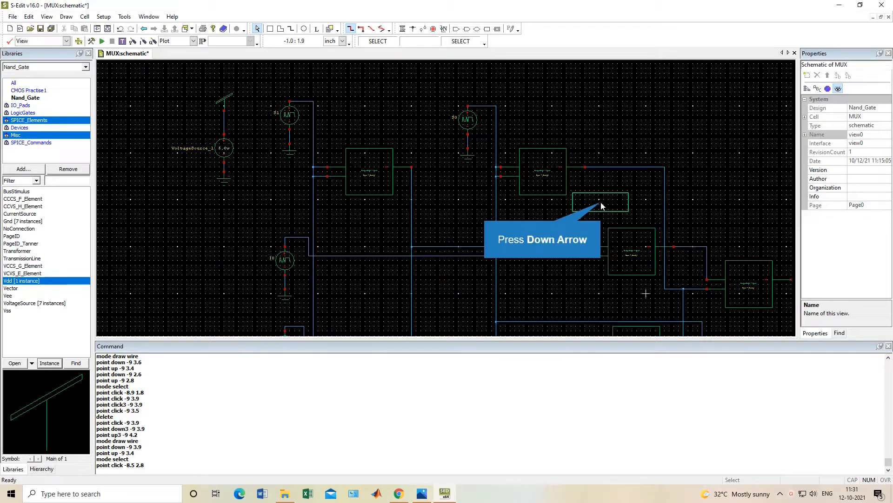
# Examine the four second-stage Nand gates and their unconnected outputs on the right side of the MUX schematic.
pyautogui.press('Down')
pyautogui.press('Down')
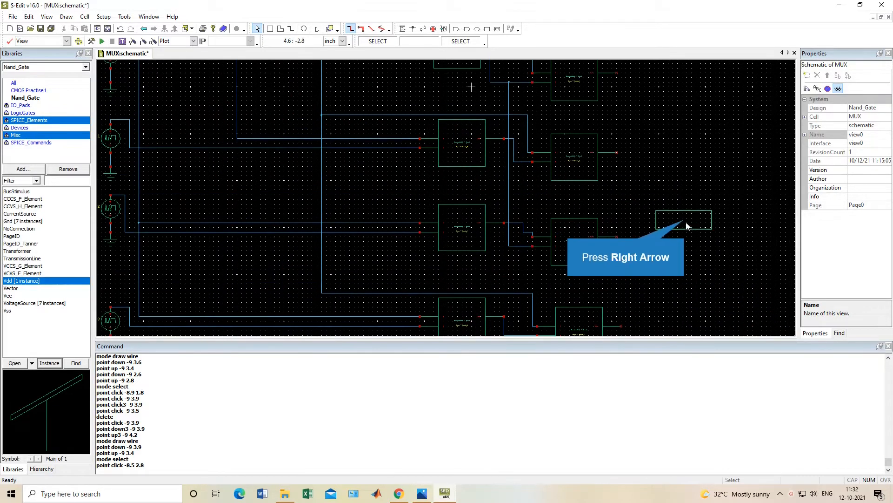
pyautogui.press('Right')
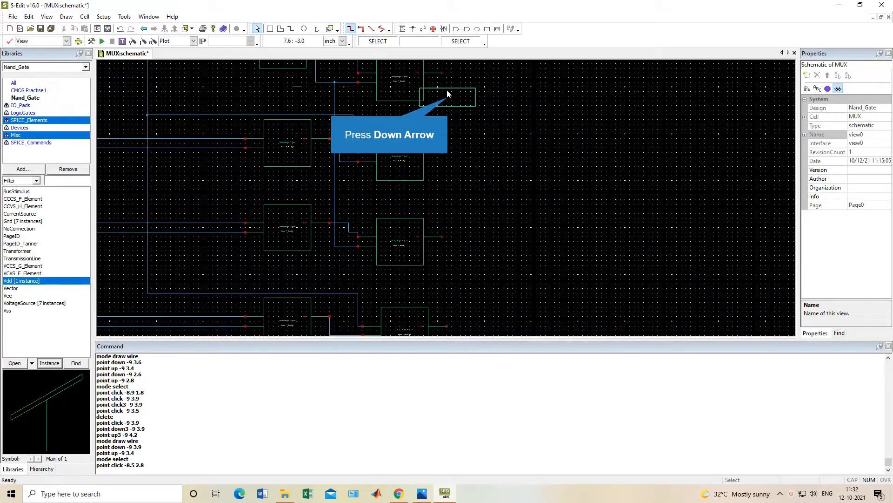
pyautogui.press('Down')
pyautogui.press('Up')
pyautogui.click(397, 163)
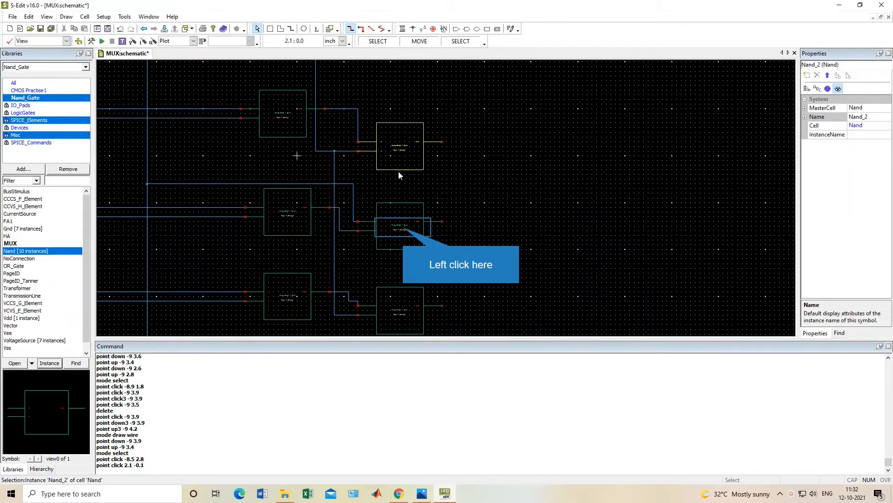
pyautogui.click(404, 314)
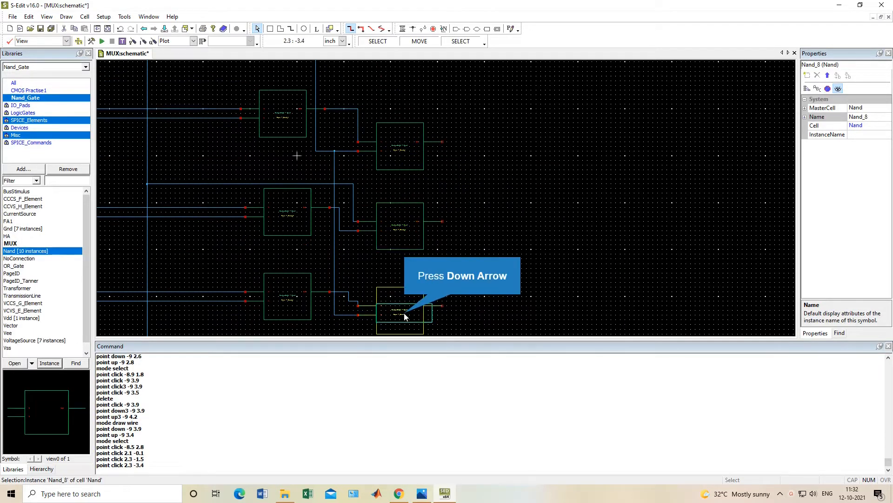
pyautogui.press('Down')
pyautogui.press('Down')
pyautogui.click(408, 267)
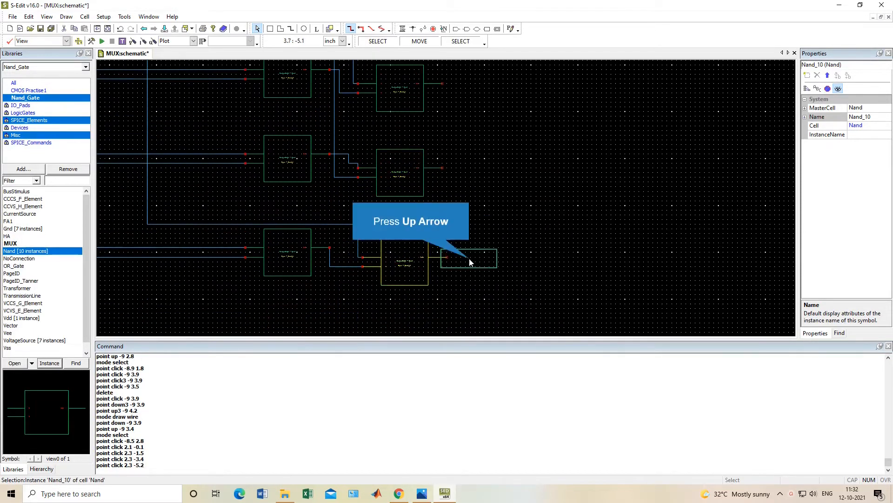
pyautogui.press('Up')
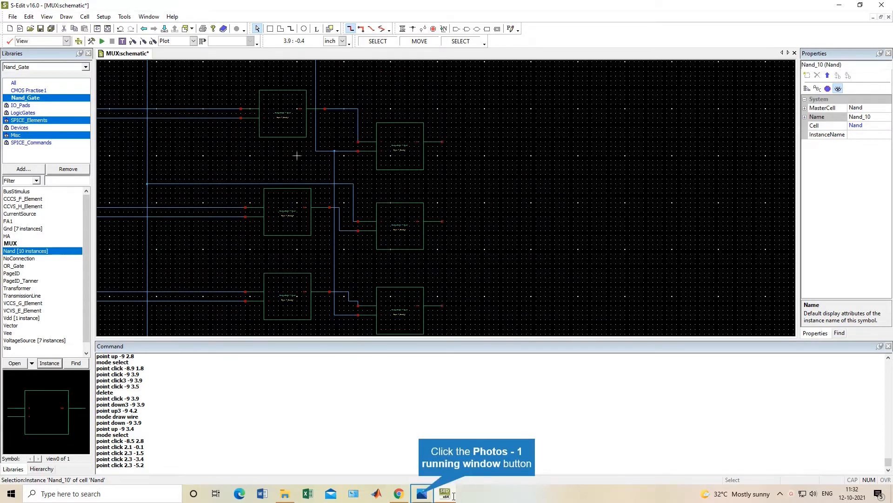
# Switch to 36.png in Photos to review the 4x1 multiplexer diagram, and return to the schematic.
pyautogui.click(417, 495)
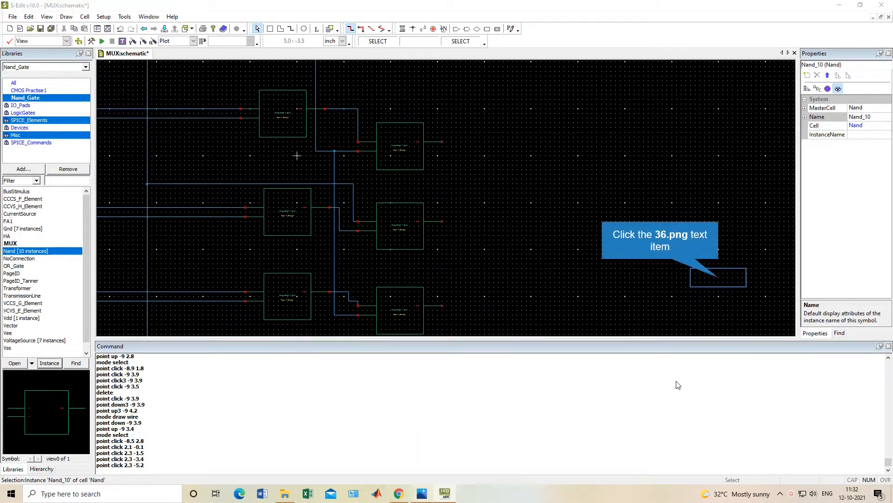
pyautogui.click(716, 273)
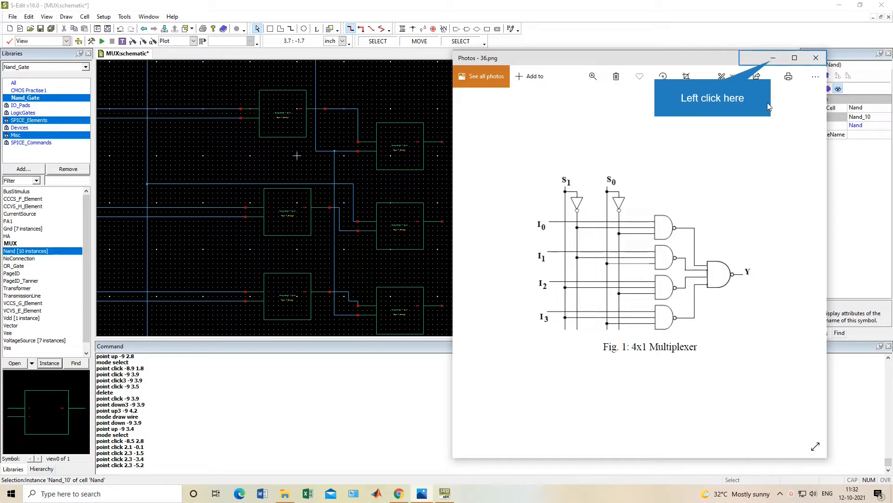
pyautogui.click(772, 58)
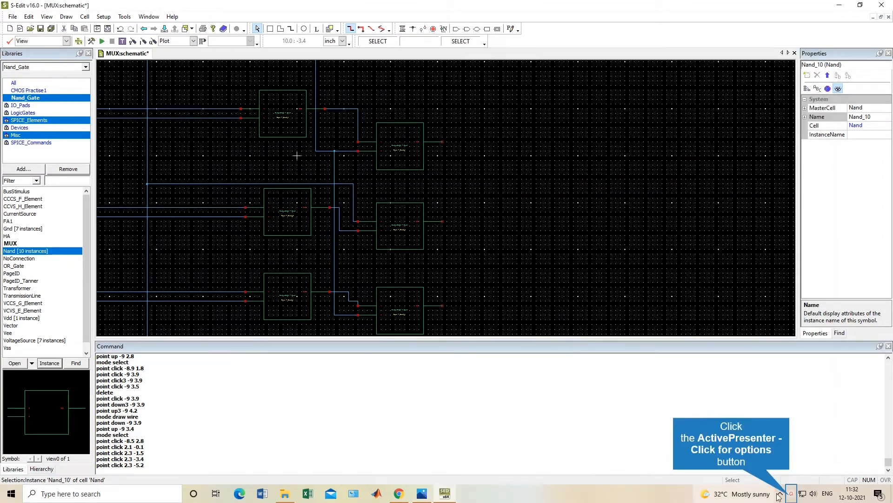
pyautogui.click(791, 493)
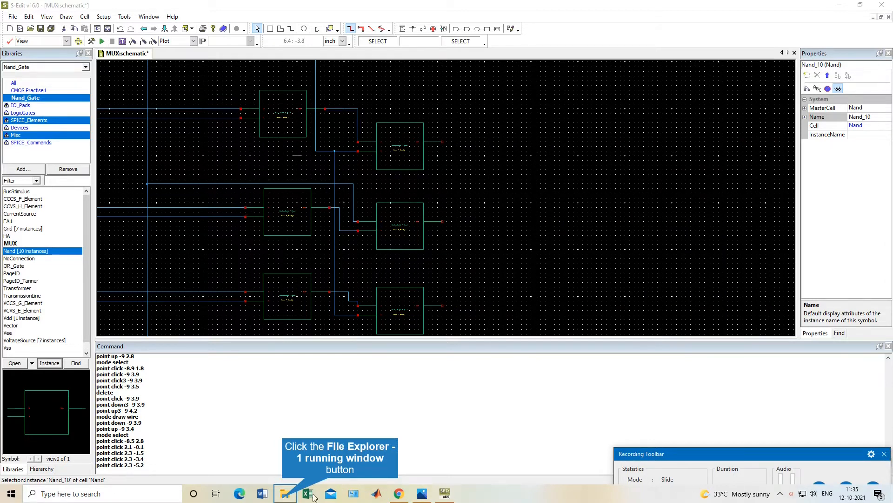
# Open 124.JPG from the VLSI 19-23 folder to study the two-input NAND network, and return to the S-Edit schematic.
pyautogui.click(285, 496)
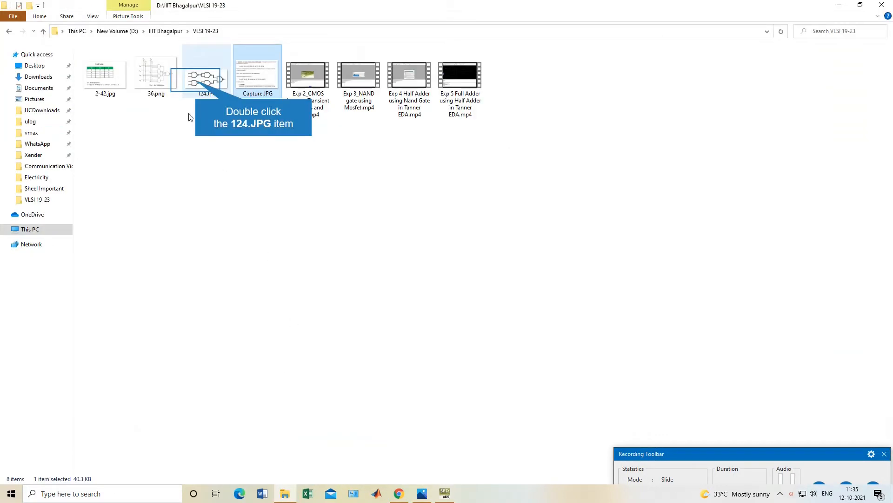
pyautogui.doubleClick(194, 84)
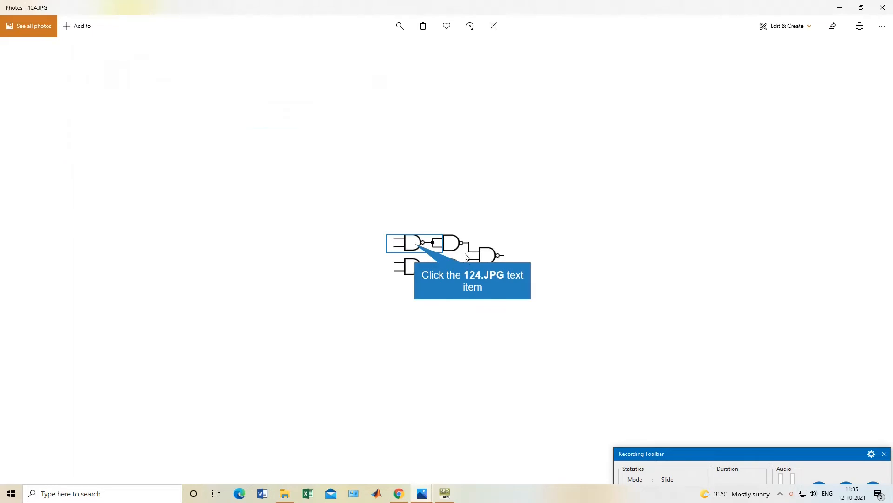
pyautogui.click(416, 246)
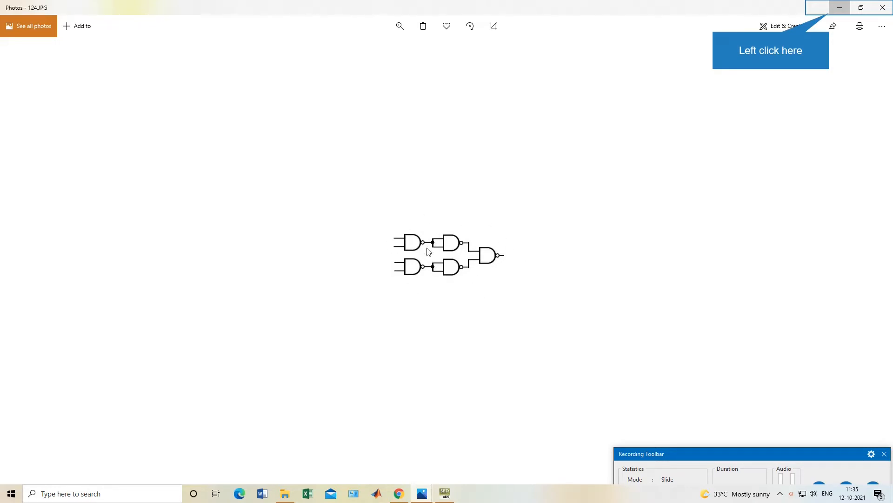
pyautogui.click(840, 8)
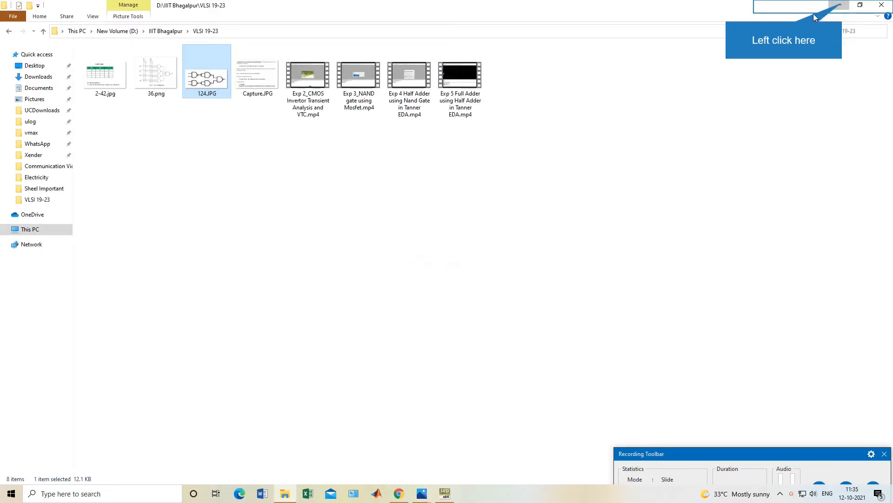
pyautogui.click(840, 6)
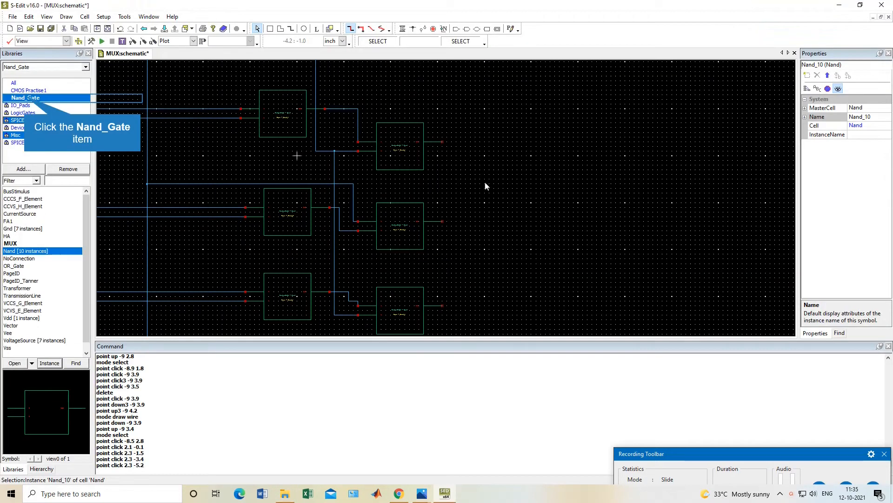
# Place five more Nand instances from the Nand_Gate library beside the second stage: two columns of two and a single output gate.
pyautogui.click(26, 98)
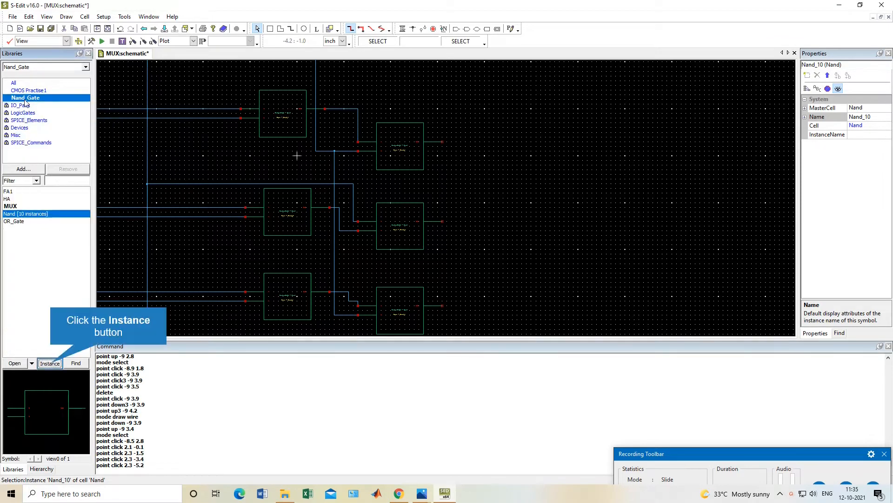
pyautogui.click(49, 363)
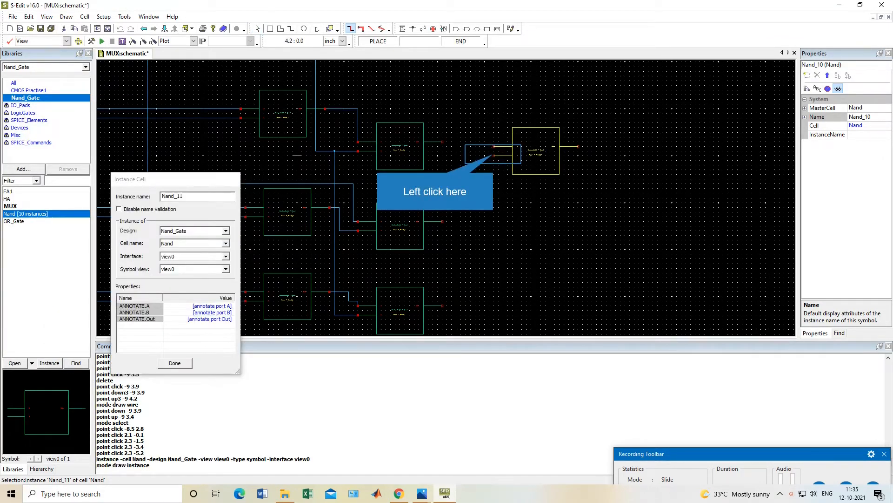
pyautogui.click(494, 154)
pyautogui.click(498, 229)
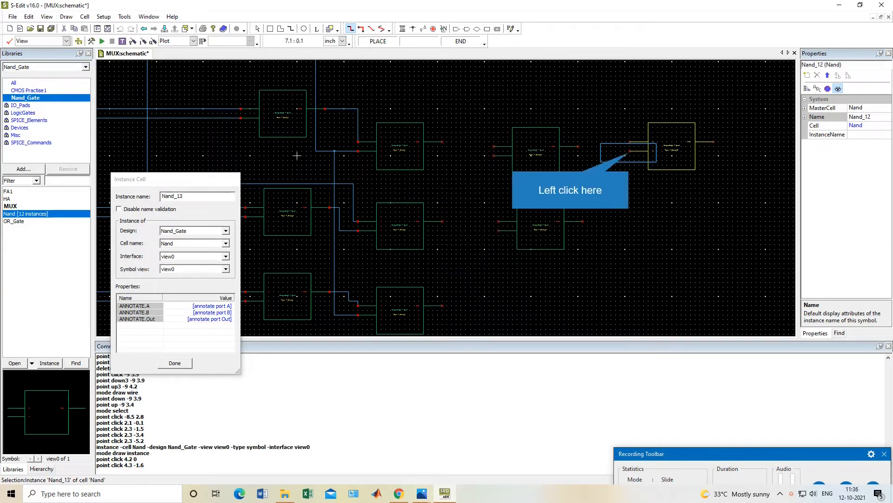
pyautogui.click(629, 150)
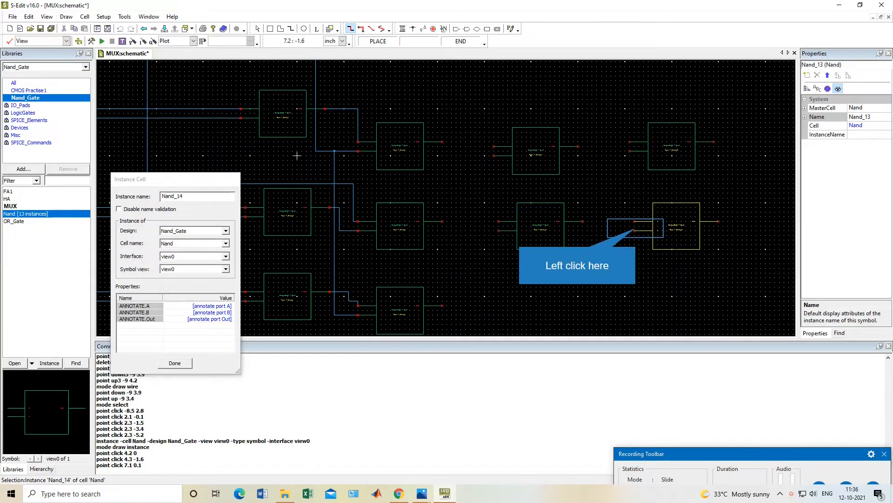
pyautogui.click(632, 228)
pyautogui.click(740, 186)
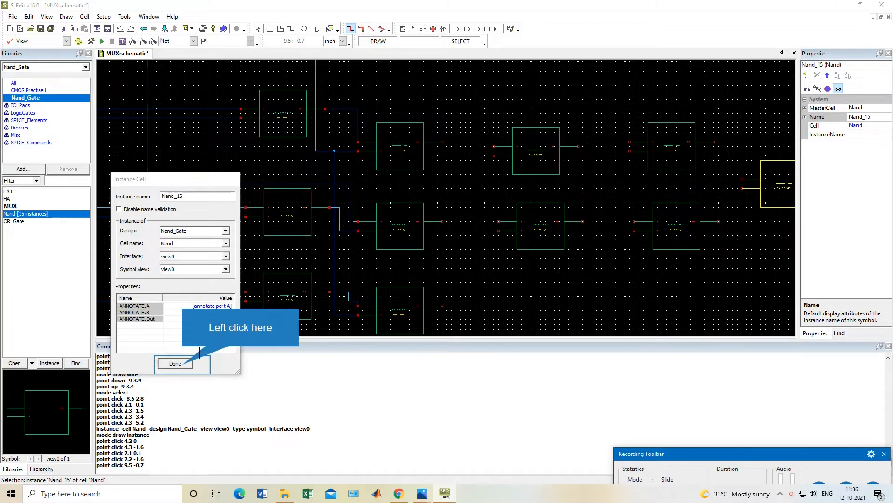
pyautogui.click(188, 363)
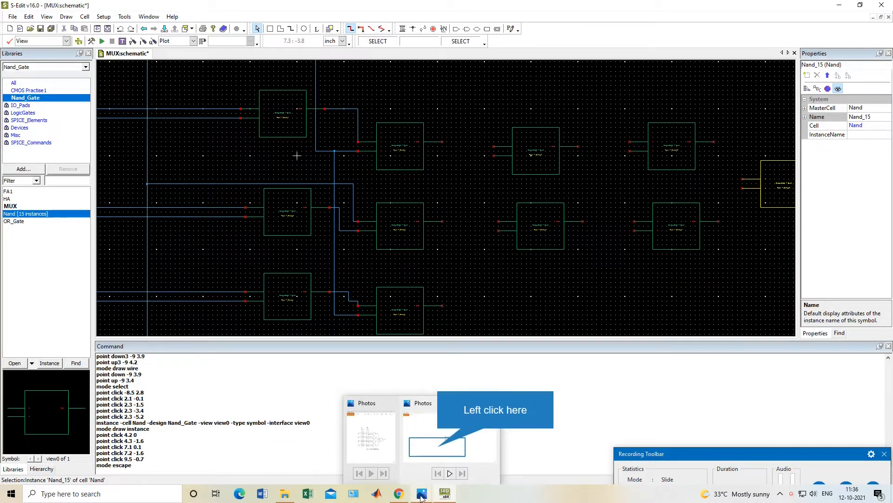
# Check the NAND network in 124.JPG, and space the two third-stage Nand gates vertically between their pairs of second-stage outputs.
pyautogui.click(464, 412)
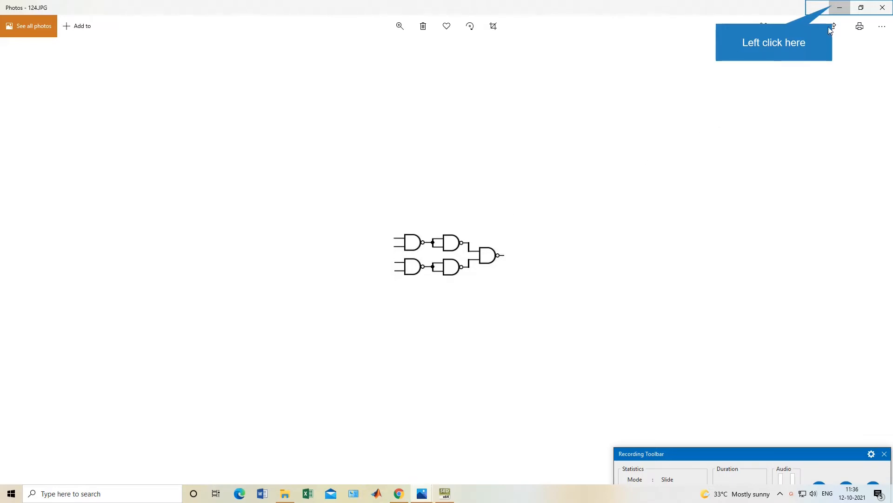
pyautogui.click(840, 8)
pyautogui.click(538, 239)
pyautogui.moveTo(538, 240); pyautogui.dragTo(534, 323, button='middle')
pyautogui.press('Down')
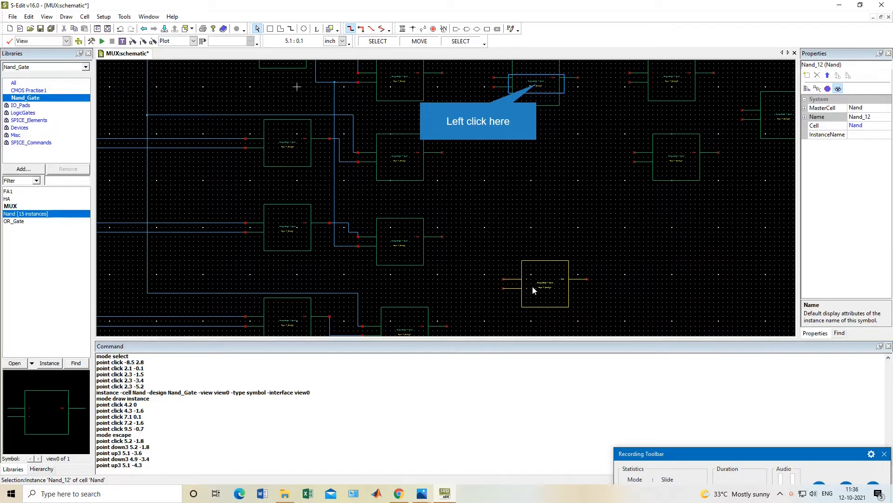
pyautogui.moveTo(532, 60); pyautogui.dragTo(538, 90)
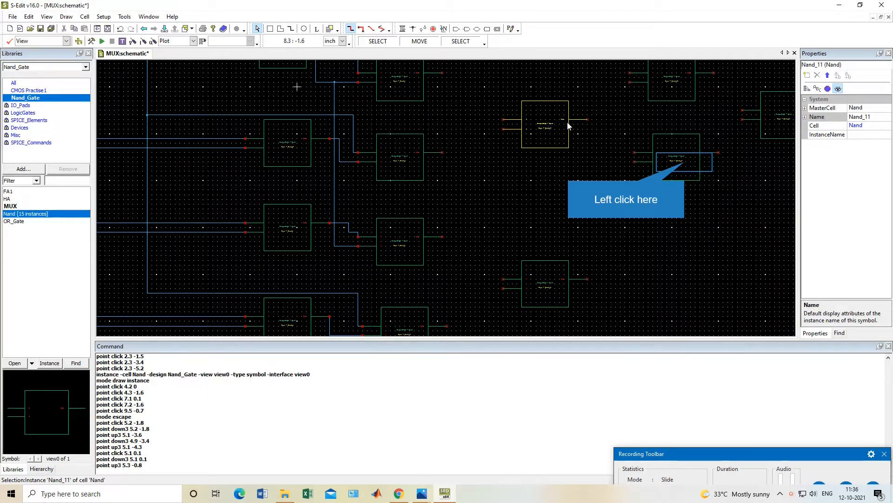
# Align the two fourth-stage Nand gates with the third-stage gates, and position the final Nand gate midway between them.
pyautogui.moveTo(670, 156); pyautogui.dragTo(684, 276)
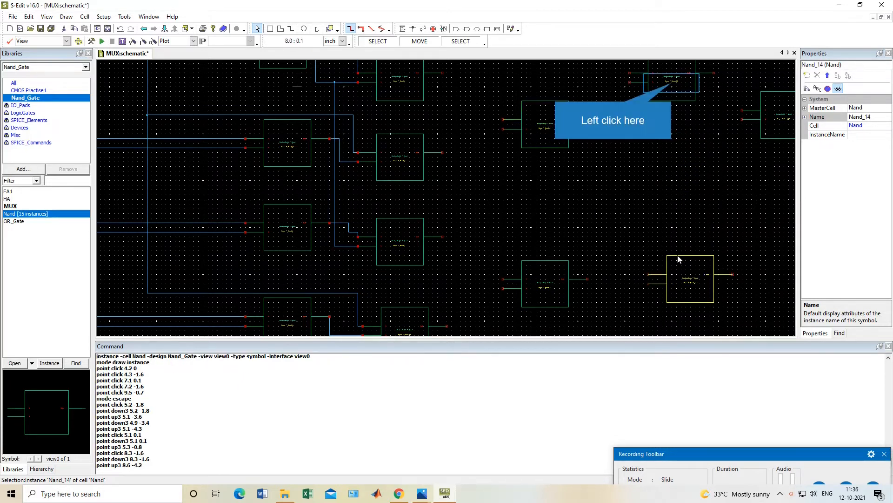
pyautogui.click(671, 83)
pyautogui.moveTo(671, 87); pyautogui.dragTo(671, 124)
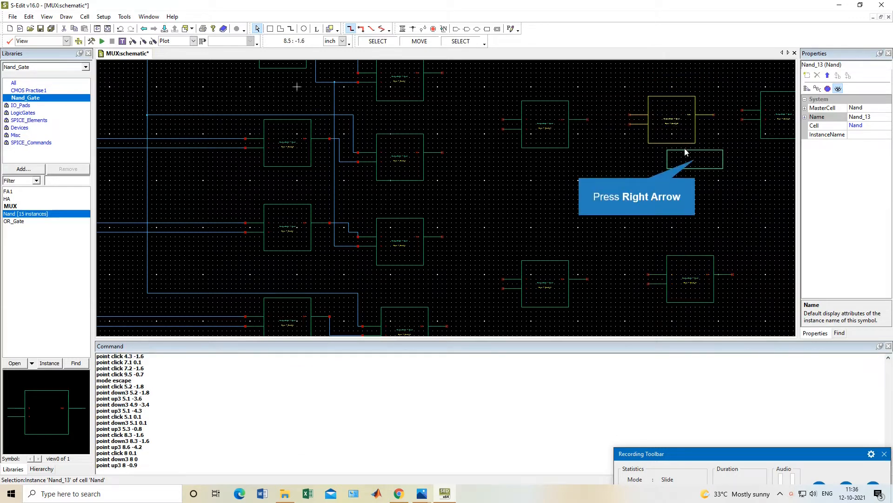
pyautogui.press('Right')
pyautogui.moveTo(616, 127); pyautogui.dragTo(624, 198)
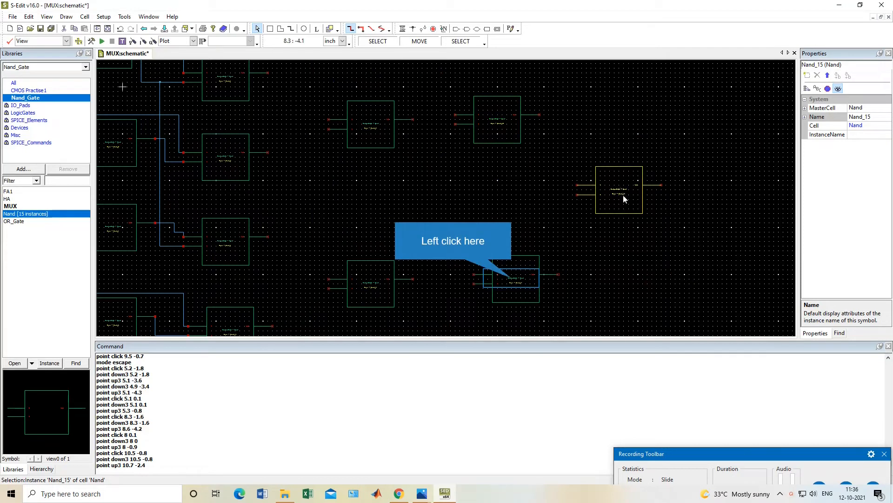
pyautogui.moveTo(521, 279); pyautogui.dragTo(508, 282)
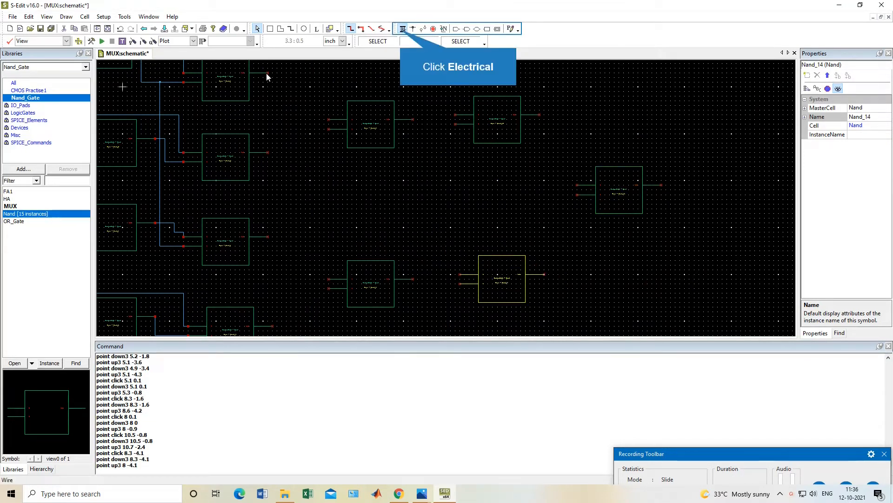
# Wire the four second-stage Nand outputs in pairs to the inputs of the upper and lower third-stage Nand gates.
pyautogui.click(403, 29)
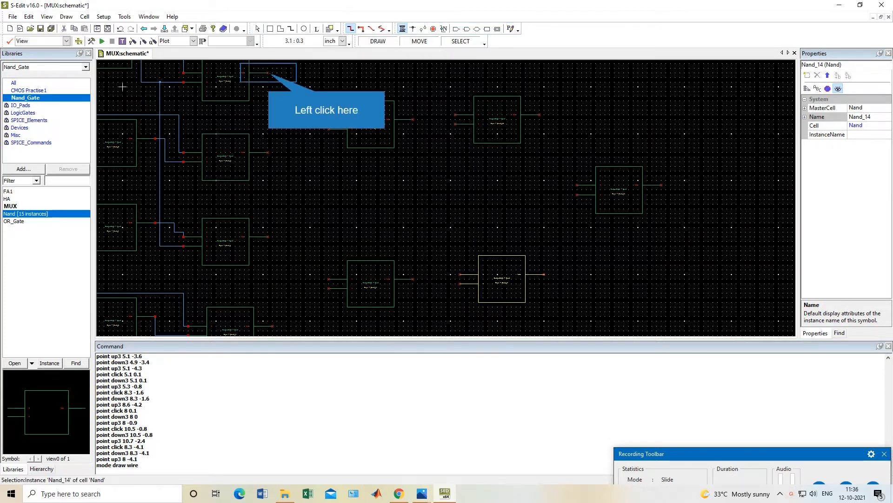
pyautogui.moveTo(268, 73)
pyautogui.mouseDown()
pyautogui.moveTo(328, 82)
pyautogui.moveTo(328, 119)
pyautogui.mouseUp()
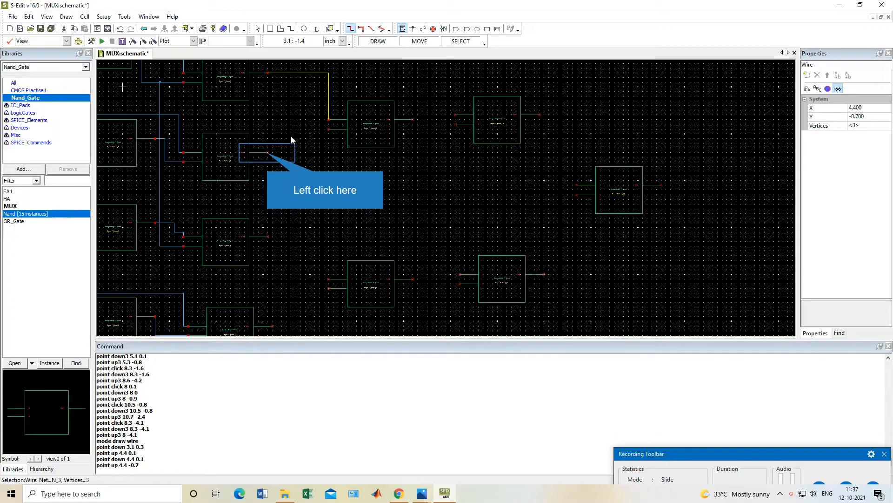
pyautogui.moveTo(268, 152); pyautogui.dragTo(328, 129)
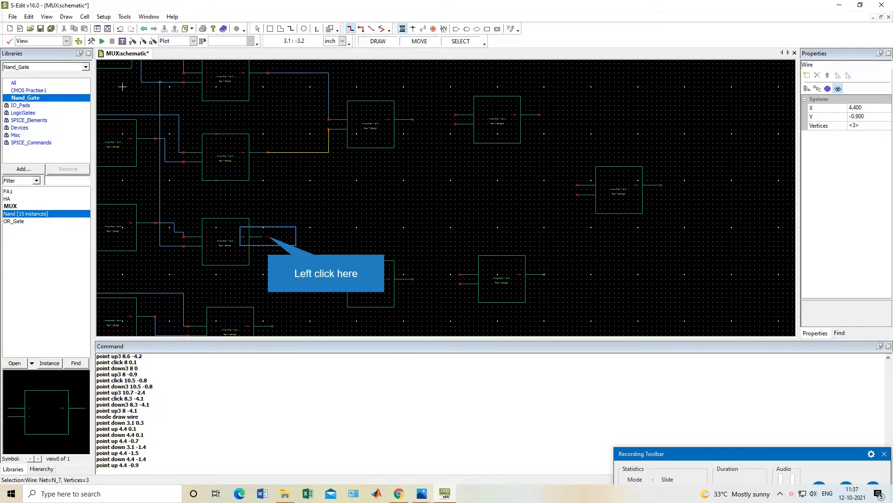
pyautogui.moveTo(268, 236); pyautogui.dragTo(329, 237)
pyautogui.moveTo(328, 237); pyautogui.dragTo(333, 278)
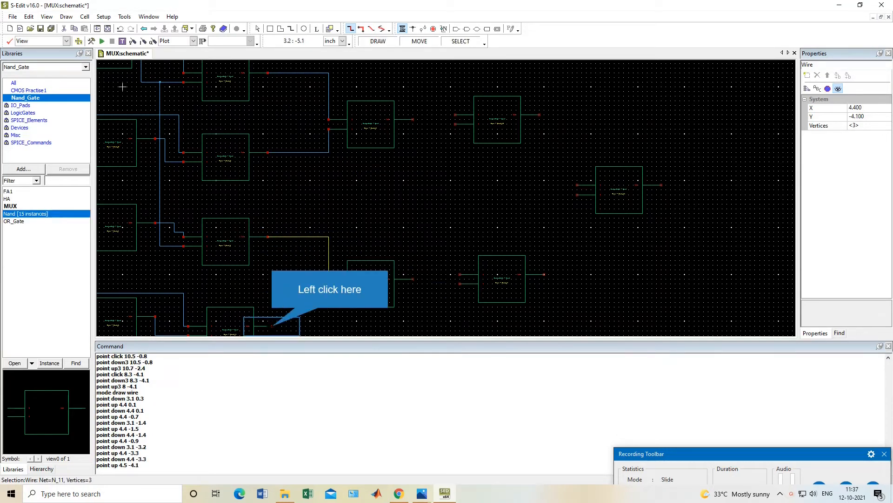
pyautogui.moveTo(272, 325); pyautogui.dragTo(328, 288)
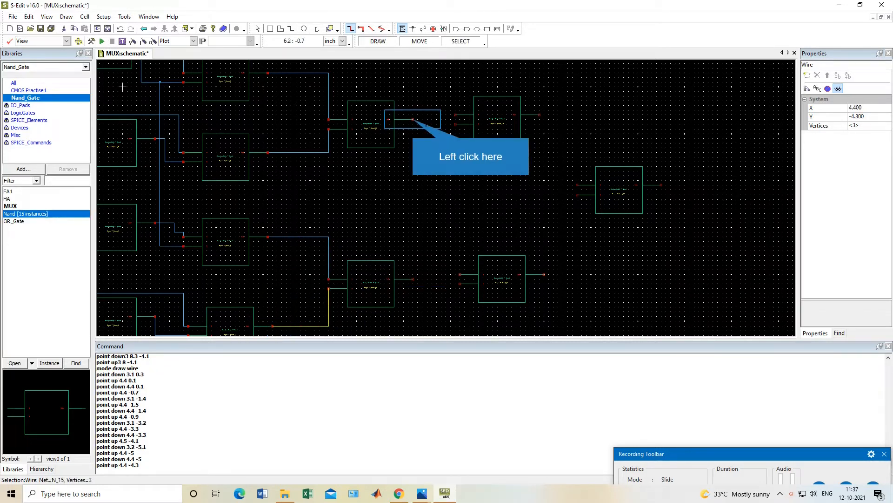
# Wire each third-stage output to both inputs of its fourth-stage Nand, and the upper fourth-stage output to the final gate's upper input.
pyautogui.moveTo(412, 120); pyautogui.dragTo(441, 118)
pyautogui.moveTo(441, 117)
pyautogui.mouseDown()
pyautogui.moveTo(455, 115)
pyautogui.moveTo(442, 120)
pyautogui.mouseUp()
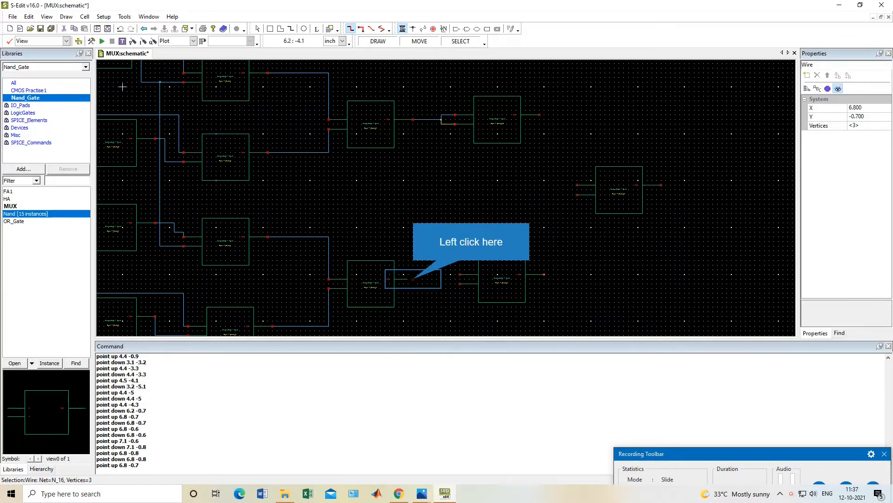
pyautogui.moveTo(413, 279)
pyautogui.mouseDown()
pyautogui.moveTo(460, 274)
pyautogui.moveTo(446, 279)
pyautogui.mouseUp()
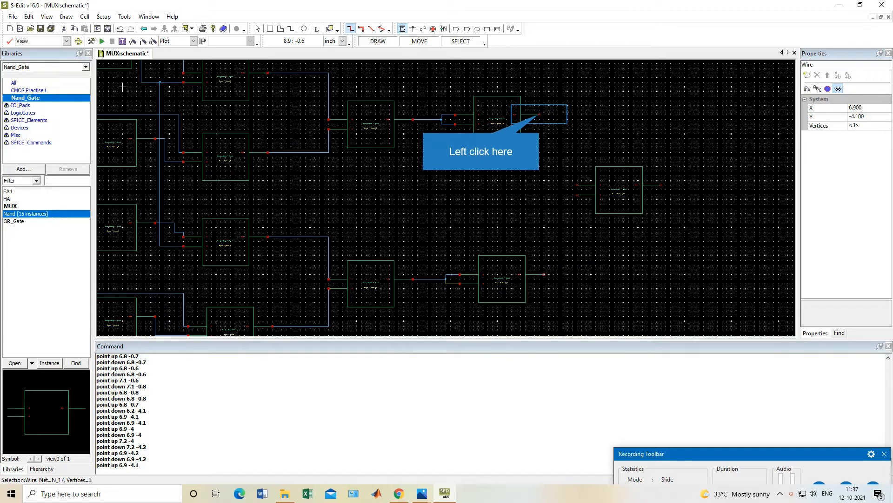
pyautogui.moveTo(540, 115)
pyautogui.mouseDown()
pyautogui.moveTo(582, 114)
pyautogui.moveTo(575, 114)
pyautogui.moveTo(578, 184)
pyautogui.mouseUp()
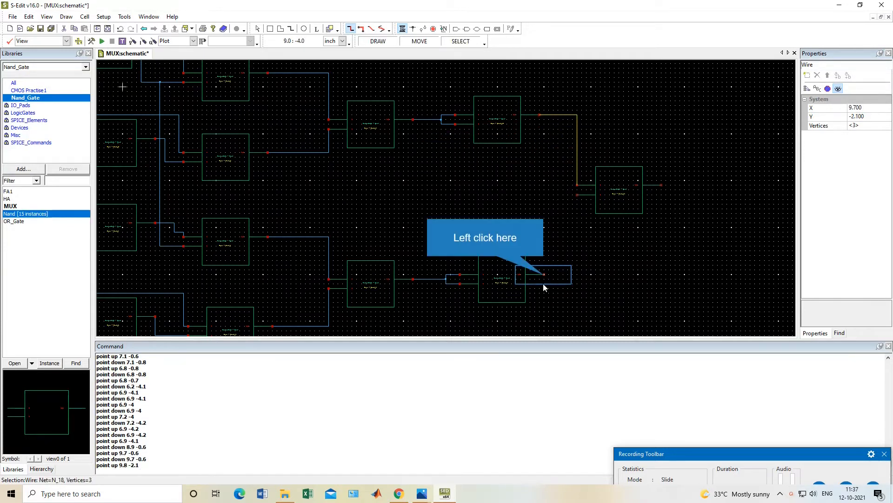
pyautogui.moveTo(544, 274)
pyautogui.mouseDown()
pyautogui.moveTo(582, 266)
pyautogui.moveTo(578, 196)
pyautogui.moveTo(583, 277)
pyautogui.mouseUp()
pyautogui.press('Delete')
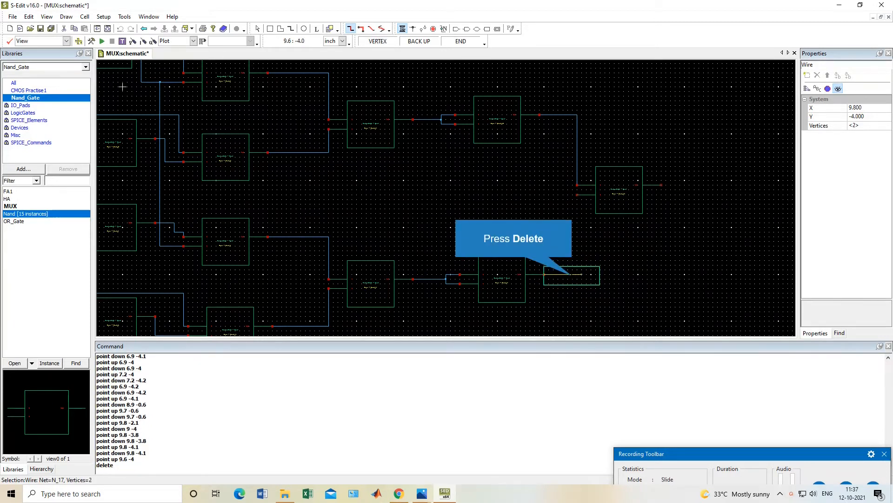
pyautogui.press('Delete')
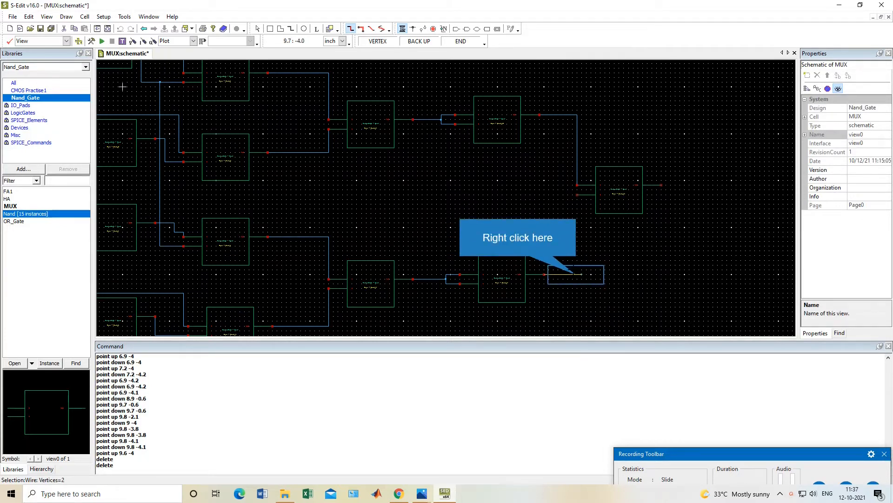
pyautogui.rightClick(574, 274)
pyautogui.press('Delete')
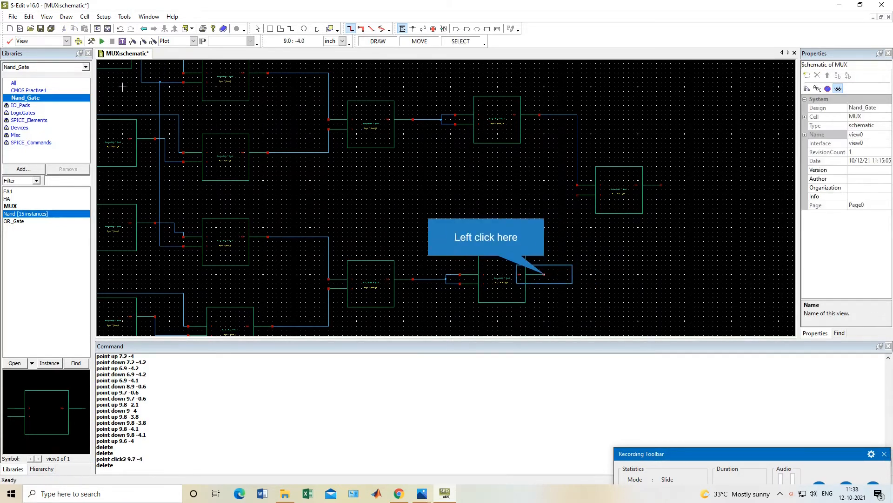
# Wire the lower fourth-stage Nand output to the final Nand gate's lower input, and leave wire drawing.
pyautogui.moveTo(545, 274)
pyautogui.mouseDown()
pyautogui.moveTo(579, 271)
pyautogui.moveTo(577, 195)
pyautogui.mouseUp()
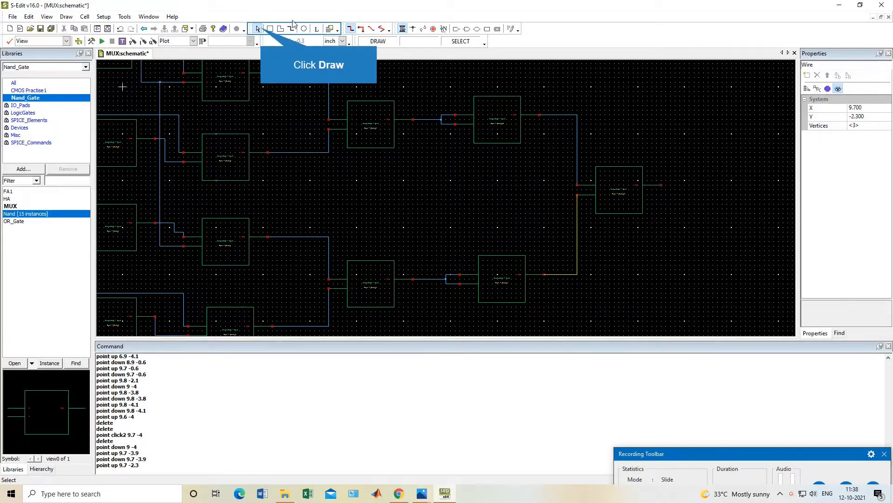
pyautogui.click(258, 28)
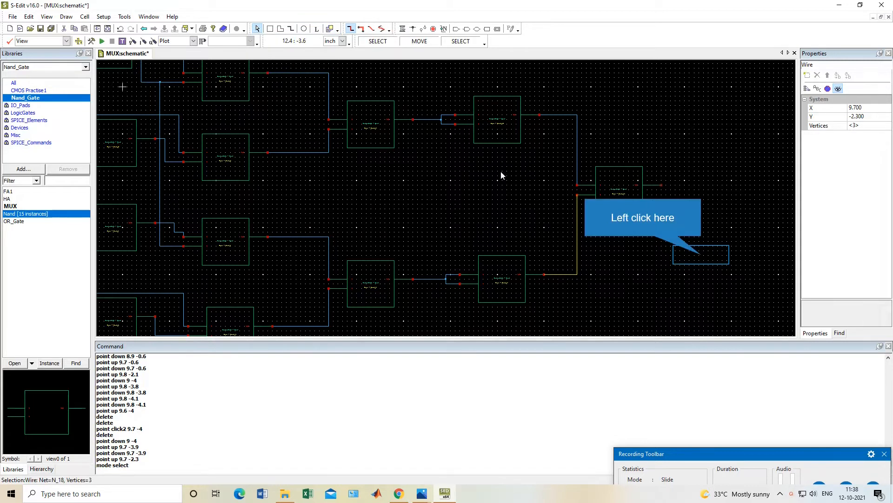
pyautogui.click(699, 256)
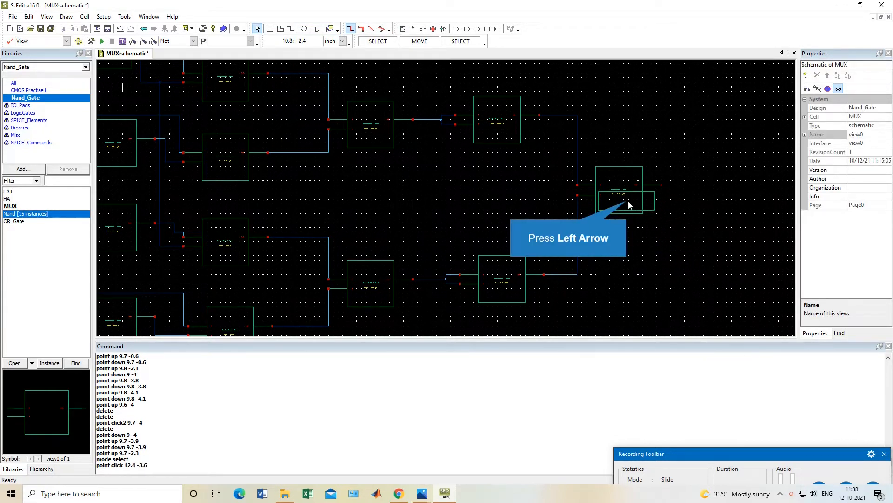
# Review the complete MUX schematic from the voltage sources through the Nand stages to the final output gate.
pyautogui.press('Left')
pyautogui.press('Left')
pyautogui.scroll(-2, 651, 175)
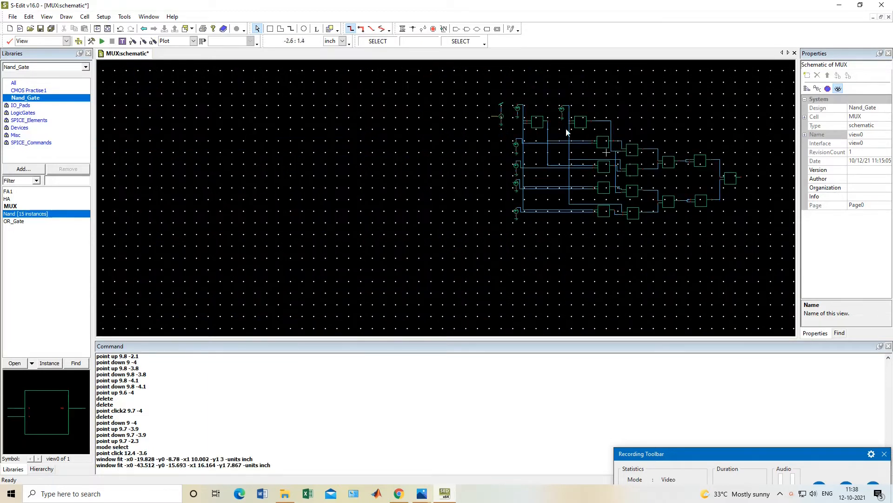
pyautogui.press('Right')
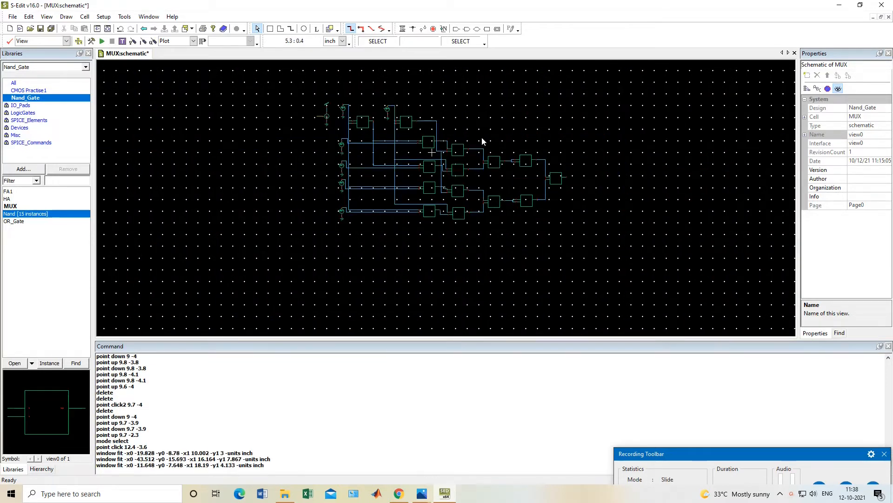
pyautogui.press('Up')
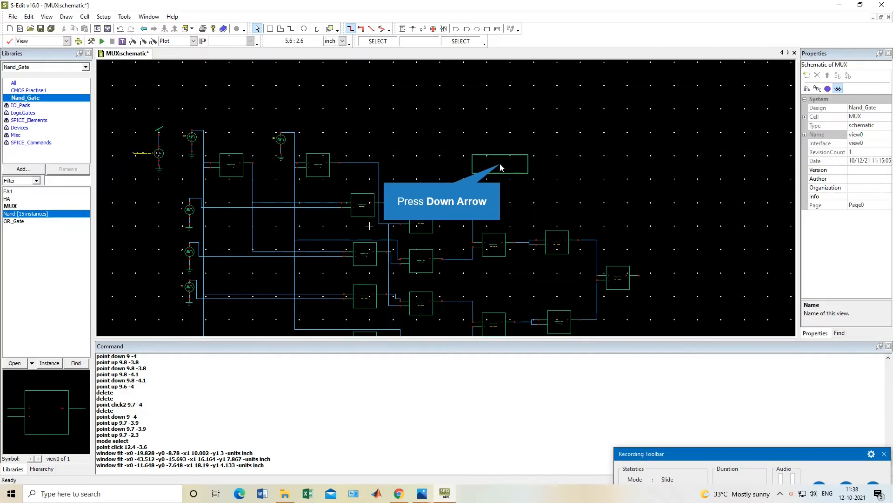
pyautogui.press('Down')
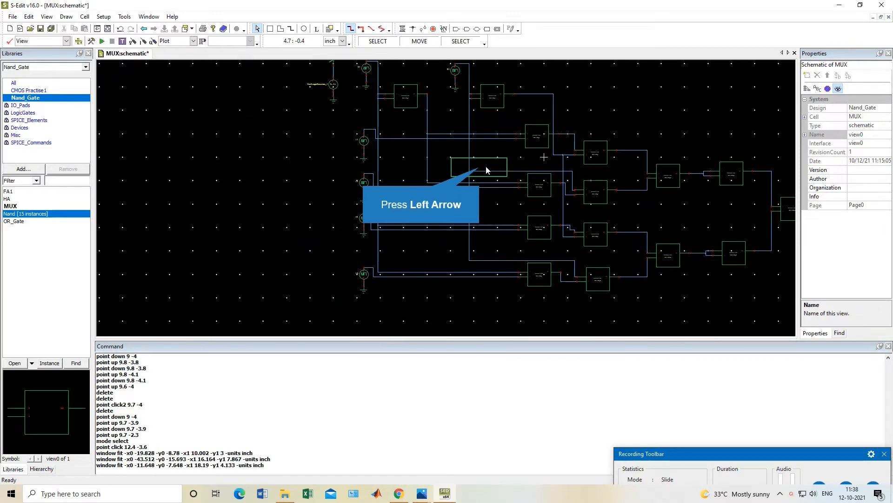
pyautogui.press('Left')
pyautogui.press('Up')
# Examine the two select-line voltage sources with their Nand inverters and the four data input sources I0 to I3.
pyautogui.click(365, 146)
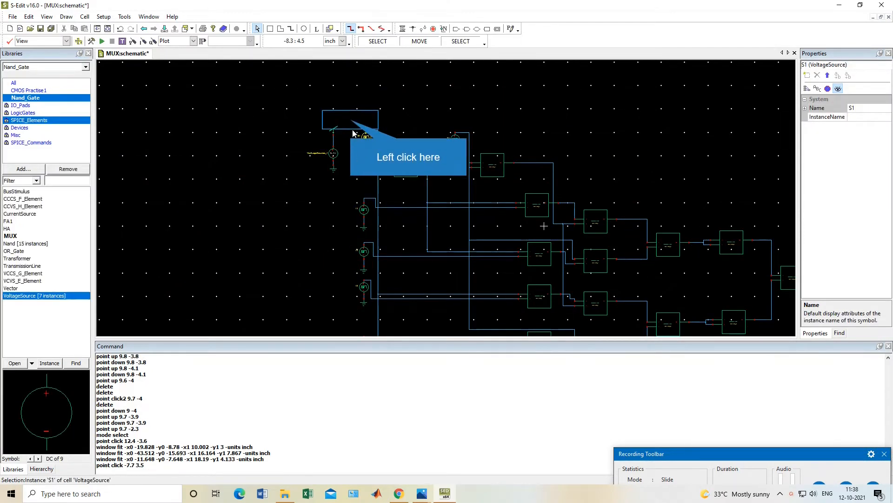
pyautogui.moveTo(351, 121); pyautogui.dragTo(520, 193)
pyautogui.click(411, 172)
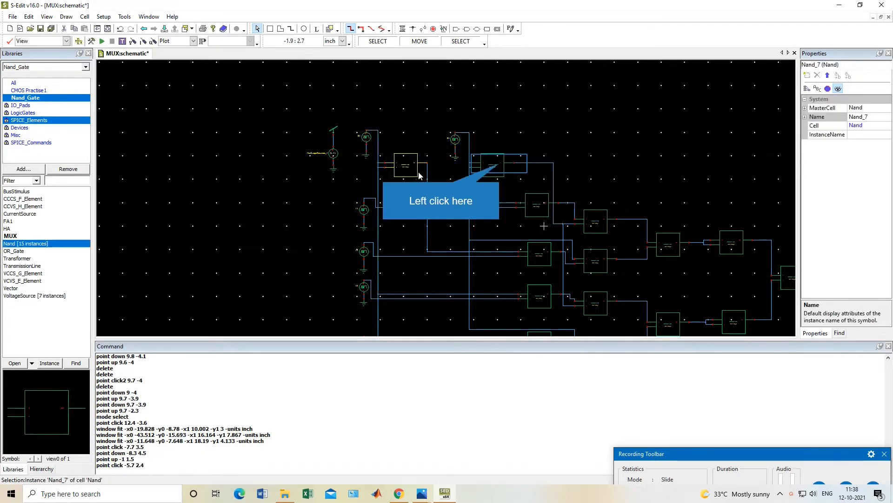
pyautogui.click(499, 164)
pyautogui.press('Down')
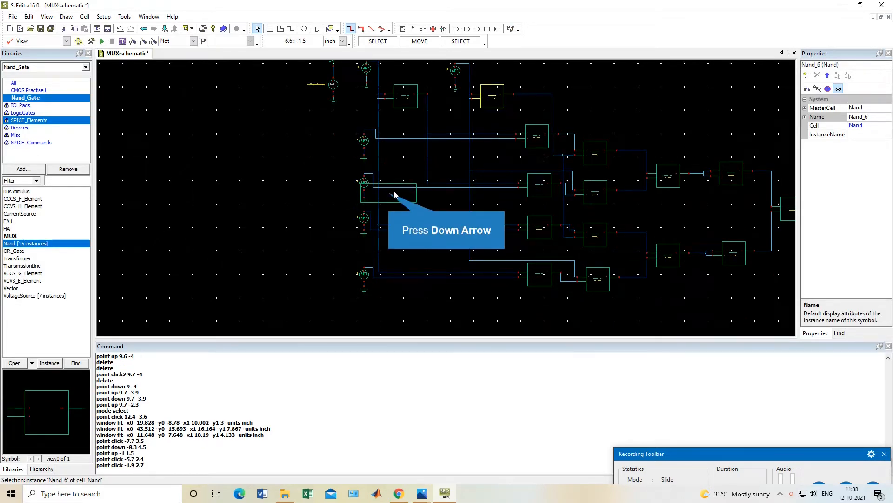
pyautogui.click(363, 141)
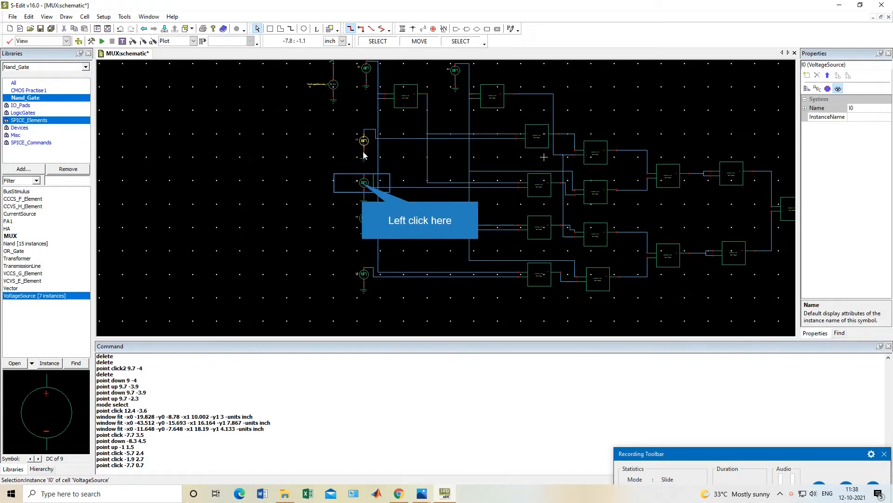
pyautogui.click(364, 183)
pyautogui.click(363, 219)
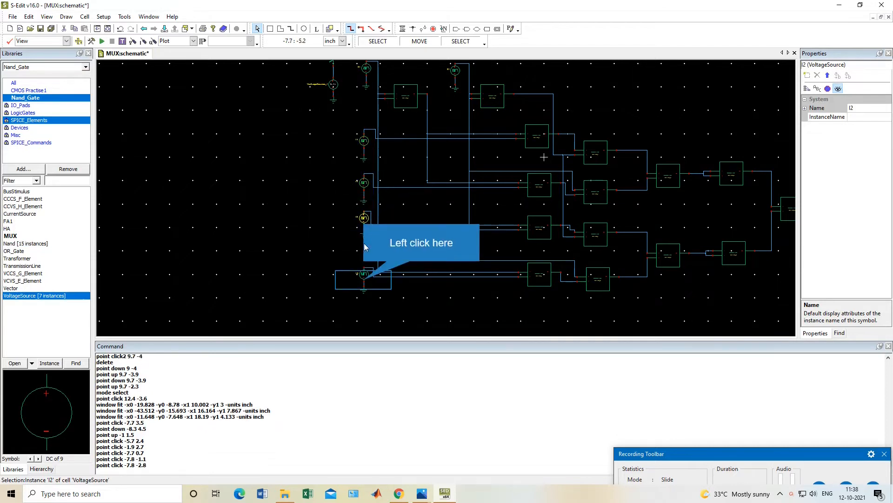
pyautogui.click(364, 275)
pyautogui.press('Right')
pyautogui.press('Right')
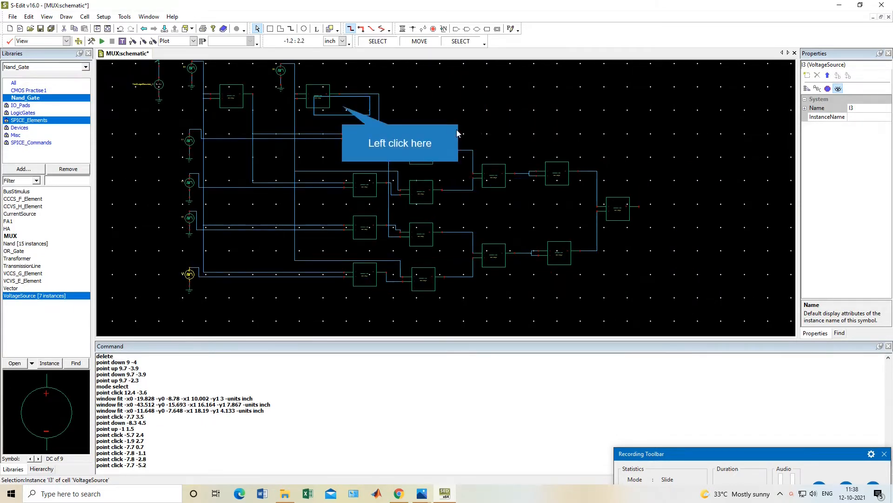
# Compare the first and second Nand stages and the output Nand network with the reference diagram in Photos.
pyautogui.moveTo(344, 110); pyautogui.dragTo(441, 311)
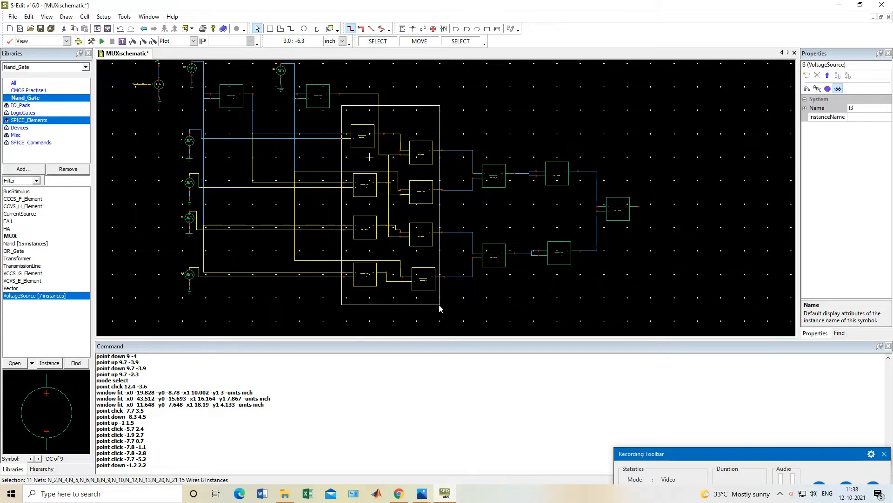
pyautogui.click(425, 496)
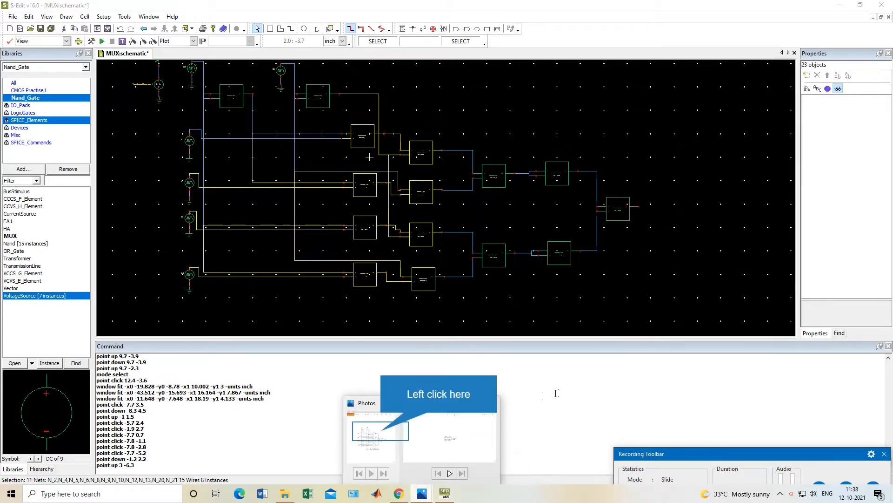
pyautogui.click(408, 428)
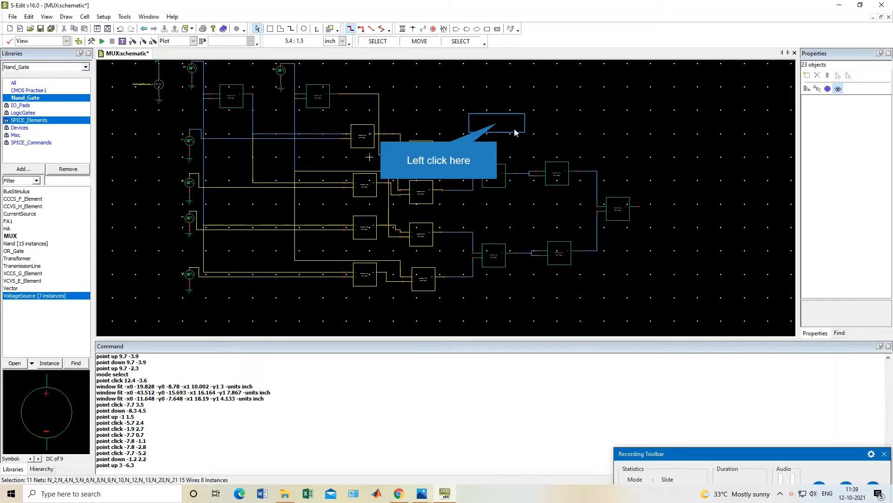
pyautogui.click(498, 124)
pyautogui.moveTo(477, 117); pyautogui.dragTo(640, 286)
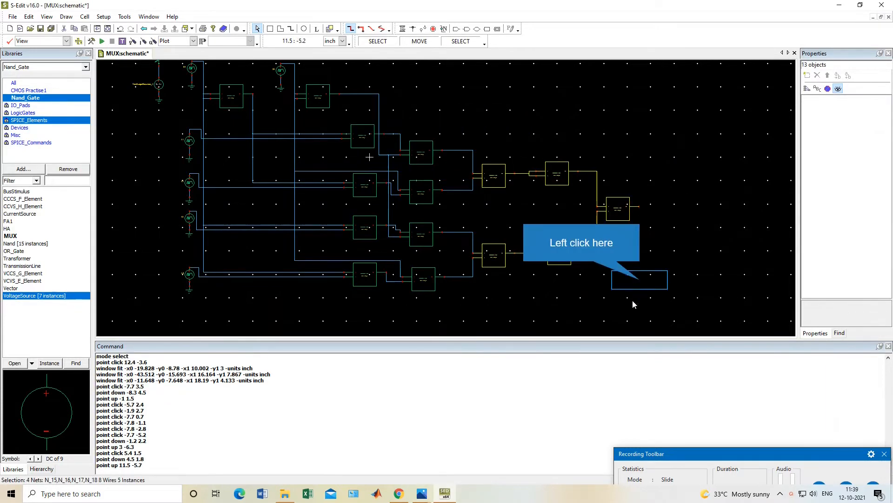
pyautogui.click(644, 278)
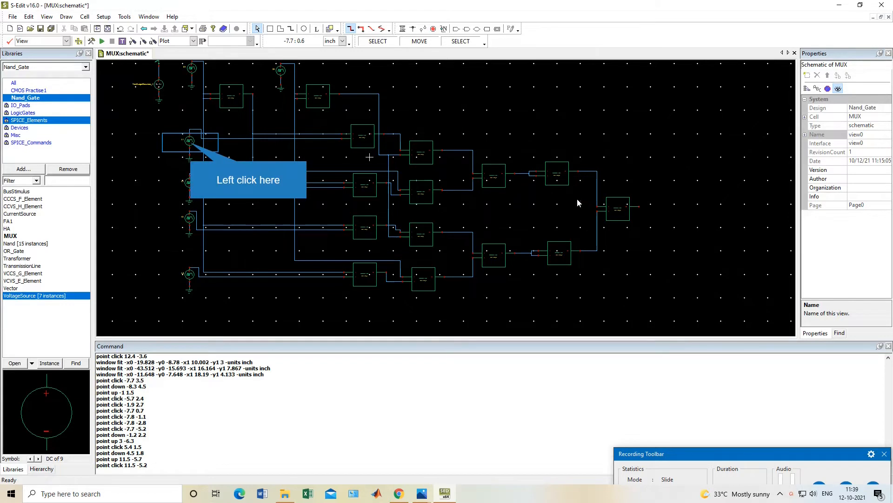
# Show the full property list of voltage source I0 and set its bit pattern to 0.
pyautogui.click(190, 141)
pyautogui.click(818, 90)
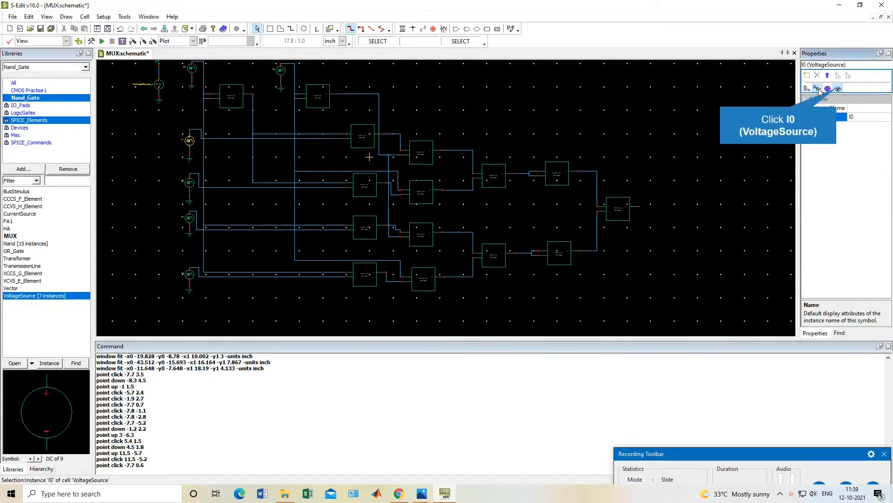
pyautogui.click(836, 89)
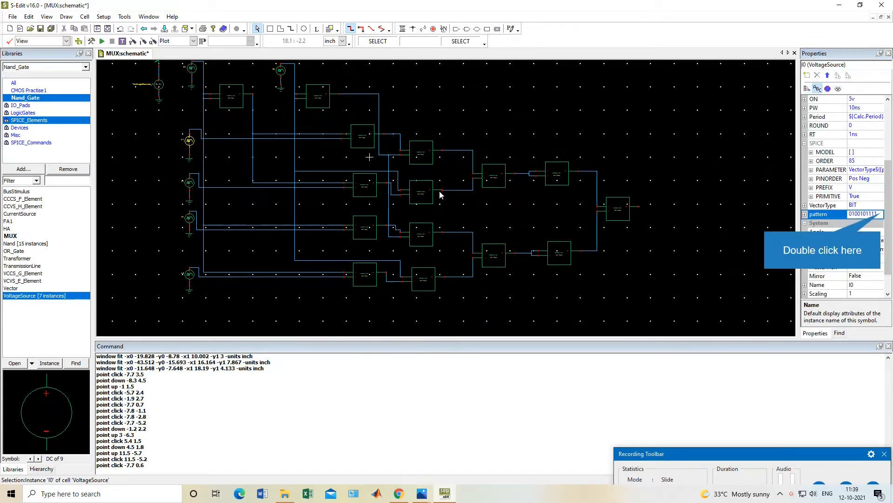
pyautogui.doubleClick(881, 213)
pyautogui.click(880, 214)
pyautogui.write('0')
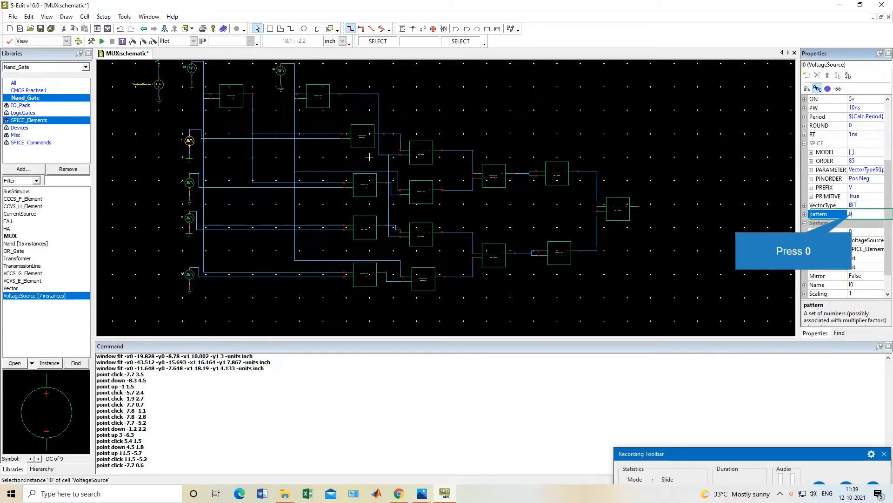
pyautogui.press('Return')
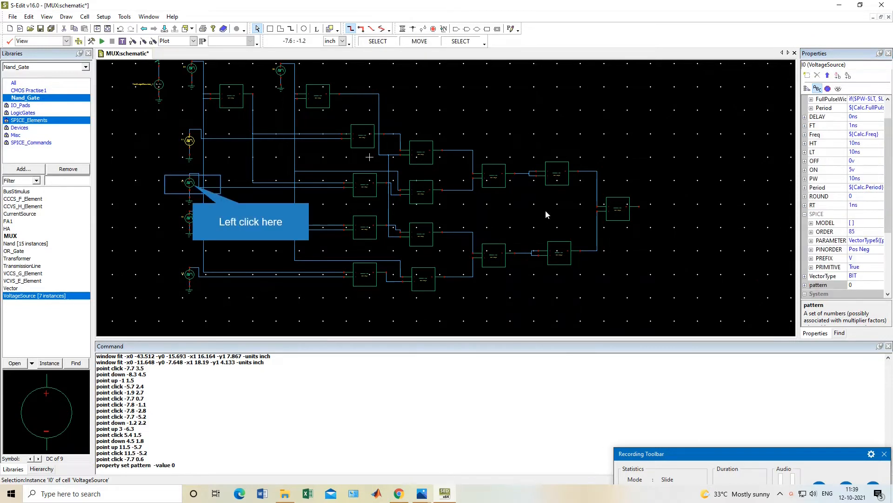
# Set the bit pattern of voltage source I1 to 1 and deselect it.
pyautogui.click(190, 196)
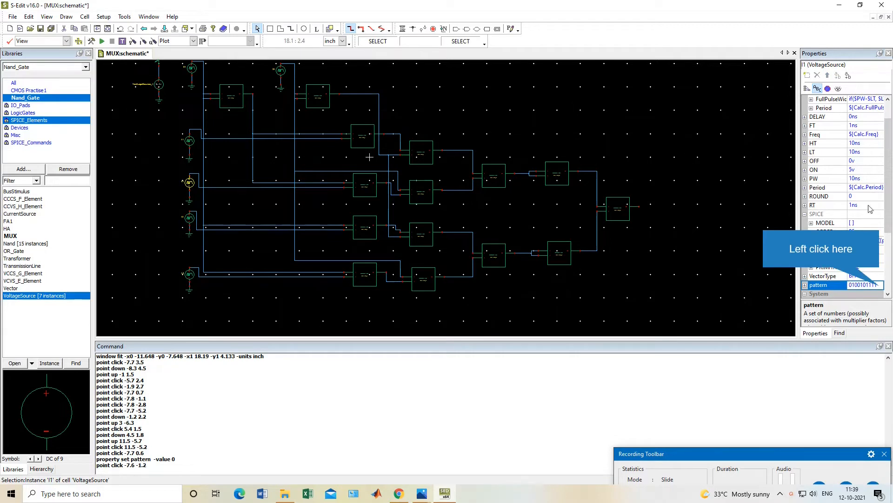
pyautogui.click(880, 285)
pyautogui.write('1')
pyautogui.press('Return')
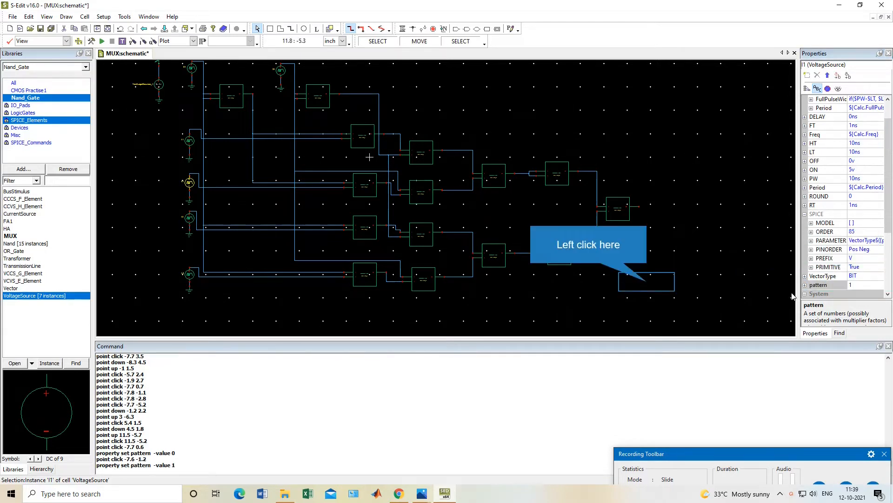
pyautogui.click(649, 285)
# Set the bit pattern of voltage source I2 to 0 and deselect it.
pyautogui.click(190, 218)
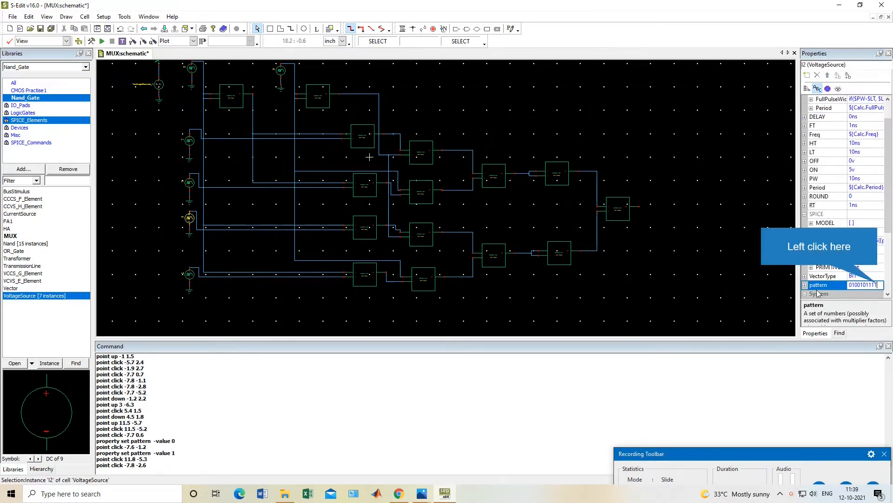
pyautogui.click(879, 285)
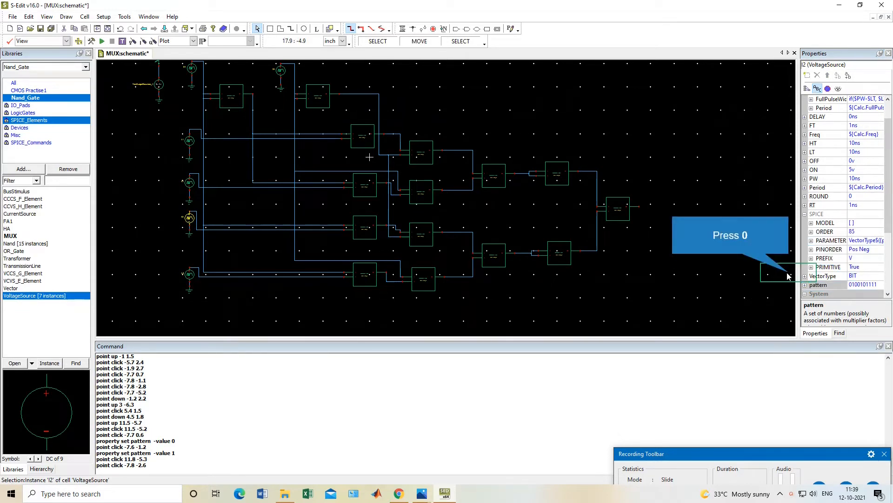
pyautogui.press('0')
pyautogui.doubleClick(879, 283)
pyautogui.write('0')
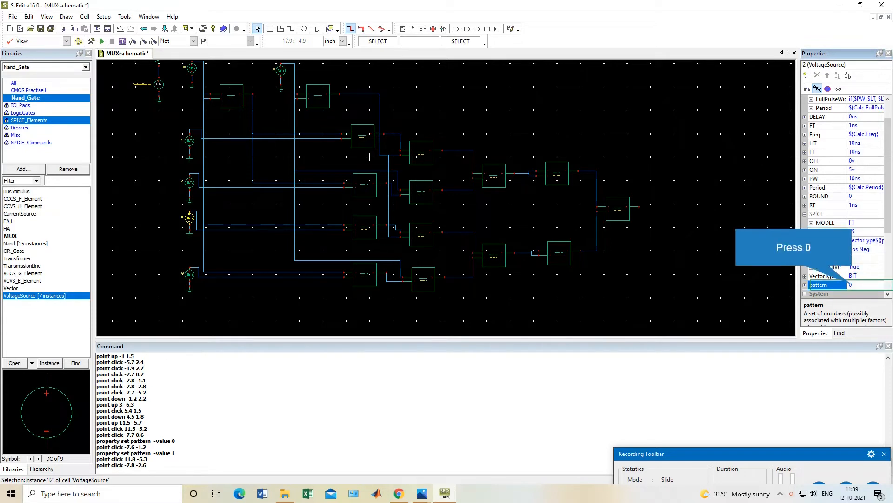
pyautogui.click(669, 274)
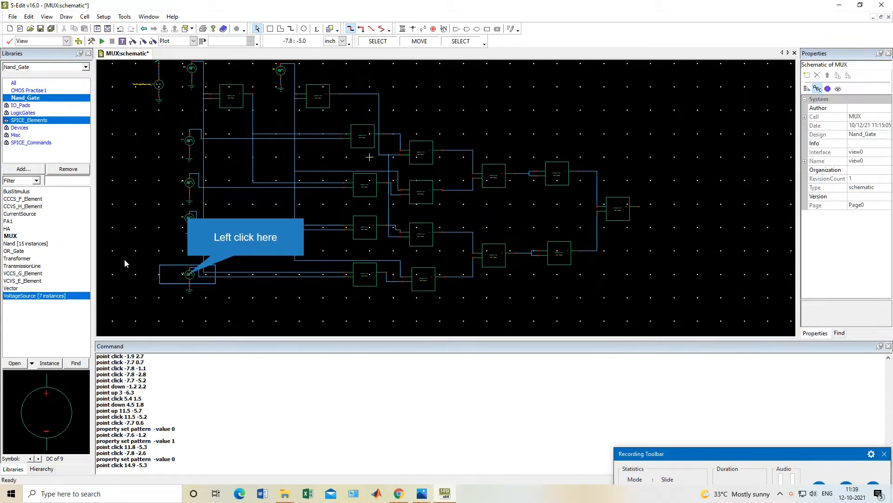
# Set the bit pattern of the lowest data source, I3, to 1 and deselect it.
pyautogui.click(176, 275)
pyautogui.click(865, 284)
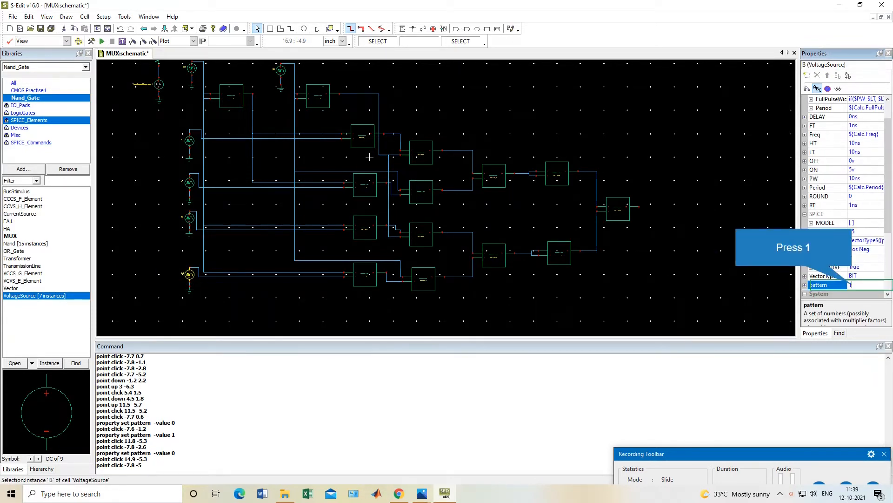
pyautogui.write('1')
pyautogui.click(689, 282)
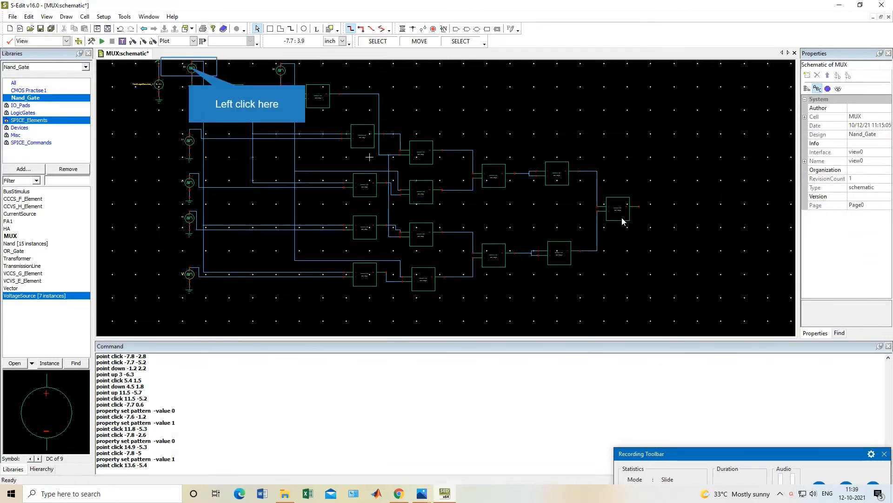
# Set the bit patterns of both select-line voltage sources, S1 and S0, to 0.
pyautogui.click(191, 68)
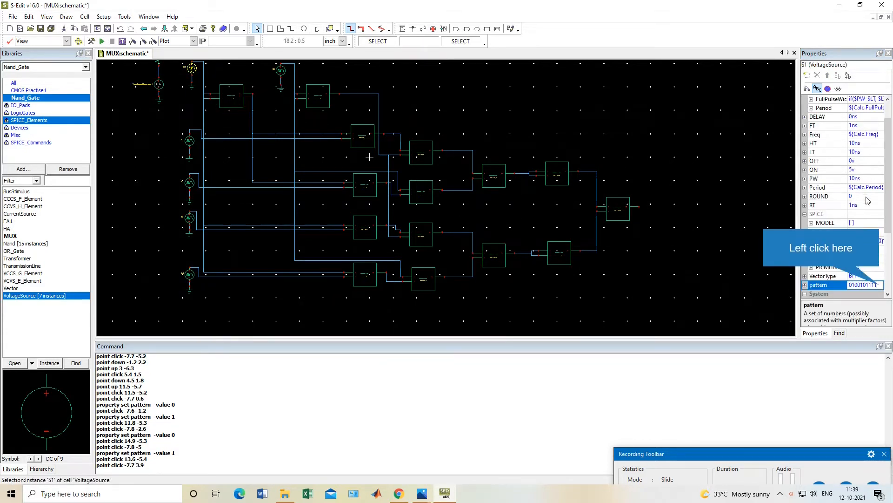
pyautogui.click(880, 285)
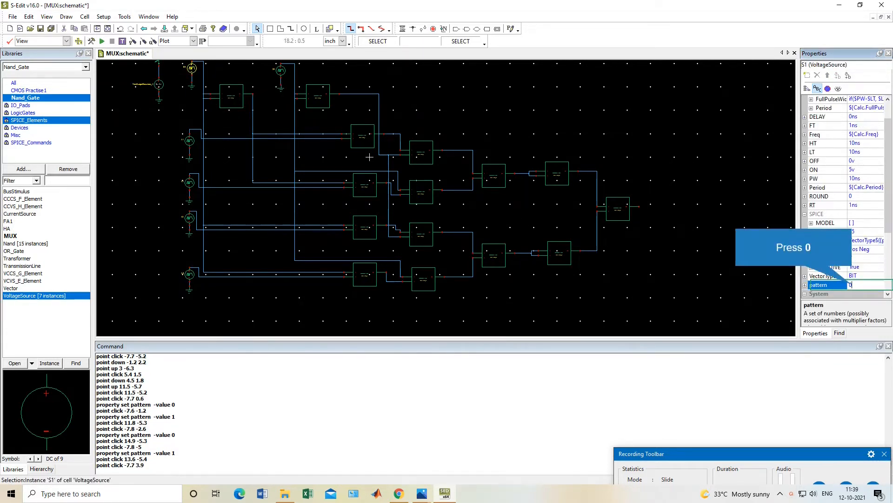
pyautogui.write('0')
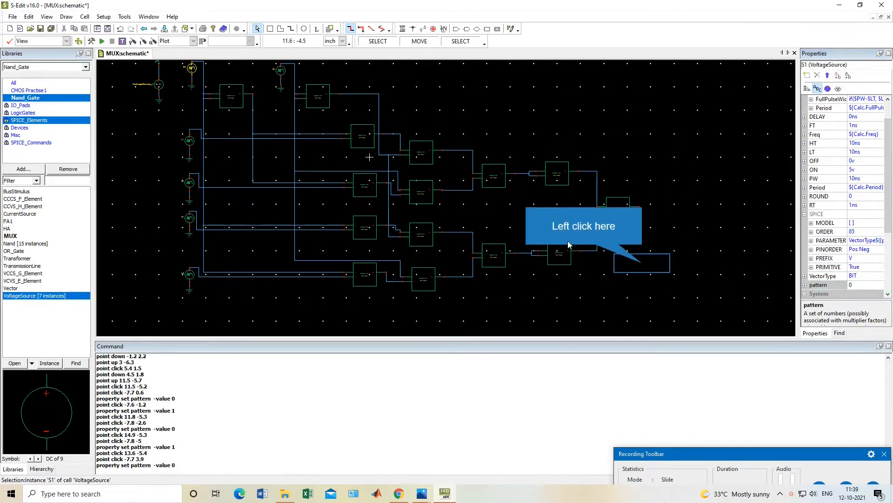
pyautogui.click(673, 268)
pyautogui.click(291, 93)
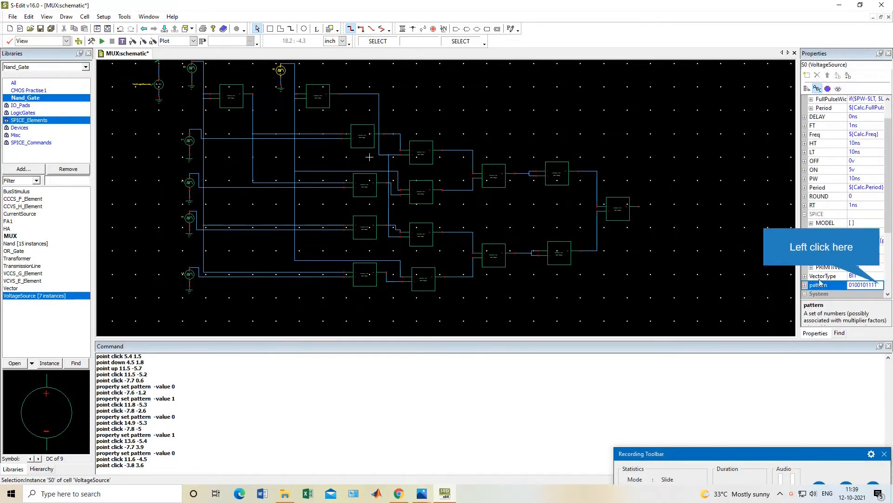
pyautogui.click(879, 284)
pyautogui.write('0')
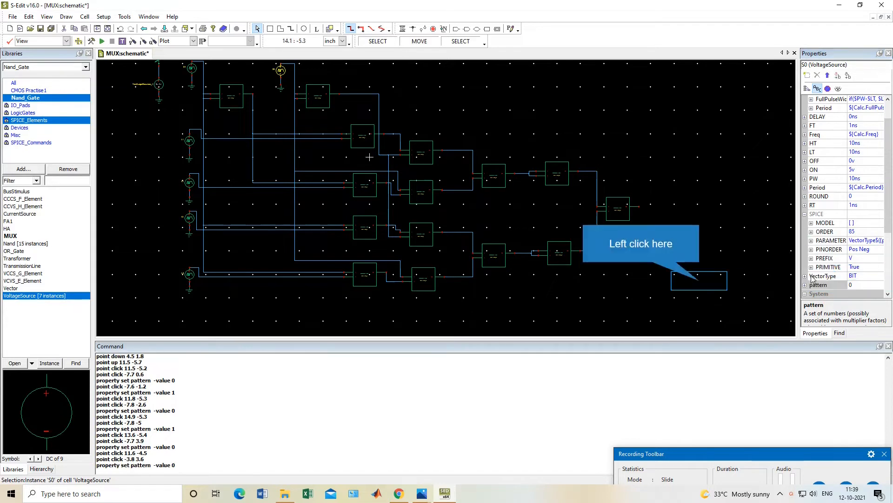
pyautogui.click(696, 281)
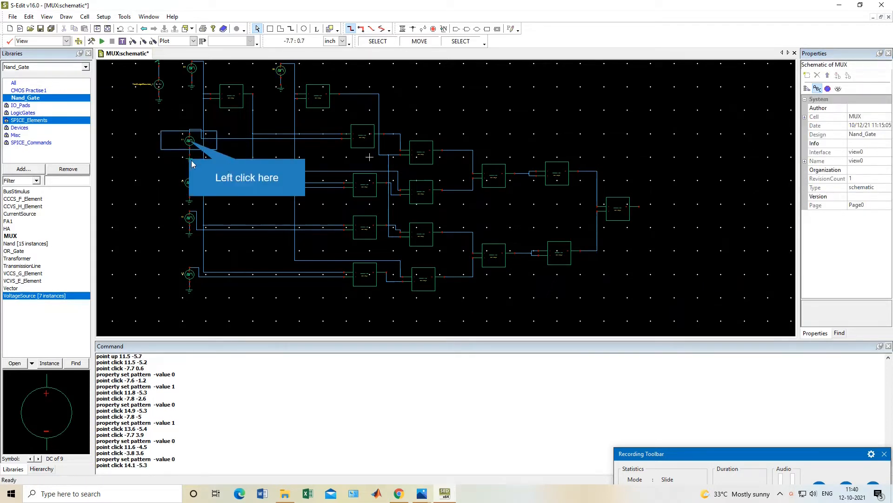
# Set the bit pattern of the uppermost data source, I0, to 1 and deselect it.
pyautogui.click(190, 142)
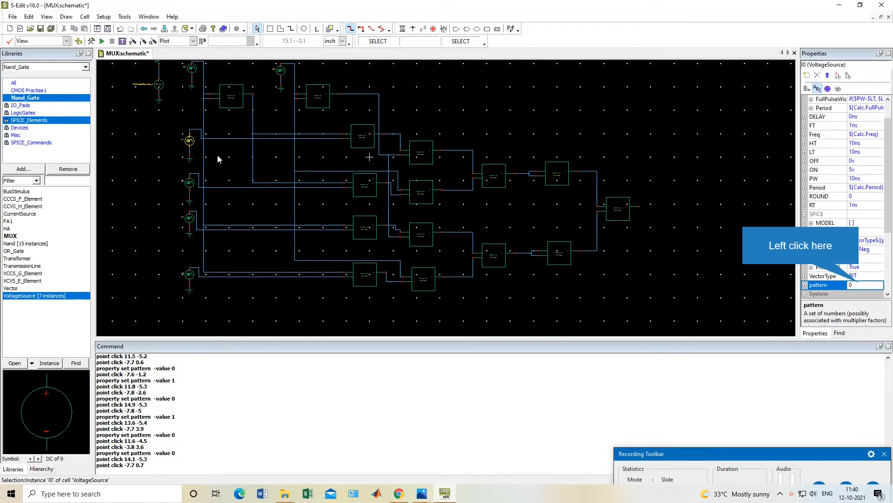
pyautogui.click(859, 284)
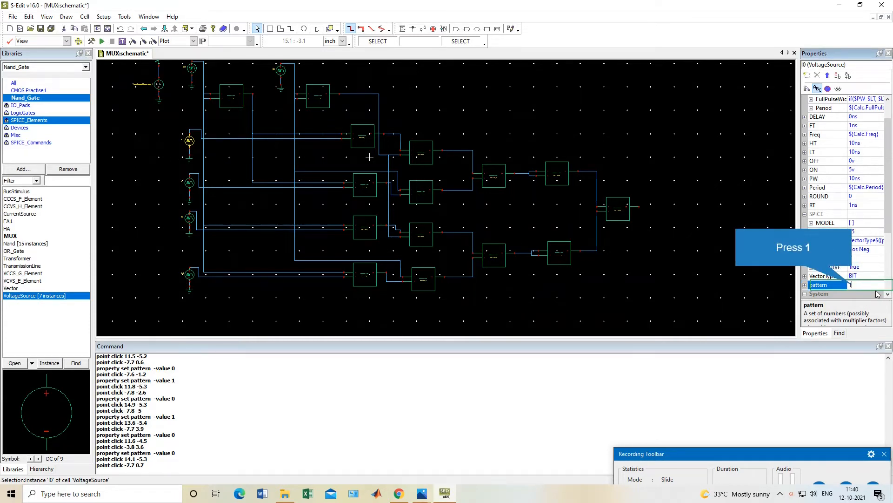
pyautogui.write('1')
pyautogui.click(699, 274)
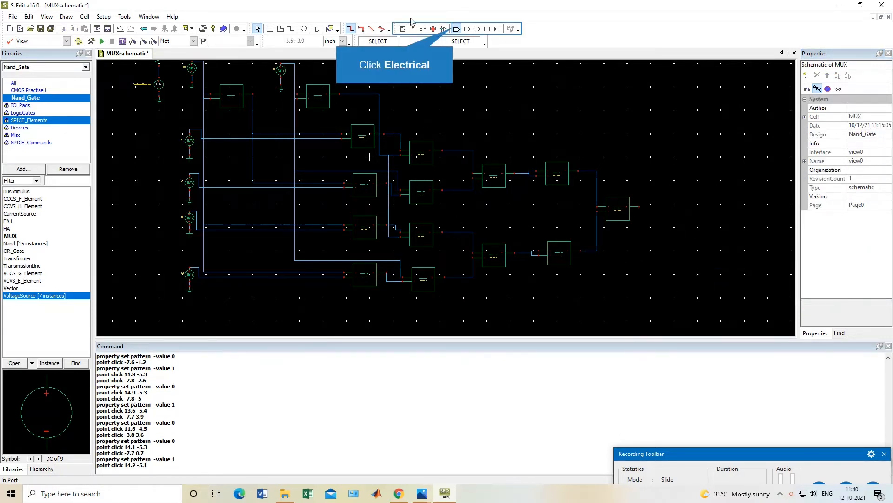
# Place an output port named MuX_OUT beside the output of the final NAND gate.
pyautogui.click(455, 30)
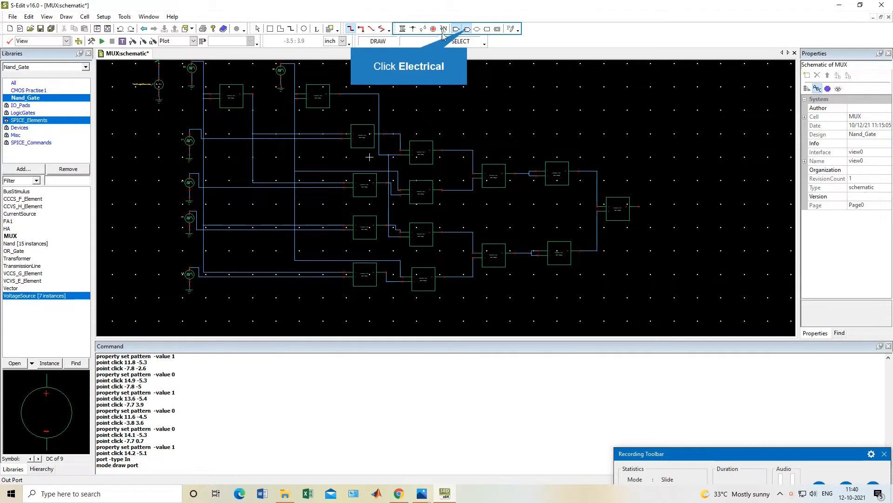
pyautogui.click(467, 29)
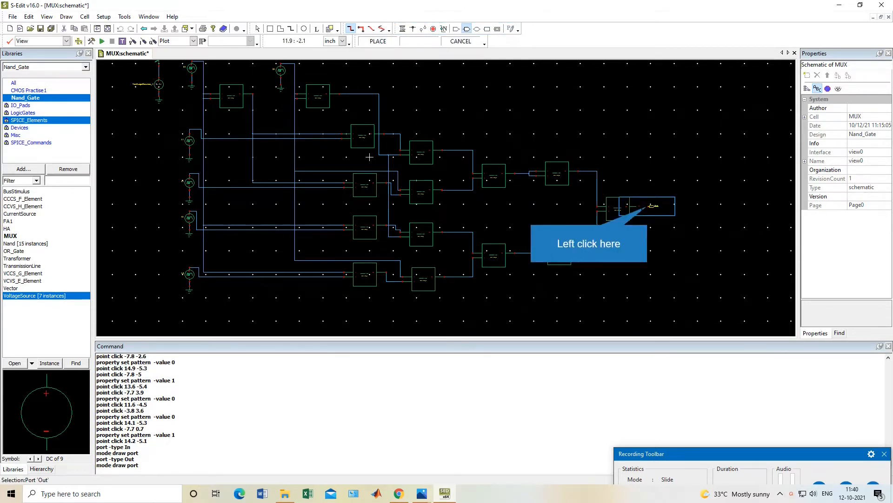
pyautogui.click(651, 206)
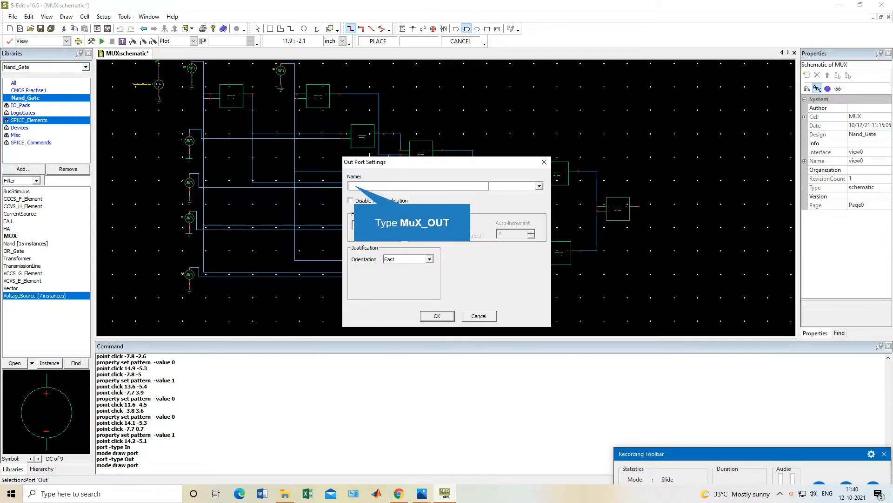
pyautogui.write('MuX_OUT')
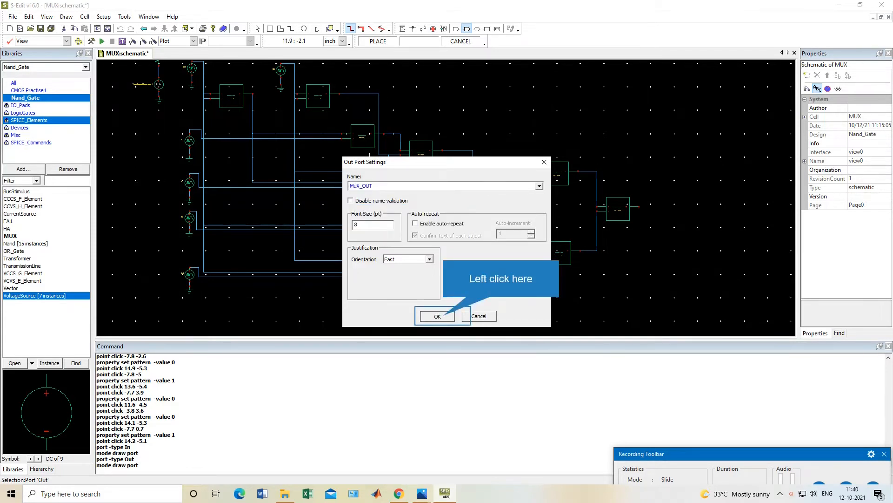
pyautogui.click(438, 316)
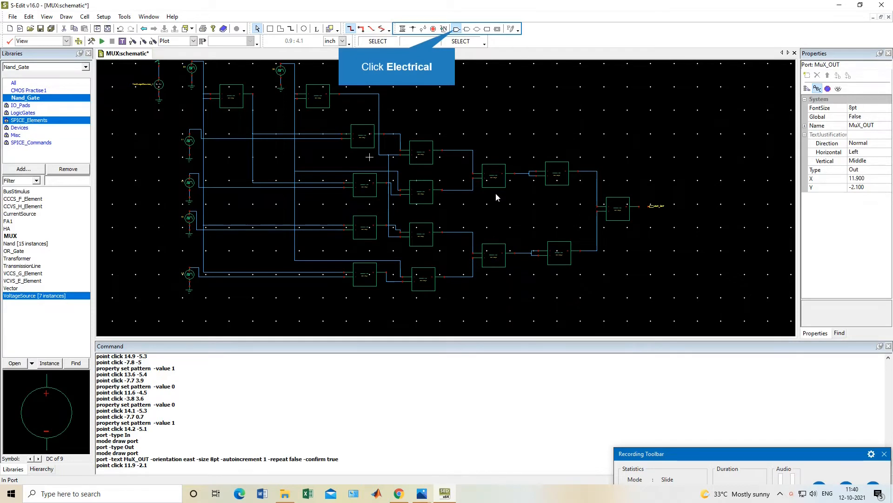
# Place an input port named In_I0 just above the uppermost data source, I0.
pyautogui.click(456, 29)
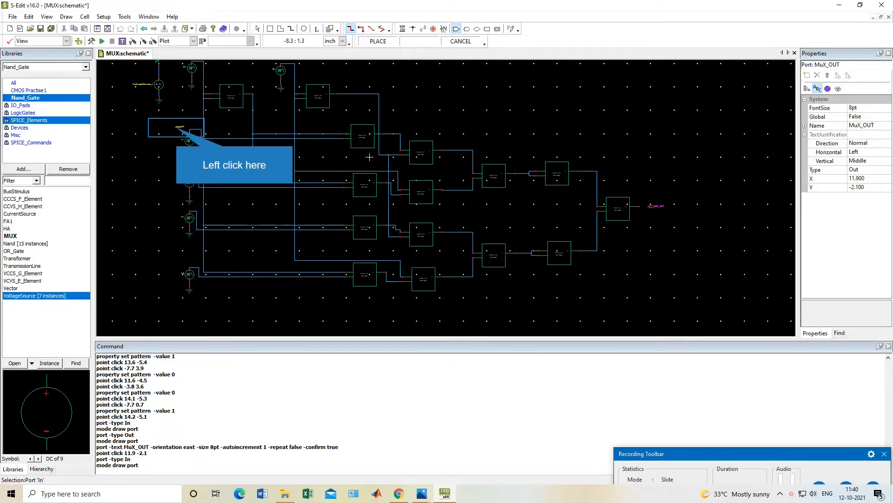
pyautogui.click(176, 127)
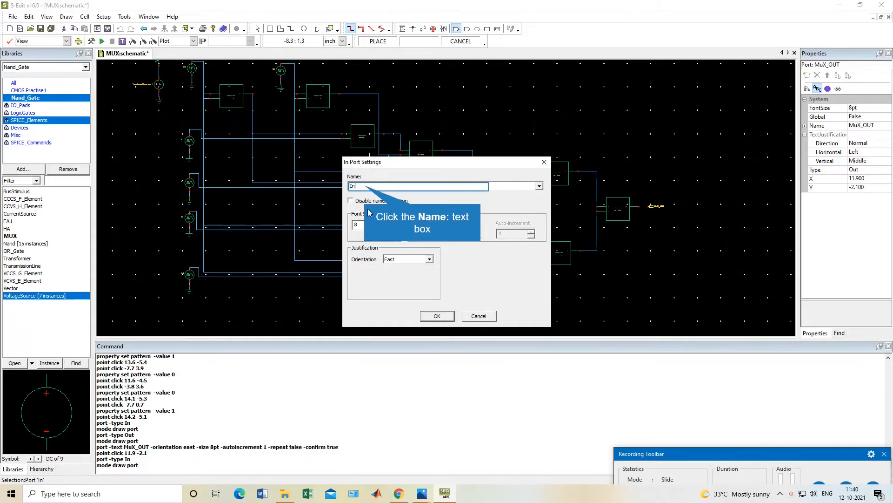
pyautogui.click(365, 185)
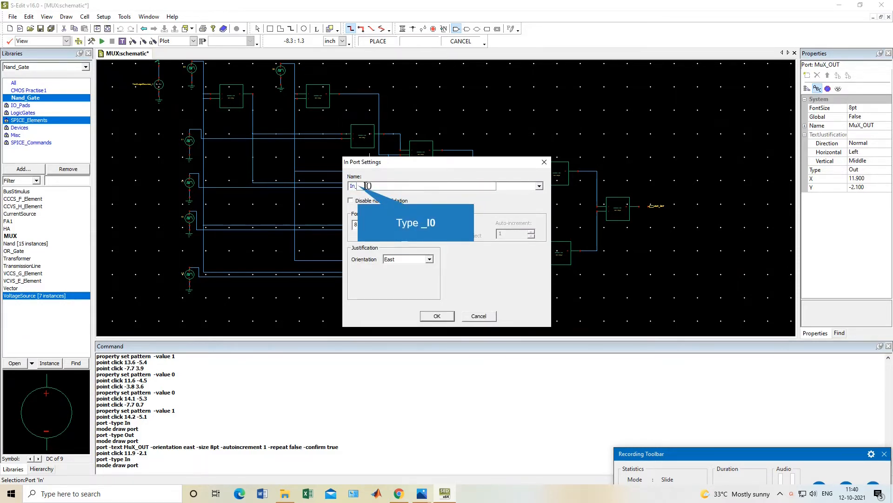
pyautogui.click(444, 316)
pyautogui.click(437, 316)
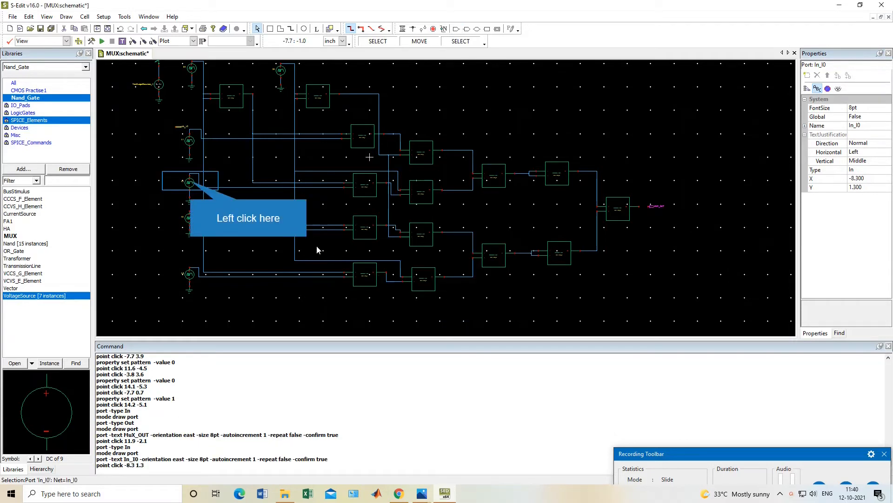
# Place an input port named In_I1 beside the second data source, I1.
pyautogui.click(191, 182)
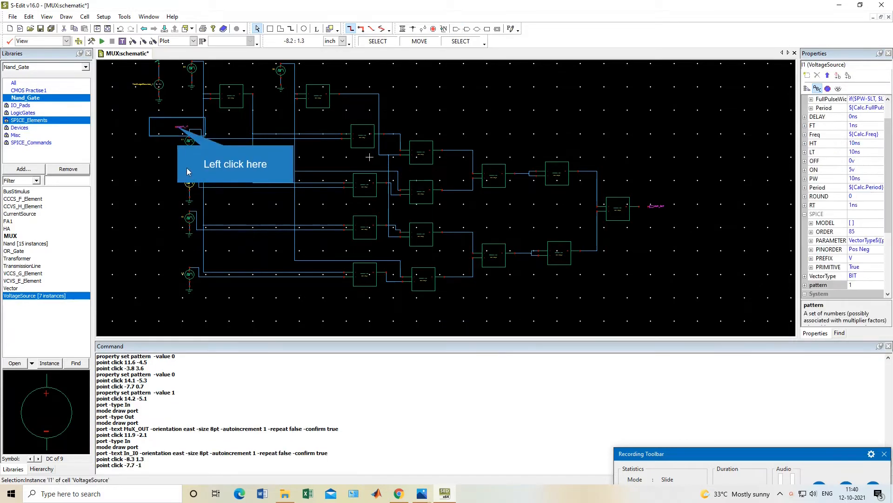
pyautogui.click(179, 127)
pyautogui.click(456, 32)
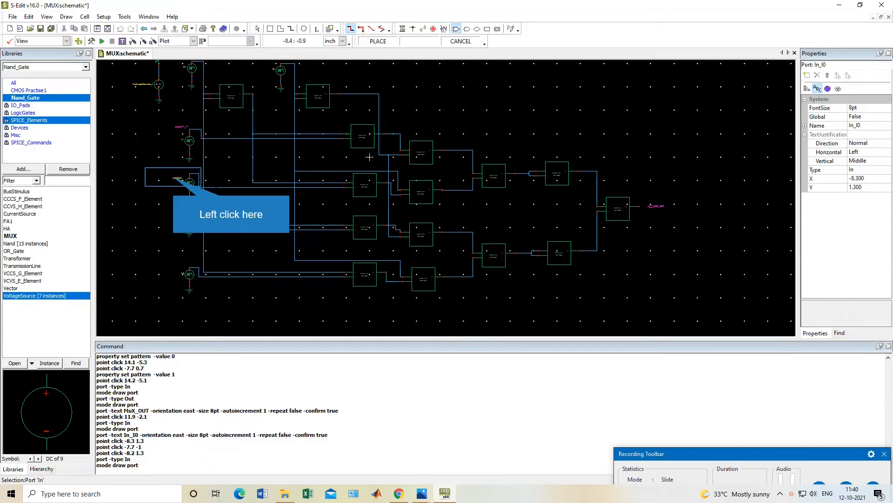
pyautogui.click(175, 177)
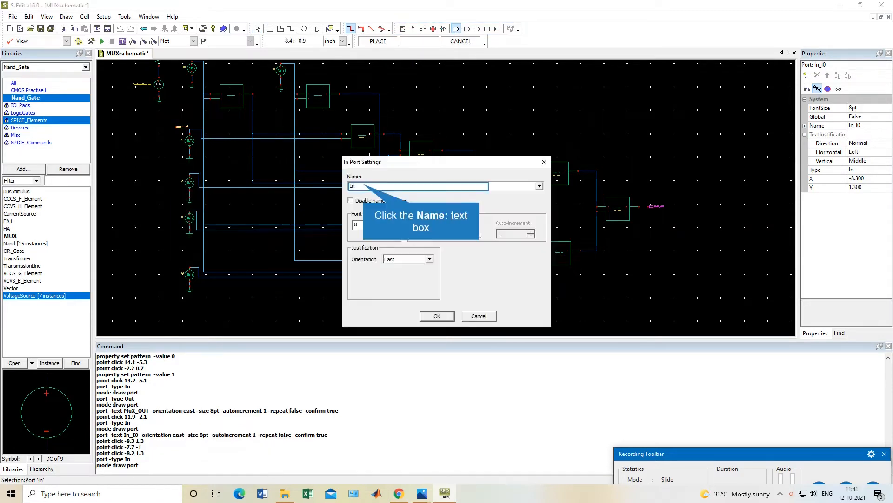
pyautogui.click(364, 185)
pyautogui.write('_')
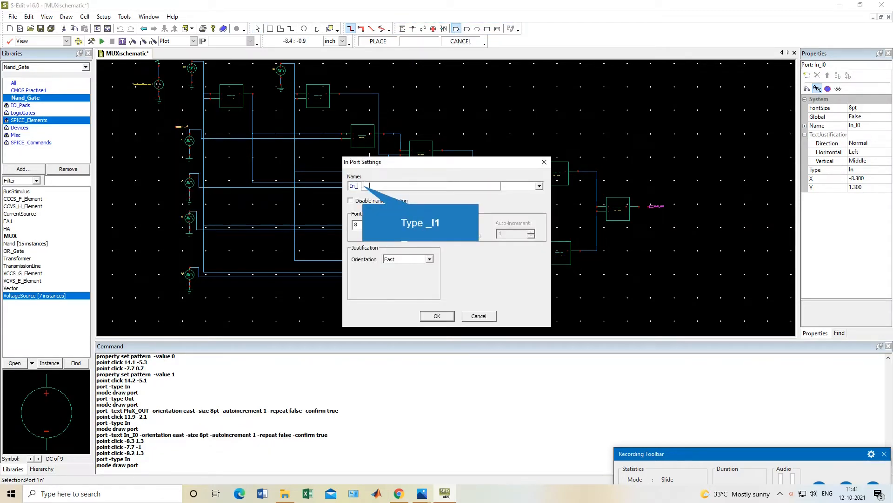
pyautogui.write('I1')
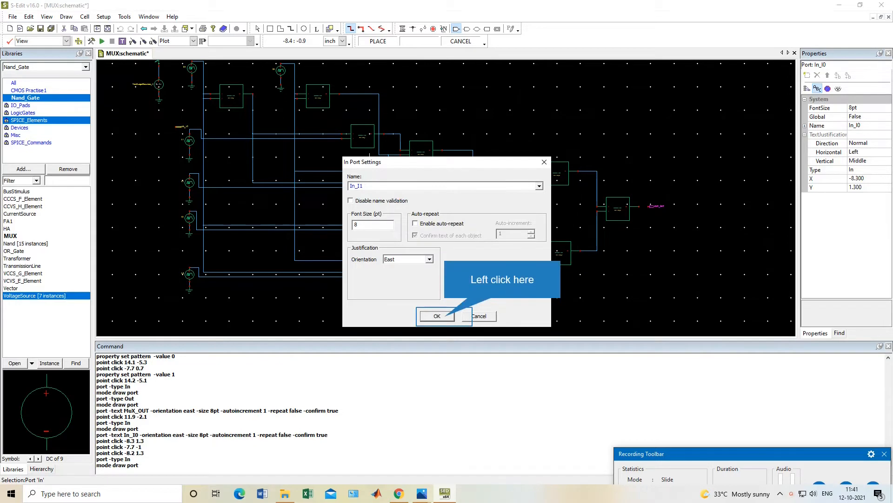
pyautogui.click(446, 317)
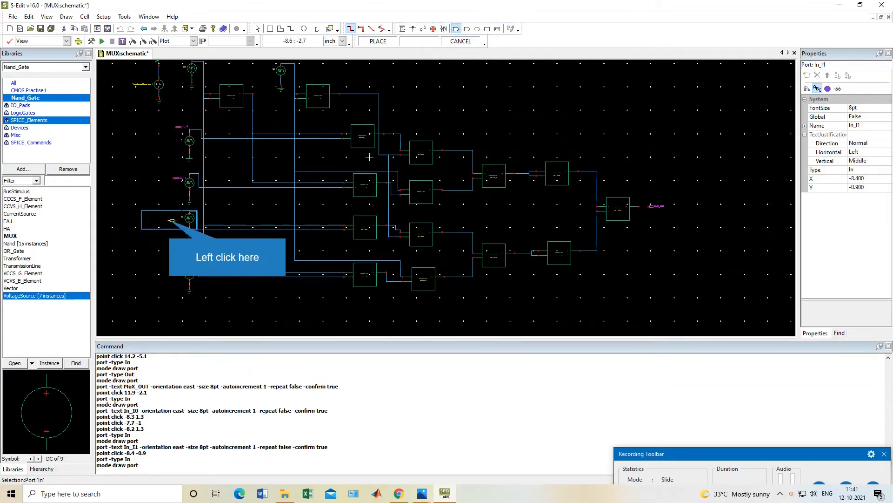
# Place an input port named In_I2 beside the third data source, I2.
pyautogui.click(172, 220)
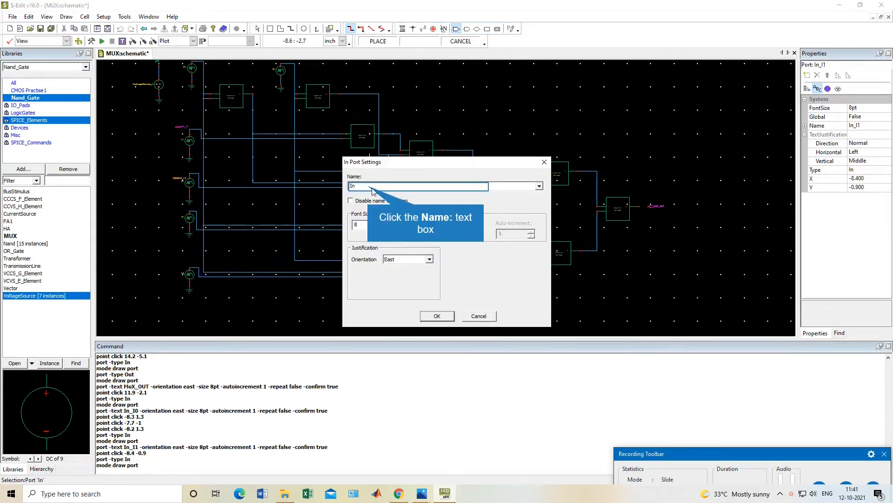
pyautogui.click(370, 186)
pyautogui.write('_')
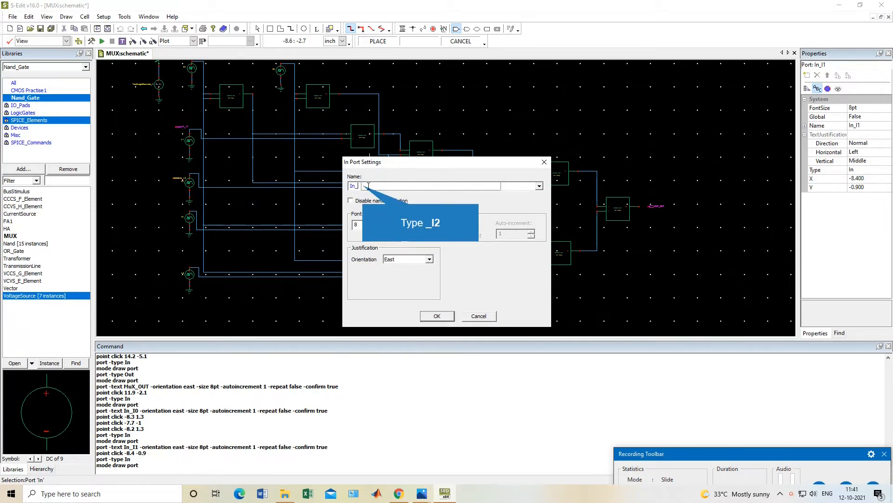
pyautogui.write('I2')
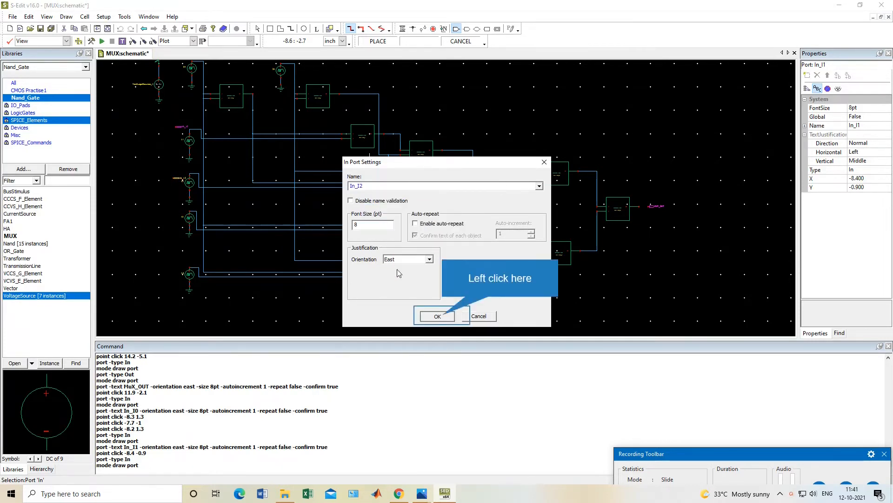
pyautogui.click(438, 316)
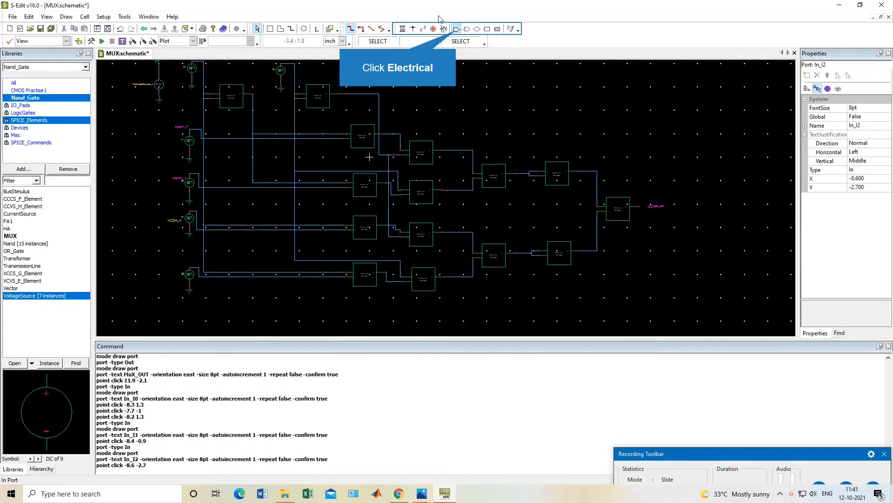
# Place an input port named In_I3 beside the lowest data source, I3.
pyautogui.click(457, 29)
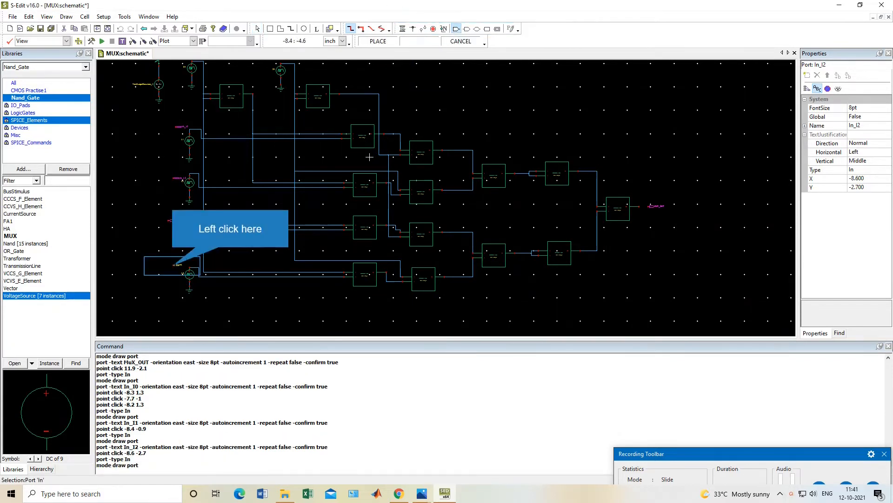
pyautogui.click(173, 265)
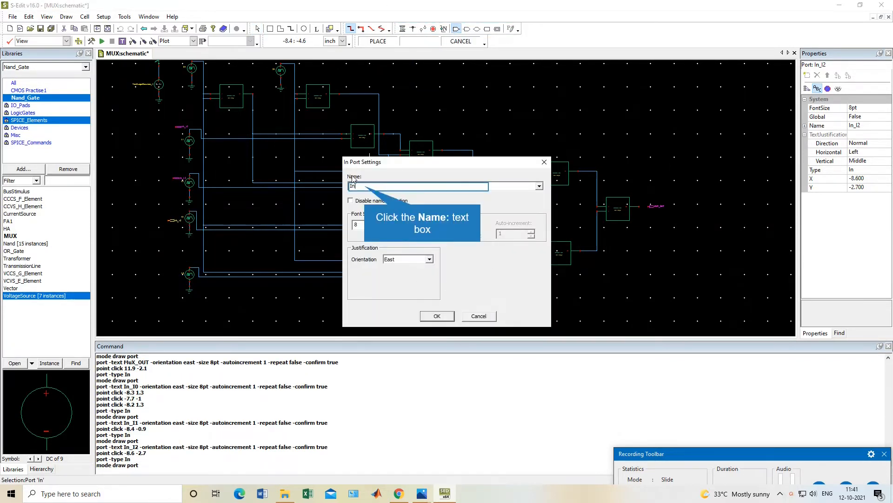
pyautogui.click(366, 186)
pyautogui.write('_')
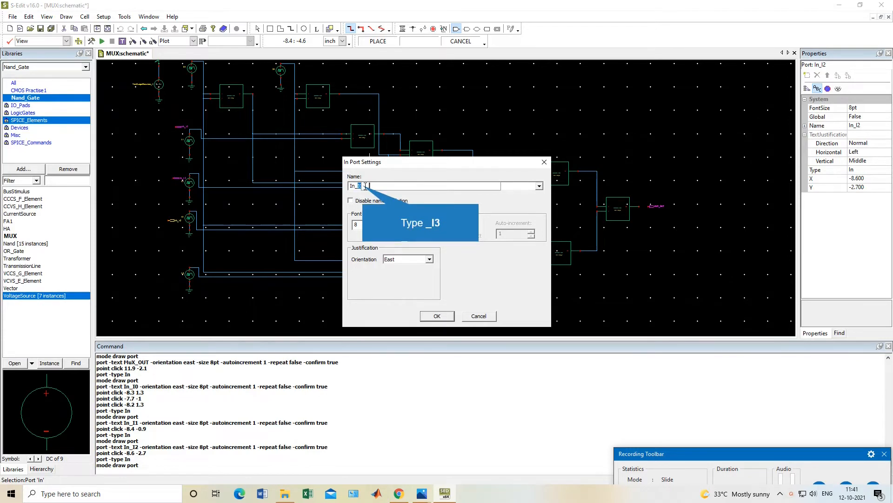
pyautogui.write('I3')
pyautogui.click(442, 319)
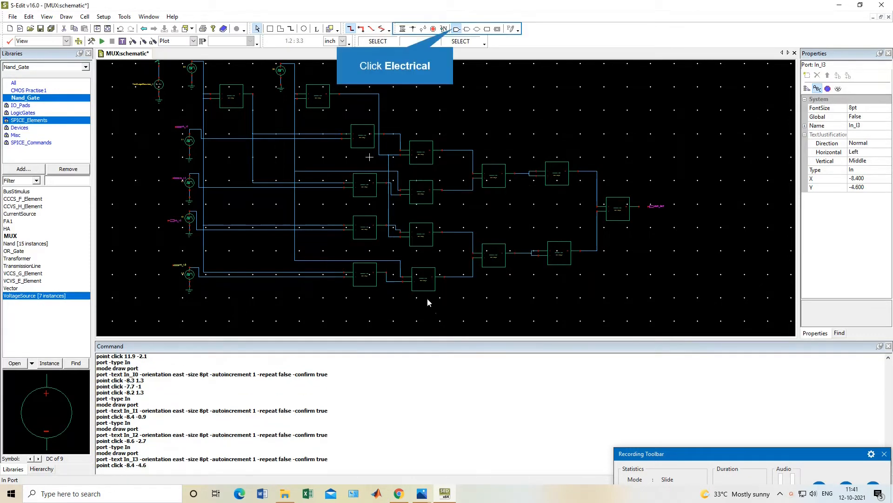
# Place an input port named In_S1 beside the select-line voltage source S1.
pyautogui.click(445, 30)
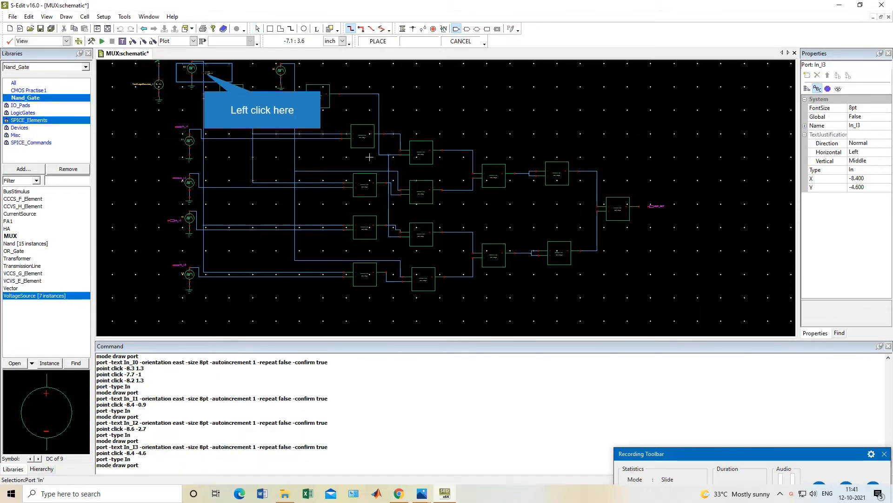
pyautogui.click(369, 157)
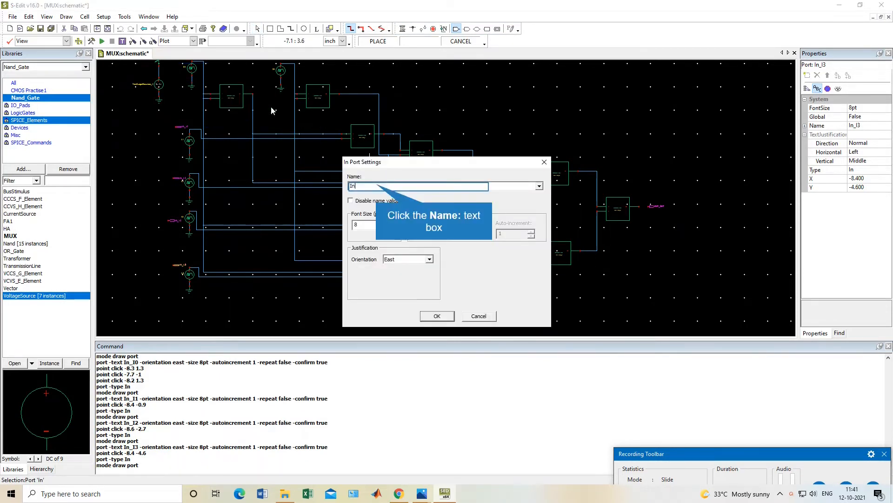
pyautogui.click(378, 186)
pyautogui.write('_')
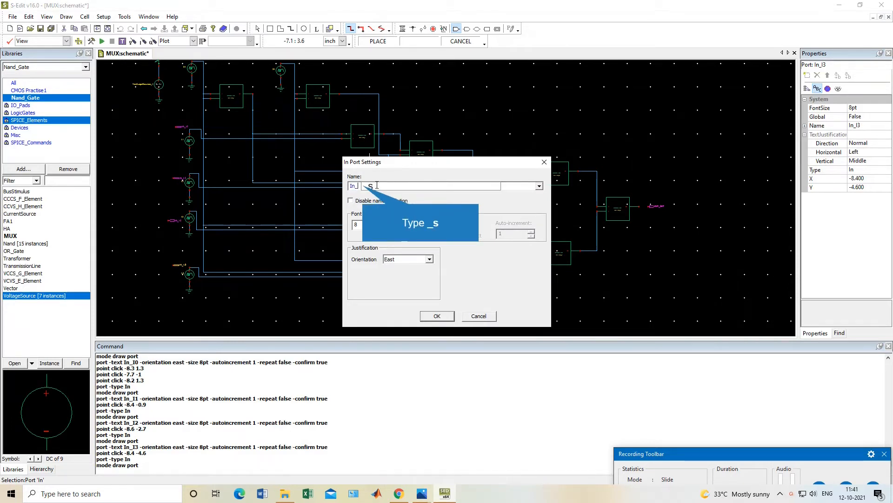
pyautogui.write('s')
pyautogui.press('BackSpace')
pyautogui.write('S')
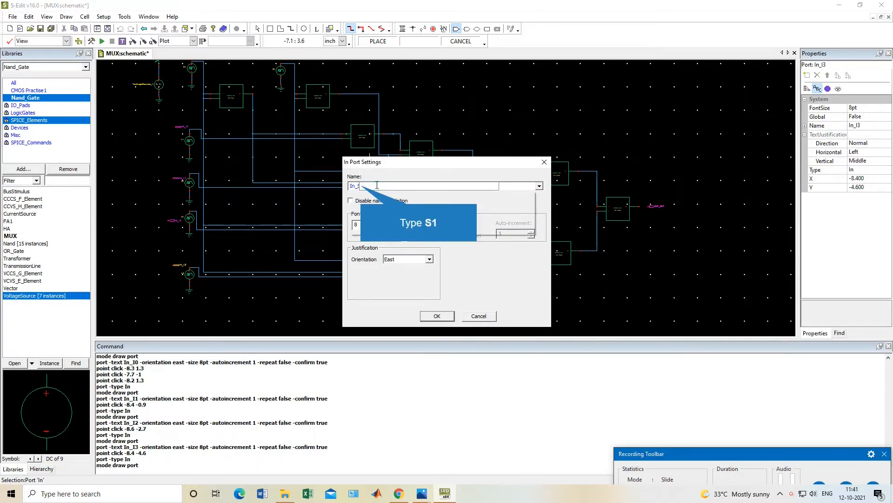
pyautogui.write('1')
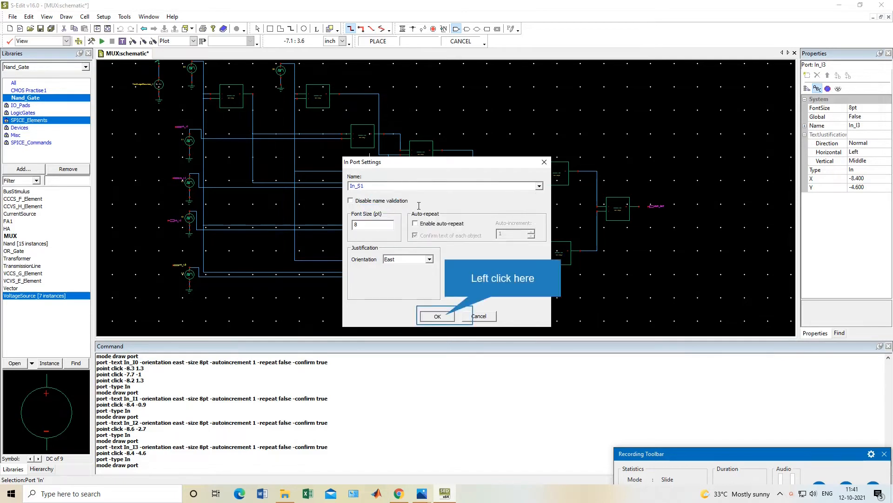
pyautogui.click(437, 316)
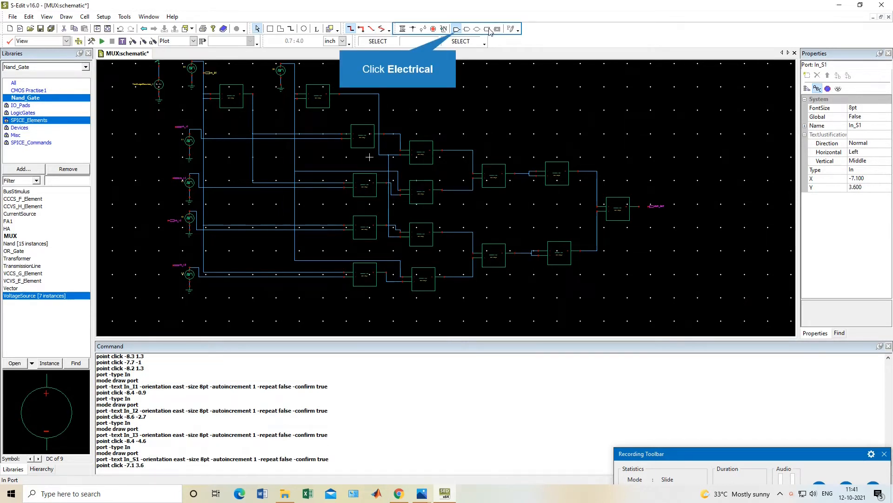
# Place an input port named In_S0 beside the select-line voltage source S0.
pyautogui.click(457, 29)
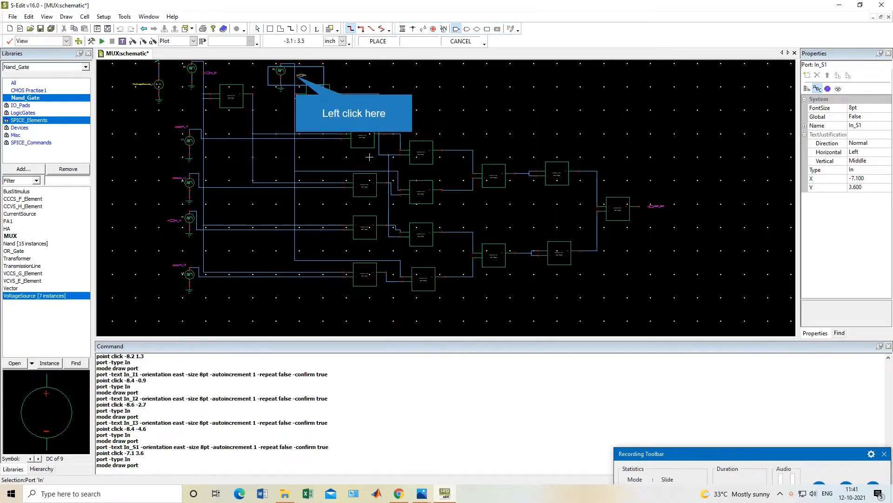
pyautogui.click(300, 75)
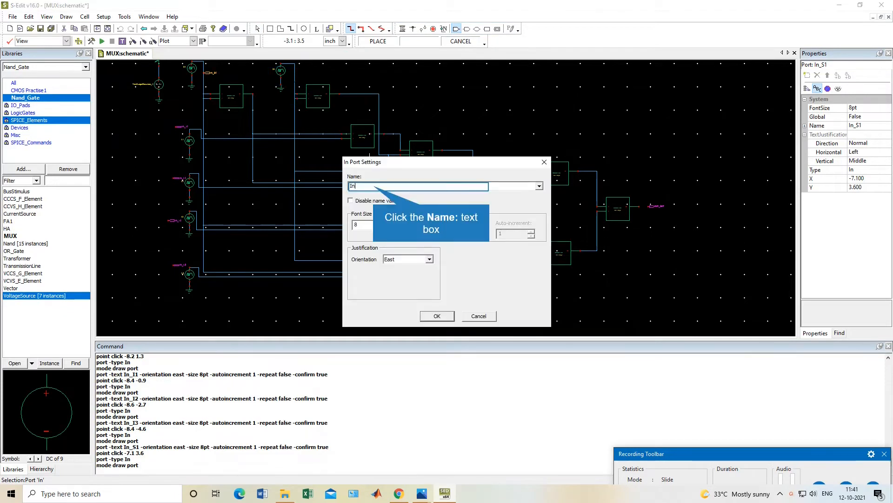
pyautogui.click(373, 186)
pyautogui.write('_')
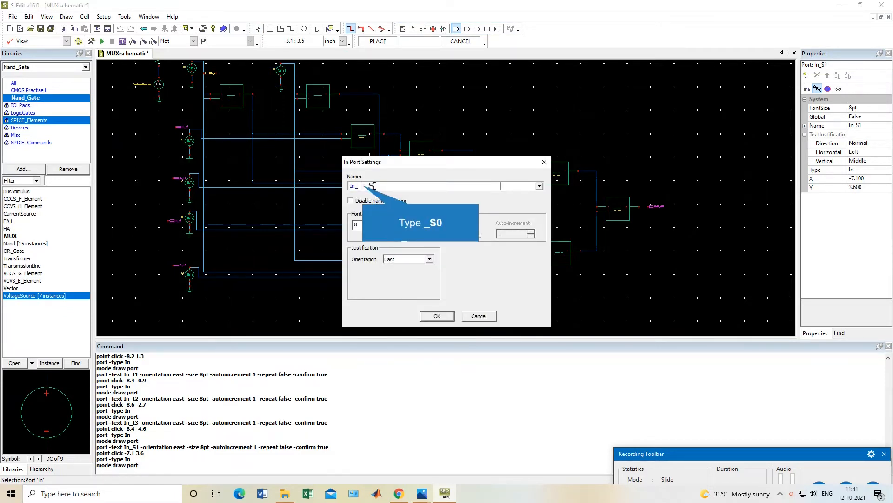
pyautogui.write('S0')
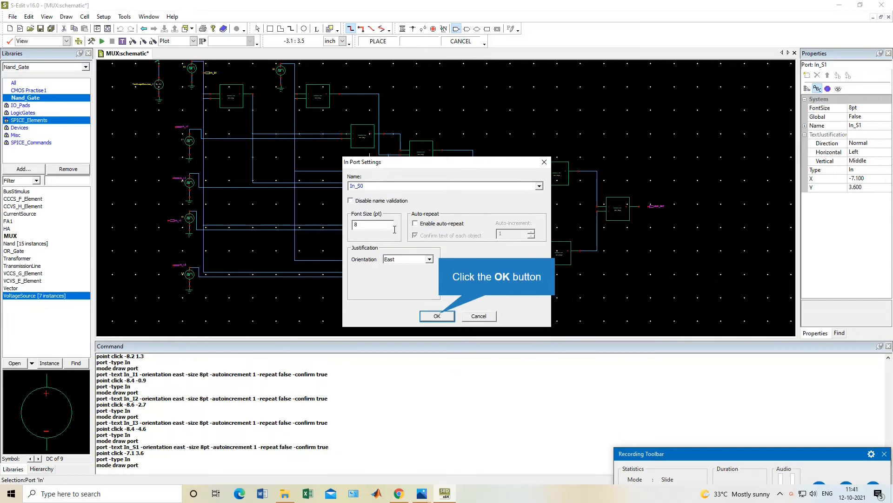
pyautogui.click(437, 316)
# Adjust the positions of the In_S1 and In_S0 ports slightly so they sit at their select-line wires.
pyautogui.press('Home')
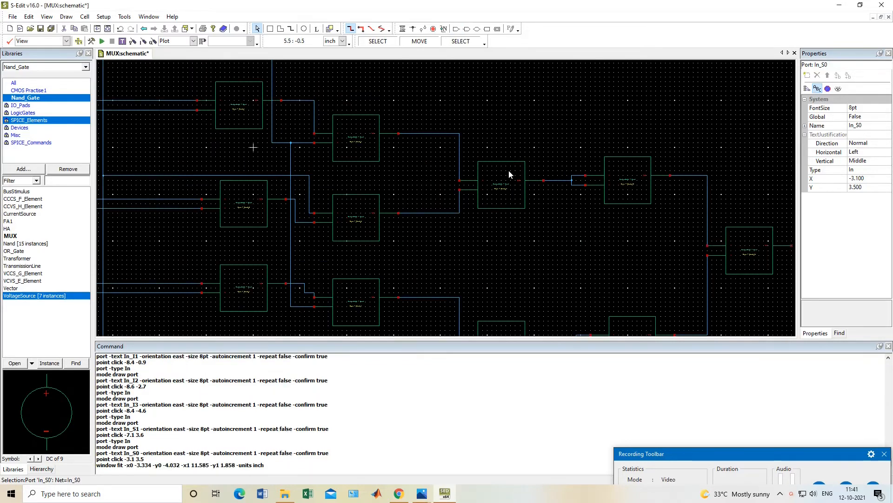
pyautogui.press('Up')
pyautogui.press('Left')
pyautogui.press('Left')
pyautogui.press('Up')
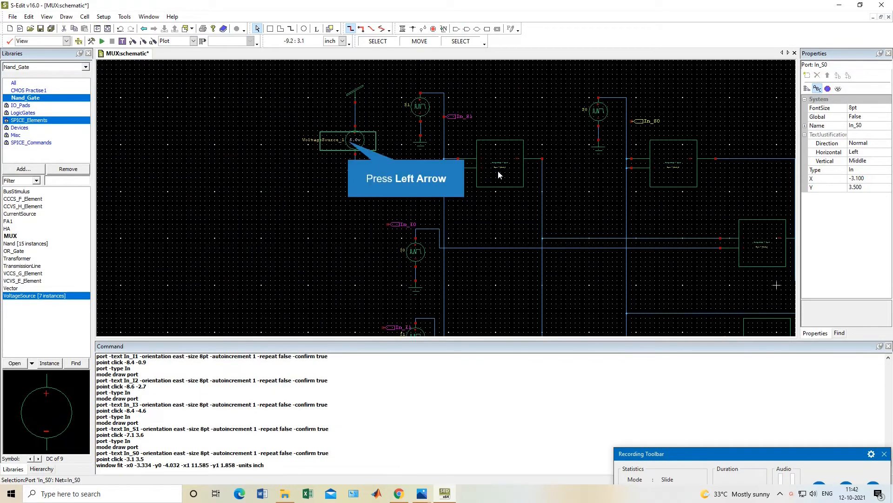
pyautogui.press('Left')
pyautogui.press('Right')
pyautogui.click(282, 117)
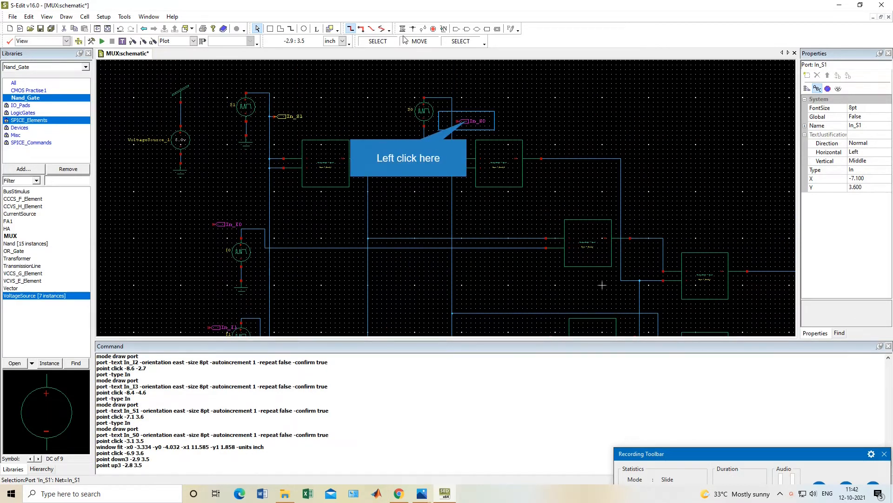
pyautogui.click(468, 123)
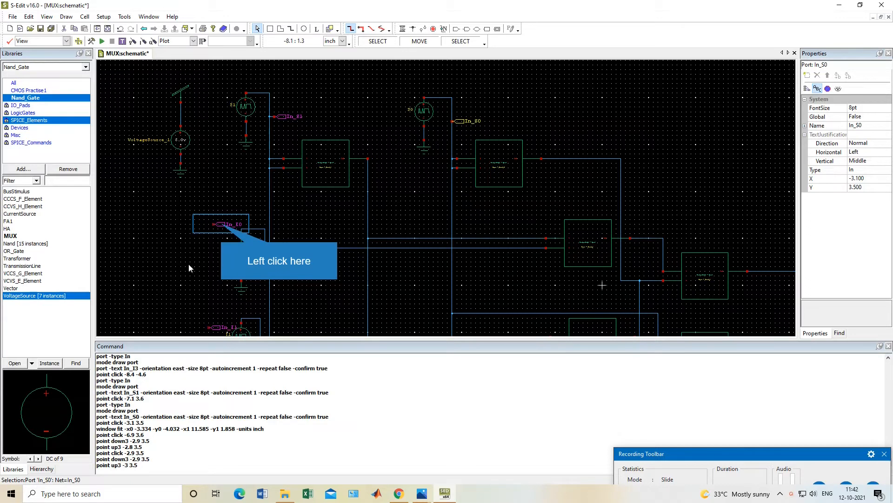
# Move the In_I0 and In_I1 ports onto the output wires of data sources I0 and I1.
pyautogui.click(225, 226)
pyautogui.moveTo(224, 226); pyautogui.dragTo(275, 245, button='middle')
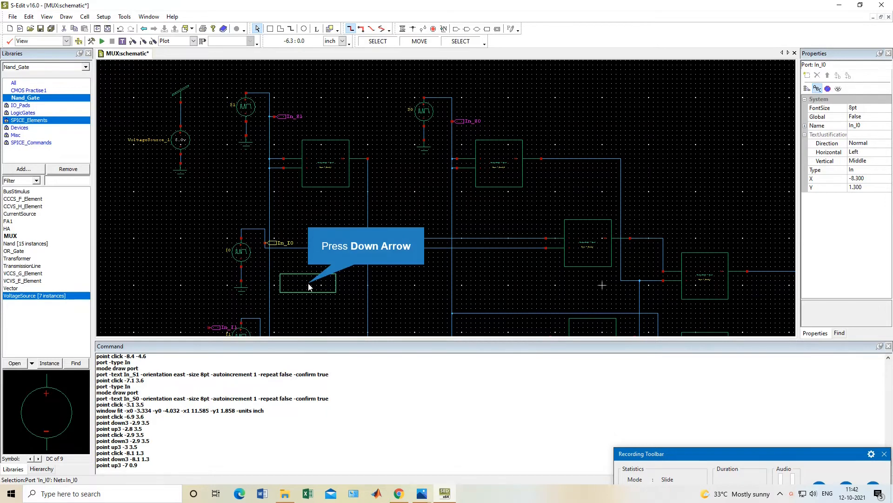
pyautogui.press('Down')
pyautogui.click(222, 260)
pyautogui.moveTo(222, 260); pyautogui.dragTo(271, 259, button='middle')
# Move the In_I2 and In_I3 ports onto the output wires of data sources I2 and I3.
pyautogui.press('Down')
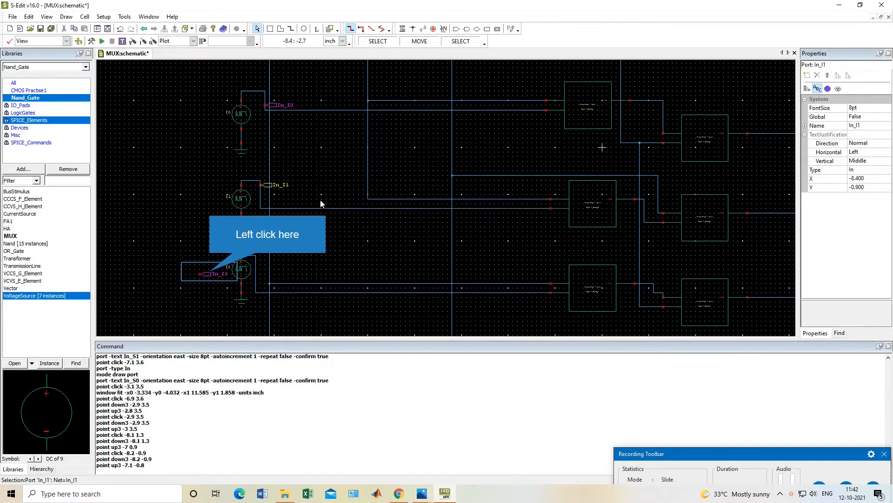
pyautogui.click(214, 275)
pyautogui.moveTo(213, 275); pyautogui.dragTo(269, 256, button='middle')
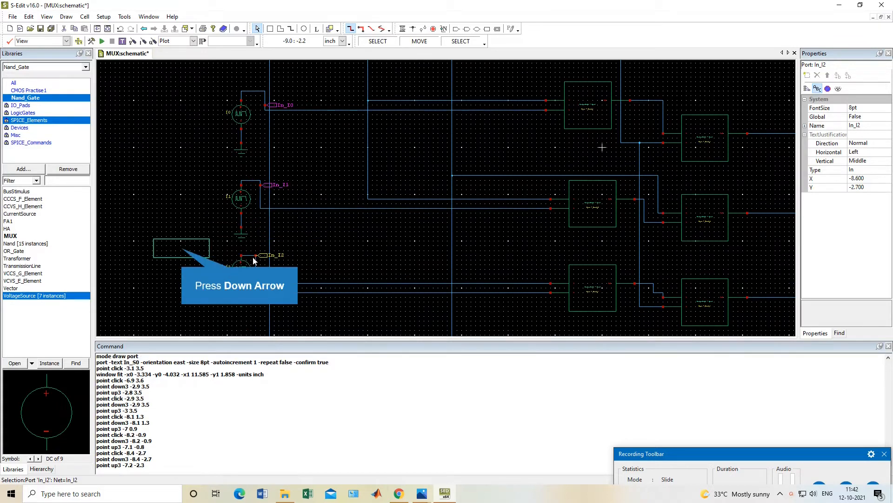
pyautogui.press('Down')
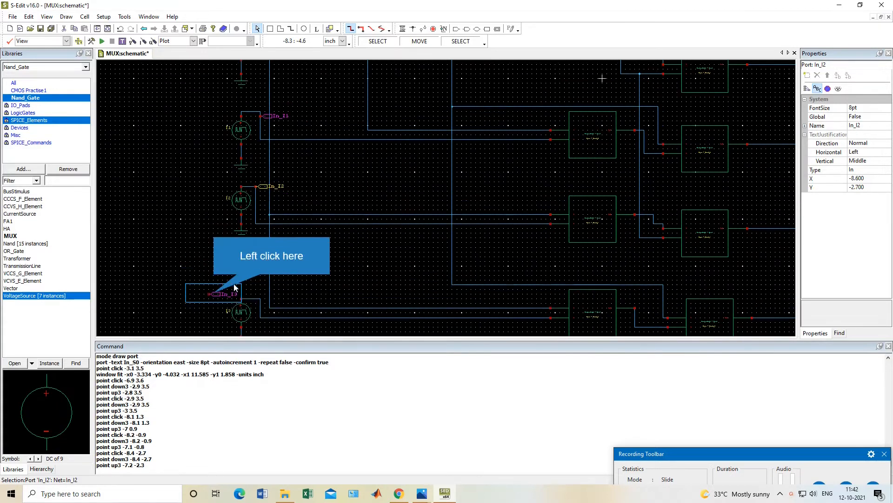
pyautogui.click(217, 294)
pyautogui.moveTo(217, 293); pyautogui.dragTo(265, 300, button='middle')
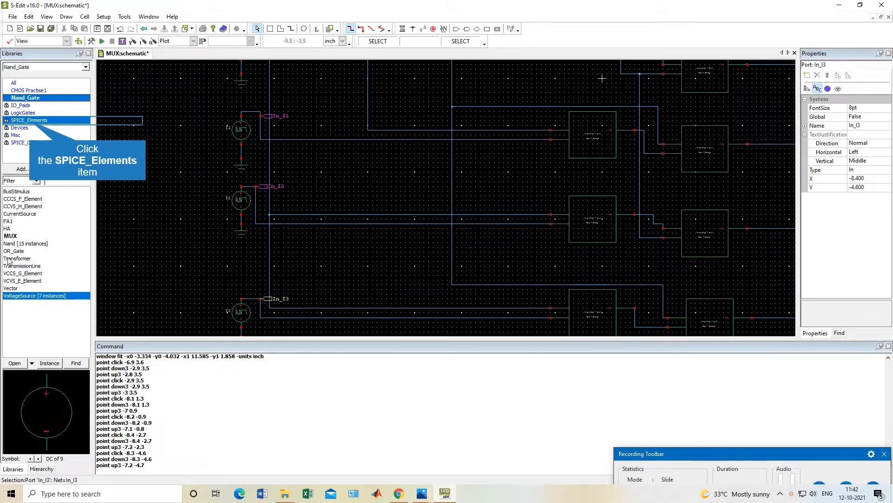
# Place PrintVoltage instances from the SPICE_Commands library on the wires of data inputs I3, I2, I1 and I0.
pyautogui.click(30, 120)
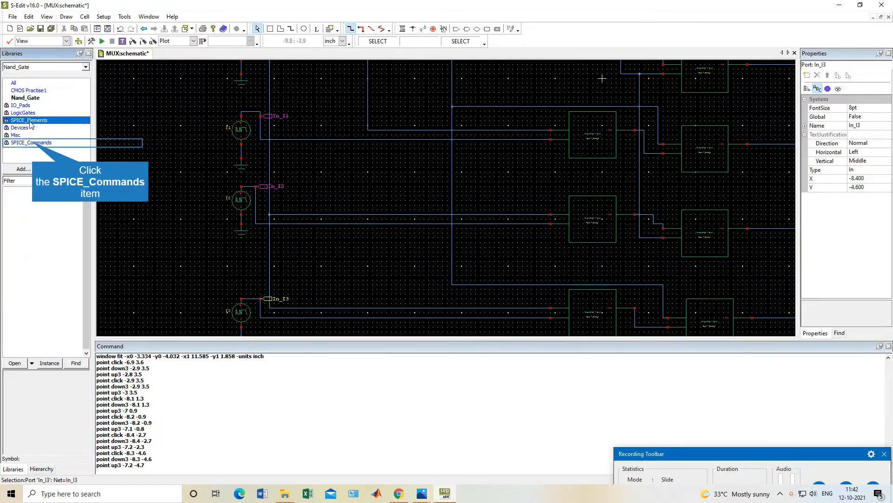
pyautogui.click(32, 143)
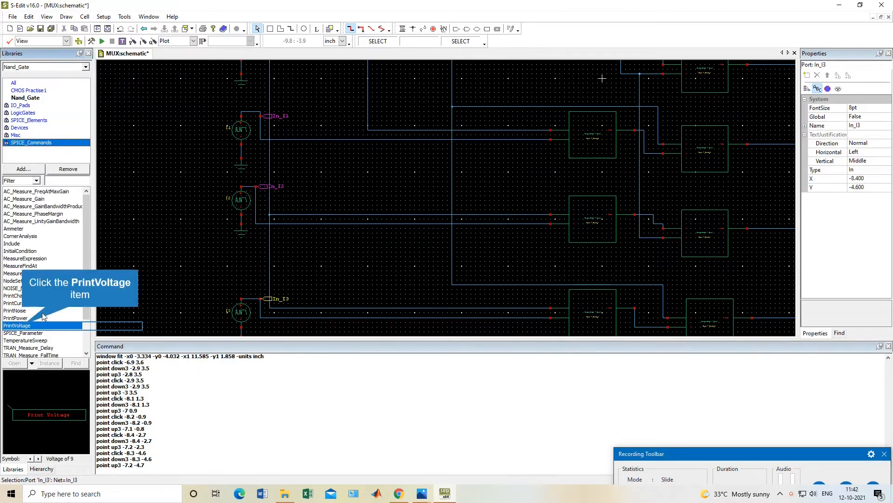
pyautogui.click(24, 326)
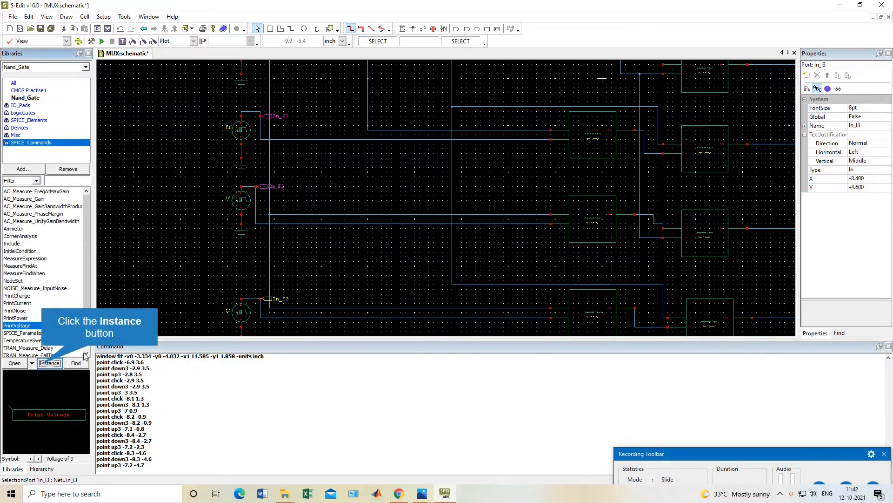
pyautogui.click(49, 363)
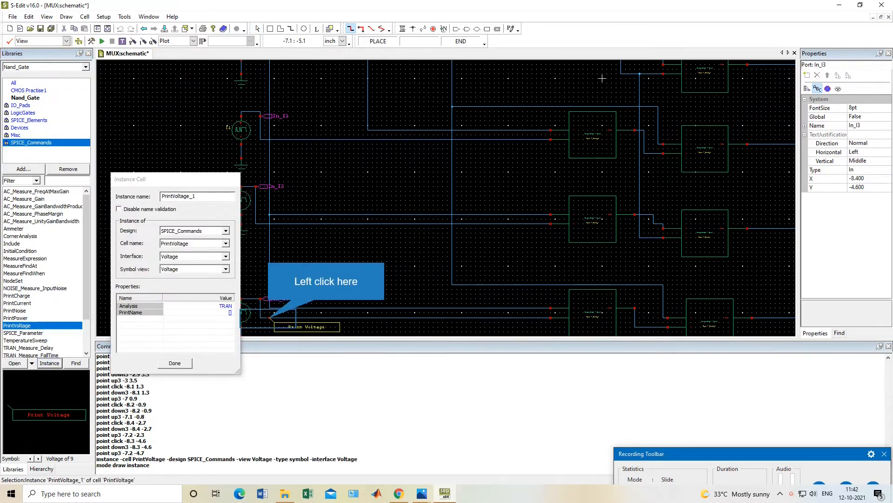
pyautogui.click(270, 318)
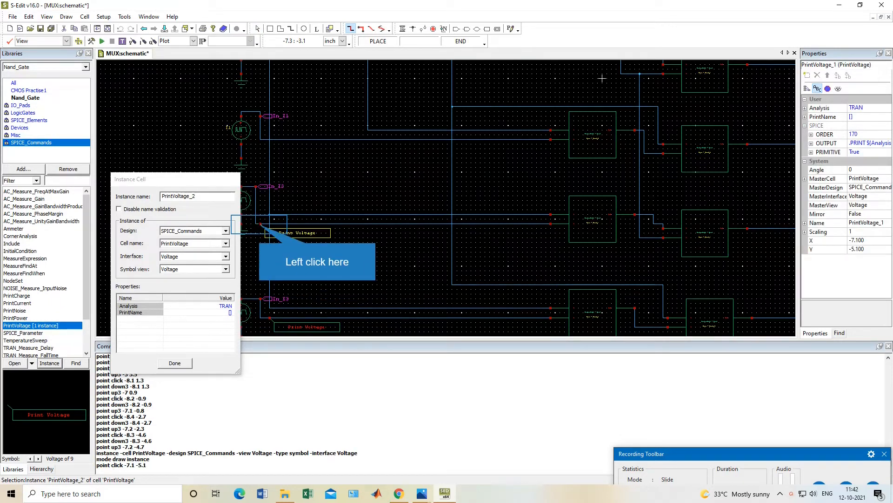
pyautogui.click(260, 223)
pyautogui.click(260, 139)
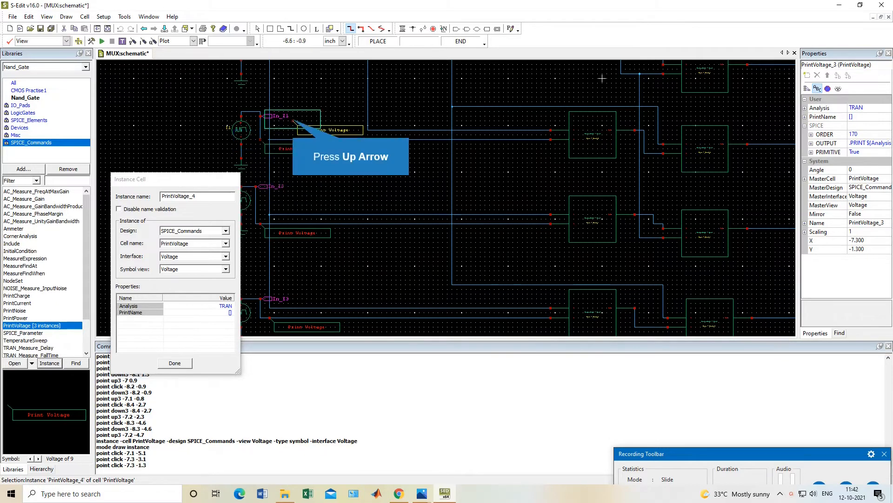
pyautogui.press('Up')
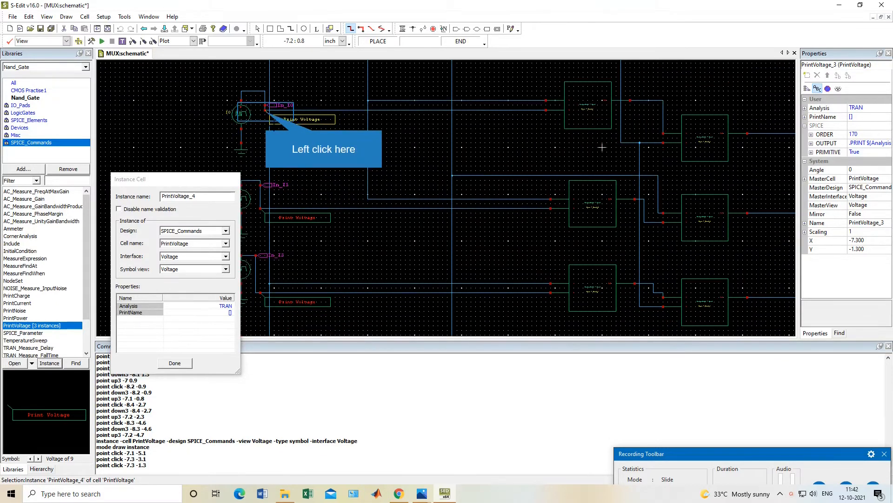
pyautogui.click(265, 110)
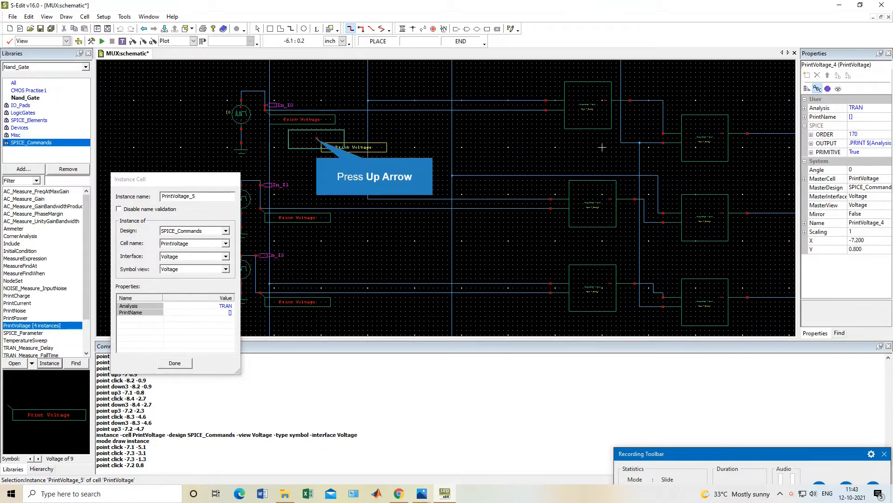
# Place a PrintVoltage instance on each of the S1 and S0 select-line wires.
pyautogui.press('Up')
pyautogui.press('Up')
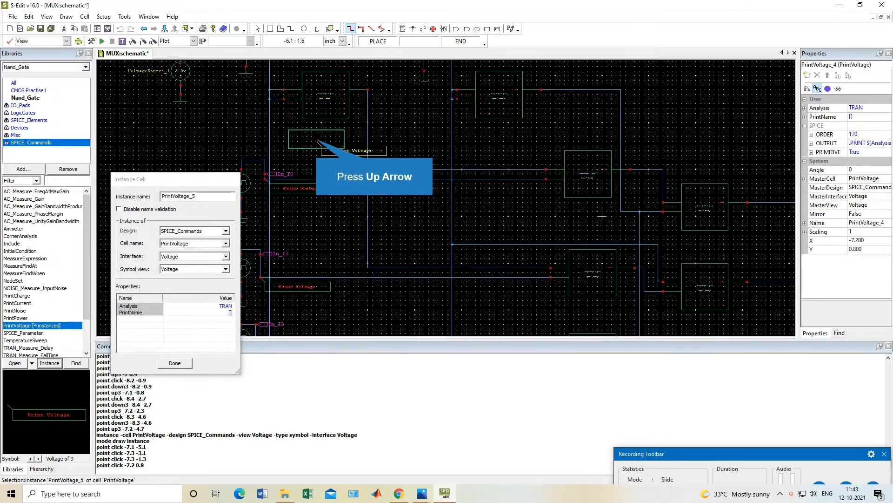
pyautogui.click(453, 135)
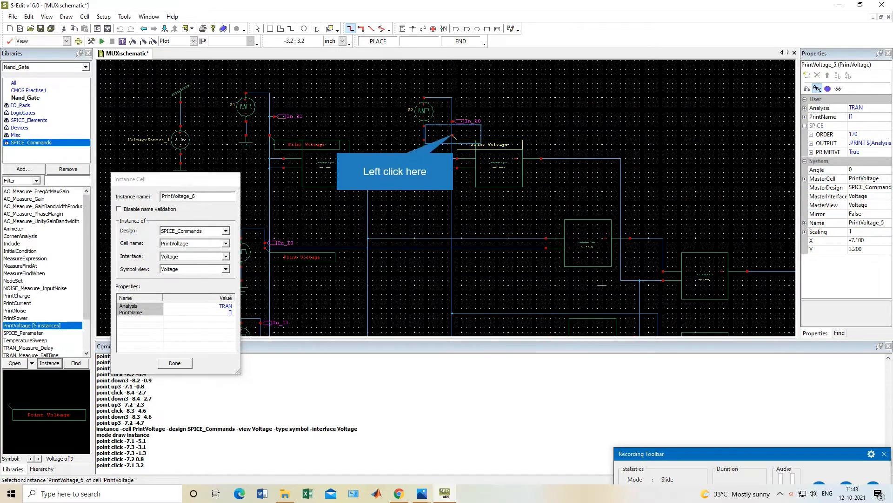
pyautogui.click(565, 239)
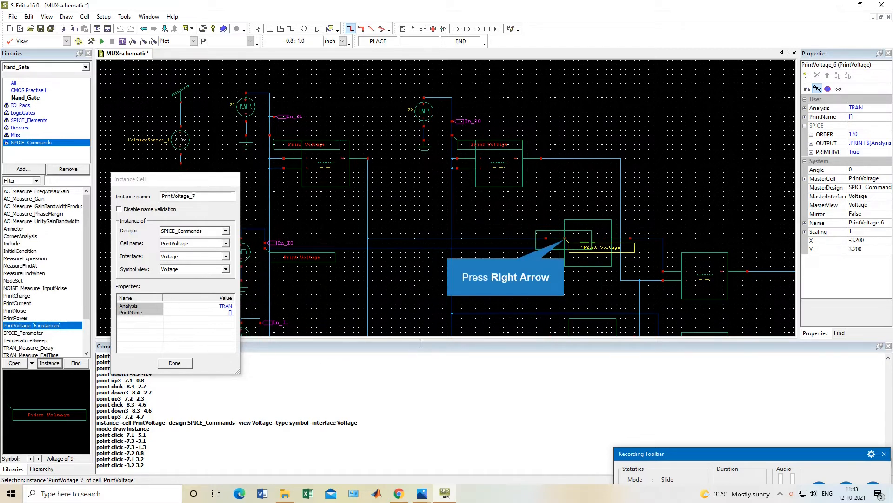
# Place a PrintVoltage instance beside the multiplexer's output port and finish placing instances.
pyautogui.press('Right')
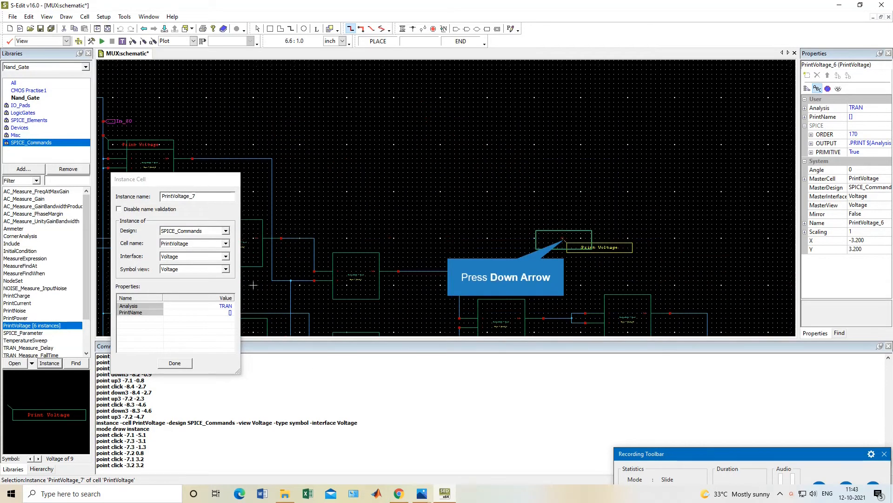
pyautogui.press('Down')
pyautogui.press('Down')
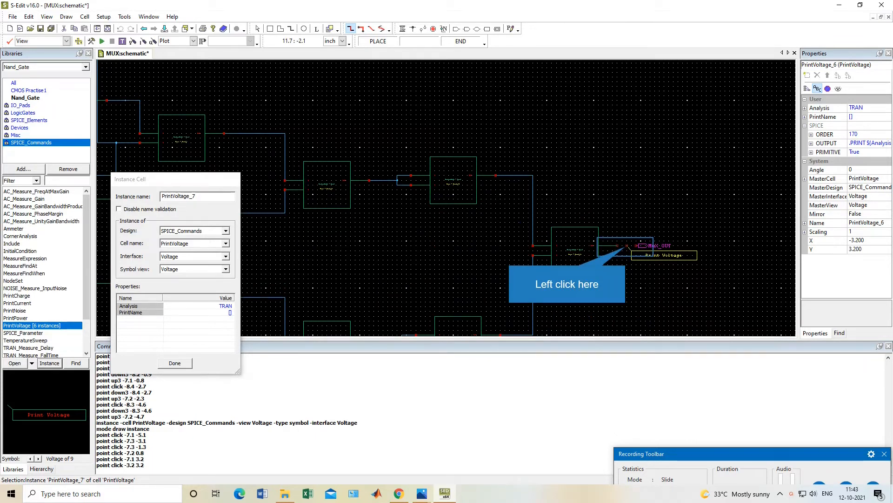
pyautogui.click(626, 246)
pyautogui.click(175, 363)
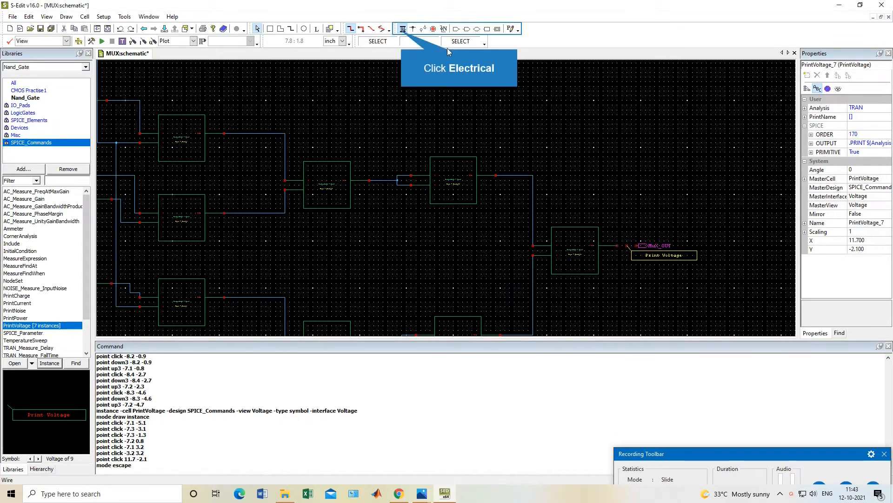
# Wire the multiplexer's output port and its PrintVoltage instance to the final NAND gate's output.
pyautogui.click(402, 28)
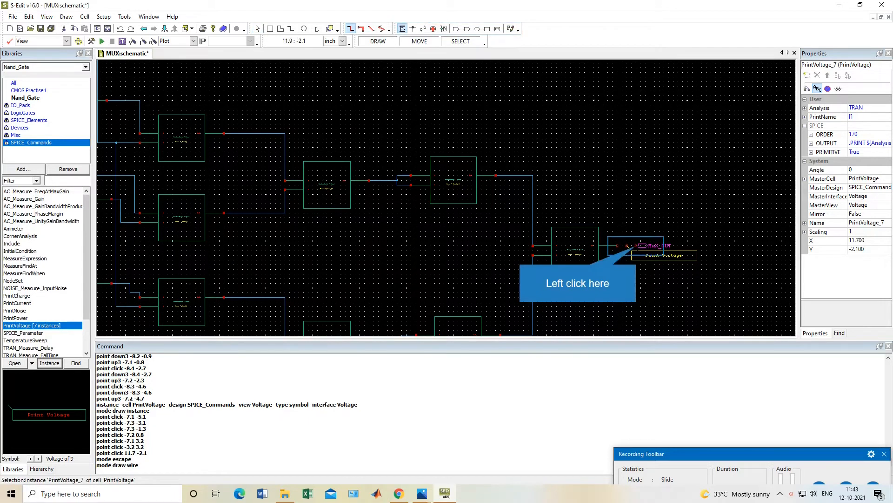
pyautogui.moveTo(631, 245); pyautogui.dragTo(620, 245)
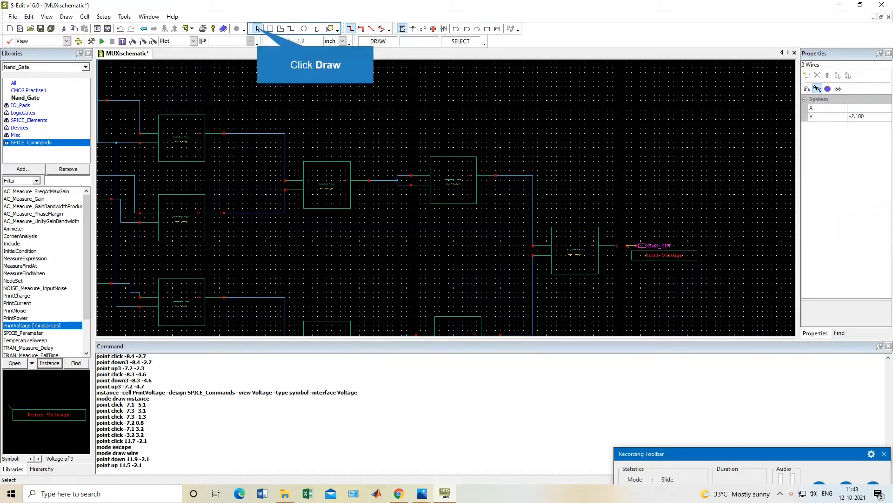
pyautogui.click(258, 29)
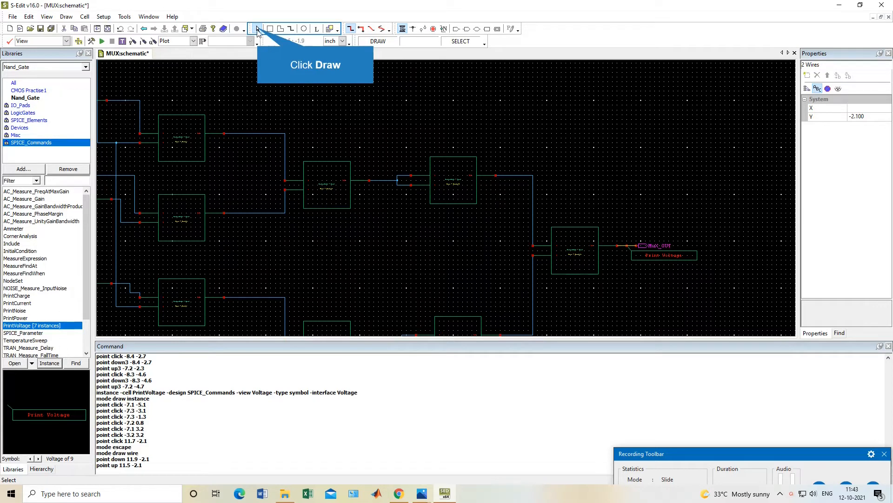
pyautogui.click(422, 279)
# Run a design check on the MUX schematic view.
pyautogui.press('Left')
pyautogui.press('Left')
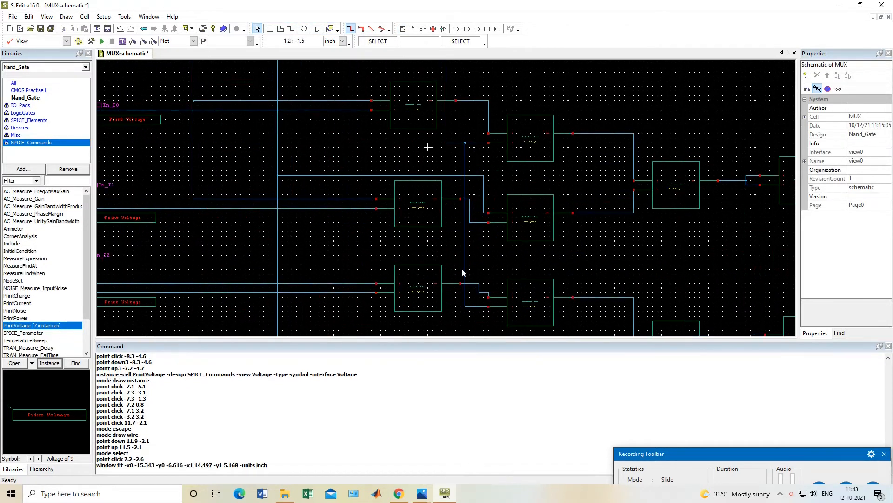
pyautogui.scroll(-1, 485, 215)
pyautogui.scroll(1, 485, 215)
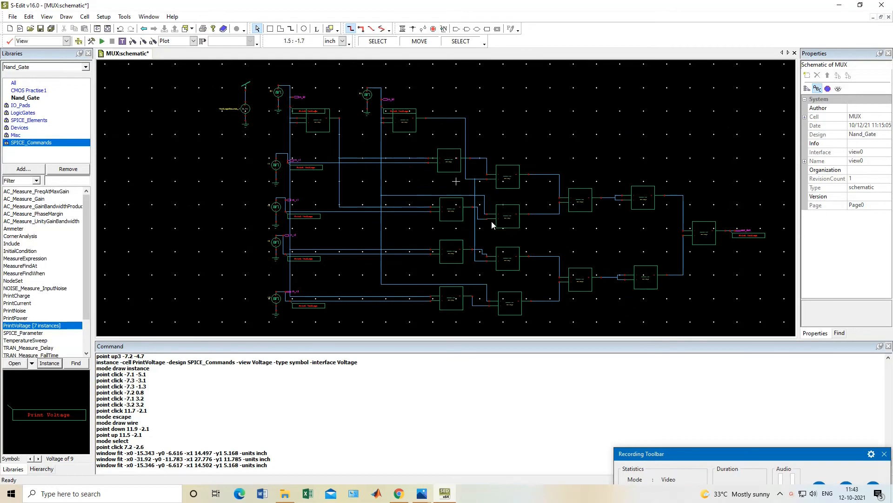
pyautogui.press('Right')
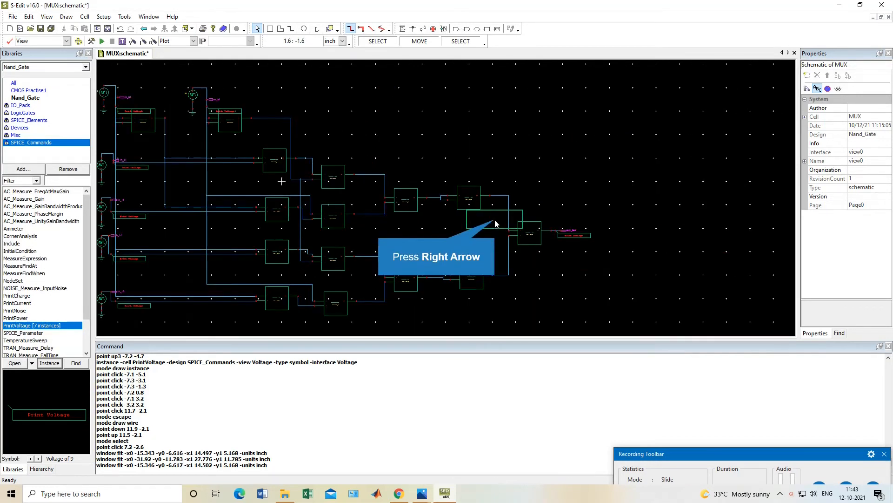
pyautogui.press('Right')
pyautogui.press('Left')
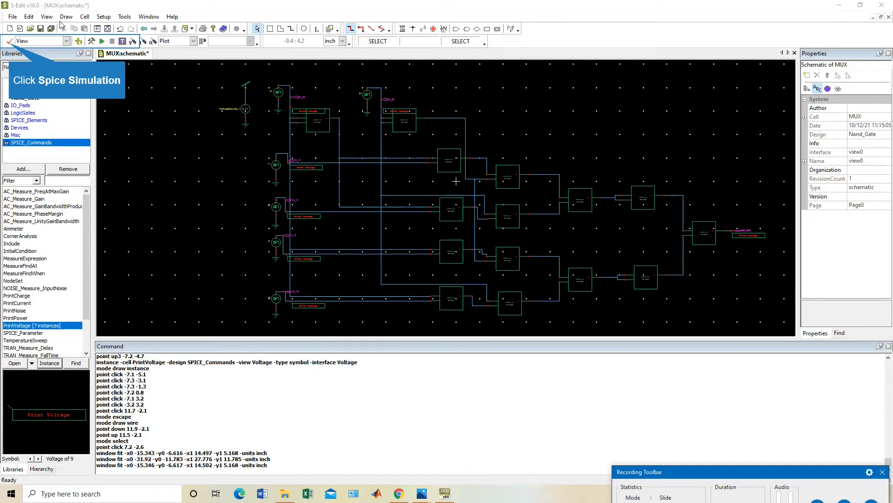
pyautogui.click(9, 42)
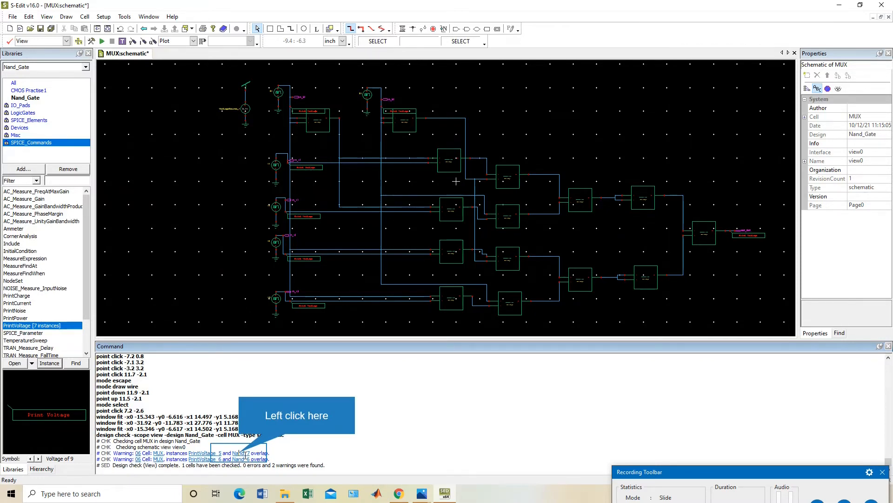
# Locate Nand_7 from its overlap warning and move the S1 PrintVoltage instance up clear of the gate.
pyautogui.click(240, 453)
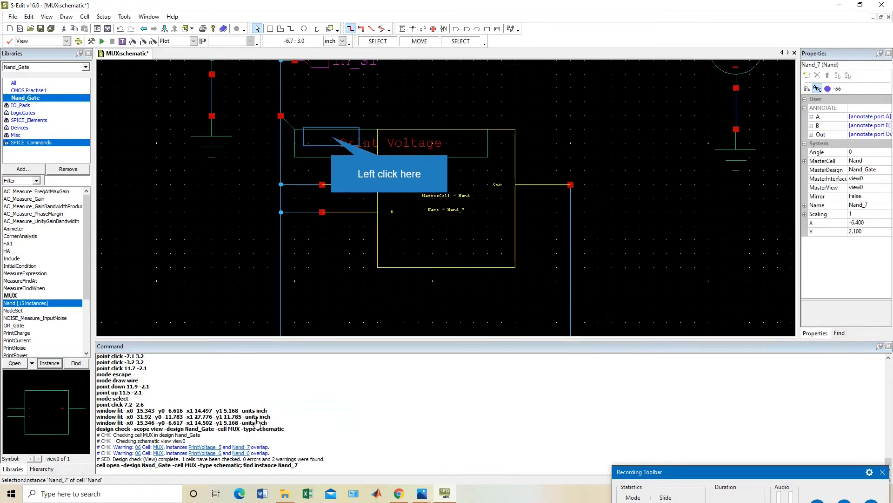
pyautogui.click(336, 142)
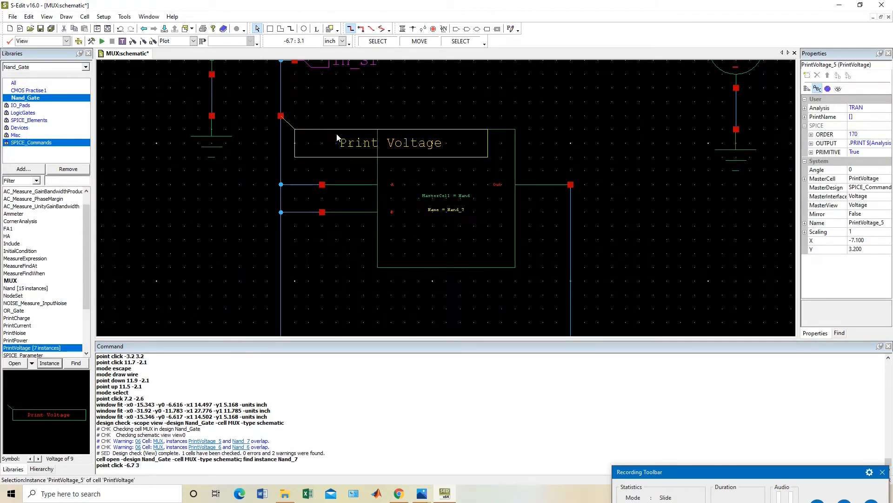
pyautogui.moveTo(340, 135); pyautogui.dragTo(349, 92)
pyautogui.click(343, 97)
pyautogui.scroll(-1, 349, 92)
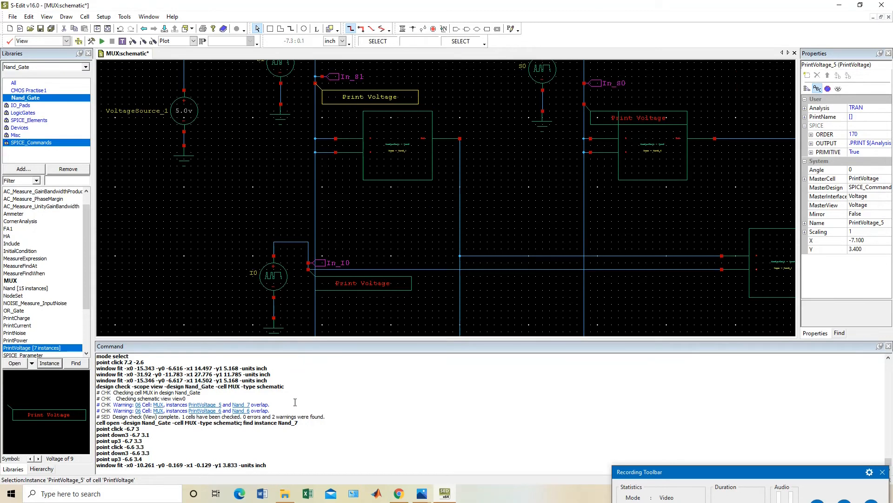
# Locate Nand_6 from its overlap warning and move the S0 PrintVoltage instance up clear of the gate.
pyautogui.click(237, 410)
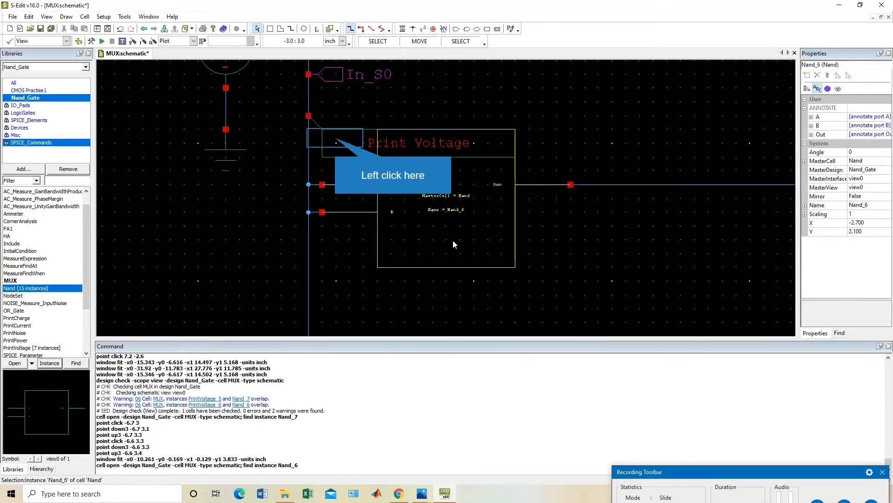
pyautogui.click(336, 142)
pyautogui.scroll(1, 335, 138)
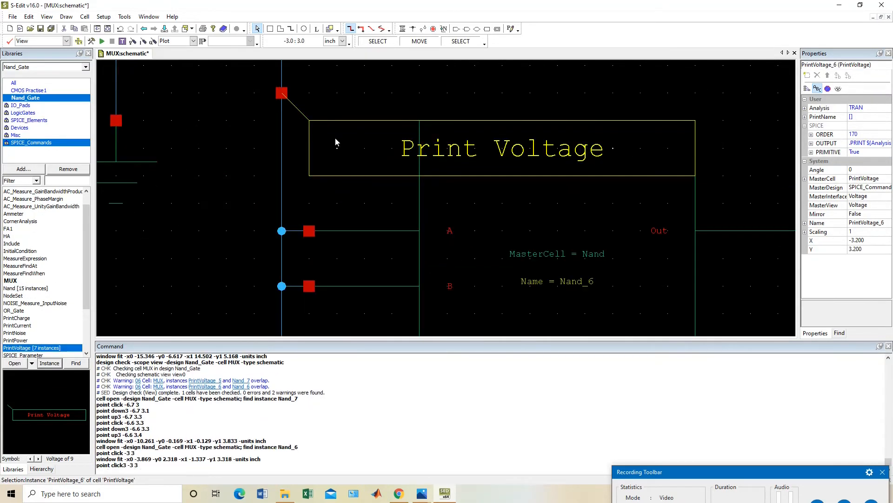
pyautogui.scroll(-2, 335, 138)
pyautogui.moveTo(339, 141); pyautogui.dragTo(339, 90)
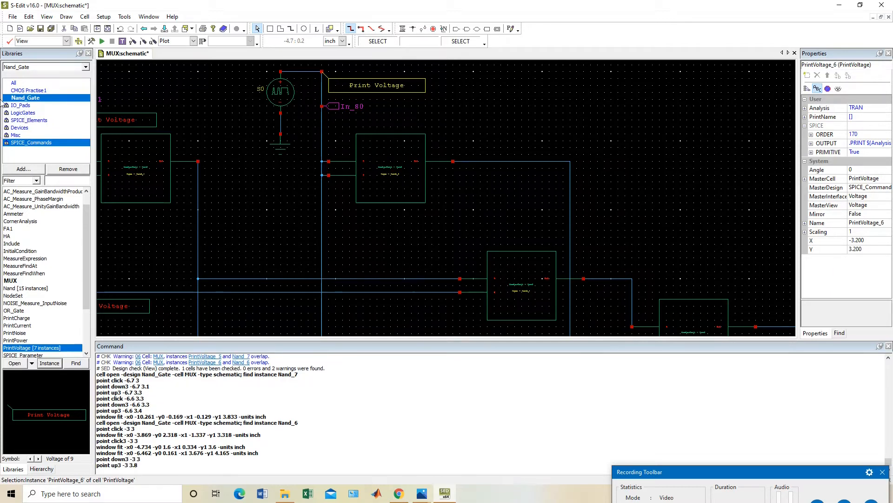
# Rerun the design check on the MUX schematic view and review its error and warning summary.
pyautogui.click(10, 41)
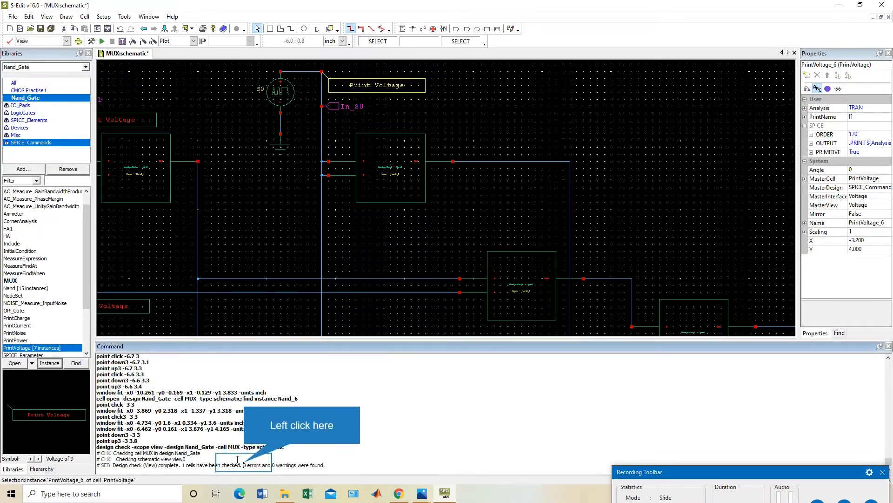
pyautogui.moveTo(244, 465); pyautogui.dragTo(324, 465)
pyautogui.click(325, 465)
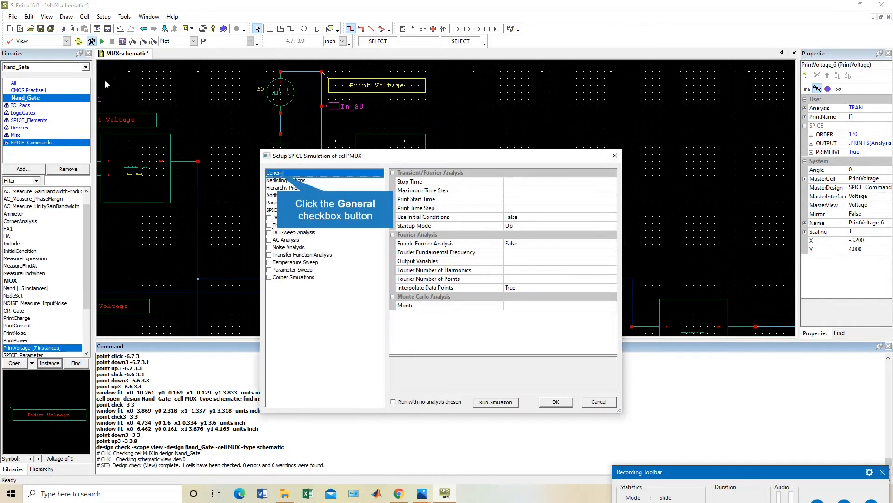
# In the MUX cell's SPICE simulation setup, set the library file to Generic_025.lib with the section TT.
pyautogui.click(91, 41)
pyautogui.click(279, 172)
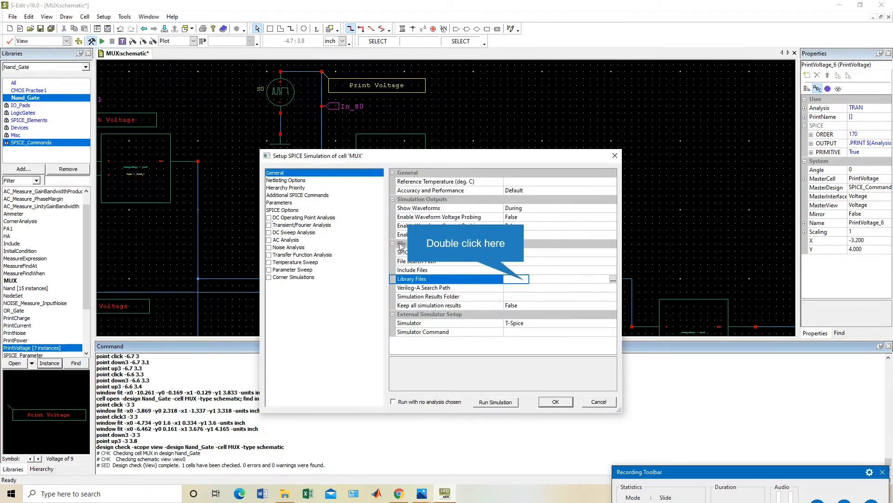
pyautogui.doubleClick(526, 284)
pyautogui.click(613, 280)
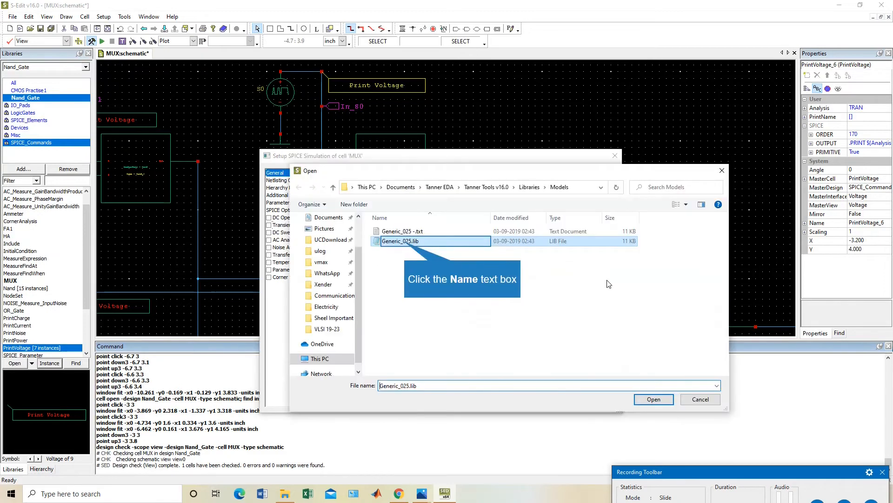
pyautogui.click(404, 243)
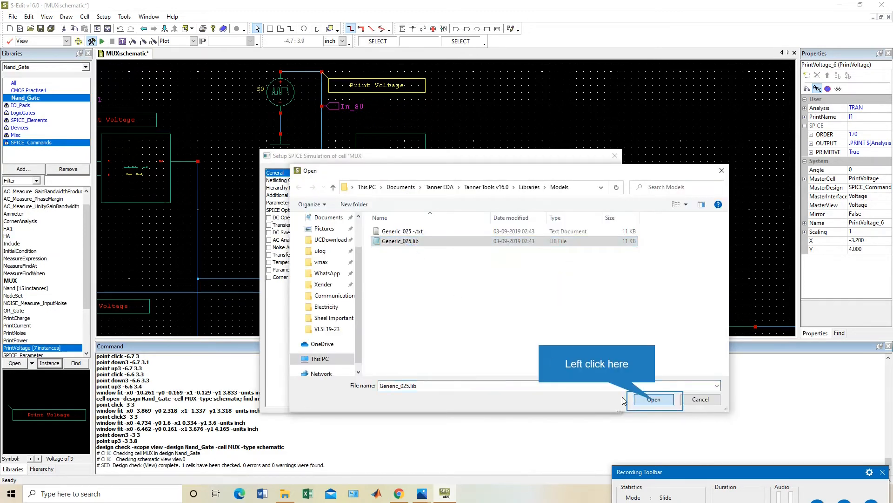
pyautogui.click(651, 401)
pyautogui.click(599, 279)
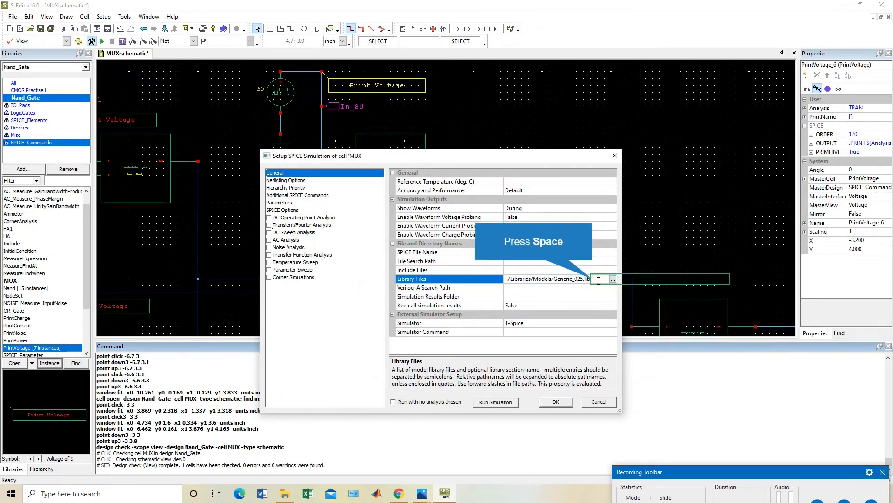
pyautogui.write('TT')
# Enable DC Operating Point Analysis and Transient/Fourier Analysis for the MUX simulation.
pyautogui.click(295, 196)
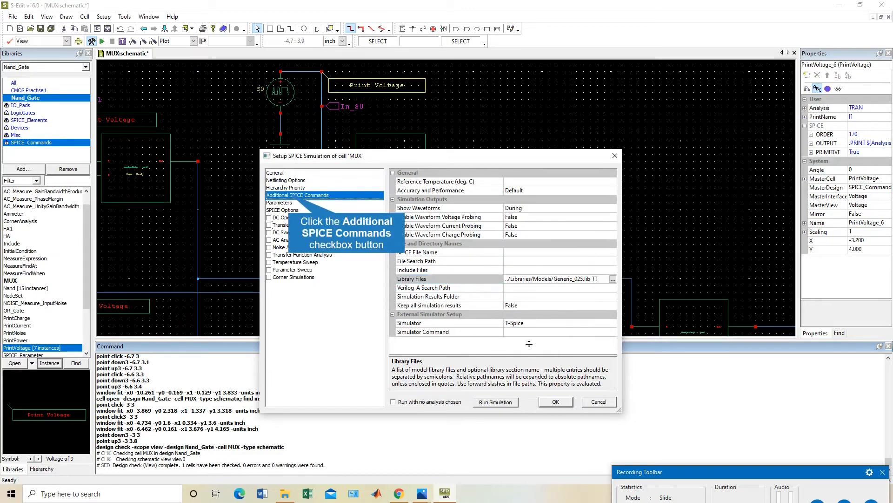
pyautogui.click(287, 203)
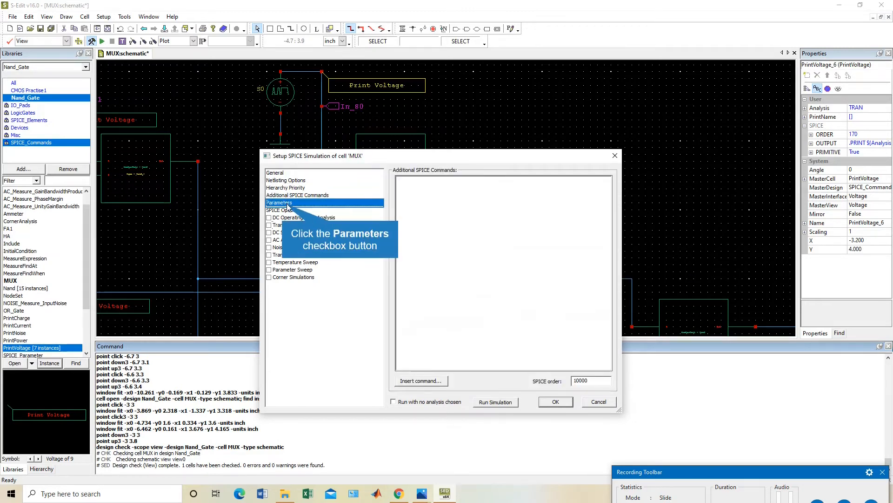
pyautogui.click(284, 210)
pyautogui.click(286, 218)
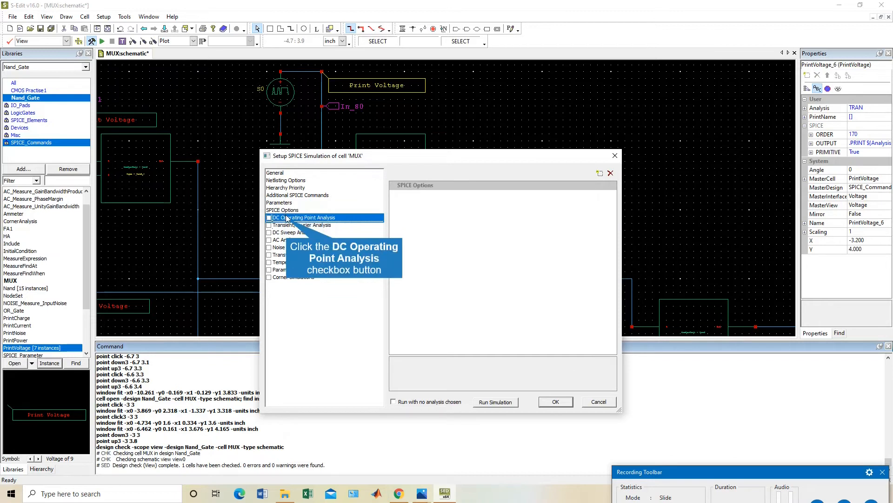
pyautogui.click(269, 218)
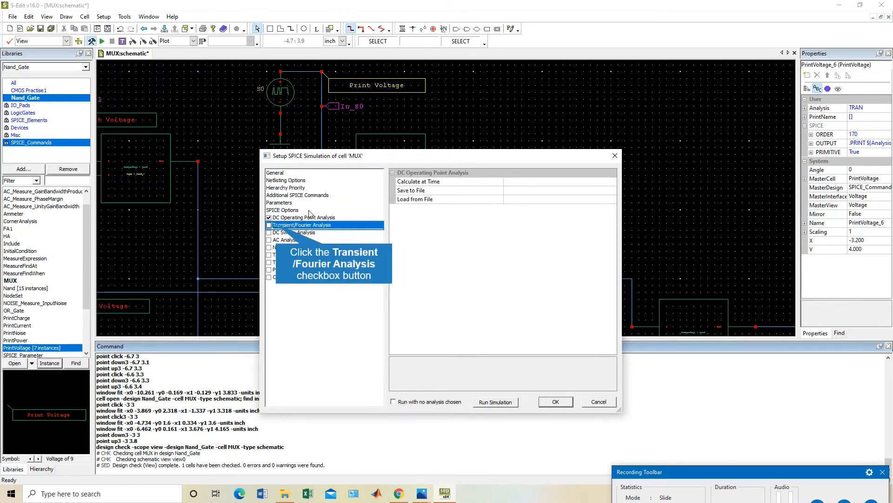
pyautogui.click(269, 226)
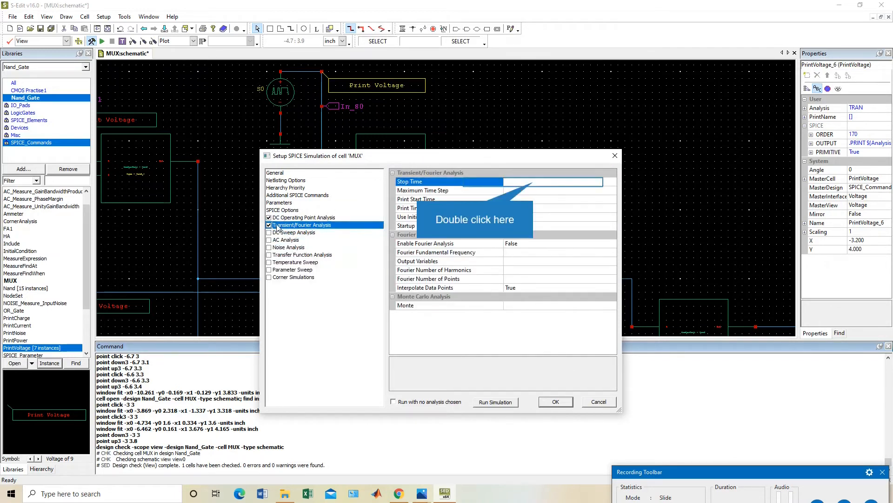
# Set the transient stop time to 300n and maximum time step to 10n, and accept the simulation setup.
pyautogui.doubleClick(534, 182)
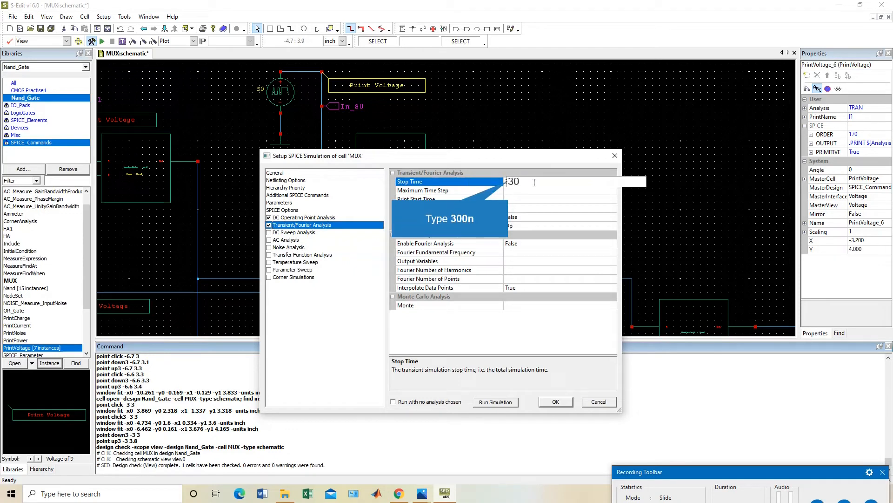
pyautogui.press('Return')
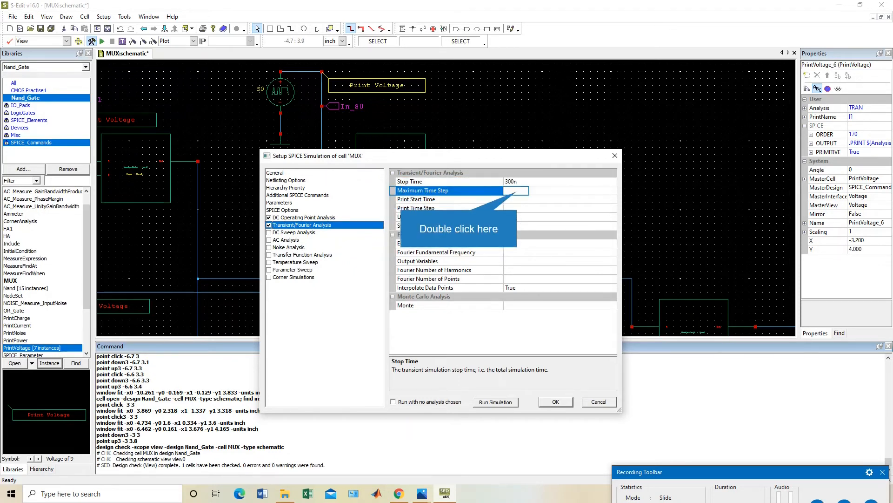
pyautogui.doubleClick(518, 191)
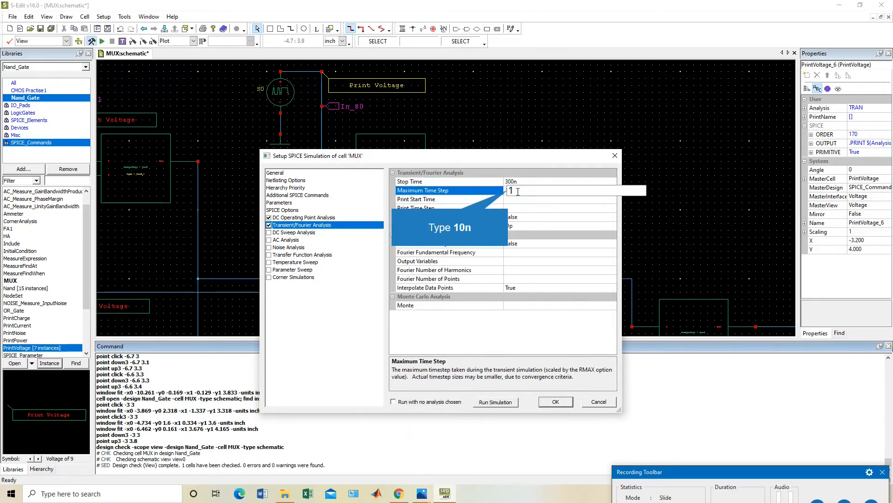
pyautogui.write('10n')
pyautogui.press('Return')
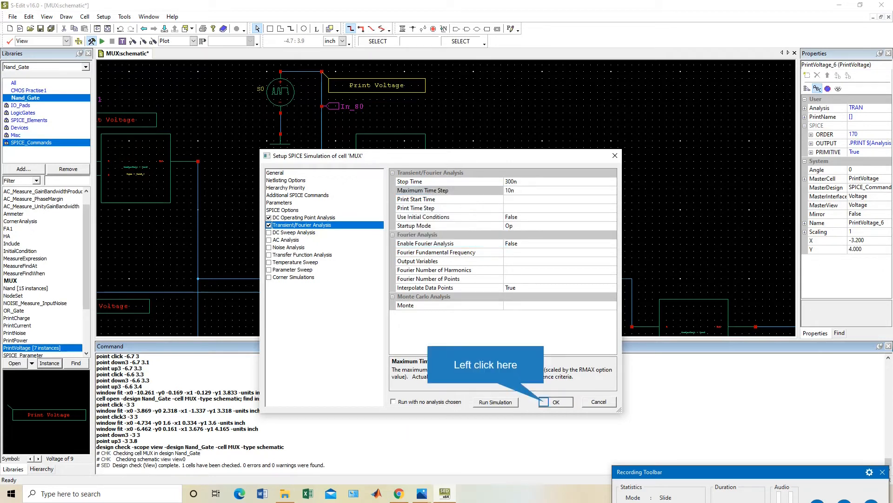
pyautogui.click(553, 402)
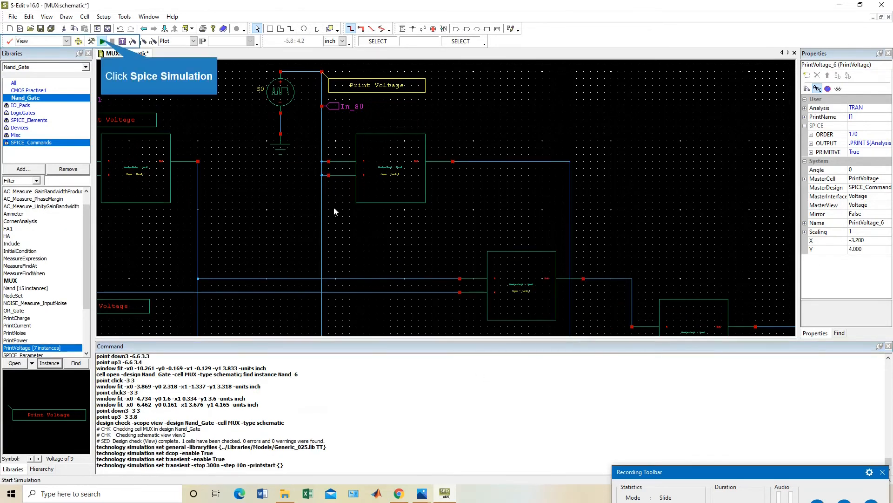
# Run the MUX SPICE simulation and split its traces into separate plots in the maximized waveform viewer.
pyautogui.click(102, 42)
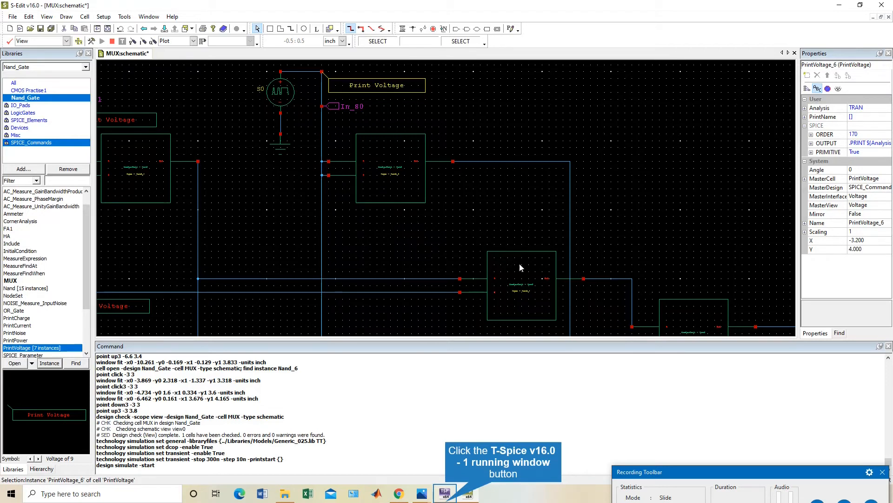
pyautogui.click(447, 490)
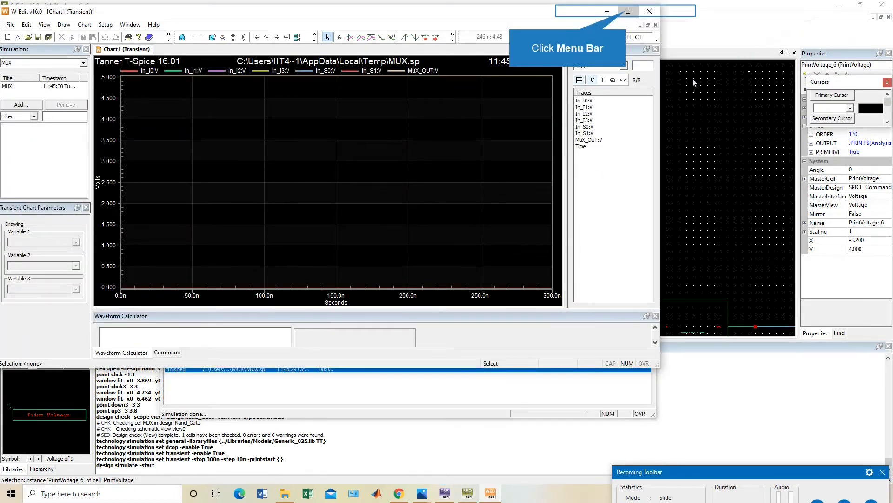
pyautogui.click(628, 13)
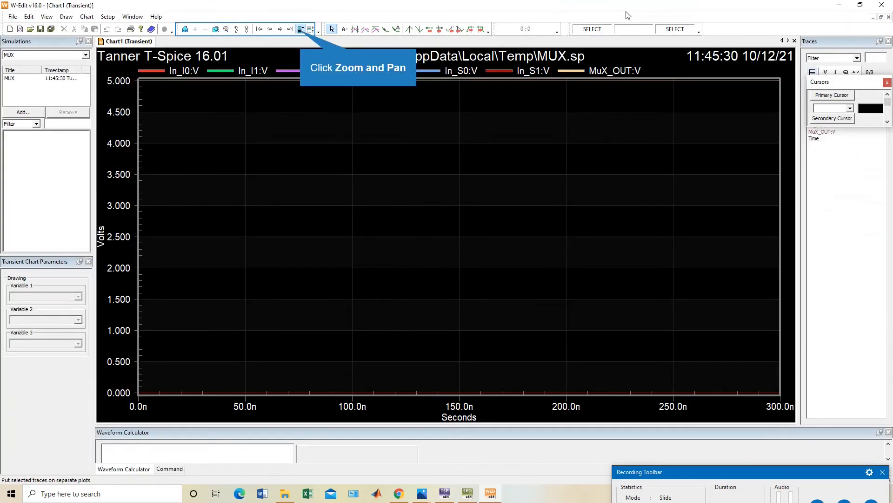
pyautogui.click(301, 29)
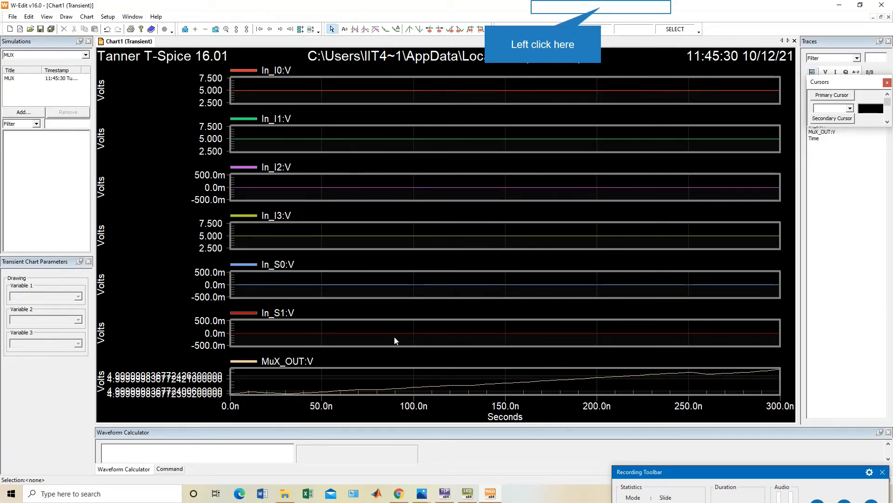
pyautogui.click(601, 8)
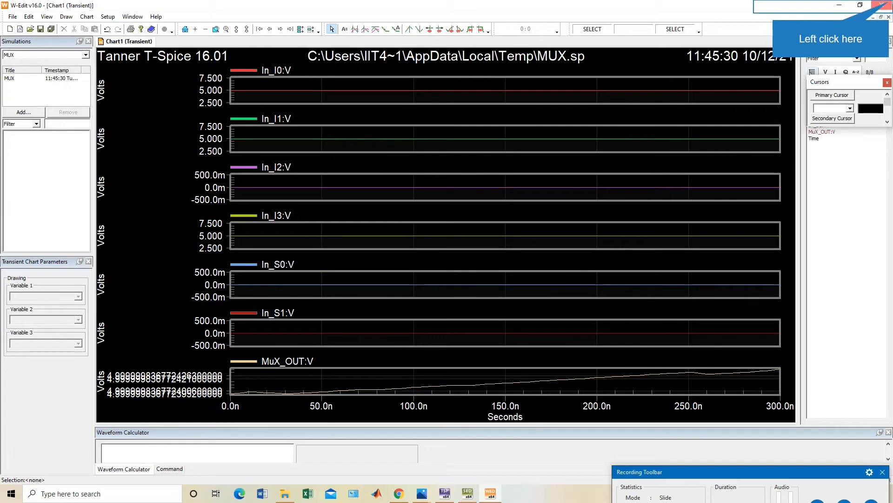
# Close the waveform viewer and the T-Spice simulation status window to return to the schematic.
pyautogui.click(883, 6)
pyautogui.click(402, 315)
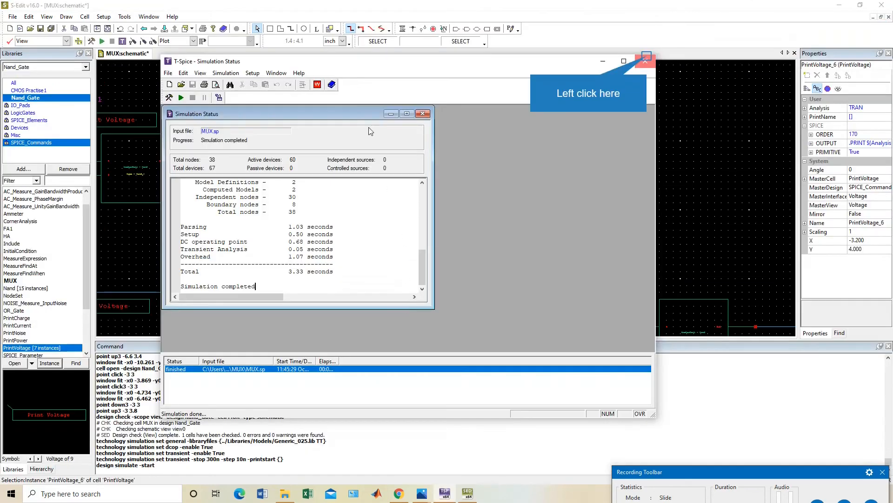
pyautogui.click(645, 61)
# Set the transient analysis stop time to 600n and rerun the MUX simulation.
pyautogui.click(91, 41)
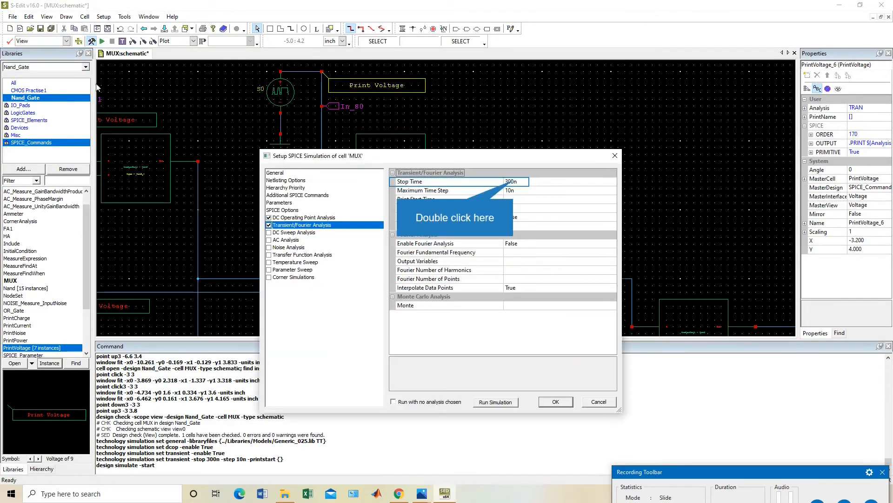
pyautogui.doubleClick(515, 182)
pyautogui.click(513, 181)
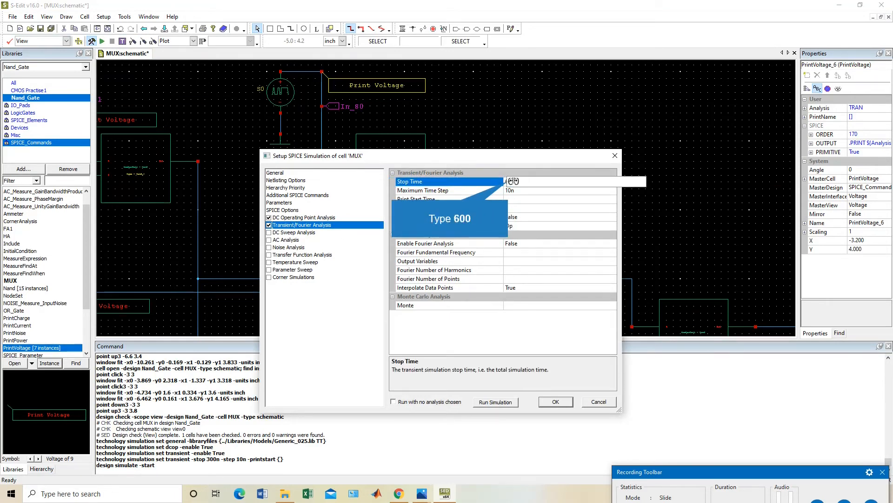
pyautogui.write('600n')
pyautogui.press('Return')
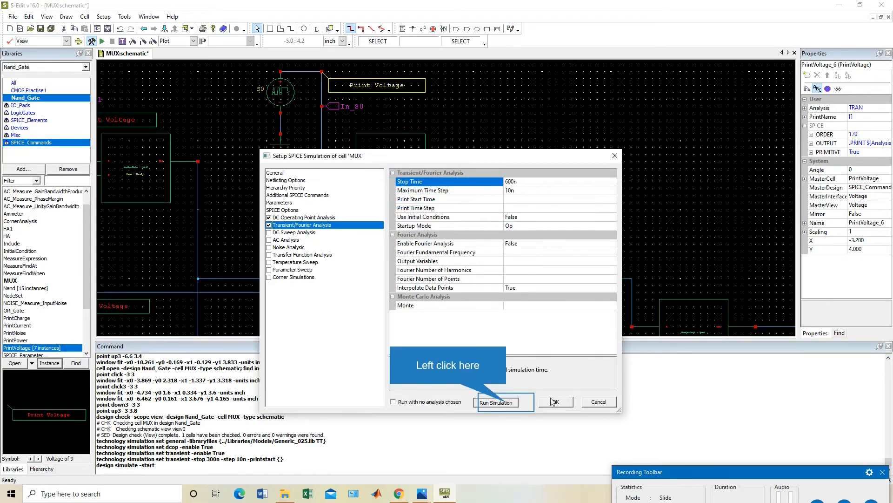
pyautogui.click(513, 403)
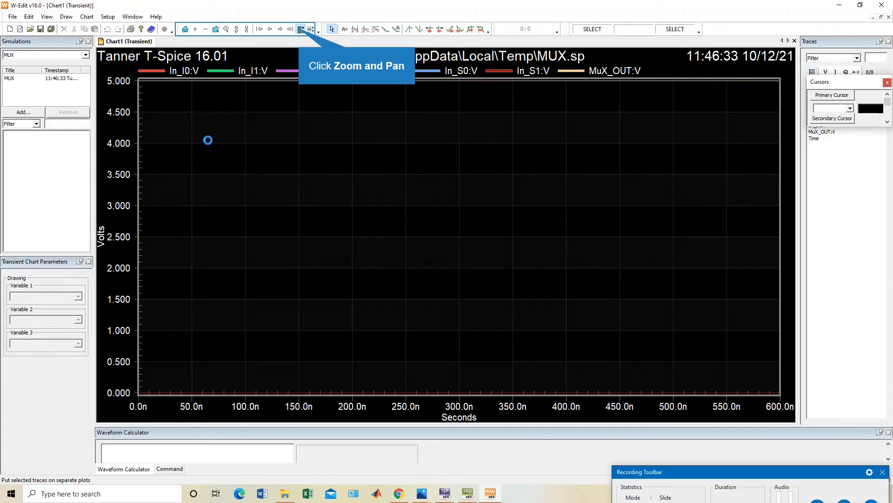
# Split the new simulation's traces into separate plots and select the MuX_OUT curve.
pyautogui.click(302, 29)
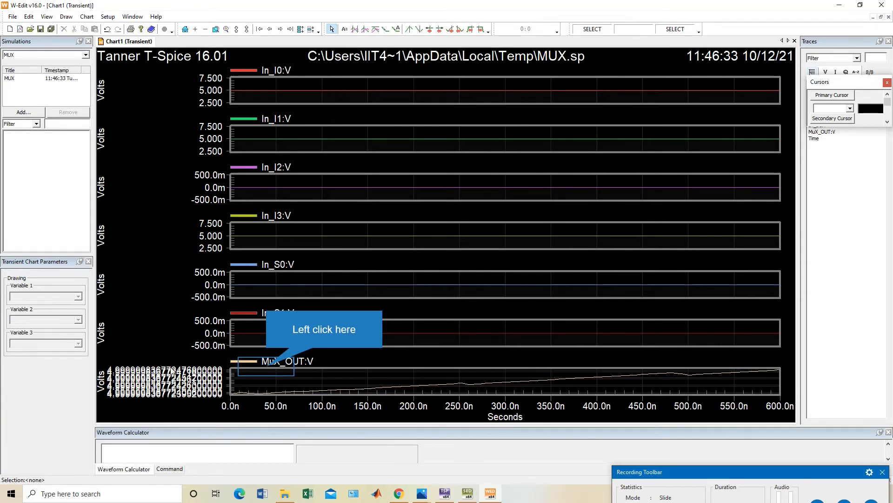
pyautogui.click(268, 370)
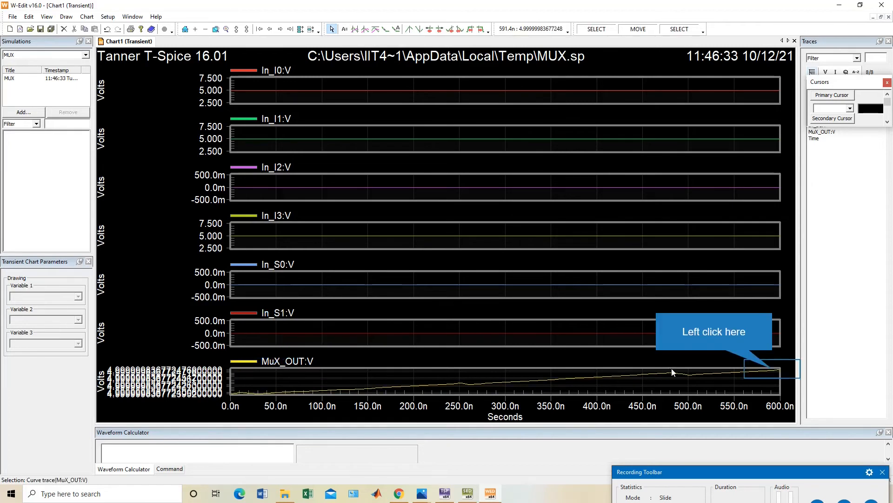
pyautogui.click(766, 372)
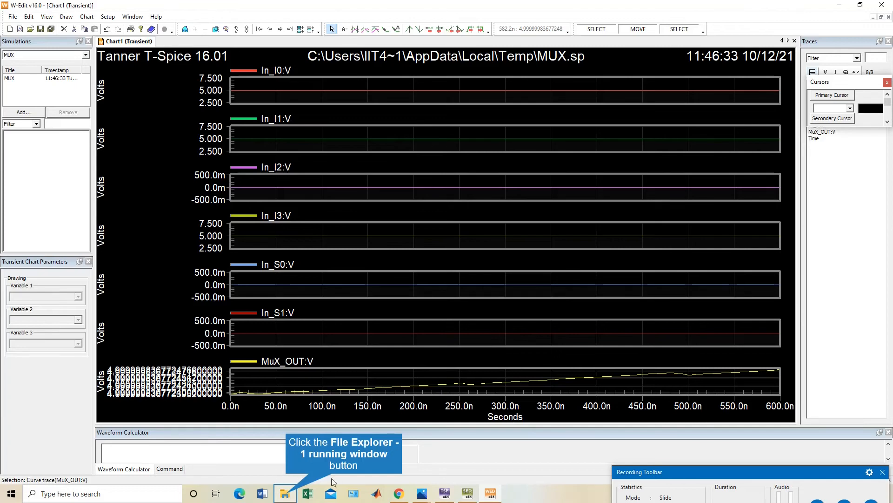
# Open the truth table image 2-42.jpg from the VLSI 19-23 folder, compare it with the waveforms, and minimize it.
pyautogui.click(285, 494)
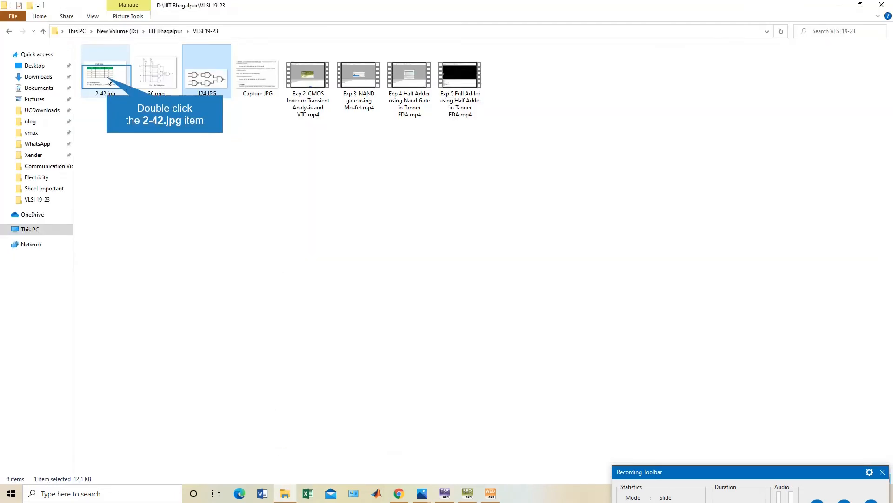
pyautogui.doubleClick(110, 80)
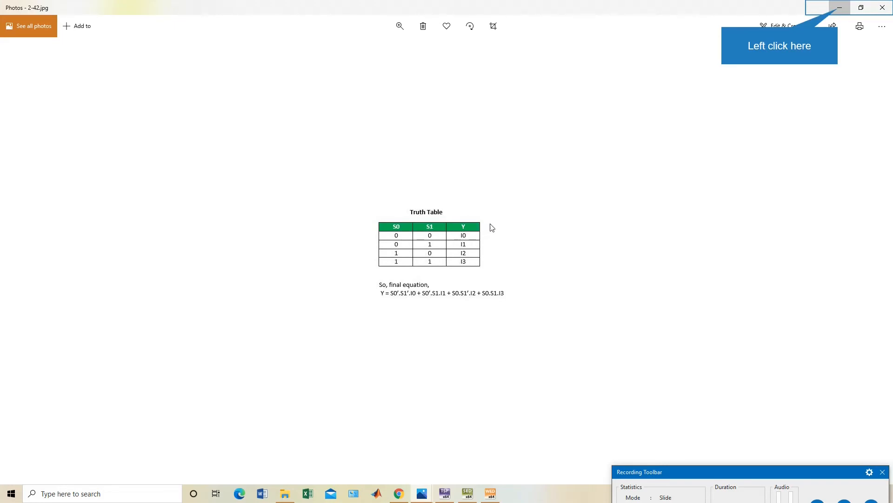
pyautogui.click(840, 11)
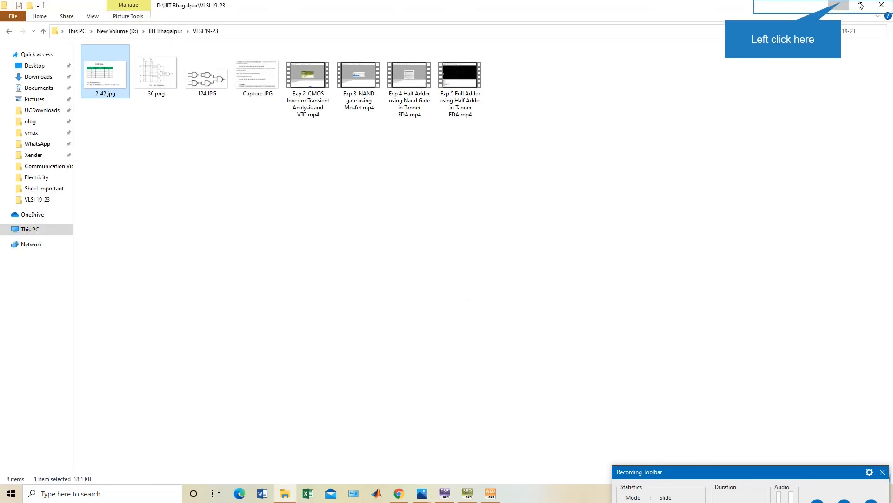
# Minimize the file explorer and inspect the In_S0 and In_S1 select-line curves in the waveform chart.
pyautogui.click(840, 11)
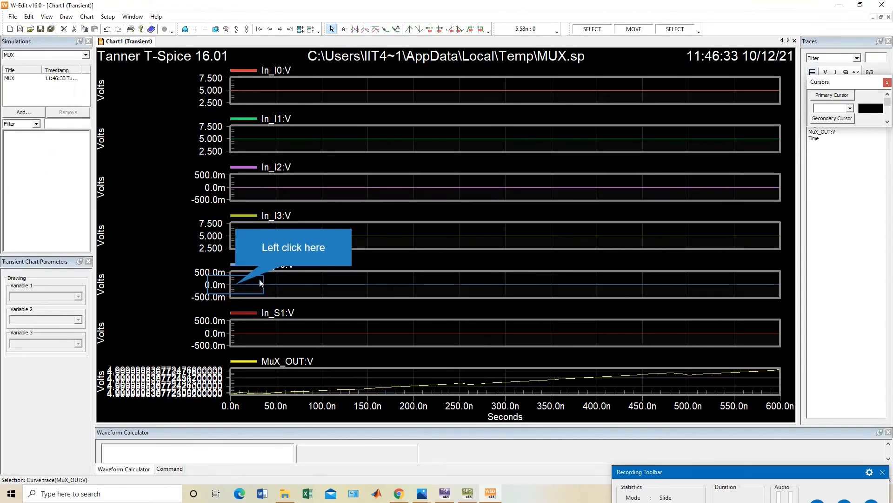
pyautogui.click(235, 288)
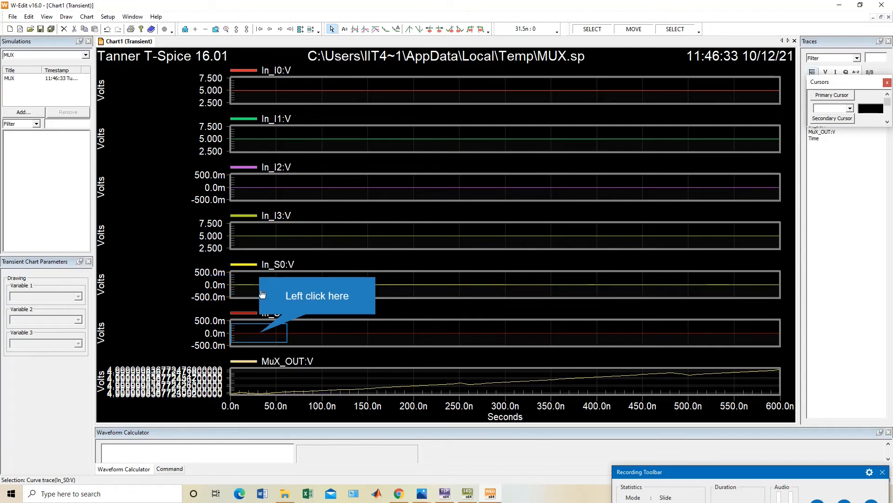
pyautogui.click(260, 333)
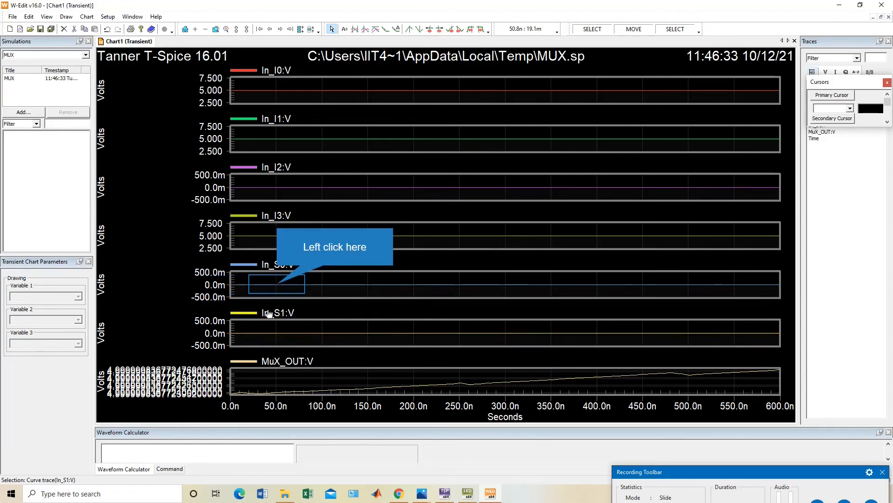
pyautogui.click(277, 292)
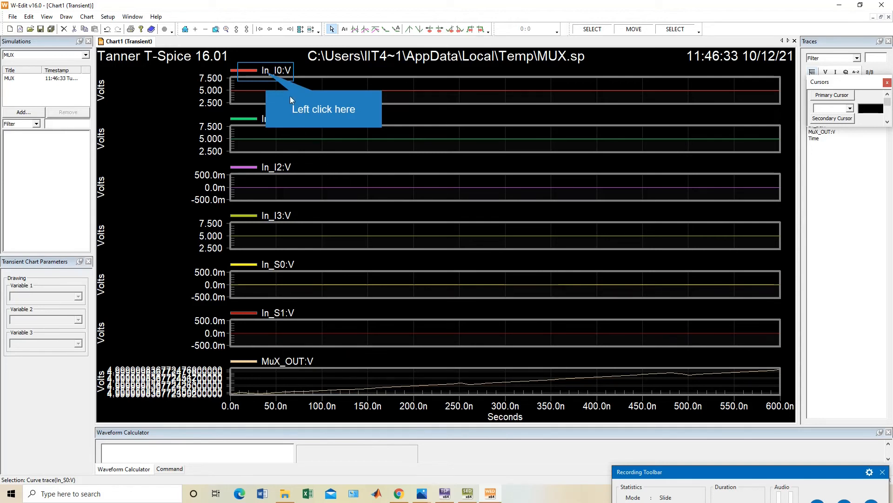
# Compare the In_I0 curve with the MuX_OUT curve at the beginning and end of the simulation.
pyautogui.click(264, 75)
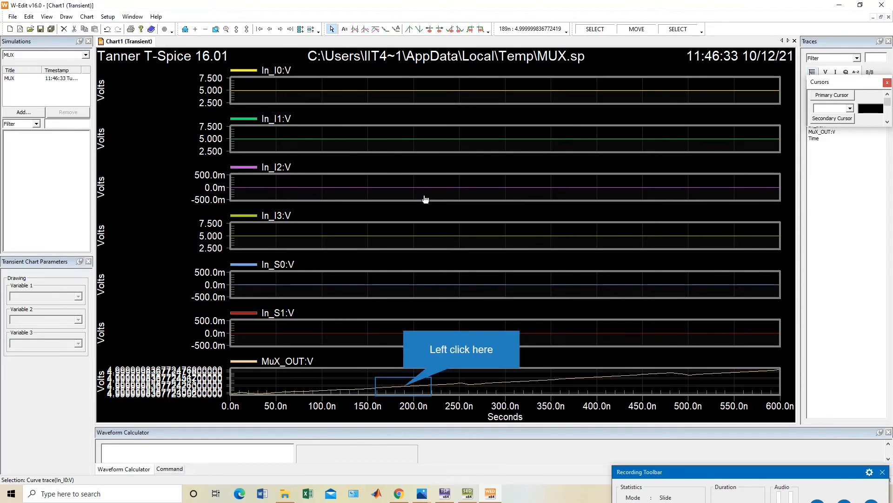
pyautogui.click(404, 386)
pyautogui.click(434, 90)
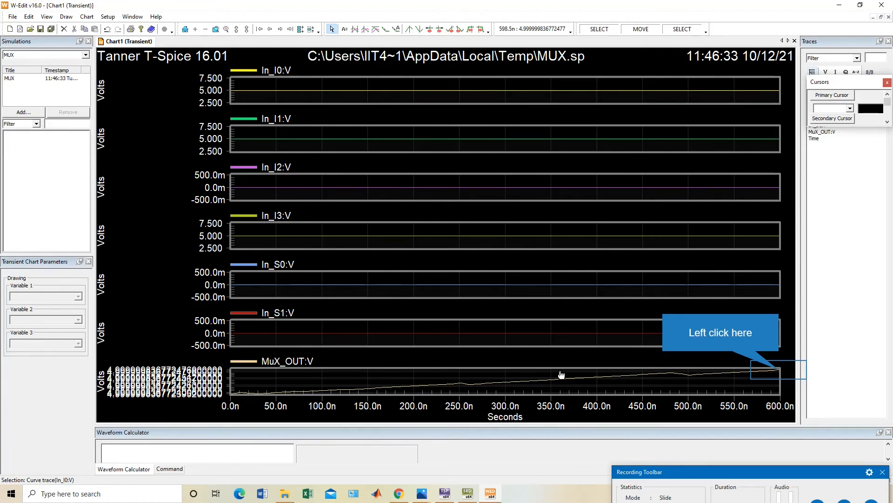
pyautogui.click(778, 371)
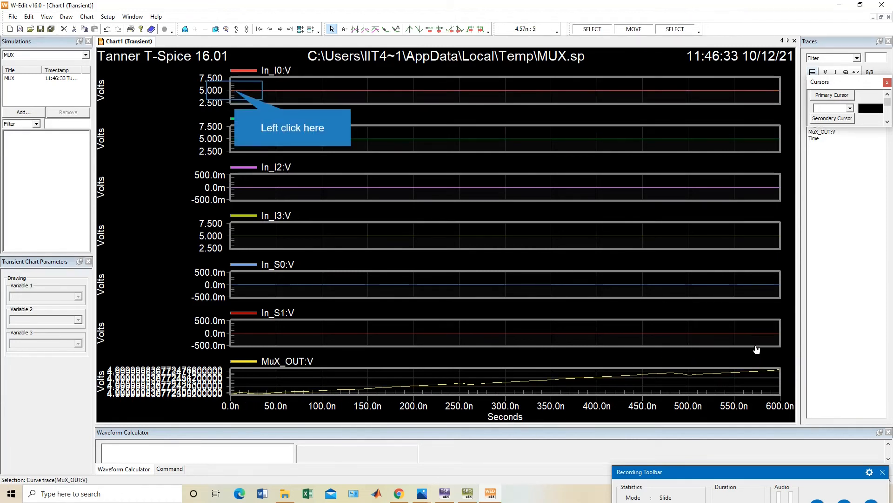
pyautogui.click(234, 92)
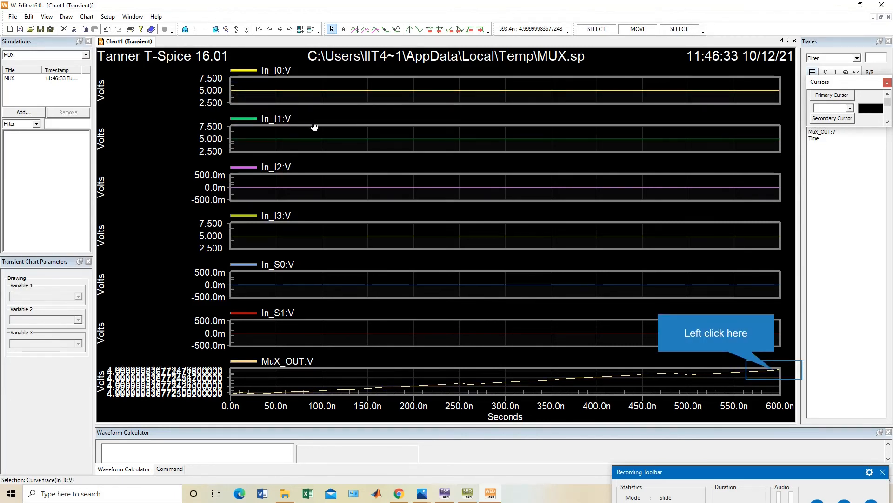
pyautogui.click(775, 373)
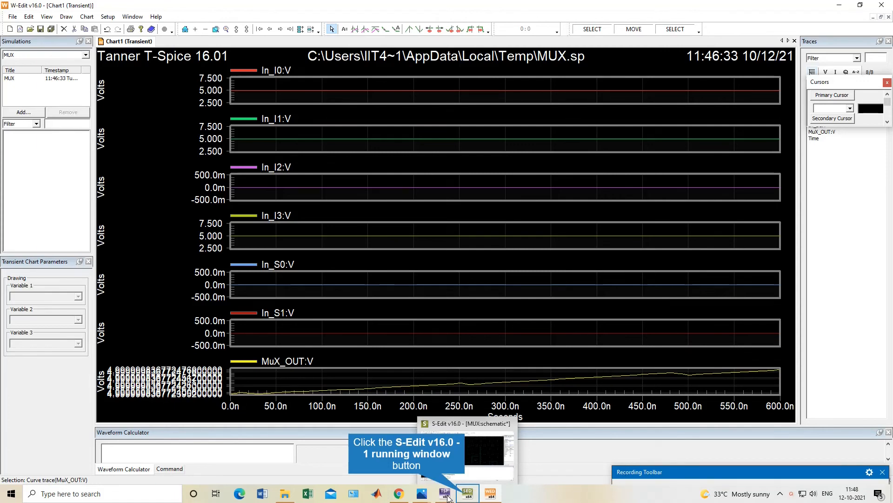
# Switch to S-Edit and inspect the I0 source, the S1 inverter gate and the four NAND gates fed by the data inputs.
pyautogui.click(468, 495)
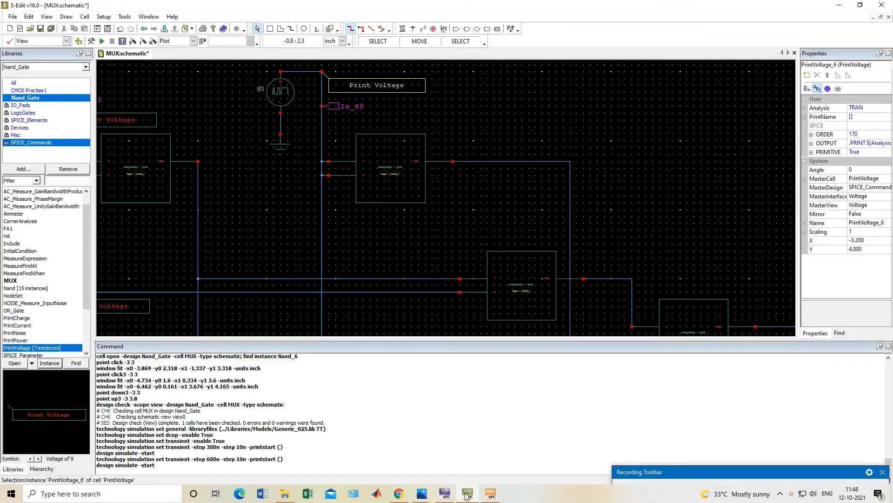
pyautogui.scroll(-2, 486, 183)
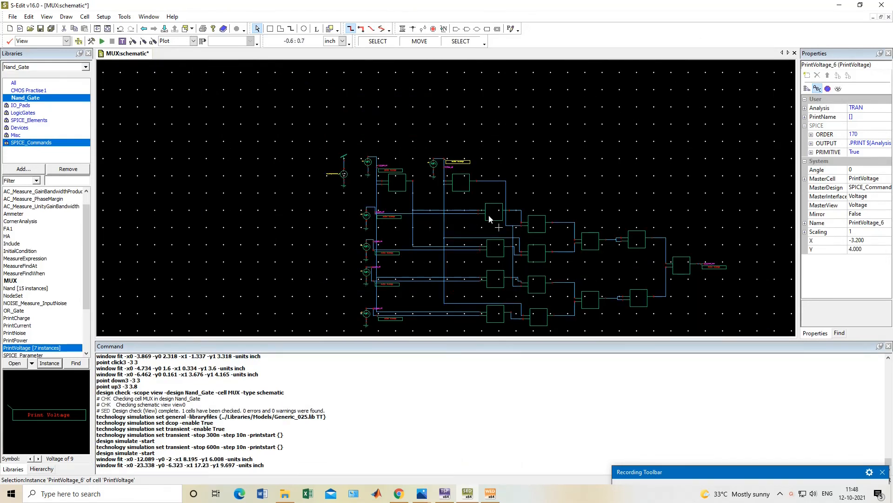
pyautogui.click(367, 216)
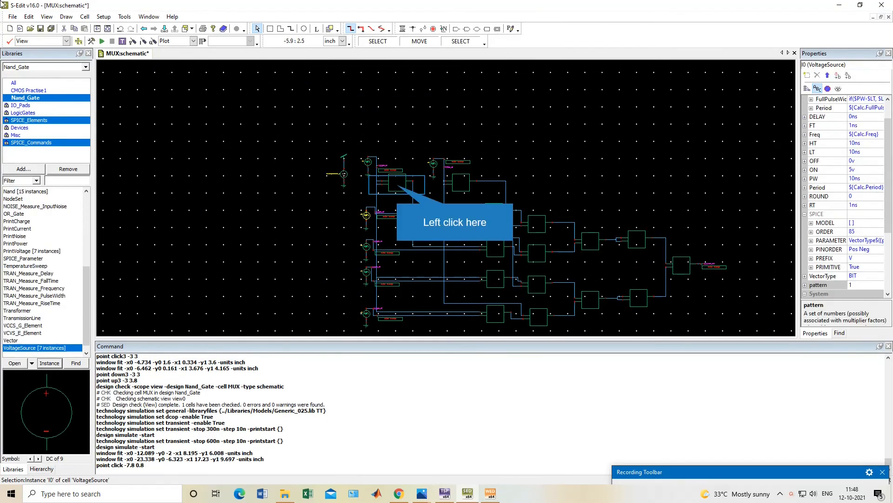
pyautogui.click(408, 187)
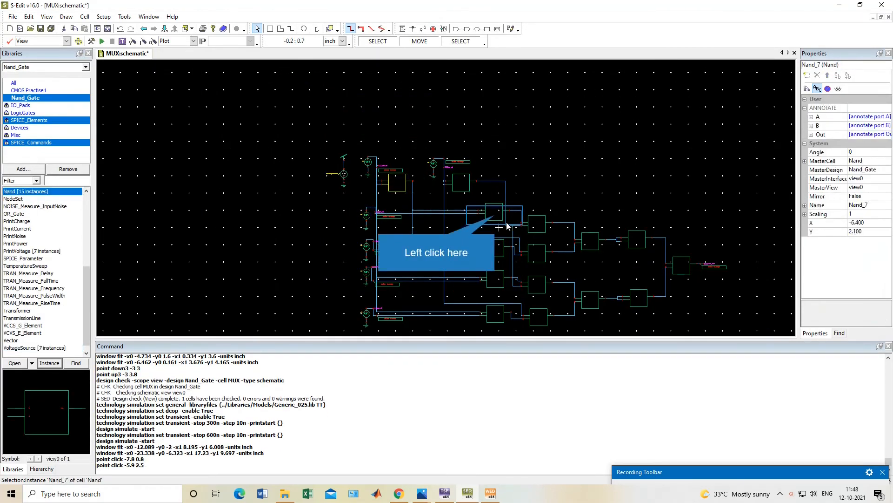
pyautogui.click(496, 217)
pyautogui.click(500, 256)
pyautogui.click(500, 289)
pyautogui.click(501, 314)
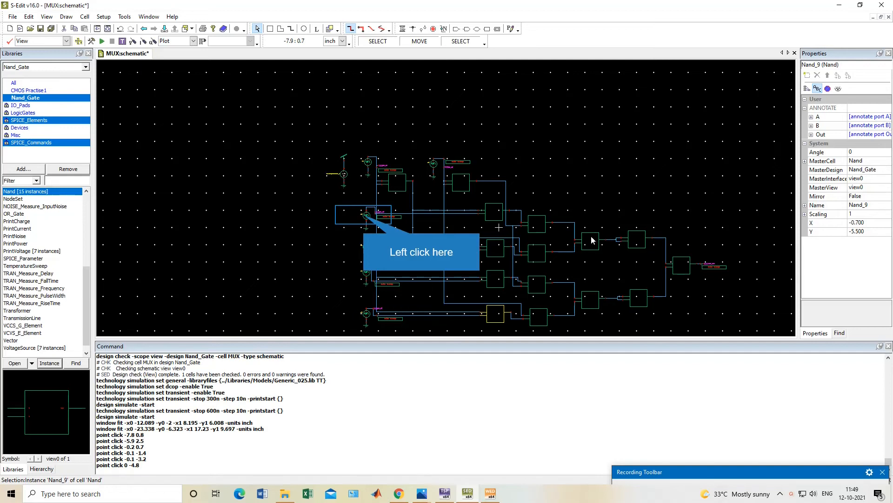
# Trace the signal path from the I0 voltage source through the NAND stages to the MuX_OUT port.
pyautogui.click(365, 217)
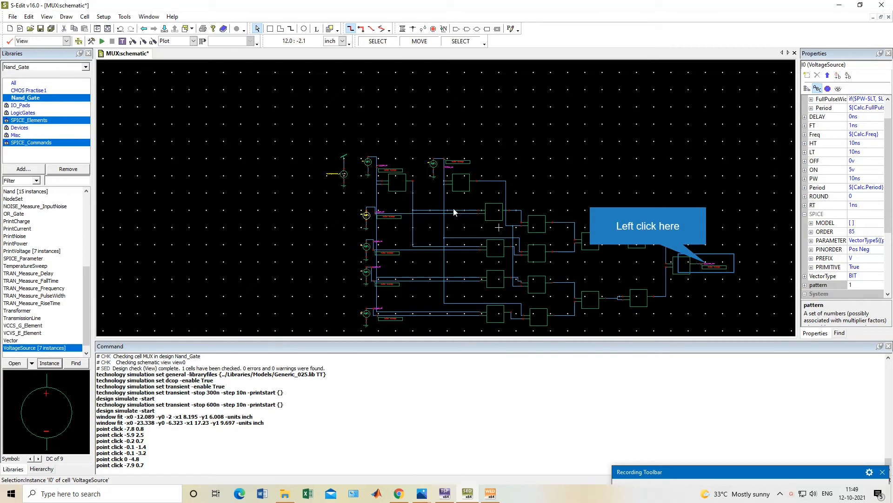
pyautogui.click(707, 266)
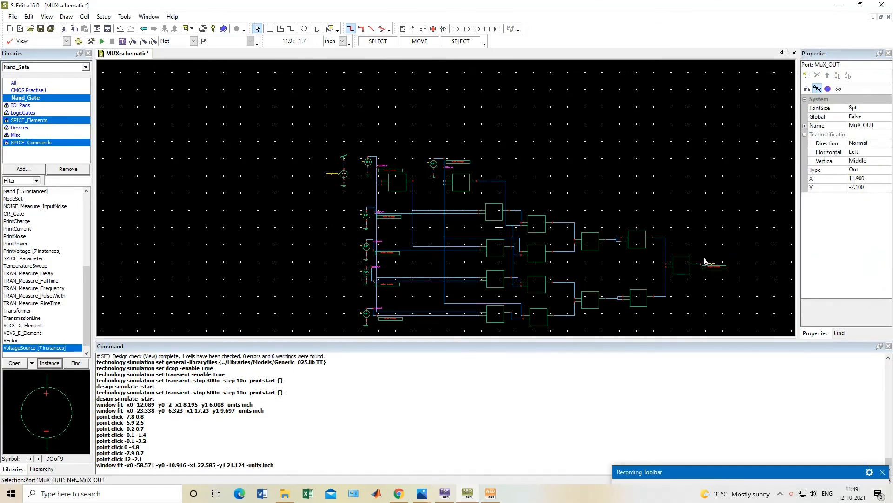
pyautogui.scroll(2, 705, 262)
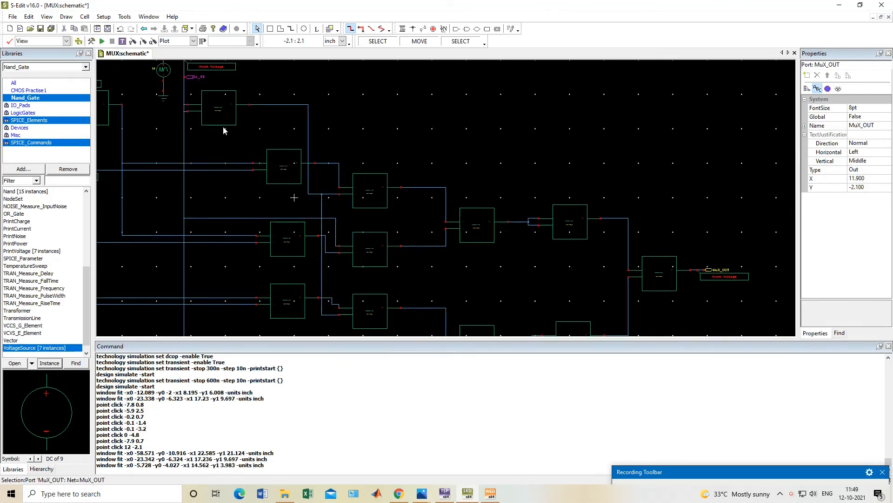
pyautogui.click(712, 271)
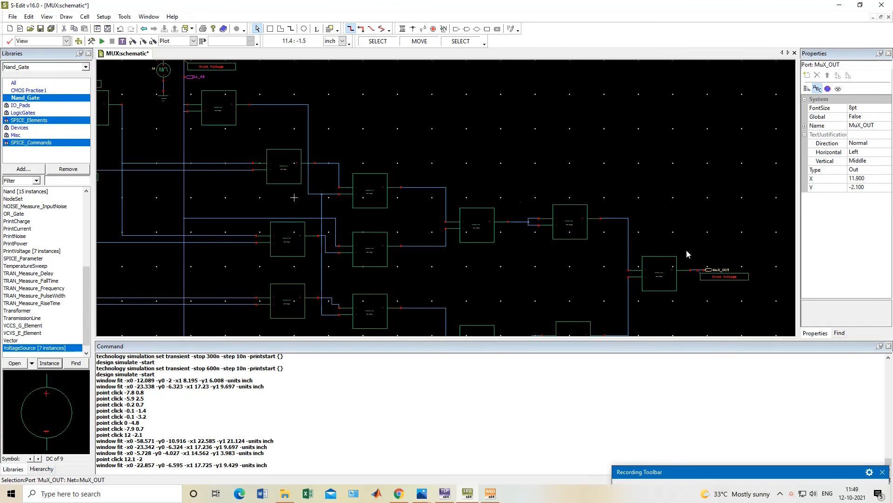
pyautogui.scroll(-1, 687, 253)
pyautogui.scroll(2, 687, 253)
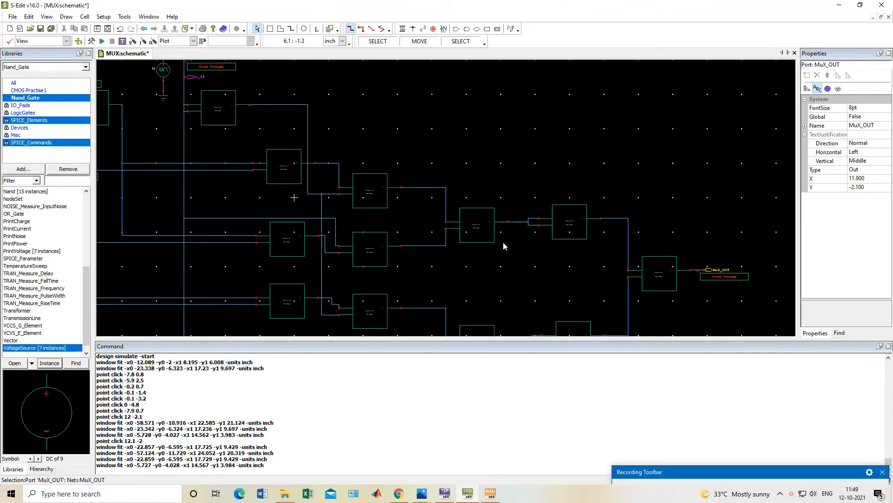
pyautogui.scroll(-2, 503, 246)
pyautogui.scroll(2, 503, 245)
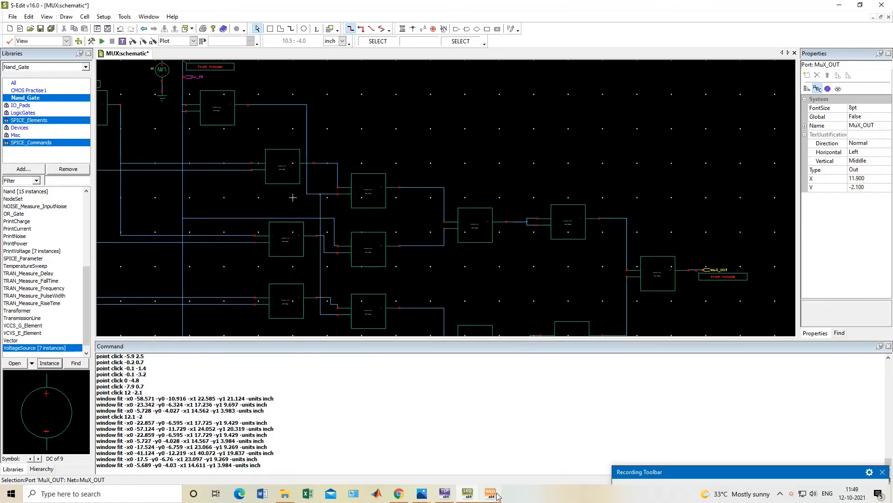
# Close the T-Spice simulation status window and the waveform viewer without saving the MUX chartbook.
pyautogui.click(447, 497)
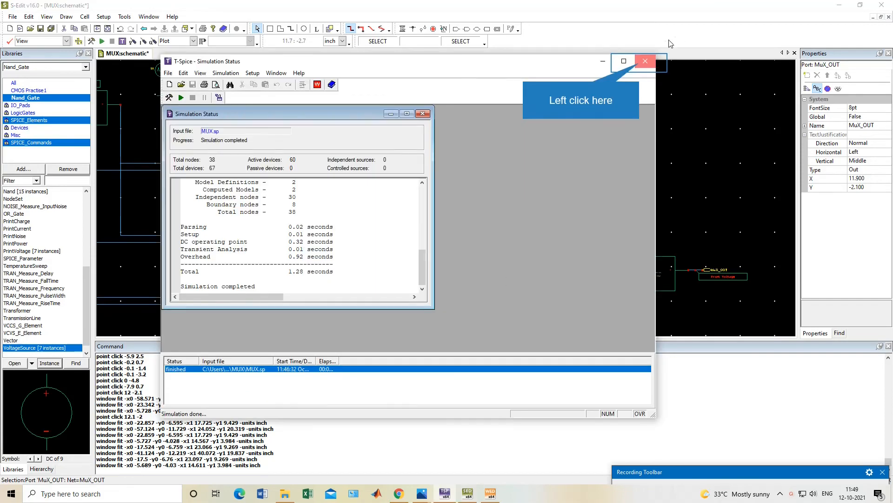
pyautogui.click(642, 56)
pyautogui.click(467, 496)
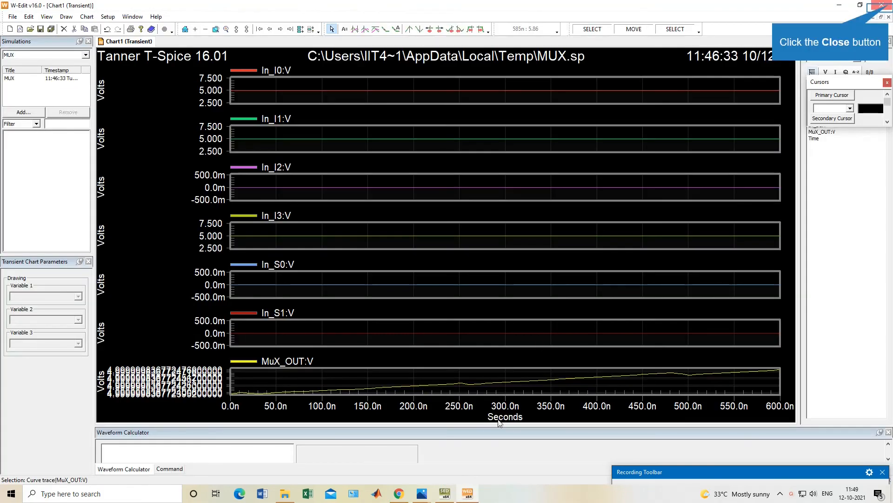
pyautogui.click(882, 6)
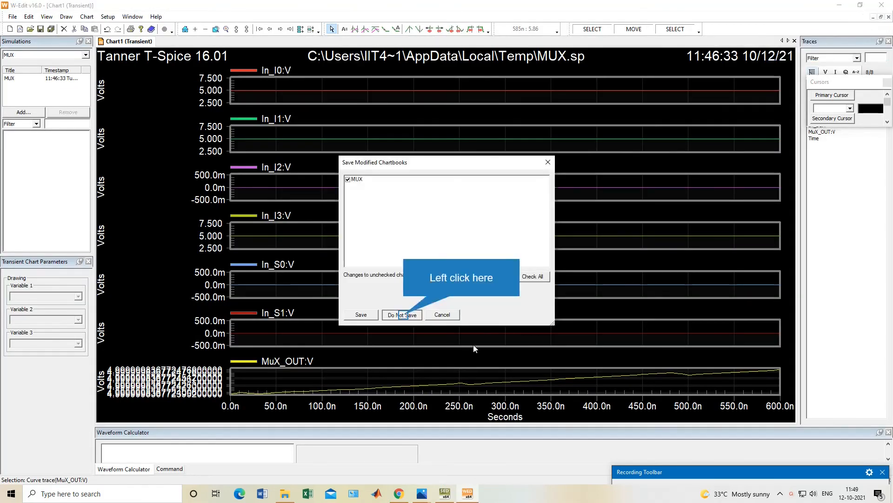
pyautogui.click(404, 316)
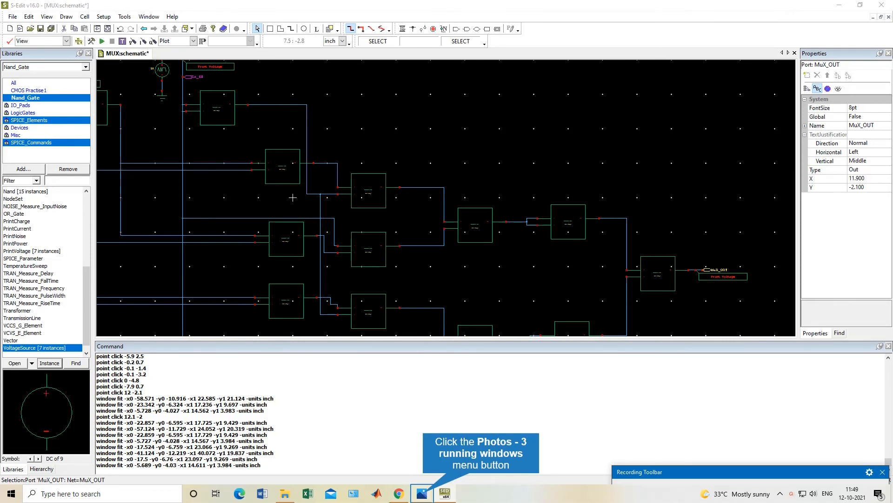
# Check the I1 row of the truth table image 2-42.jpg, minimize it and return to the S-Edit schematic.
pyautogui.click(422, 493)
pyautogui.click(480, 449)
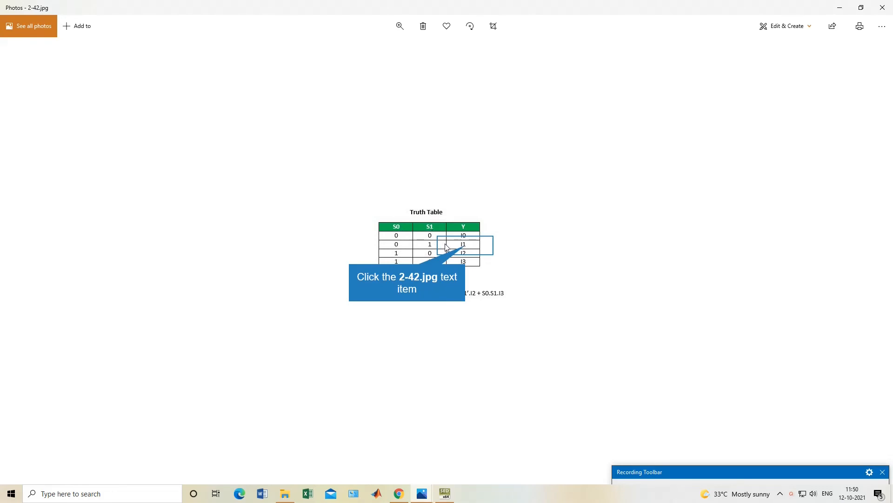
pyautogui.click(464, 246)
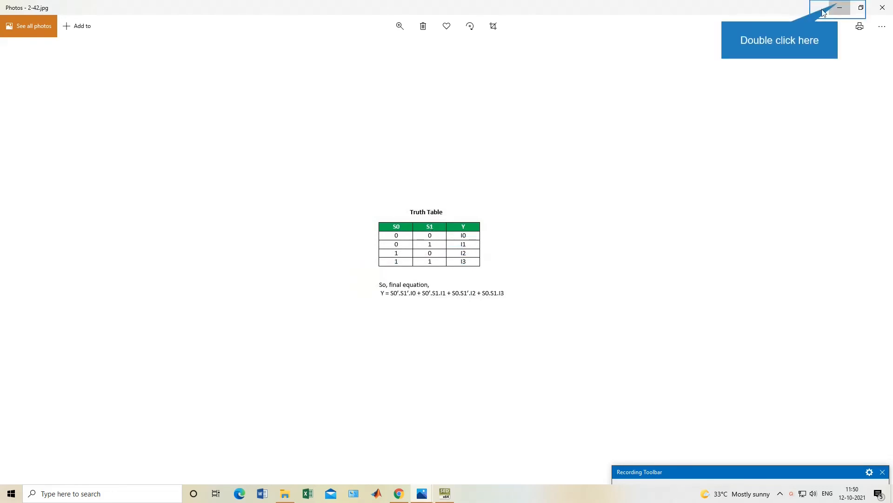
pyautogui.doubleClick(839, 6)
pyautogui.click(444, 493)
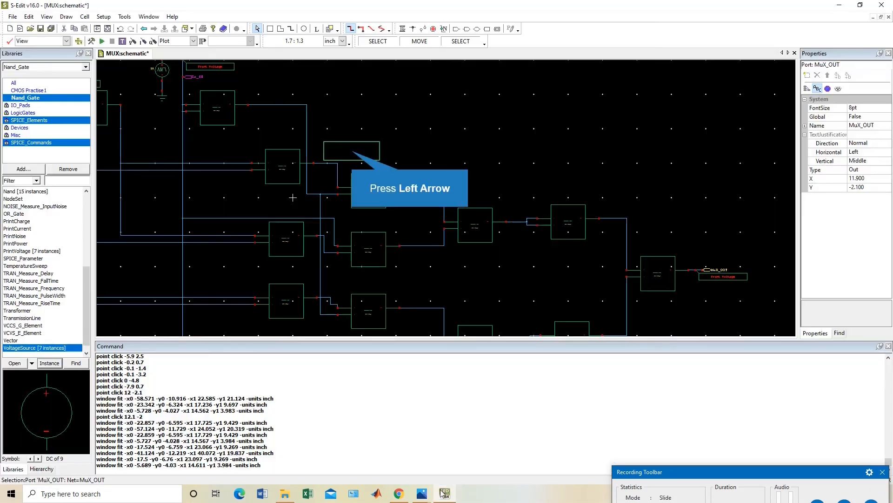
# Examine the properties of the S0 and S1 select-line voltage sources in the MUX schematic.
pyautogui.press('Left')
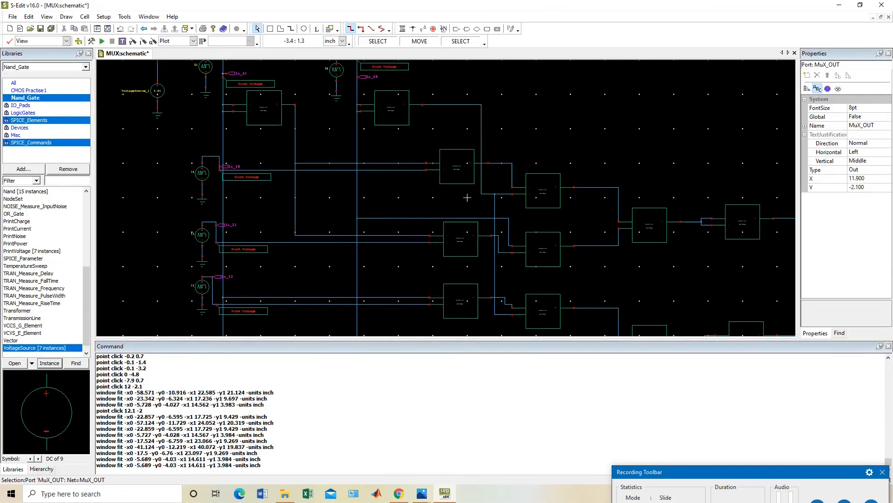
pyautogui.scroll(2, 352, 152)
pyautogui.scroll(-2, 403, 180)
pyautogui.press('Up')
pyautogui.scroll(1, 403, 163)
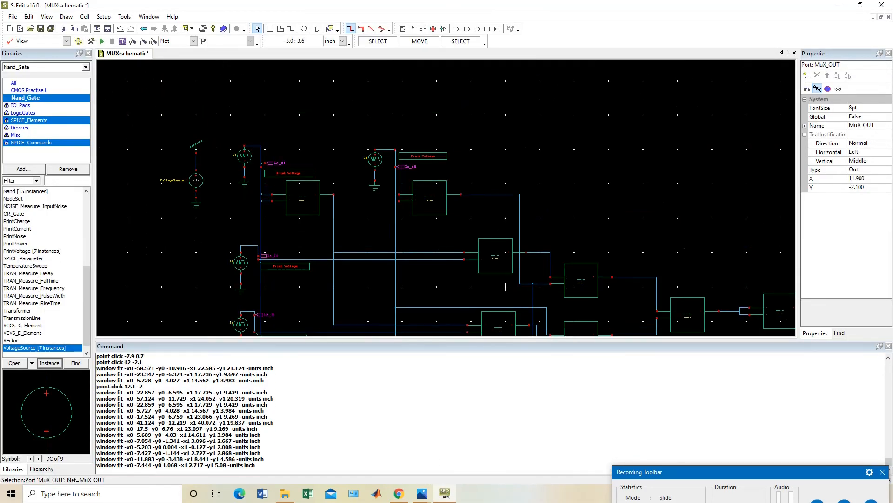
pyautogui.scroll(2, 403, 167)
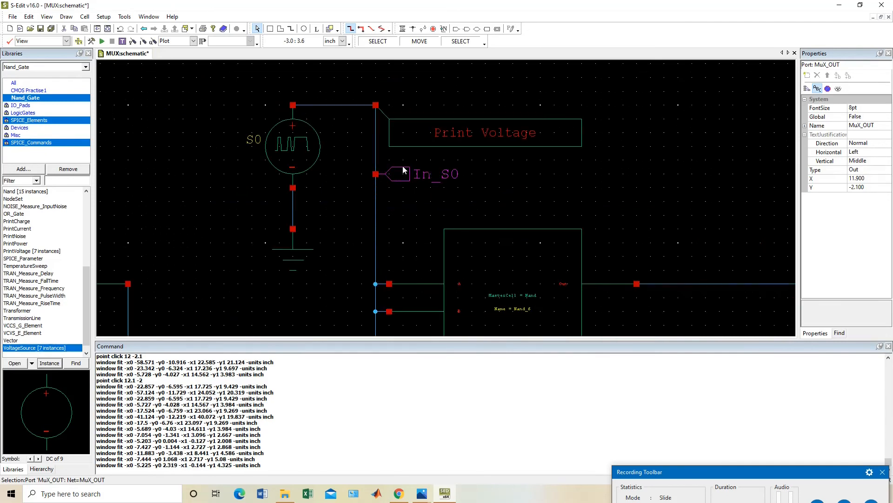
pyautogui.click(311, 149)
pyautogui.press('Left')
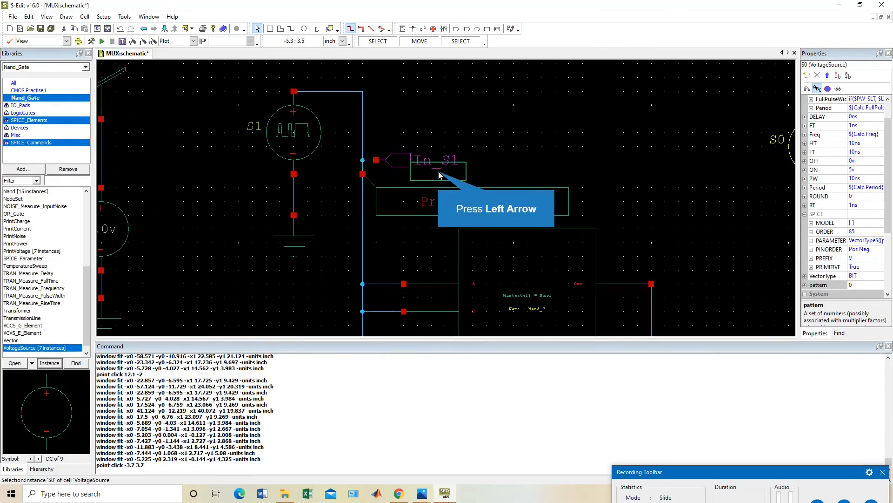
pyautogui.click(277, 153)
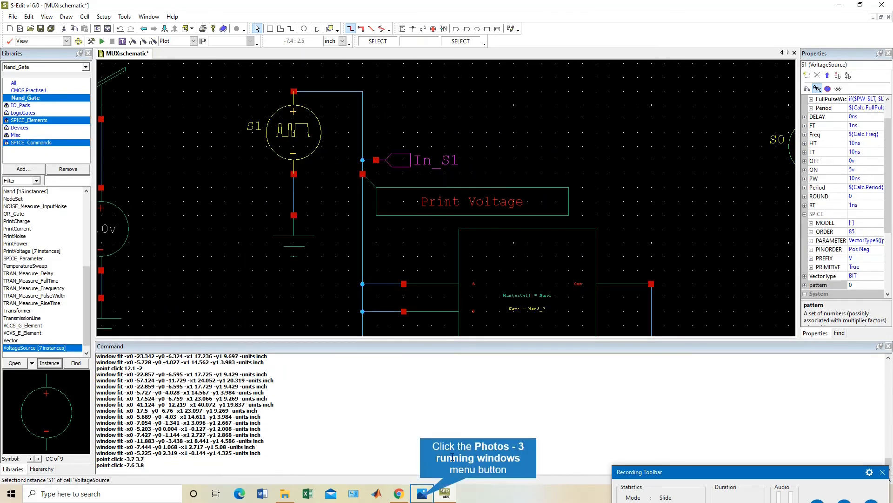
# Consult the truth table image 2-42.jpg again and minimize it to return to the MUX schematic.
pyautogui.click(424, 493)
pyautogui.click(483, 447)
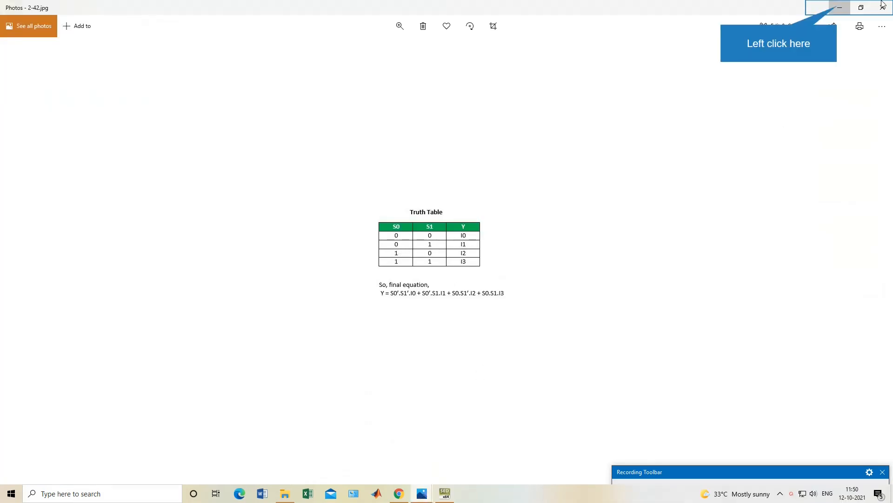
pyautogui.click(839, 8)
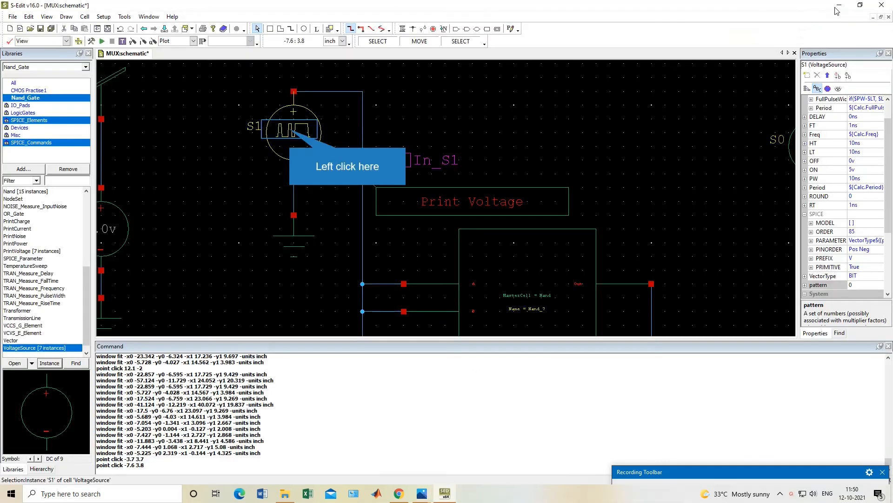
# Set the bit pattern of the S1 select-line voltage source to 1.
pyautogui.click(289, 140)
pyautogui.click(860, 285)
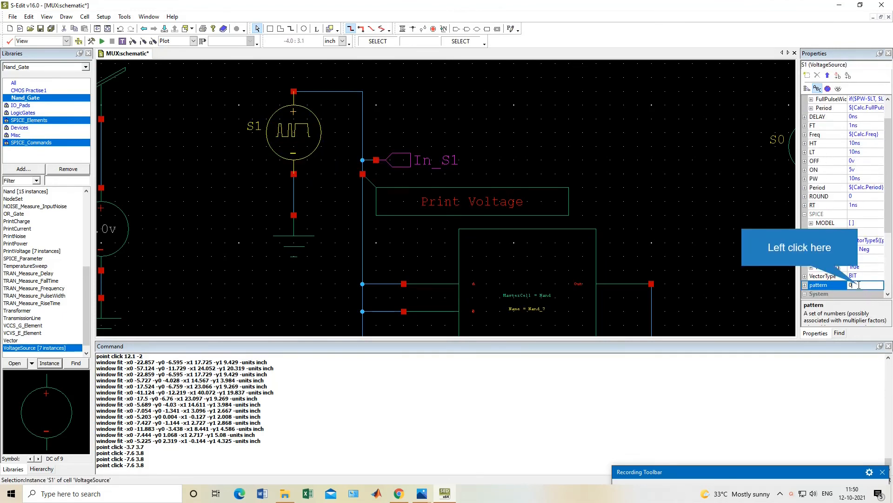
pyautogui.write('1')
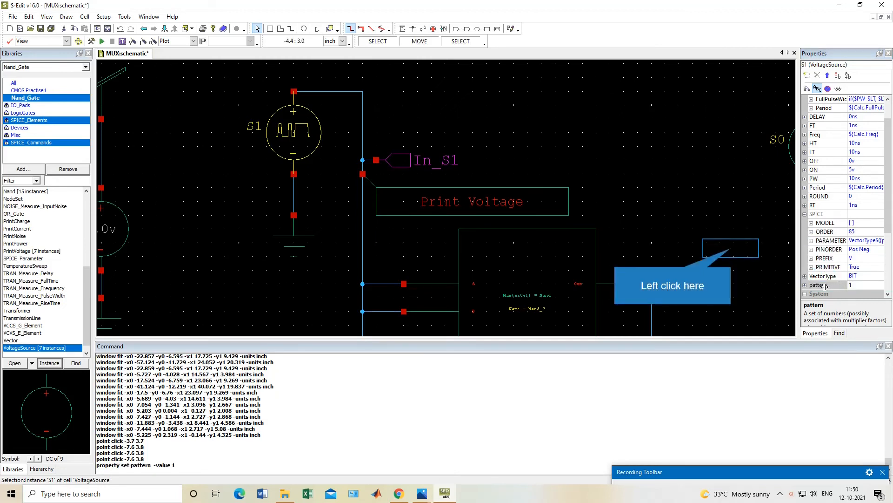
pyautogui.click(731, 271)
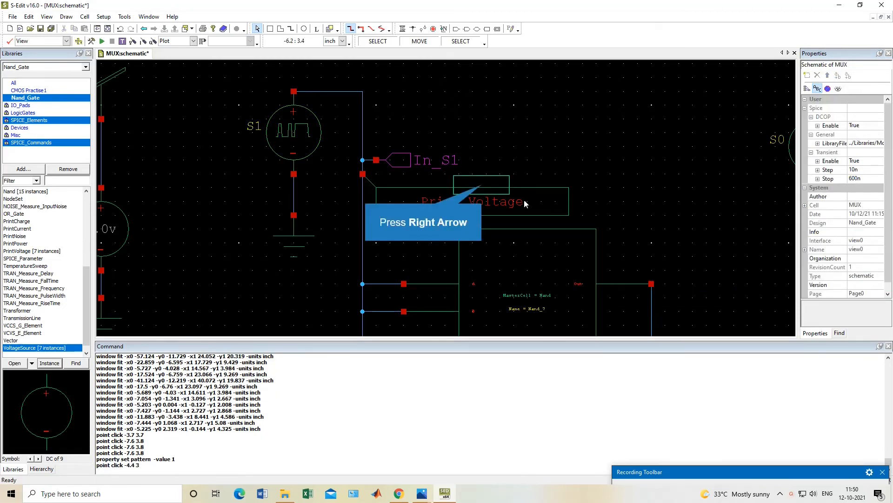
# Check the pattern value of the S0 select-line voltage source, then deselect the source.
pyautogui.press('Right')
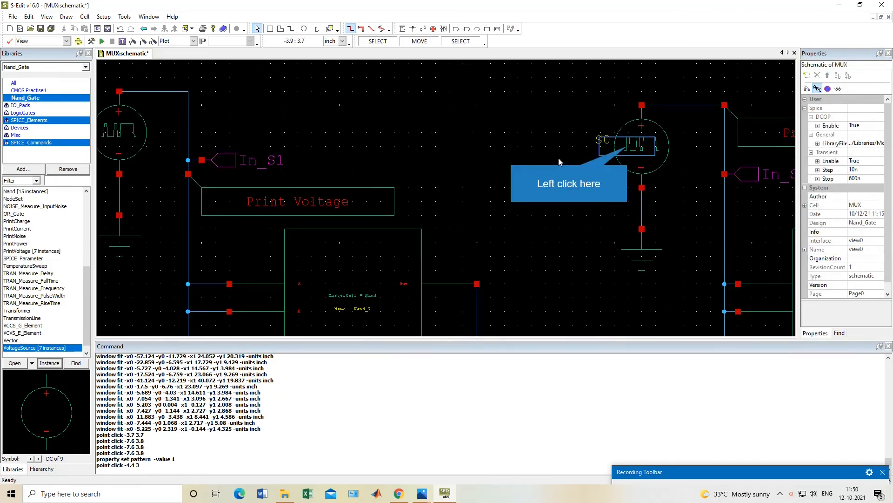
pyautogui.click(623, 149)
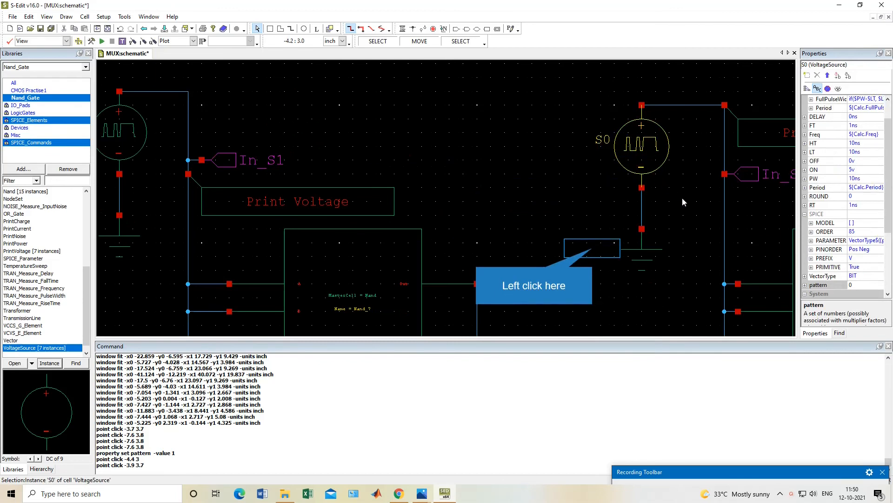
pyautogui.click(594, 253)
# Set the bit pattern of the I1 input voltage source to 0.
pyautogui.press('Down')
pyautogui.press('Down')
pyautogui.press('Down')
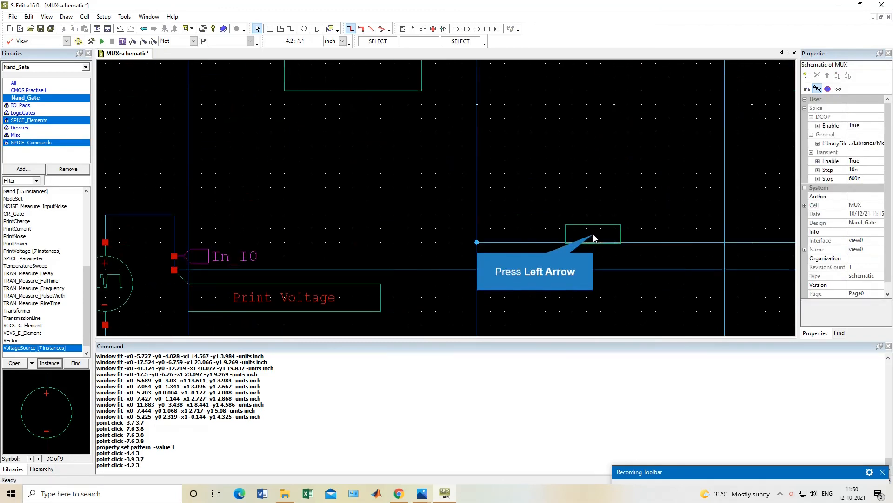
pyautogui.press('Left')
pyautogui.press('Down')
pyautogui.press('Down')
pyautogui.press('Down')
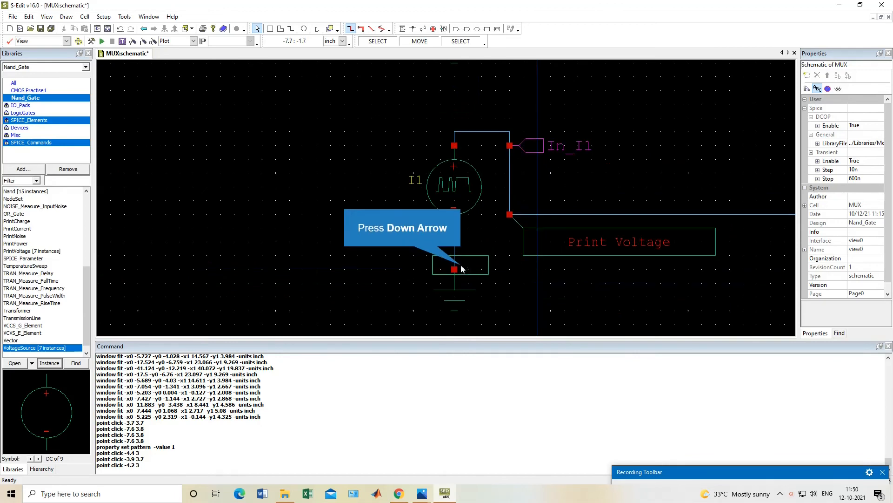
pyautogui.click(453, 201)
pyautogui.click(859, 285)
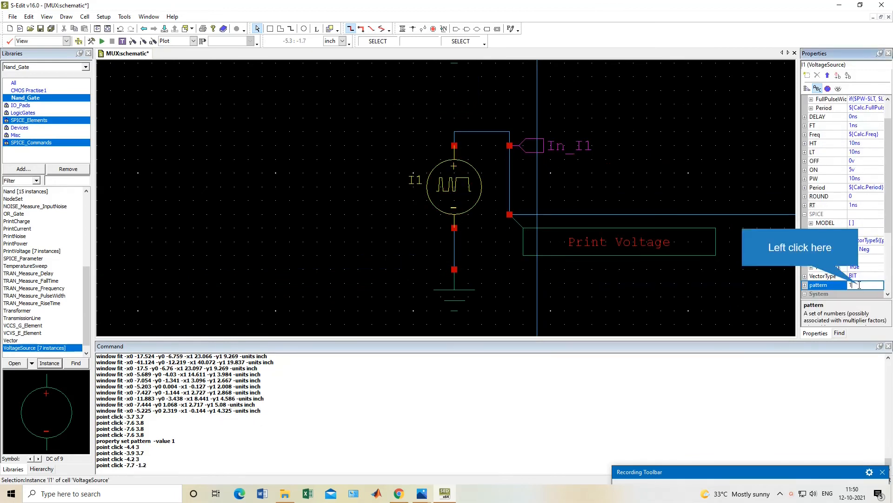
pyautogui.write('0')
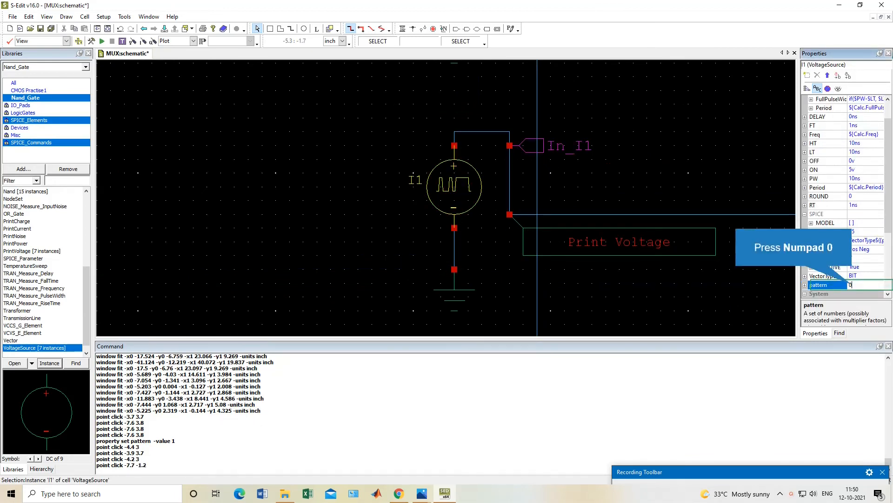
pyautogui.click(715, 285)
pyautogui.click(468, 193)
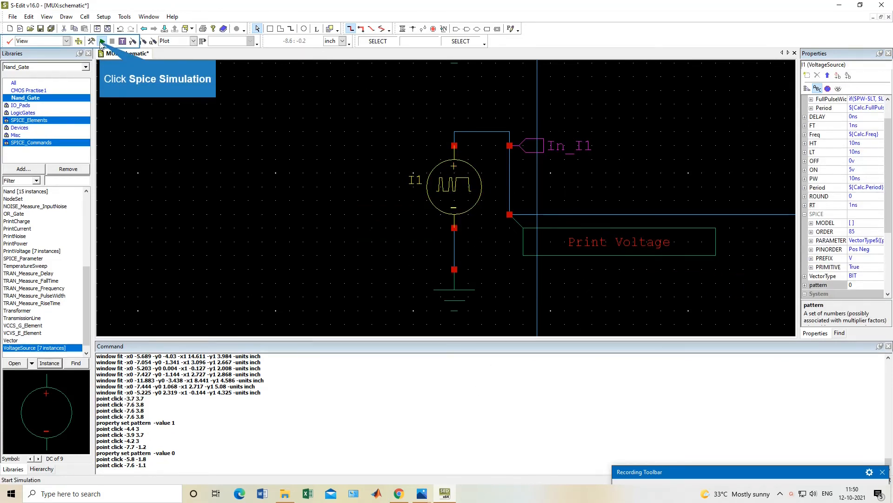
# Run the SPICE simulation of the MUX schematic and split the resulting traces into separate plots.
pyautogui.click(100, 42)
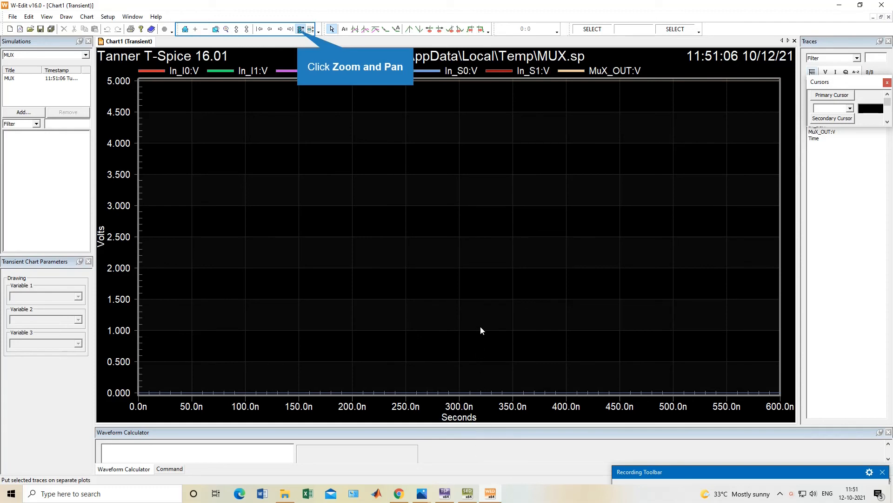
pyautogui.click(300, 29)
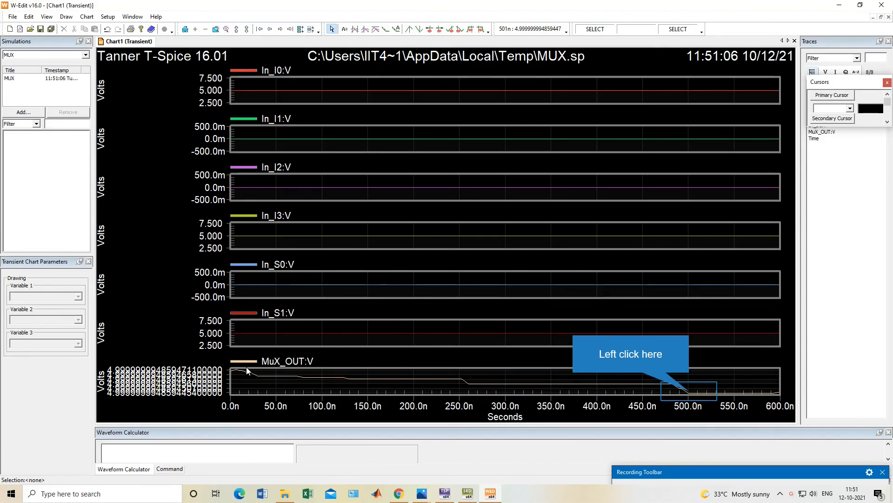
# Compare the MuX_OUT waveform with the In_I1, In_S0 and In_S1 traces in the transient chart.
pyautogui.click(691, 394)
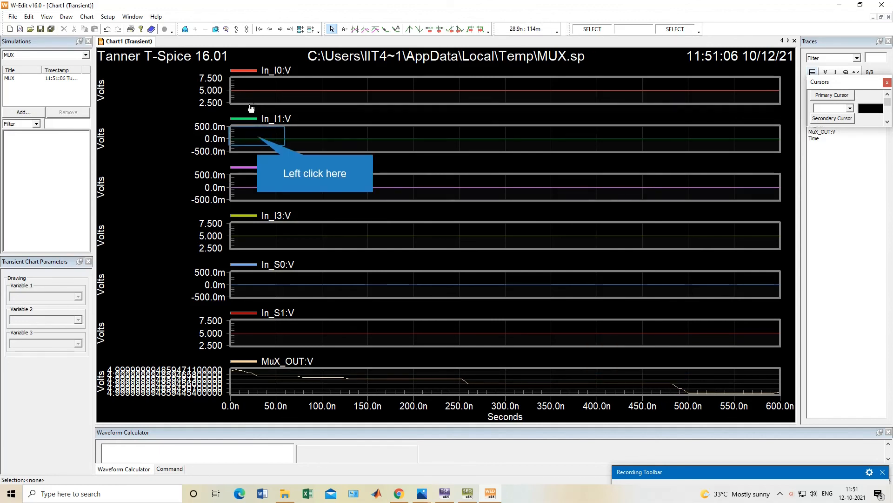
pyautogui.click(258, 140)
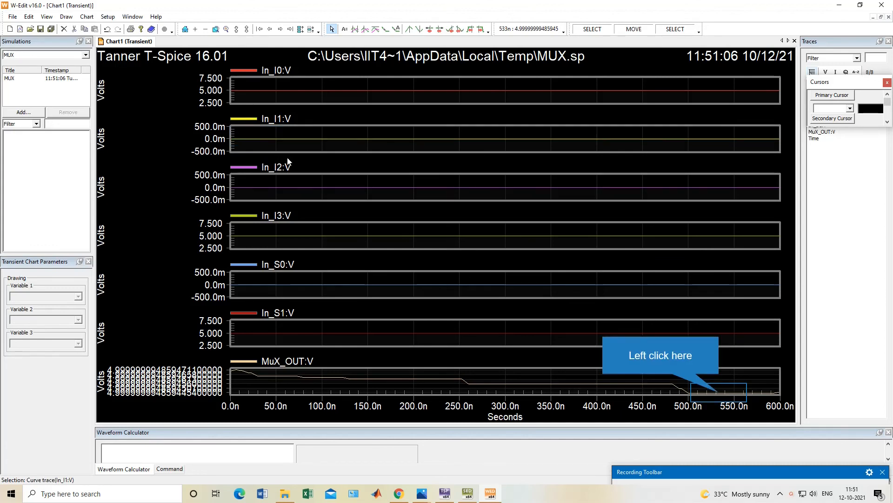
pyautogui.click(721, 397)
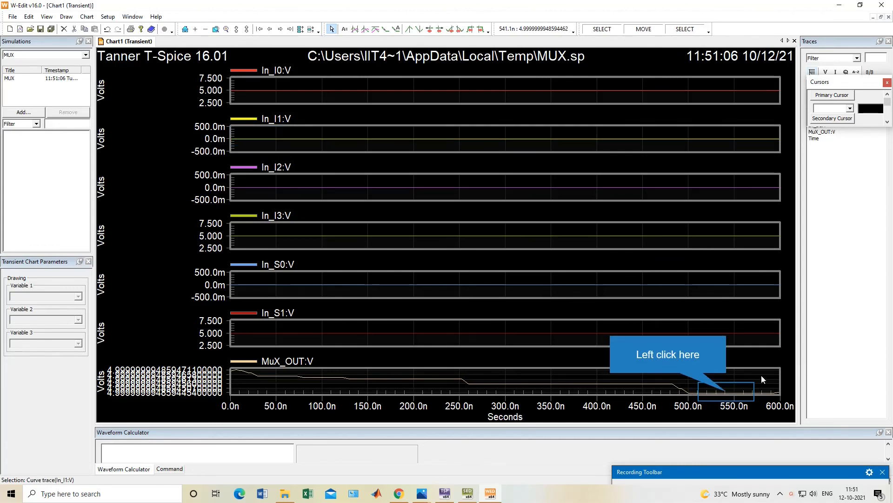
pyautogui.click(726, 391)
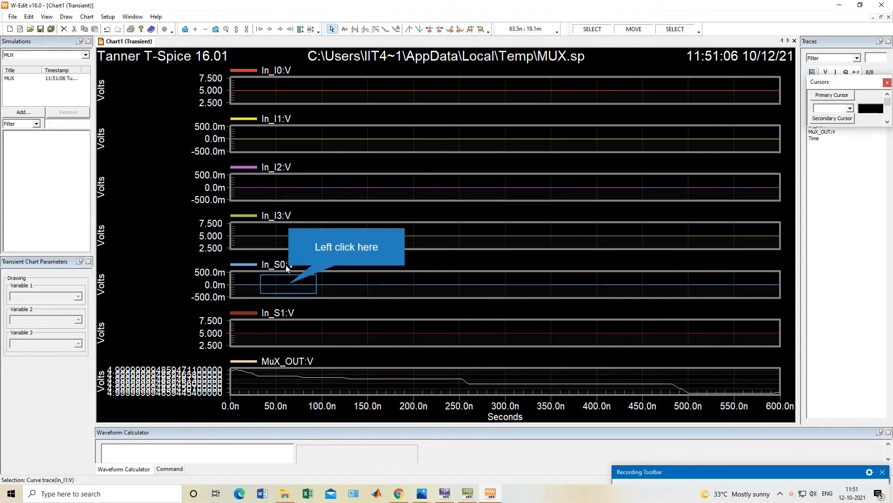
pyautogui.click(289, 285)
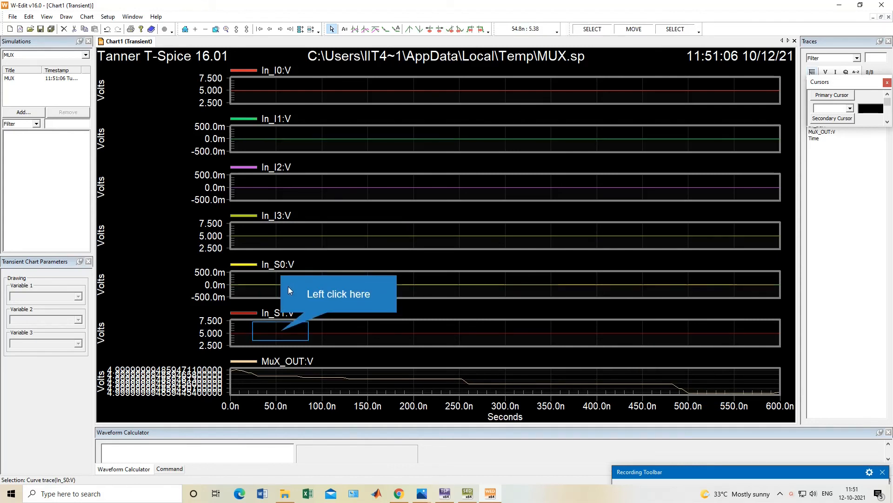
pyautogui.click(282, 330)
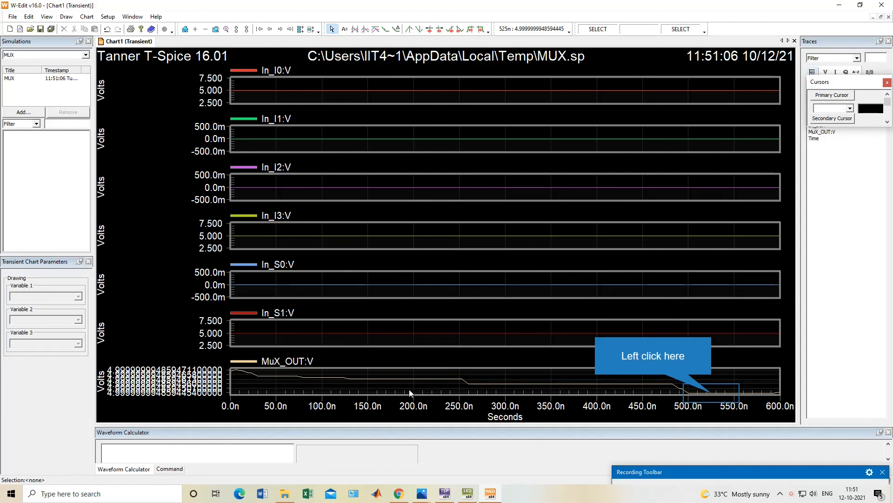
pyautogui.click(712, 394)
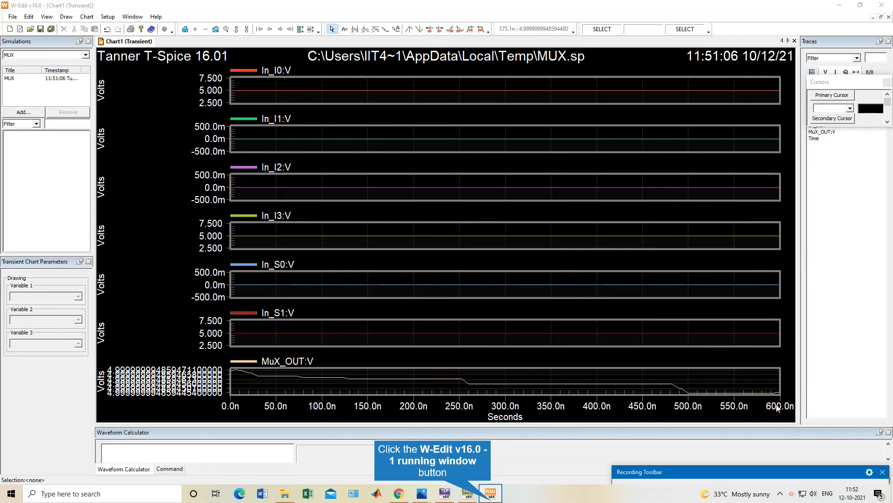
pyautogui.click(490, 494)
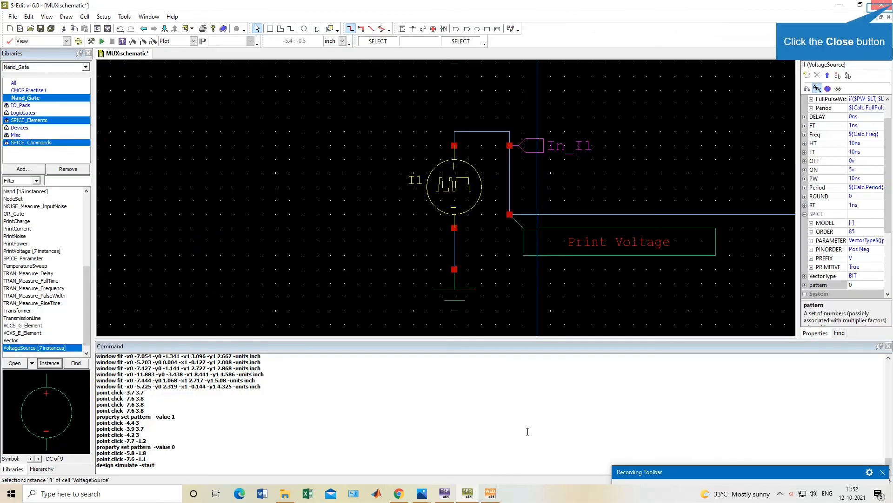
pyautogui.click(881, 5)
pyautogui.click(442, 315)
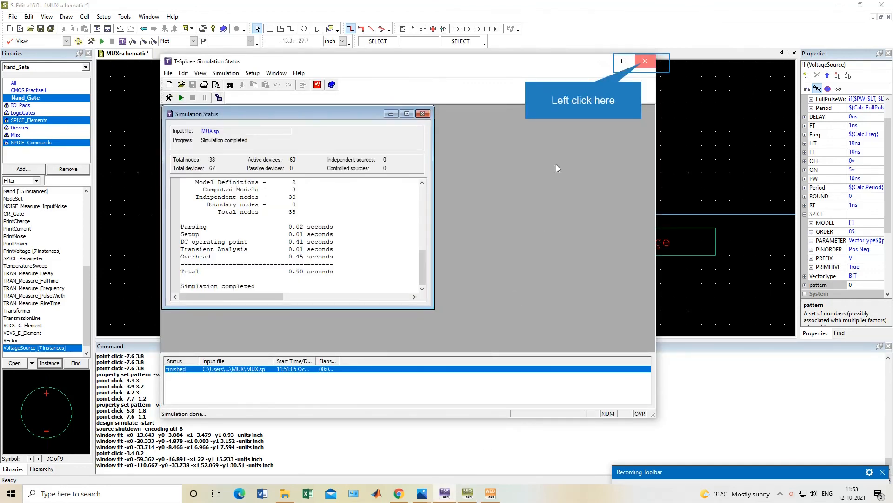
# Close the T-Spice simulation status window and the W-Edit waveform viewer to return to the MUX schematic.
pyautogui.click(645, 61)
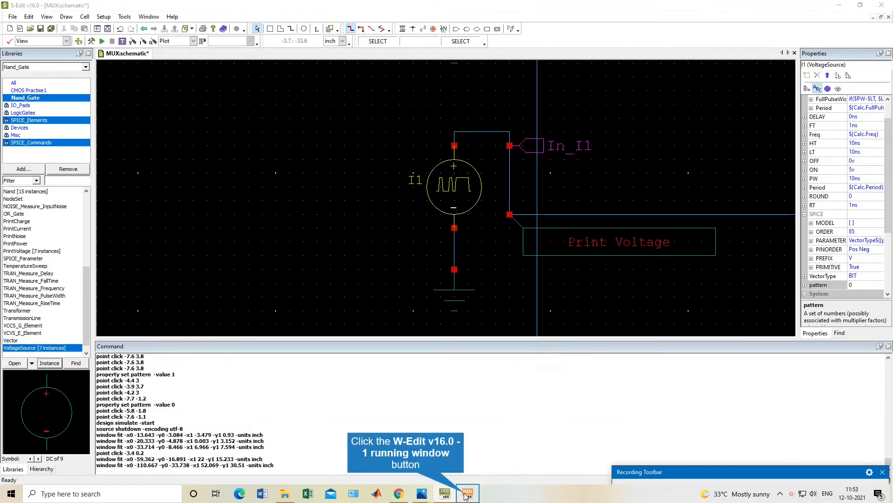
pyautogui.click(468, 493)
pyautogui.click(881, 5)
pyautogui.click(409, 314)
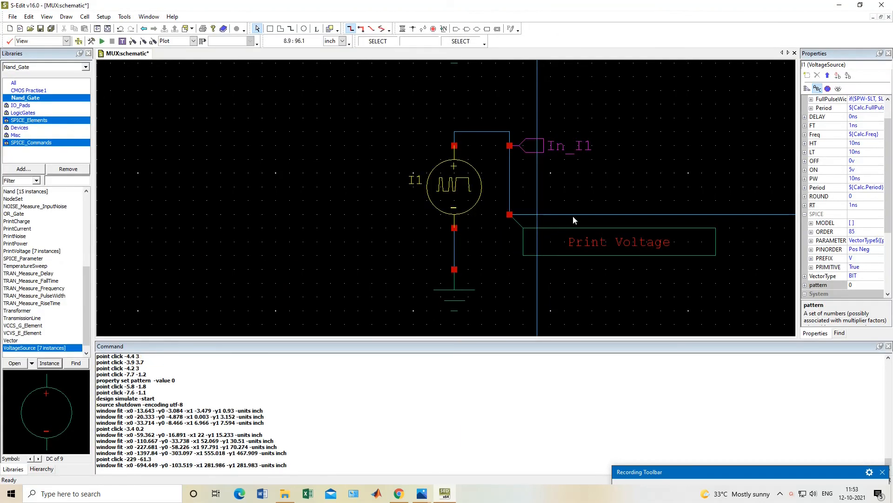
# Run a design check on the MUX schematic view.
pyautogui.click(452, 191)
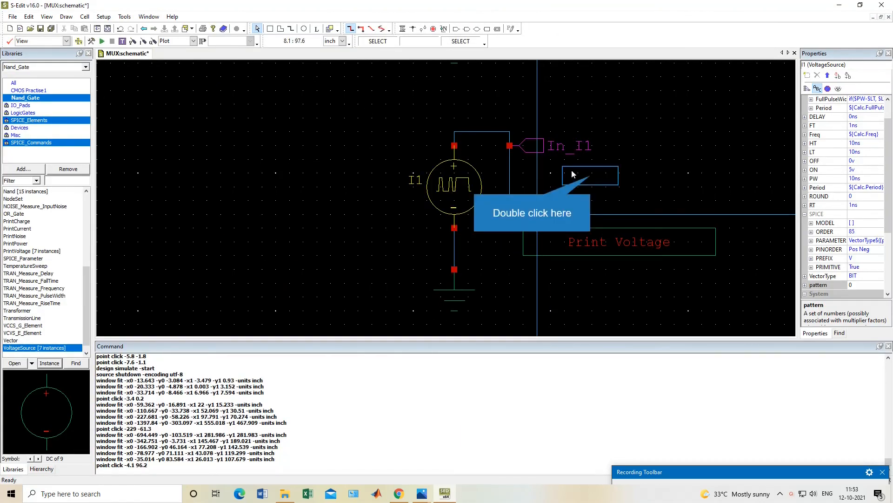
pyautogui.click(590, 175)
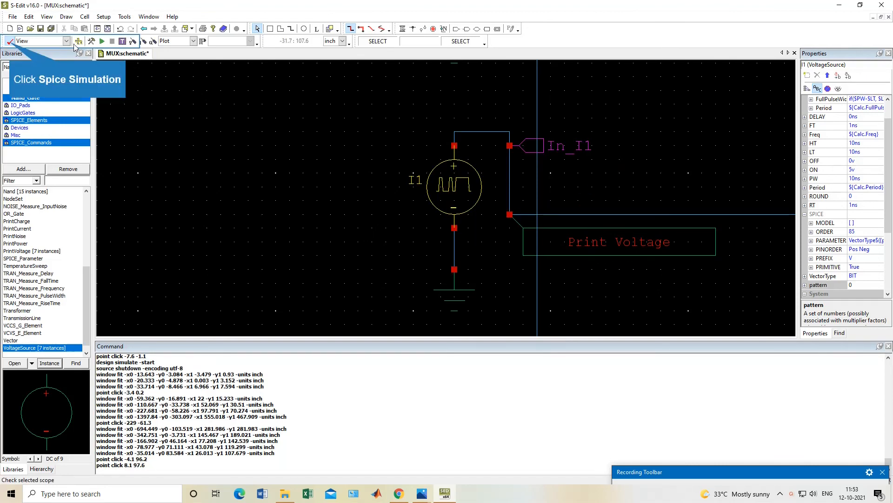
pyautogui.click(9, 41)
pyautogui.click(675, 208)
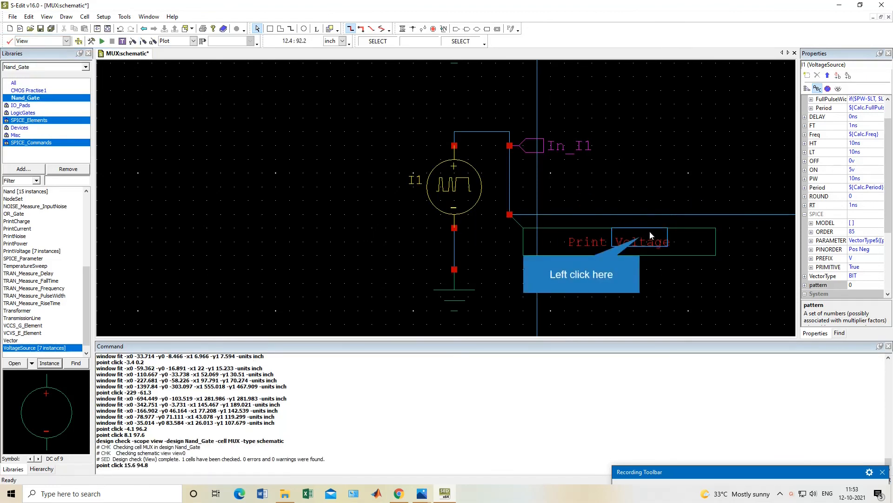
pyautogui.click(639, 238)
pyautogui.scroll(-5, 694, 139)
pyautogui.scroll(9, 664, 166)
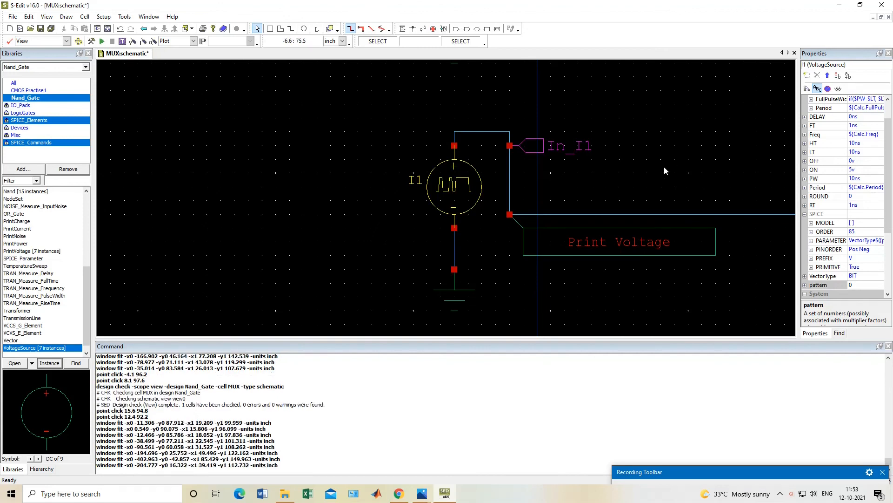
pyautogui.scroll(-4, 663, 167)
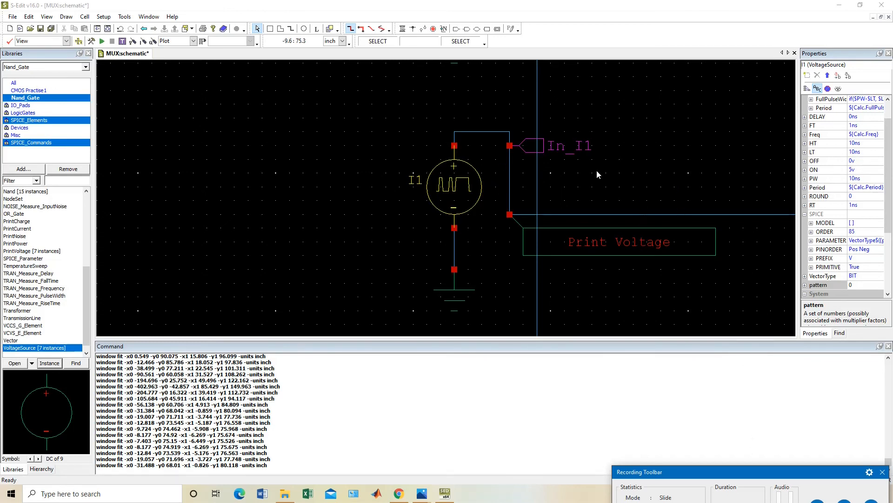
pyautogui.scroll(-2, 597, 171)
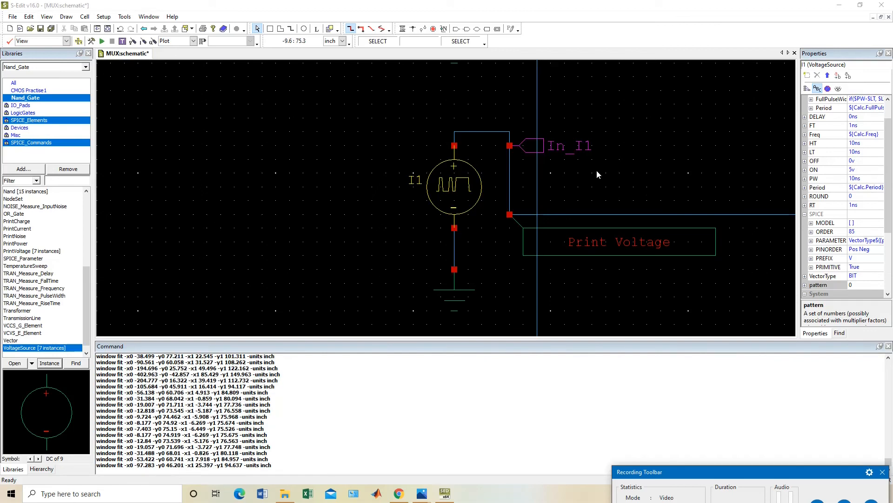